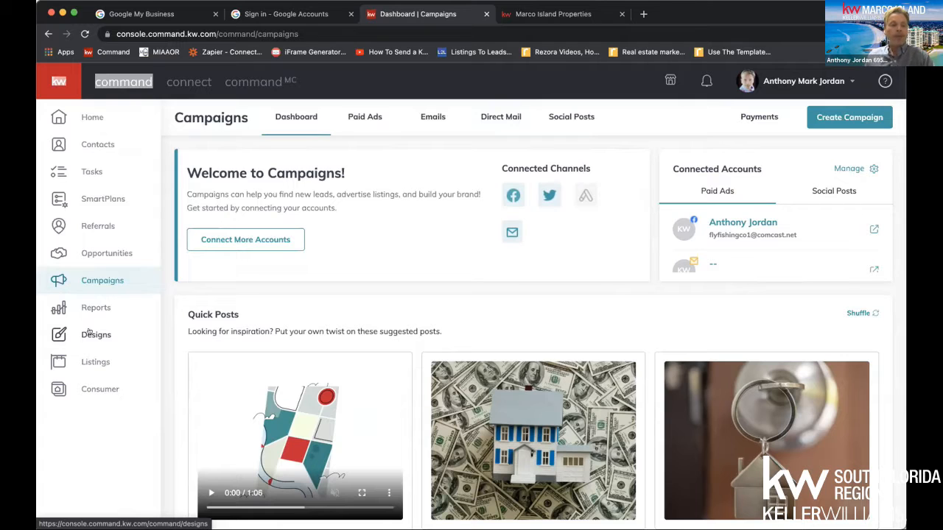
Start a new email design from Designs and open its template selection
click(89, 333)
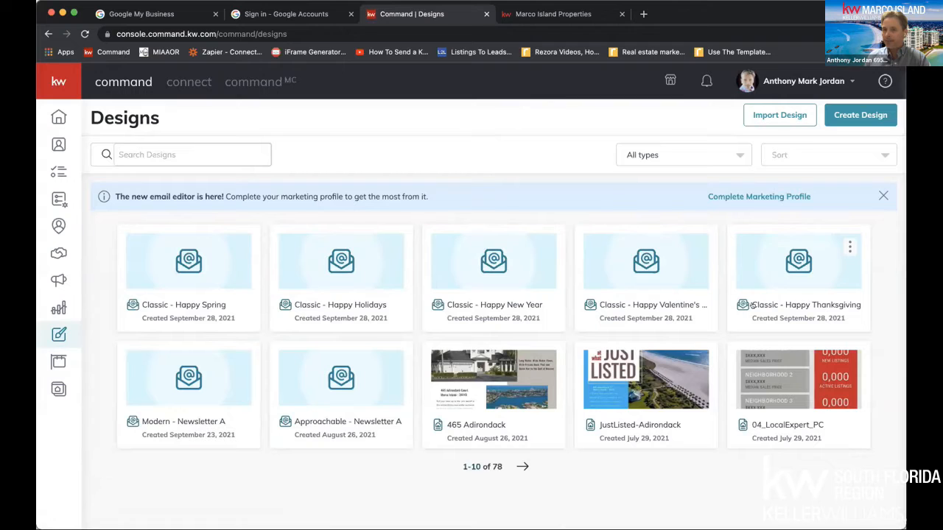
click(857, 118)
click(364, 253)
click(599, 371)
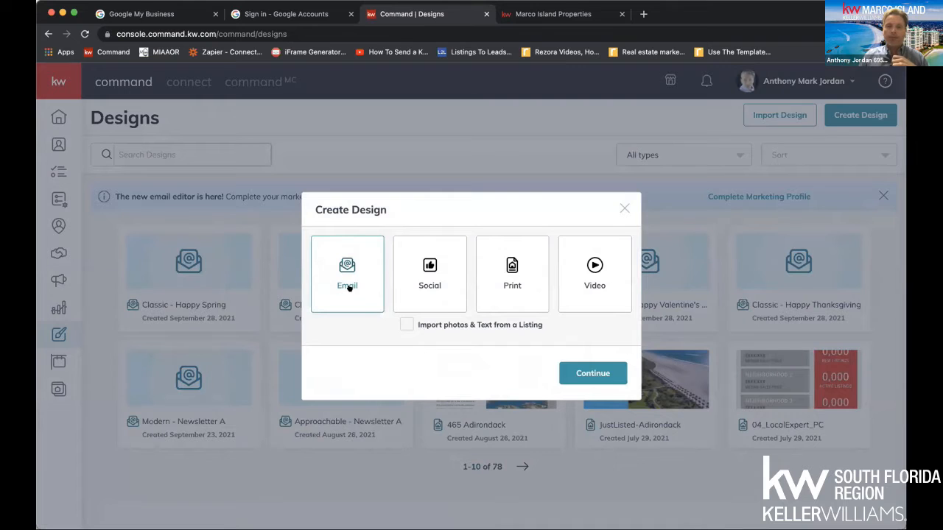
click(597, 373)
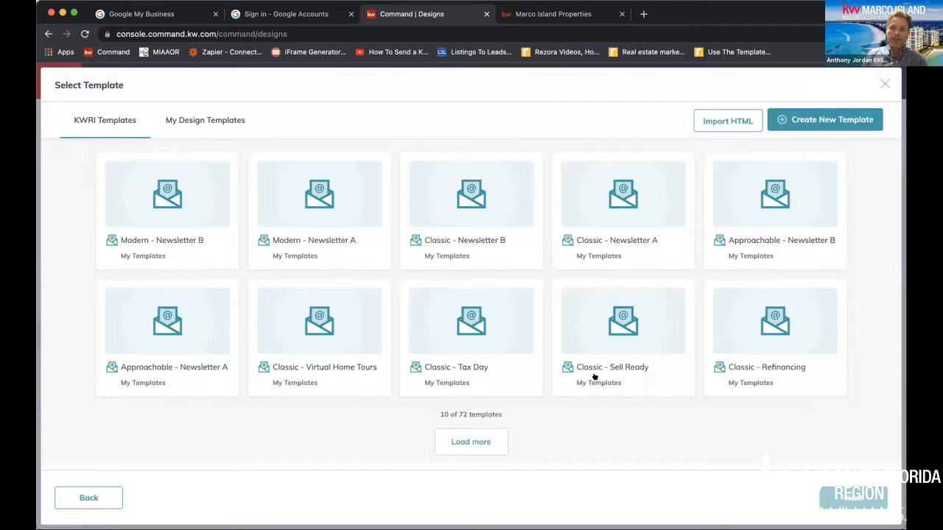
Load more KWRI email templates, look through the holiday, newsletter and listing designs, and return to Campaigns
click(479, 442)
scroll(476, 442, down, 5)
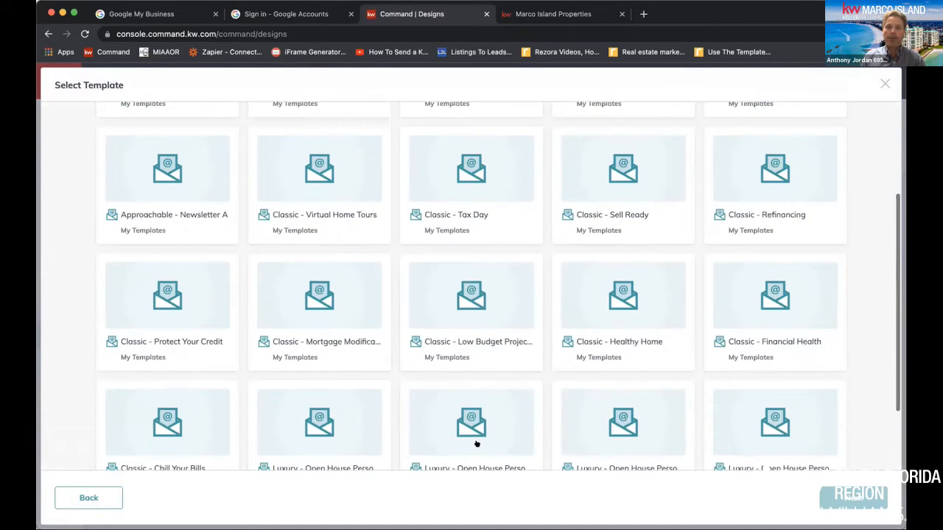
click(476, 446)
scroll(476, 444, down, 5)
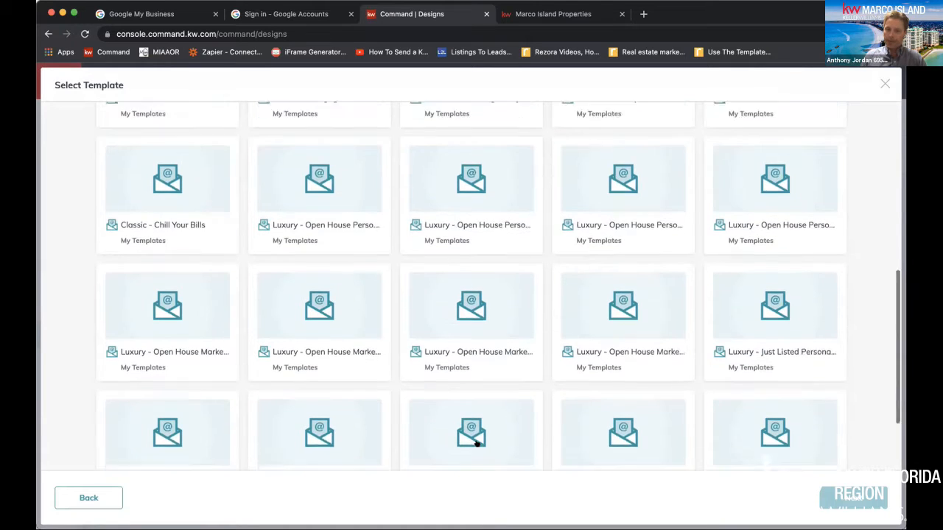
click(476, 446)
scroll(476, 444, down, 5)
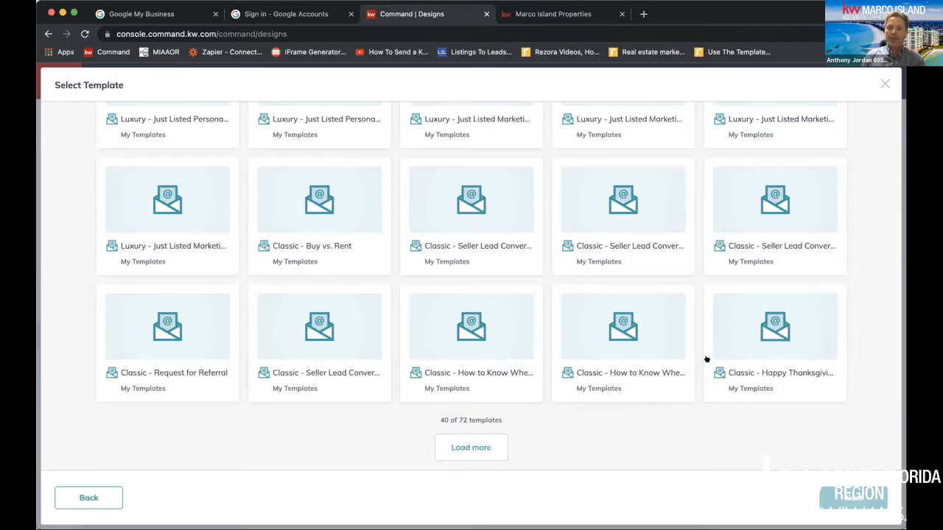
click(476, 445)
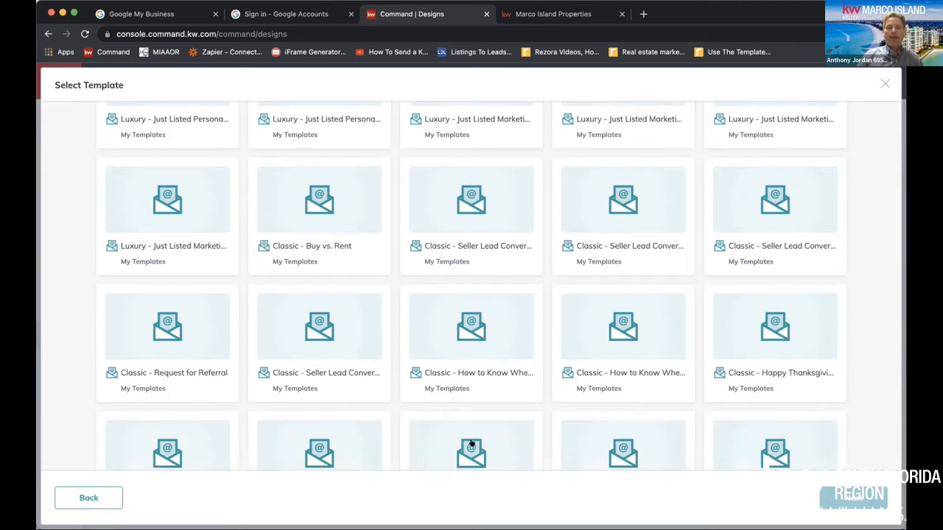
scroll(471, 435, down, 5)
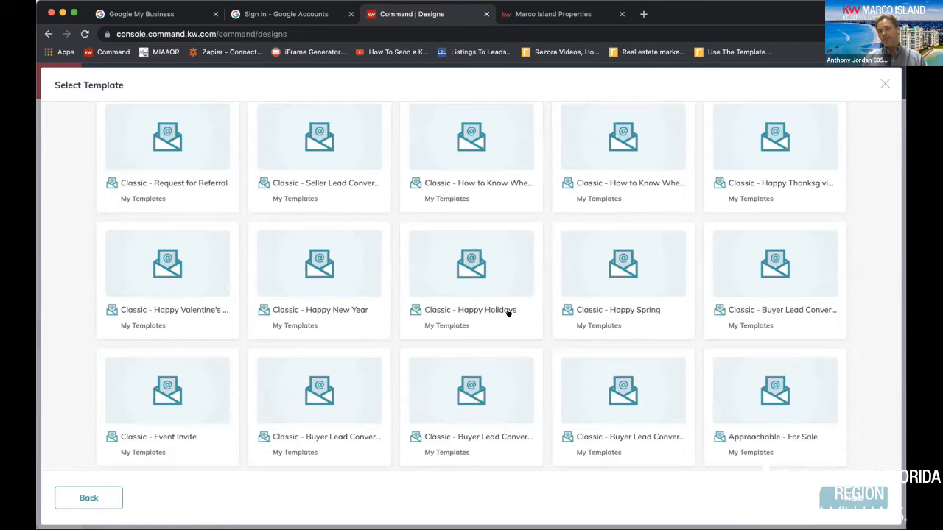
scroll(771, 317, down, 2)
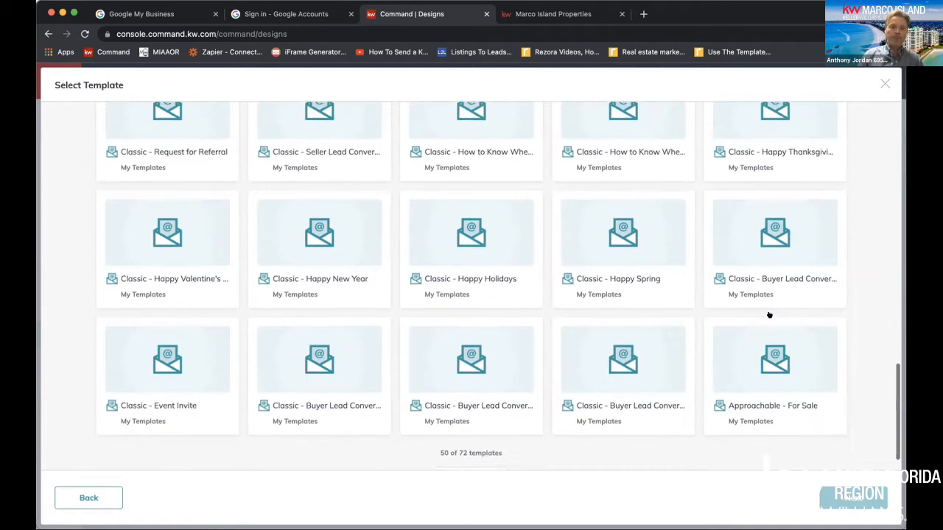
click(488, 443)
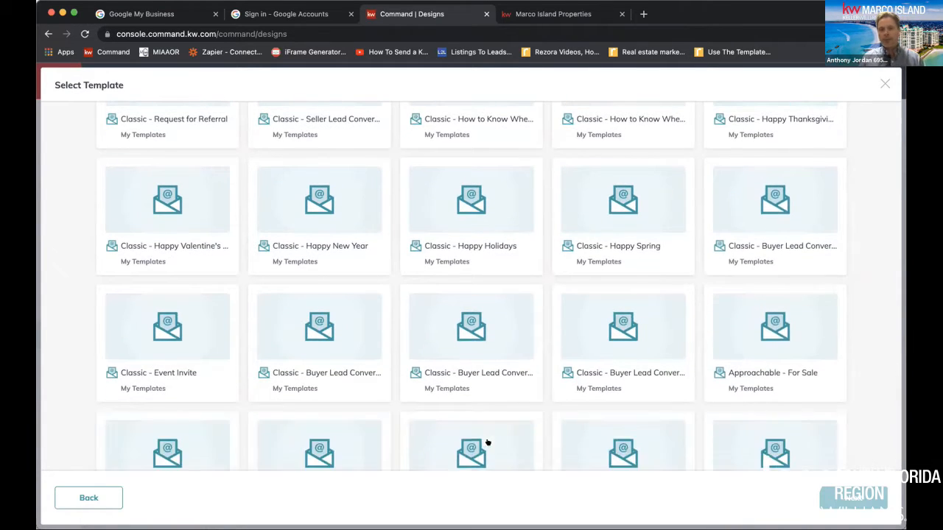
scroll(488, 443, down, 5)
scroll(487, 442, down, 3)
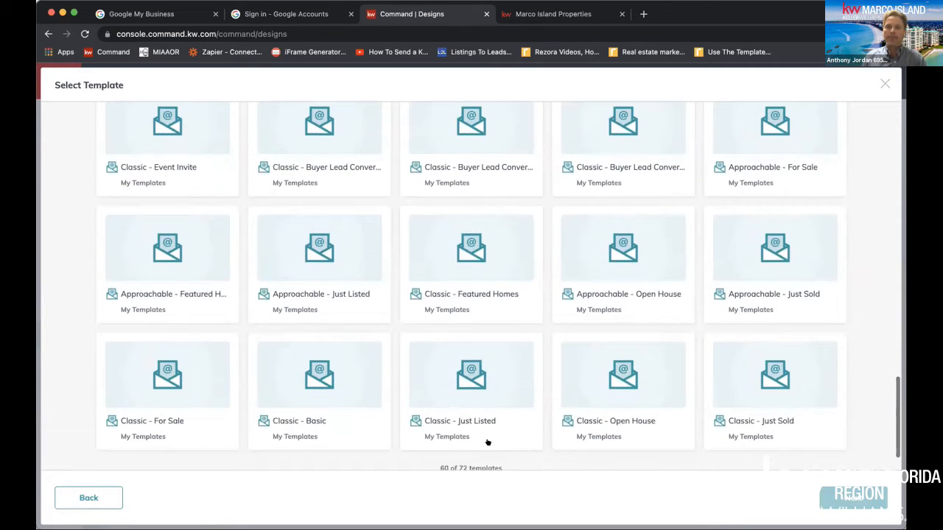
click(463, 447)
scroll(465, 447, down, 8)
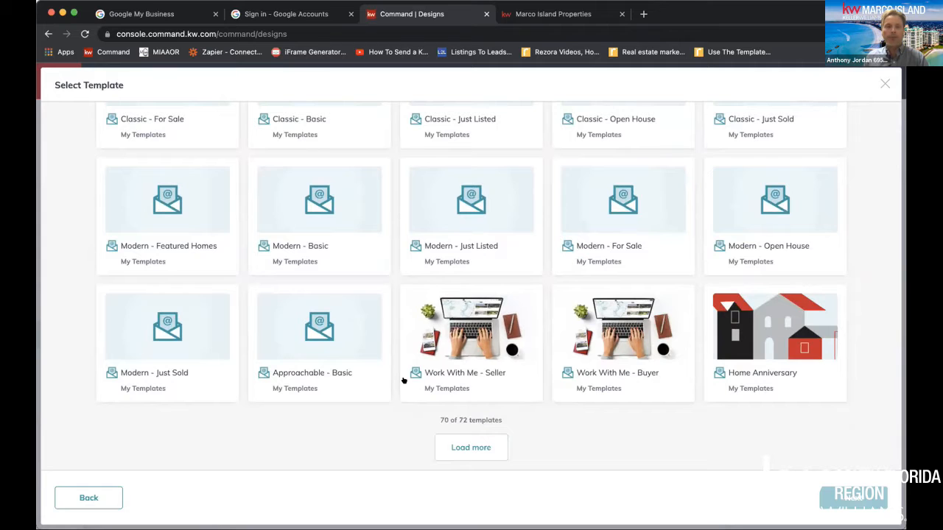
scroll(403, 380, up, 6)
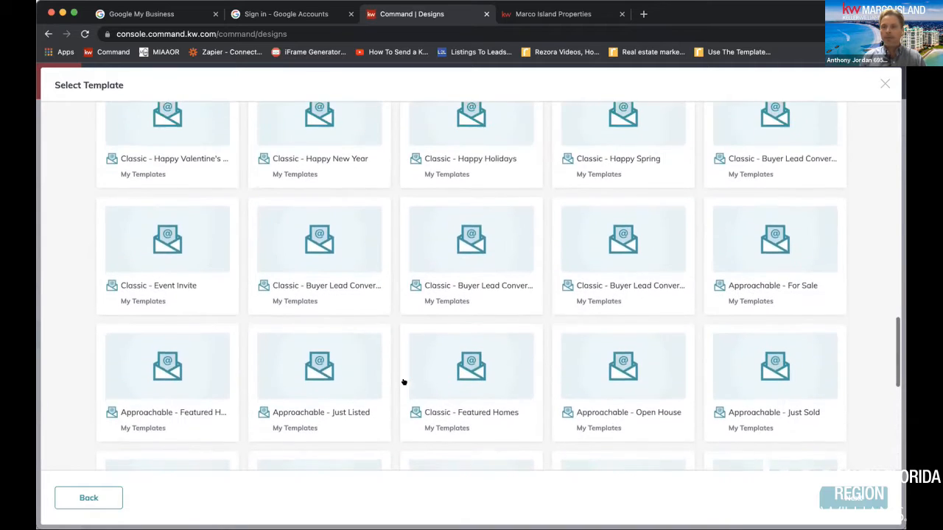
scroll(404, 381, up, 5)
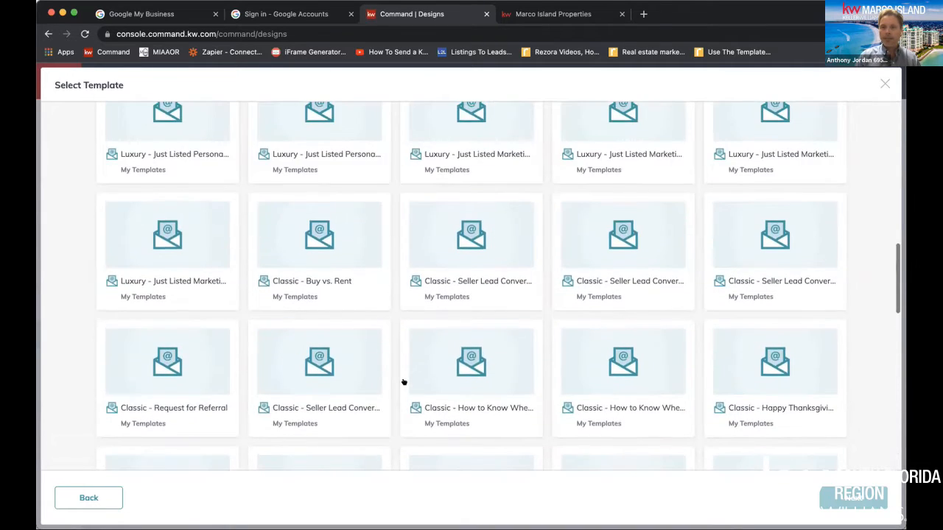
scroll(404, 381, up, 1)
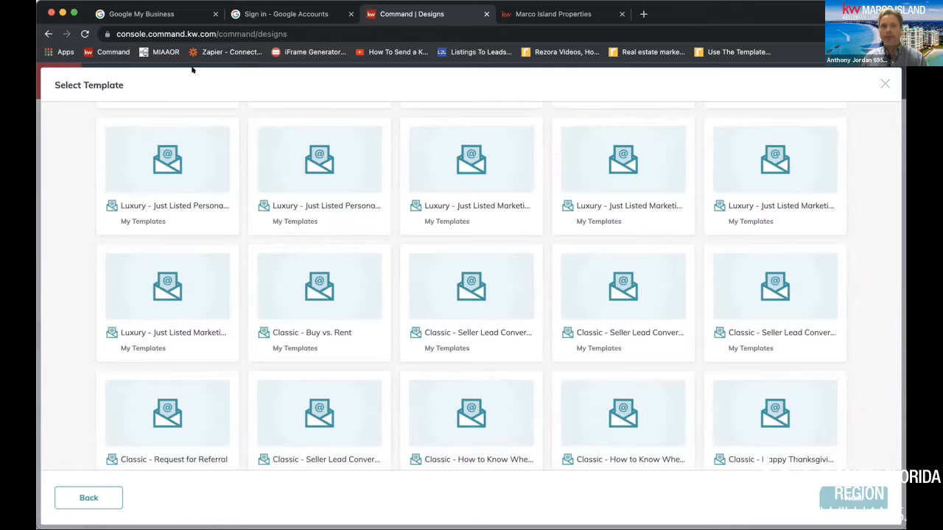
click(48, 33)
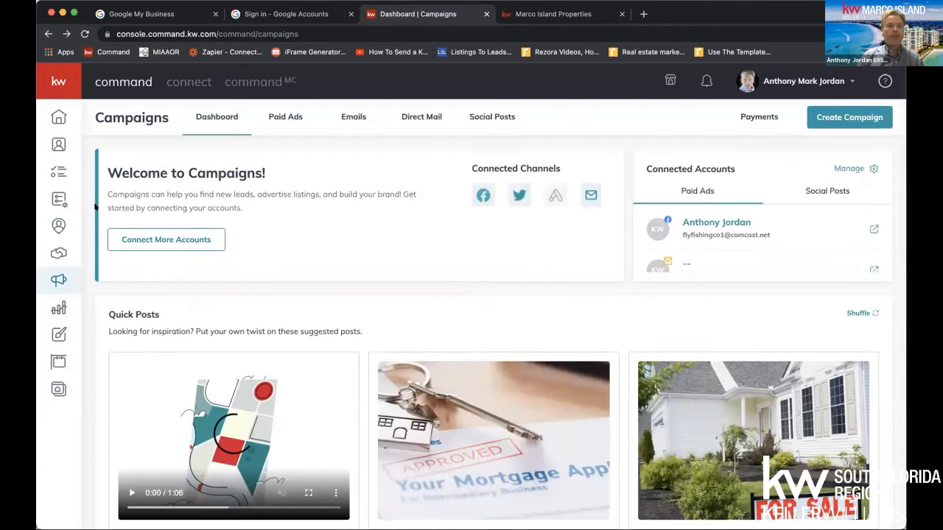
click(826, 115)
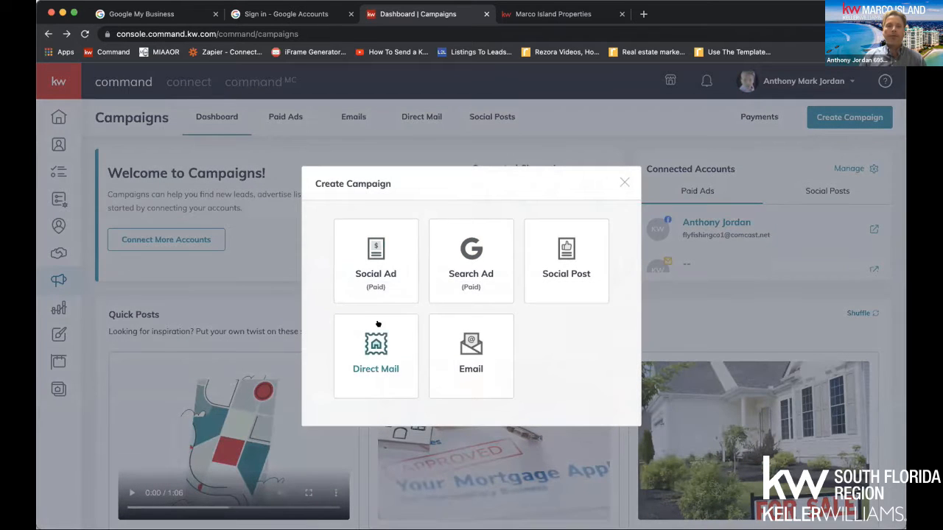
click(449, 331)
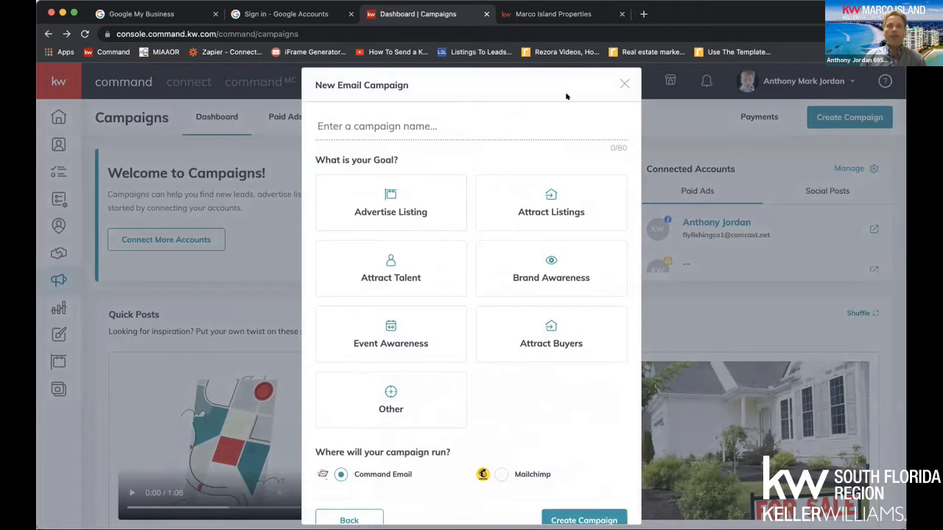
click(624, 84)
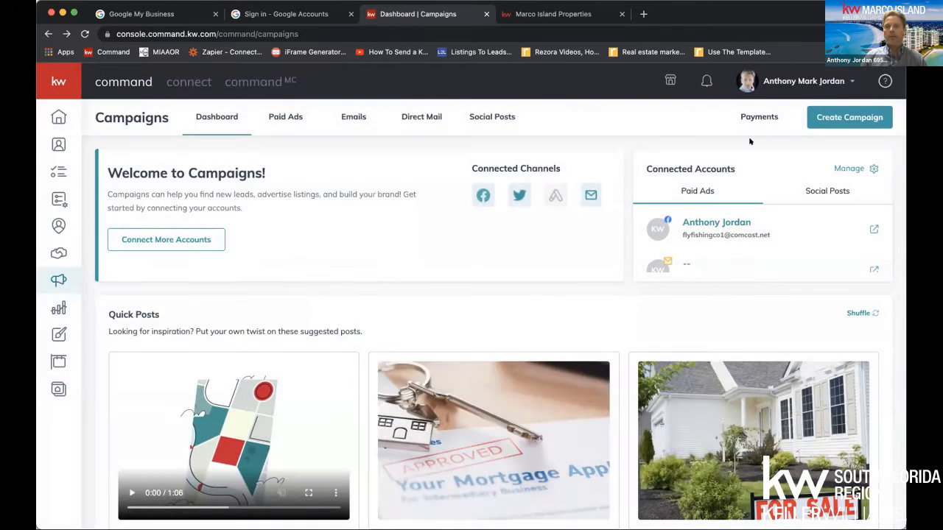
Start a new email campaign and name it Thanksgiving 2022
click(840, 118)
click(448, 341)
click(365, 120)
text(Th)
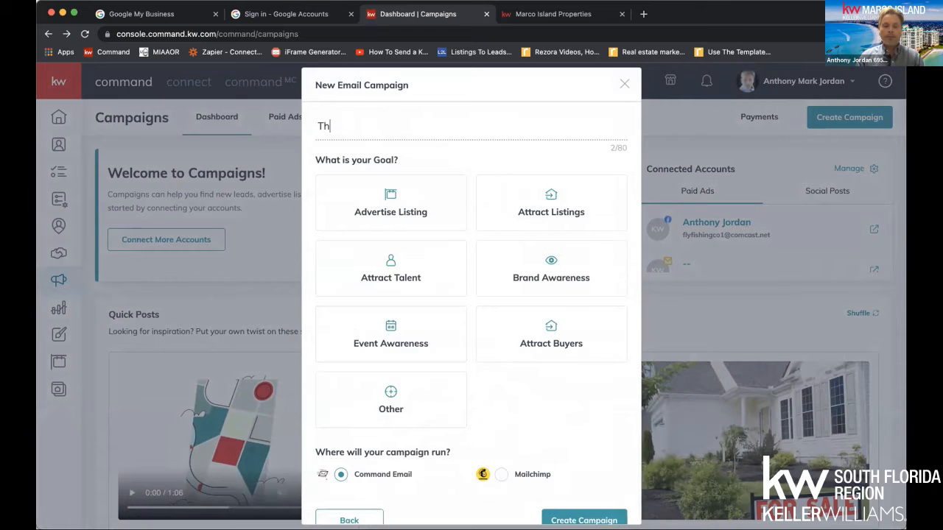
text(anksgiving )
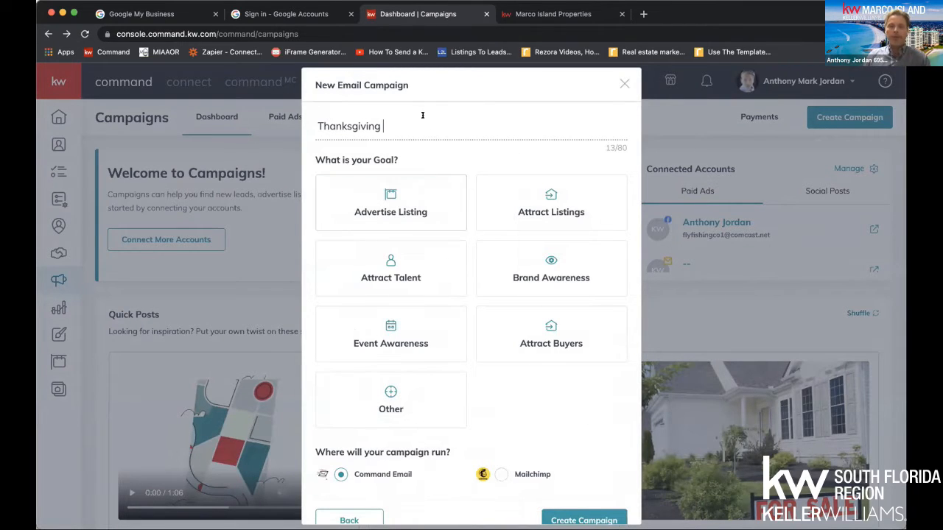
text(2021)
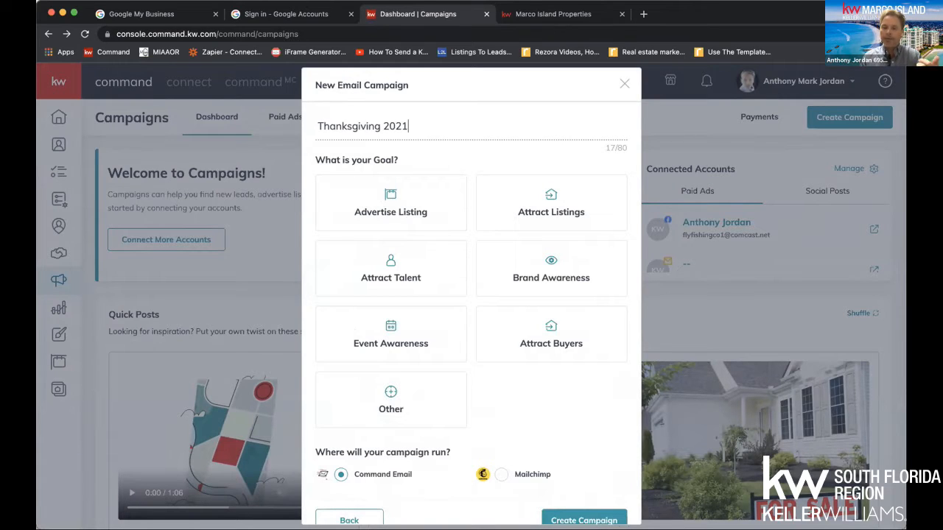
key(BackSpace)
text(2)
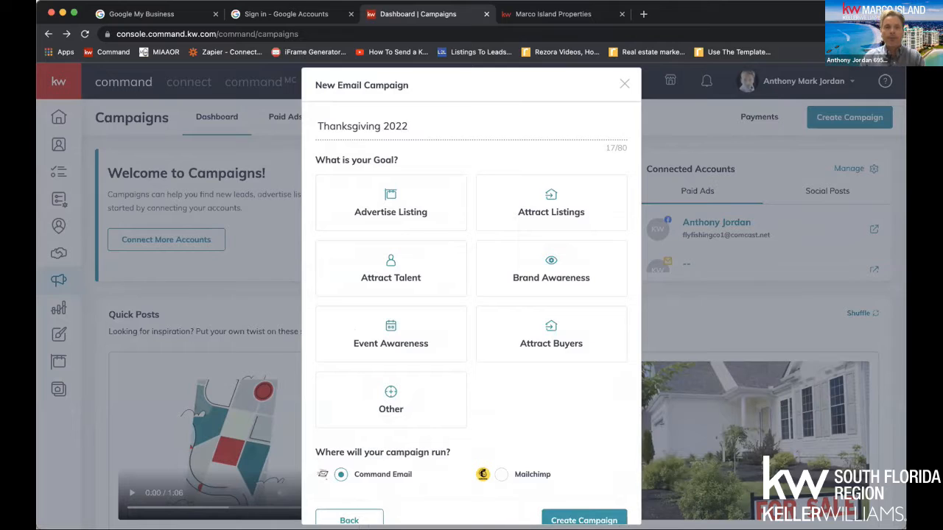
Choose Brand Awareness as the goal, keep Command Email as the channel, and create the campaign
scroll(450, 324, down, 1)
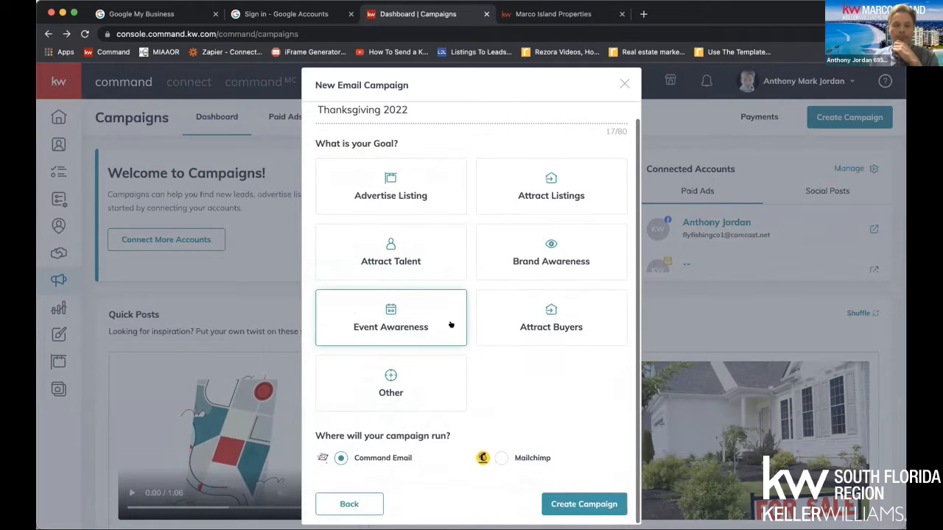
click(549, 255)
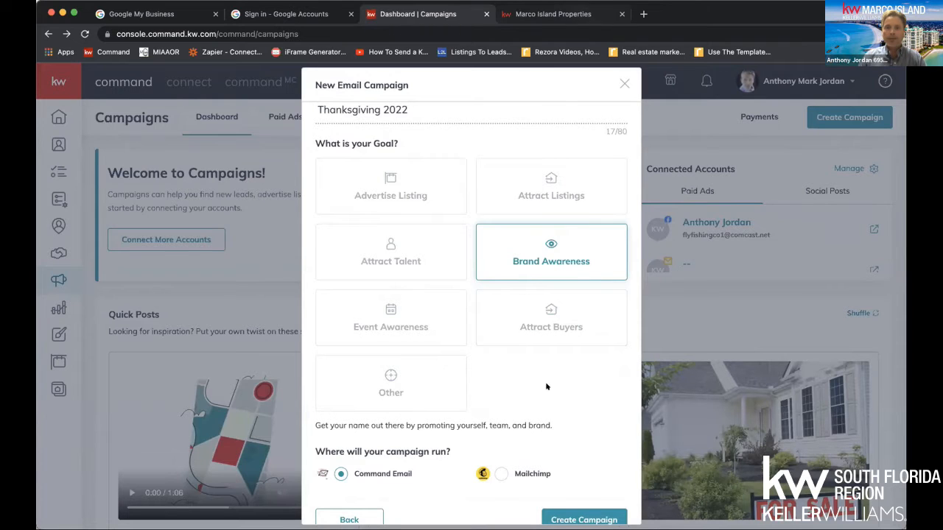
drag(413, 471, 351, 473)
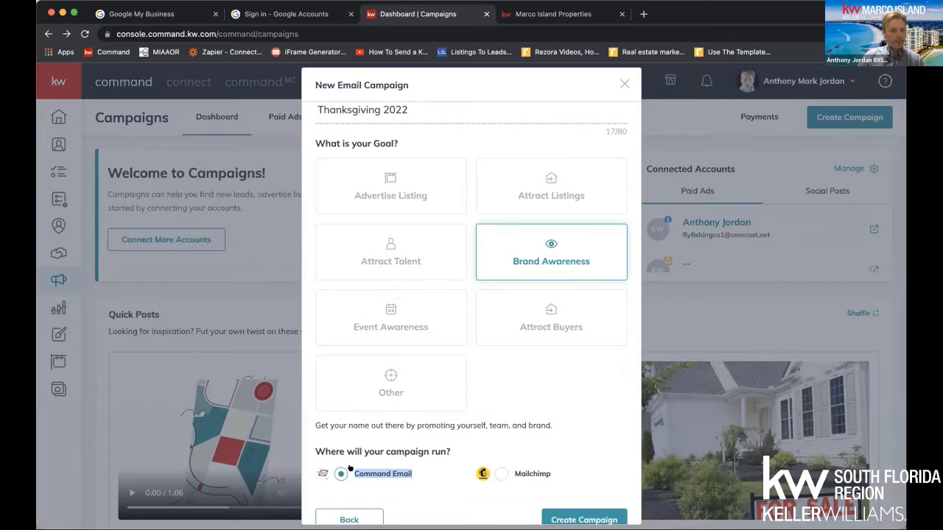
drag(413, 471, 355, 471)
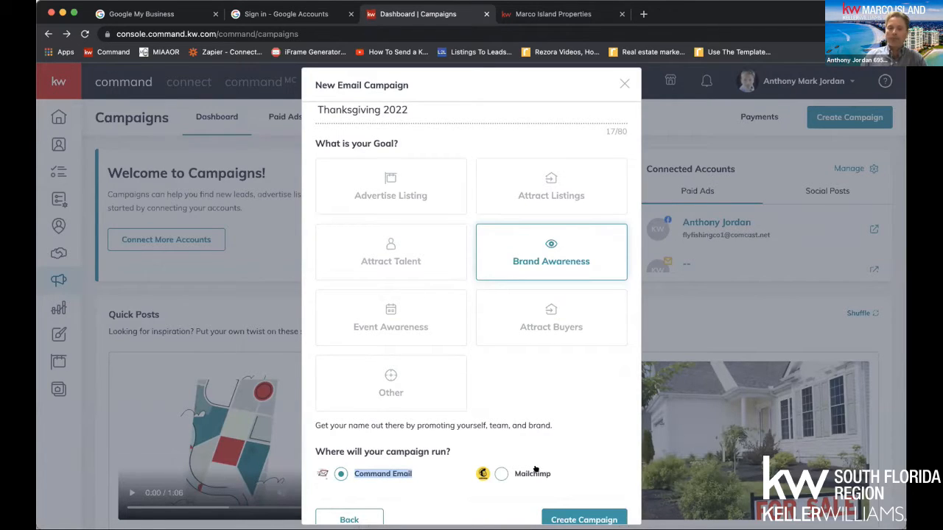
click(576, 515)
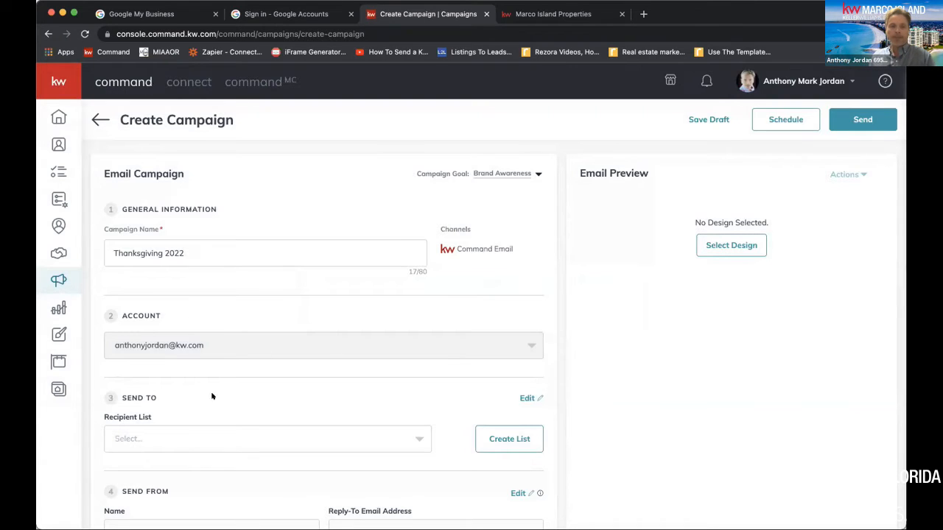
Review the campaign form's sections and copy the campaign name Thanksgiving 2022 into the email subject
drag(111, 396, 185, 397)
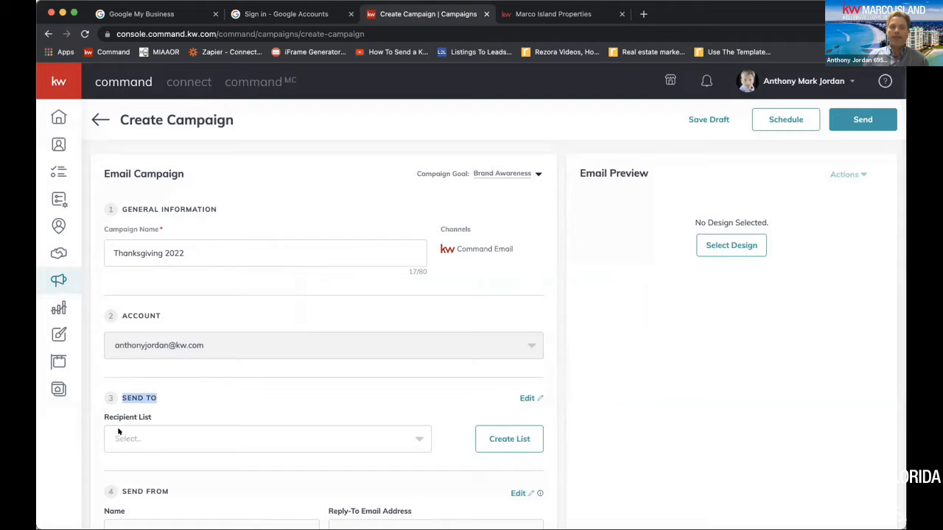
scroll(323, 446, down, 2)
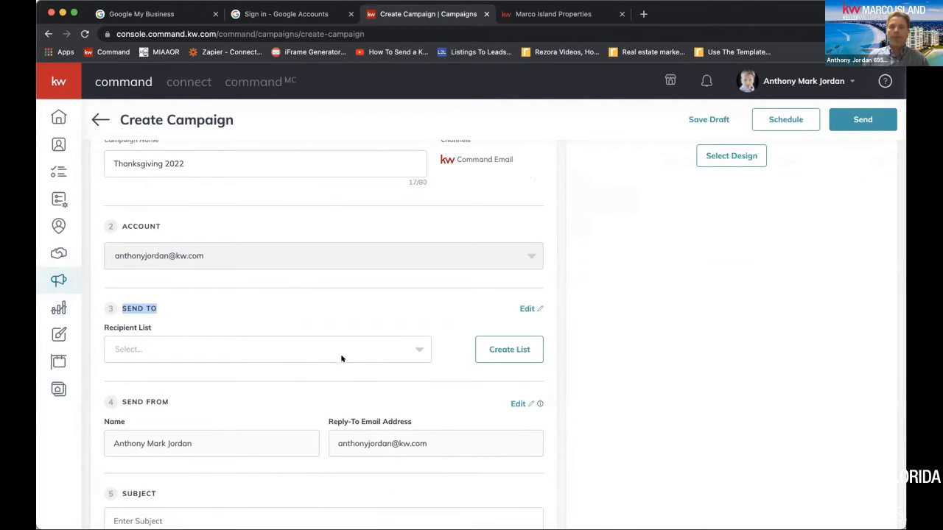
scroll(318, 380, up, 2)
scroll(296, 341, down, 2)
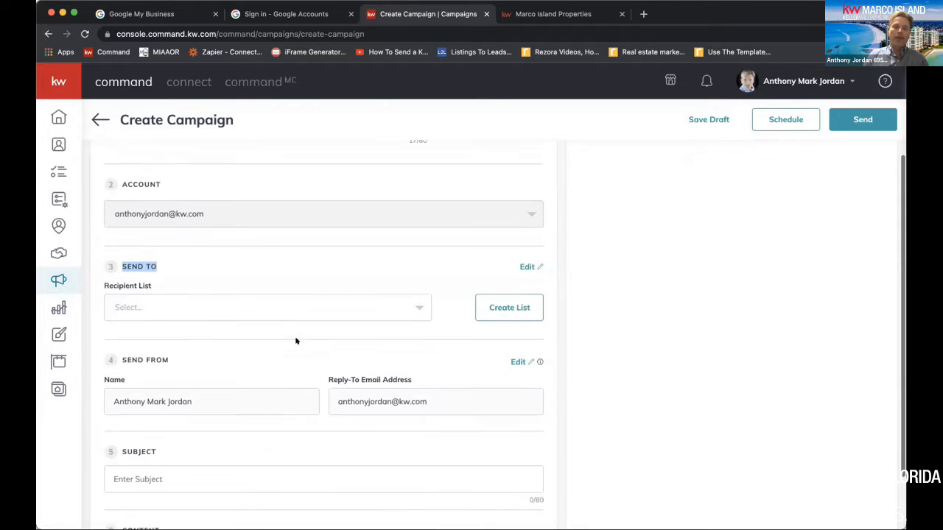
scroll(296, 341, down, 1)
click(147, 460)
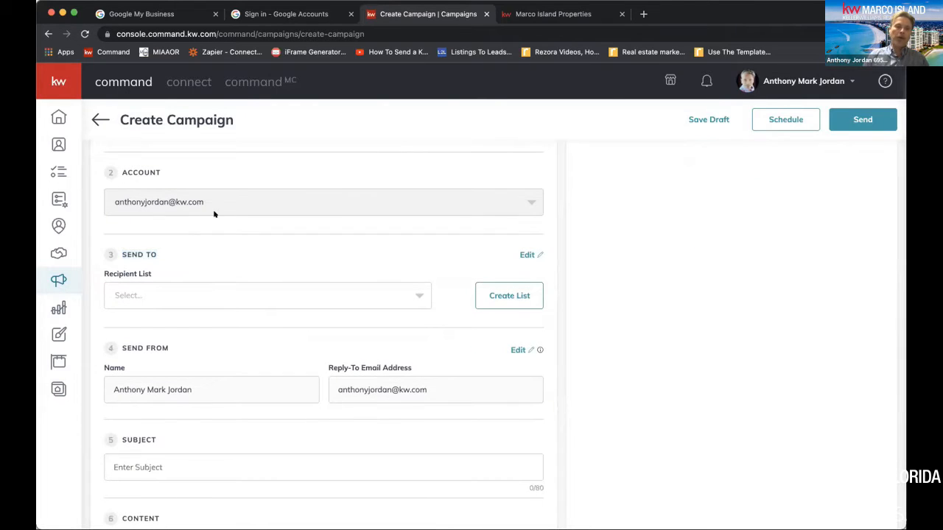
scroll(212, 209, up, 4)
drag(185, 253, 74, 242)
key(ctrl+c)
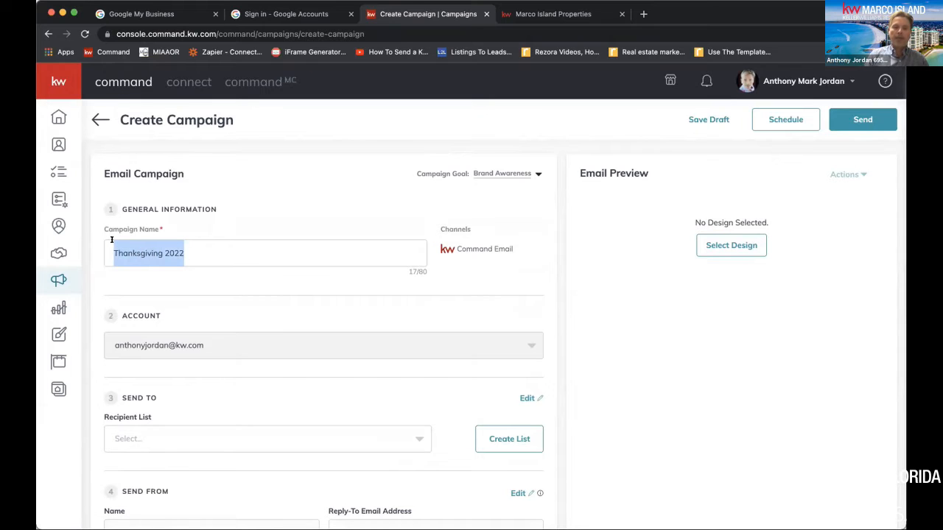
scroll(199, 293, down, 3)
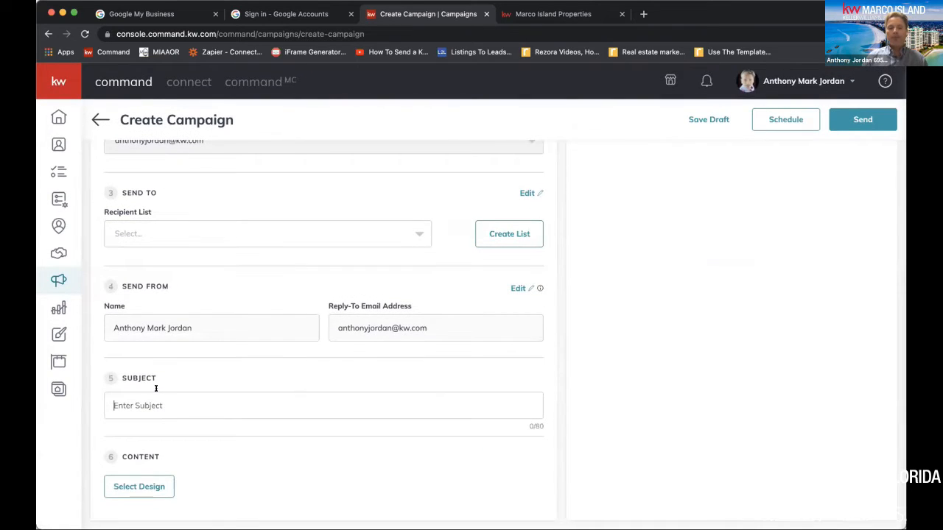
key(ctrl+v)
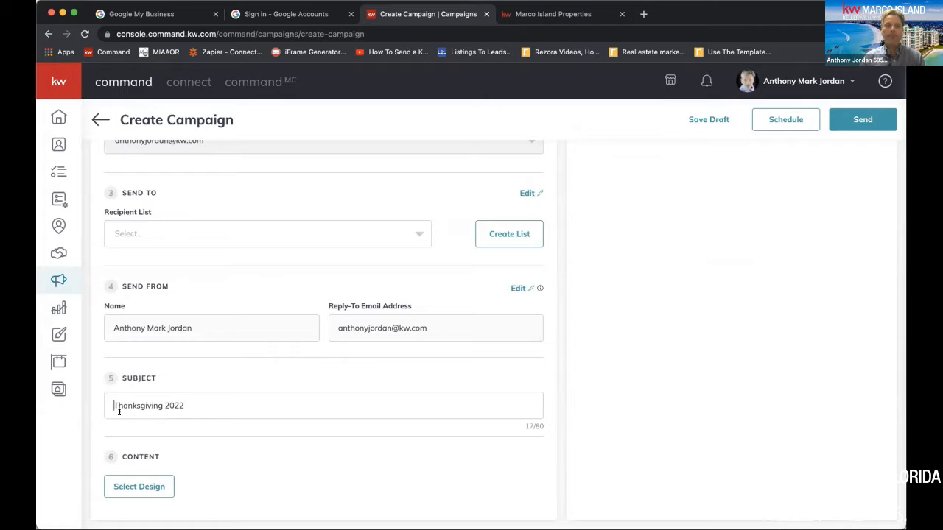
Change the email subject to Happy Thanksgiving 2022 and choose the saved Classic - Happy Thanksgiving template as the campaign's design
key(Up)
text(Happy)
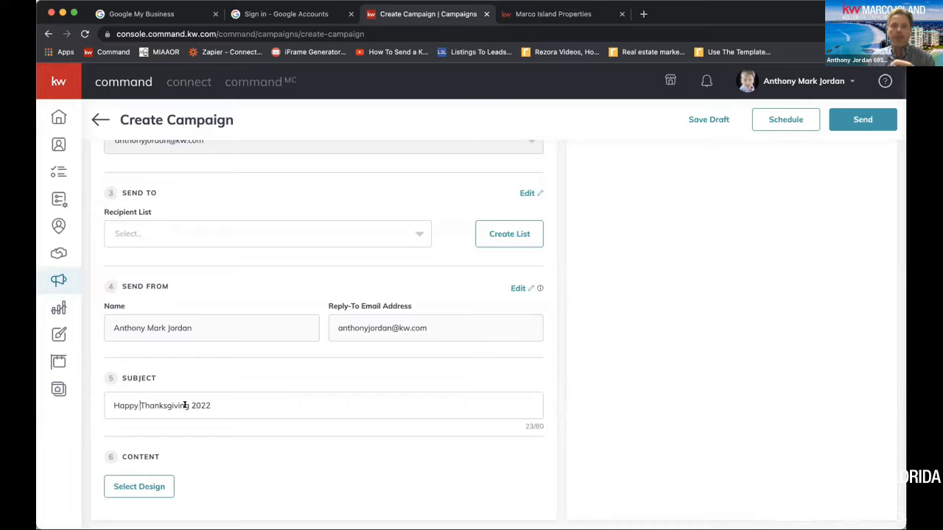
click(151, 488)
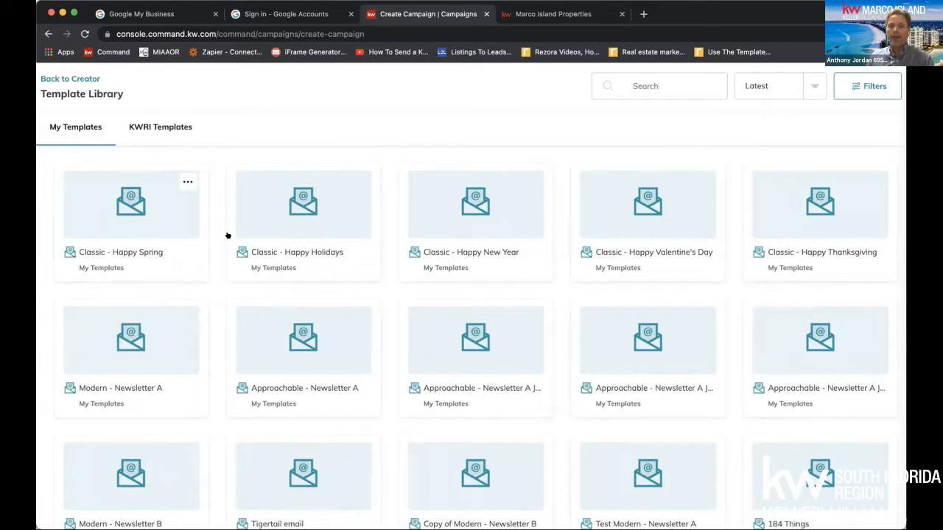
click(821, 224)
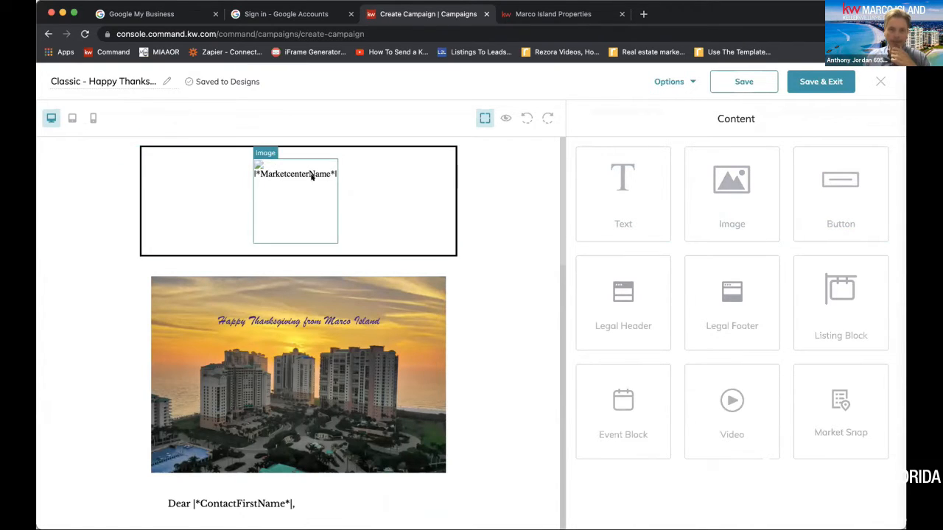
Look over the Thanksgiving email's header, photo and greeting, and preview its layout at tablet and mobile sizes
scroll(359, 199, down, 2)
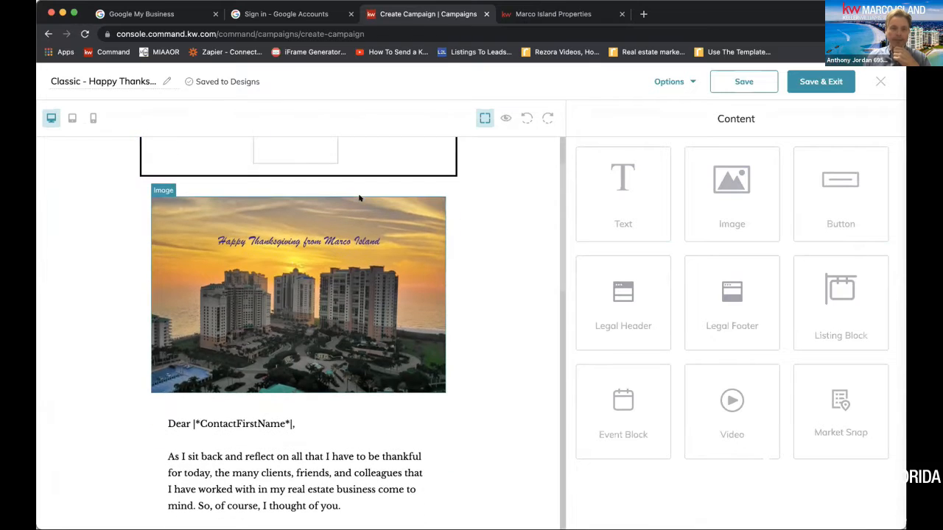
scroll(205, 381, up, 2)
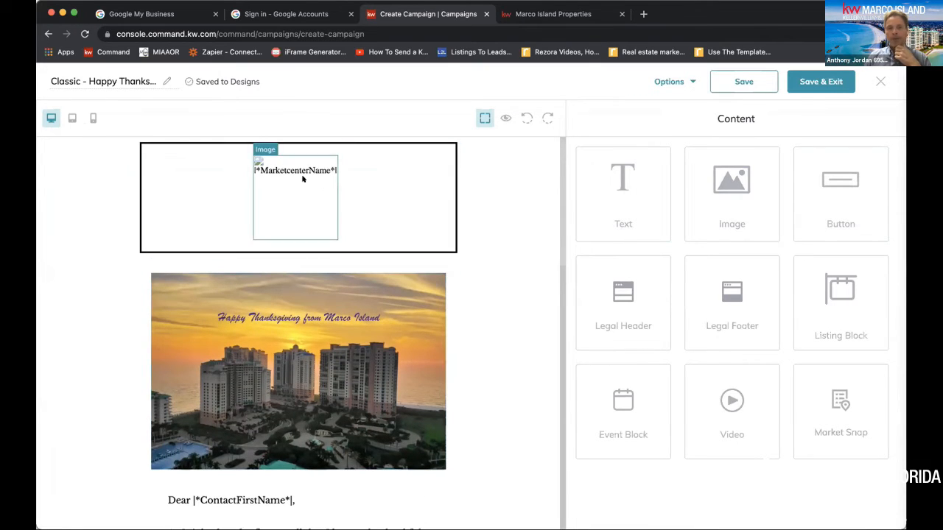
click(71, 118)
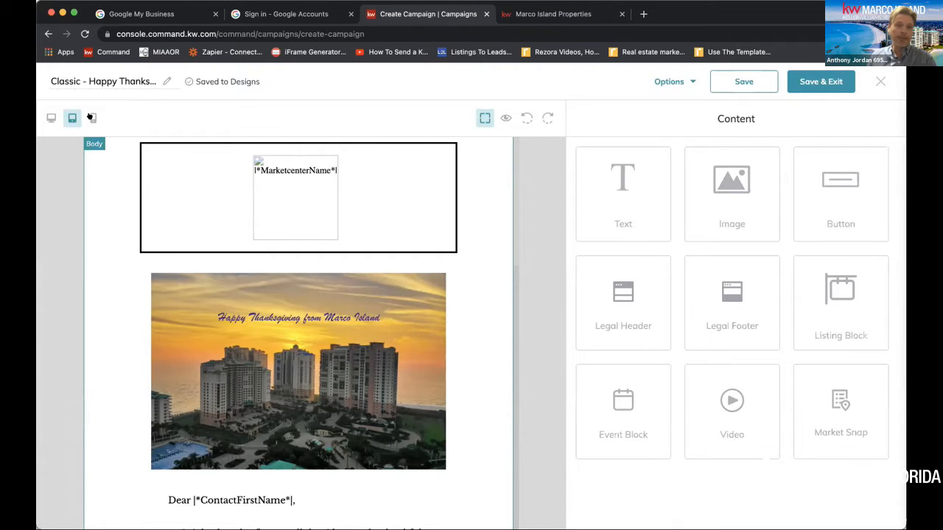
click(91, 117)
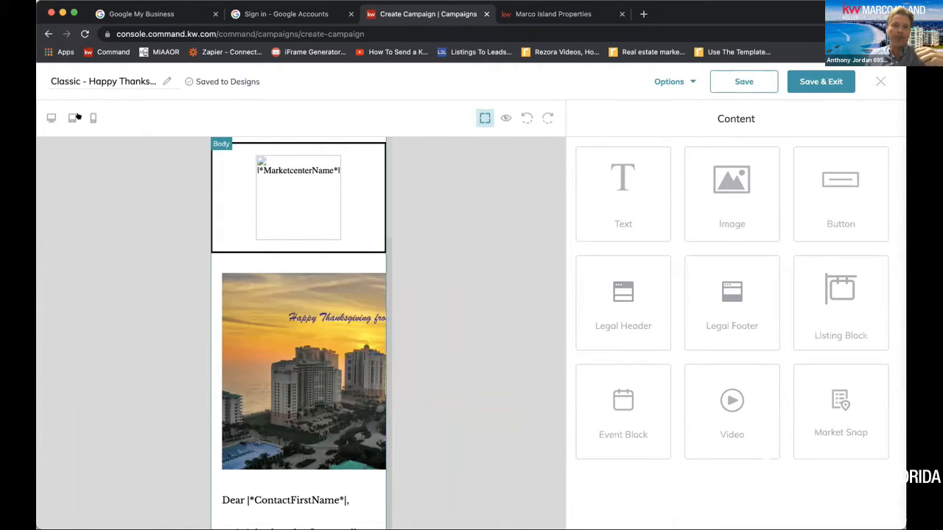
click(72, 118)
click(93, 118)
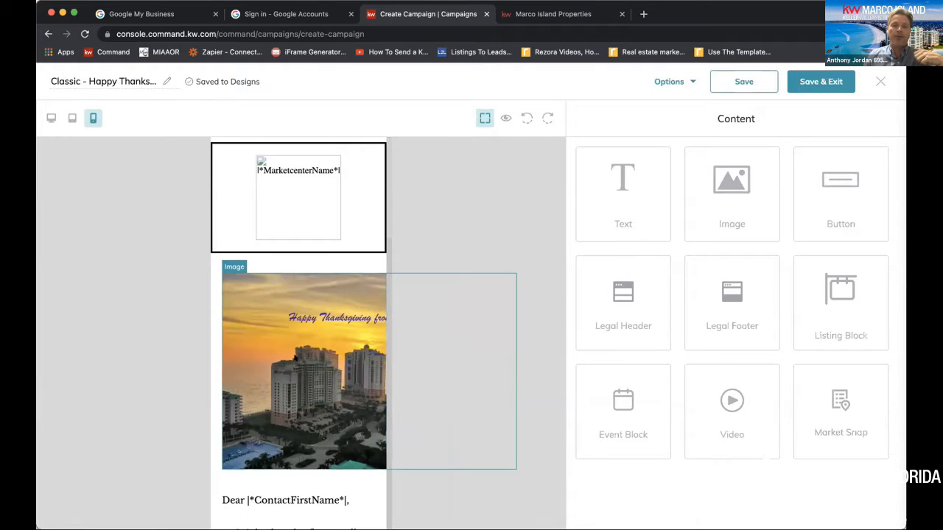
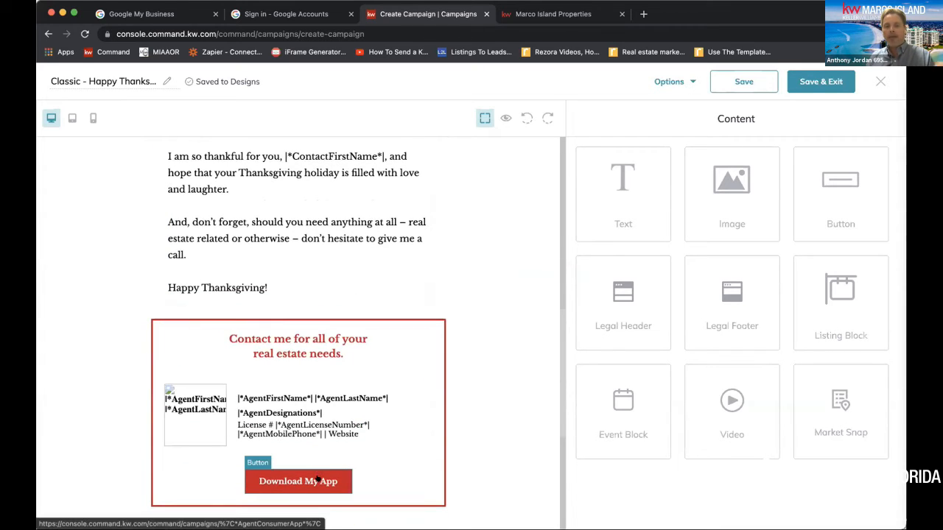
scroll(309, 479, down, 1)
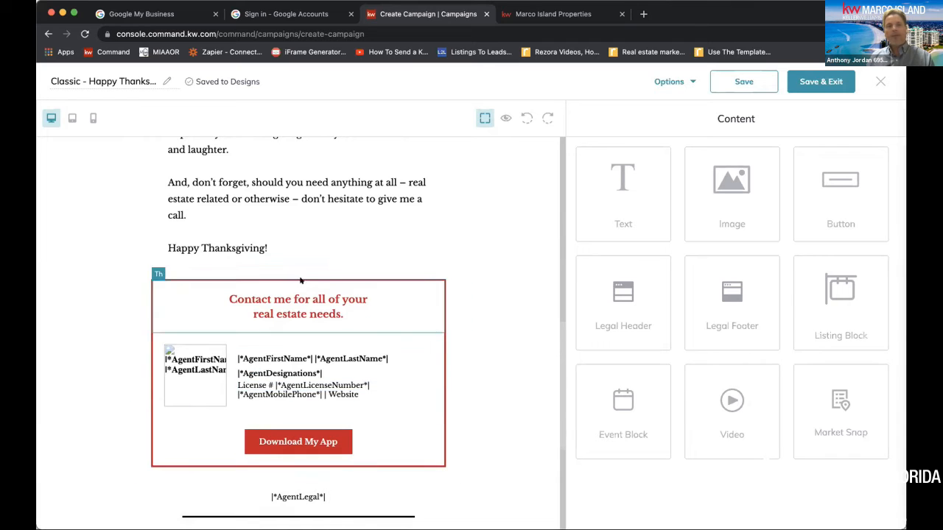
Add a button block beneath the AgentLegal line, just below the red contact box of the email
scroll(294, 269, up, 2)
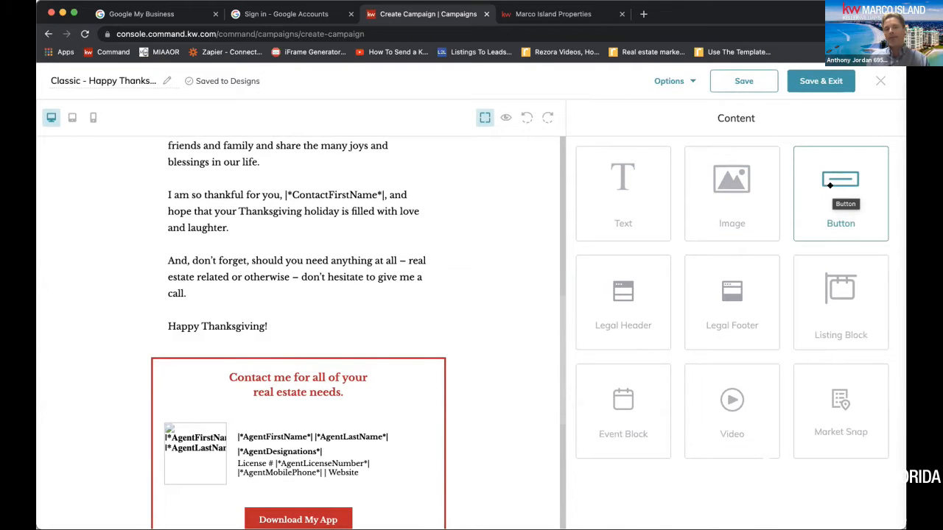
scroll(465, 270, down, 5)
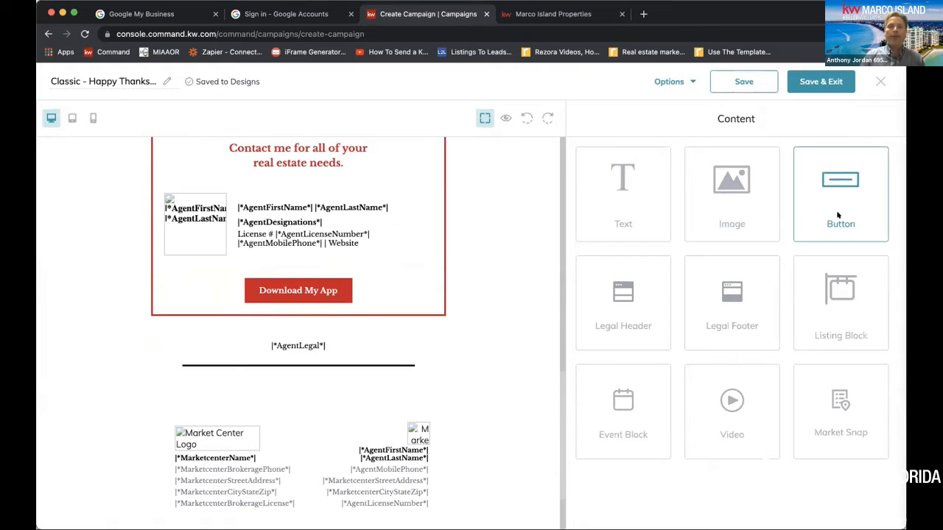
drag(820, 199, 298, 322)
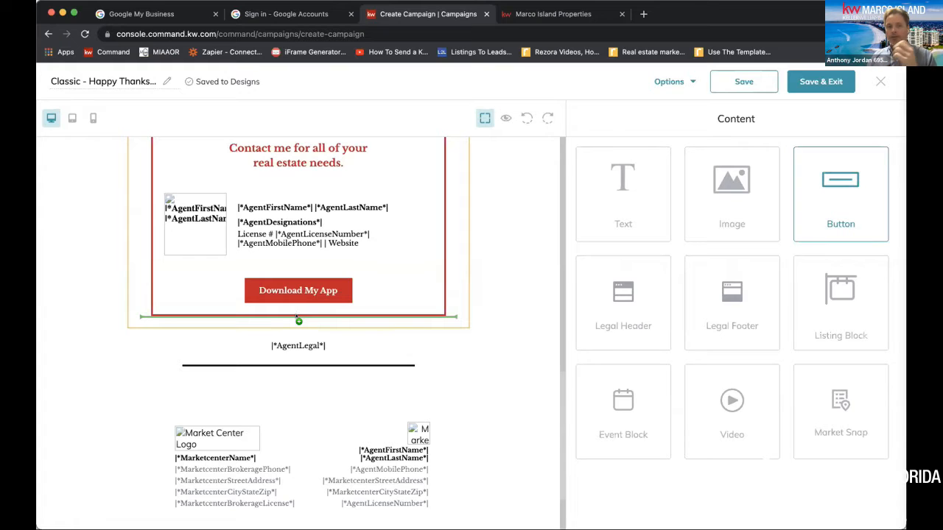
drag(298, 321, 296, 270)
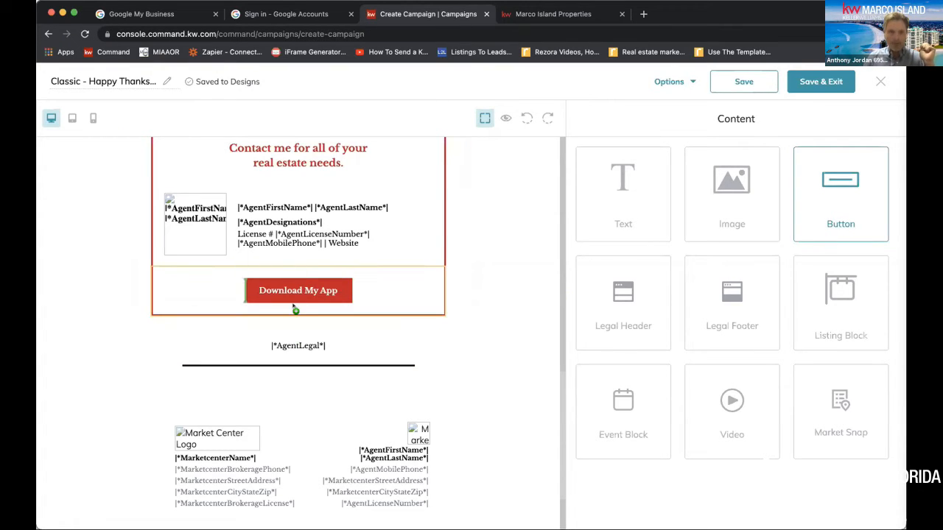
mouse_move(294, 324)
mouse_down()
mouse_move(302, 373)
mouse_move(112, 352)
mouse_move(115, 361)
mouse_move(284, 339)
mouse_move(302, 361)
mouse_move(297, 331)
mouse_move(286, 337)
mouse_move(289, 318)
mouse_move(295, 348)
mouse_up()
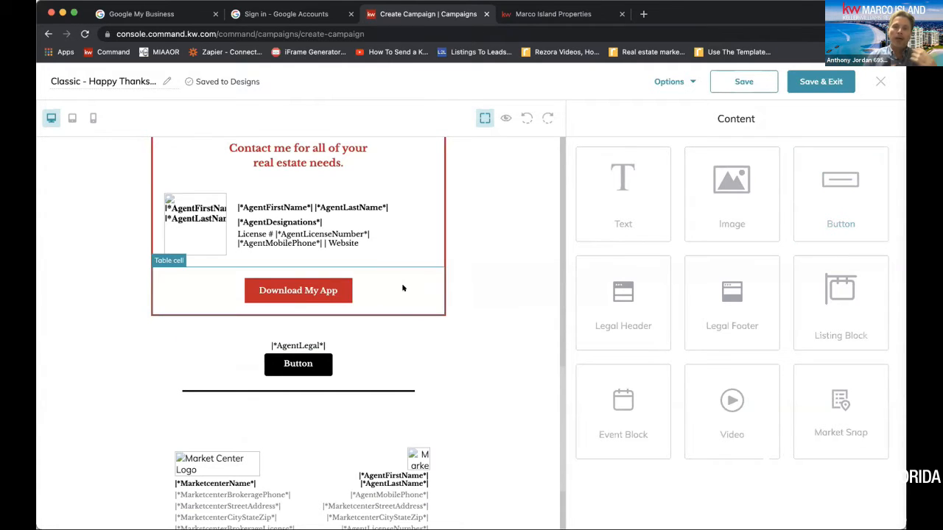
Open the letter text below the photo for editing and set the font of the whole text to Comfortaa
scroll(383, 303, up, 10)
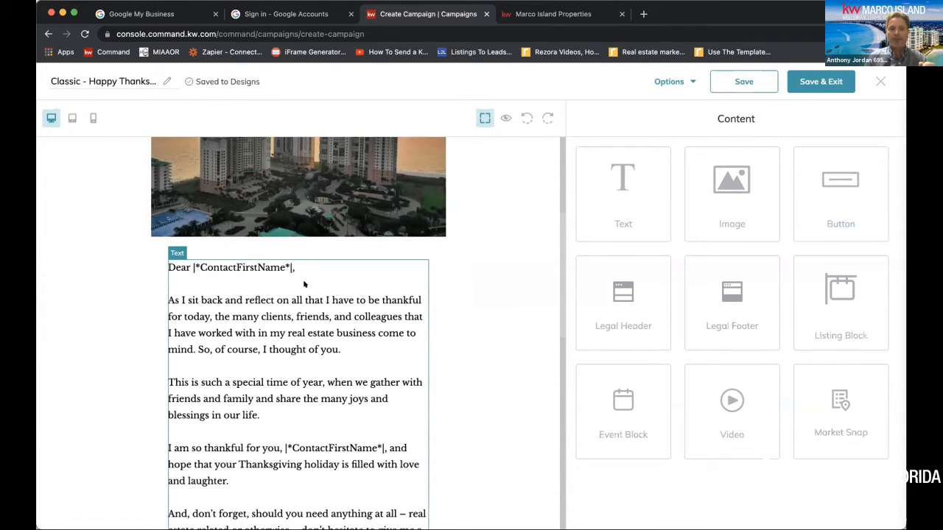
click(393, 271)
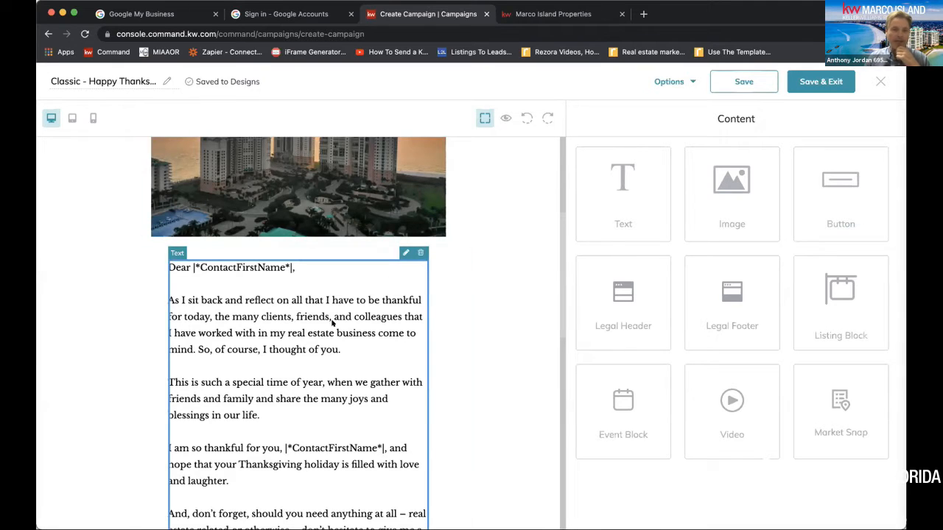
click(405, 253)
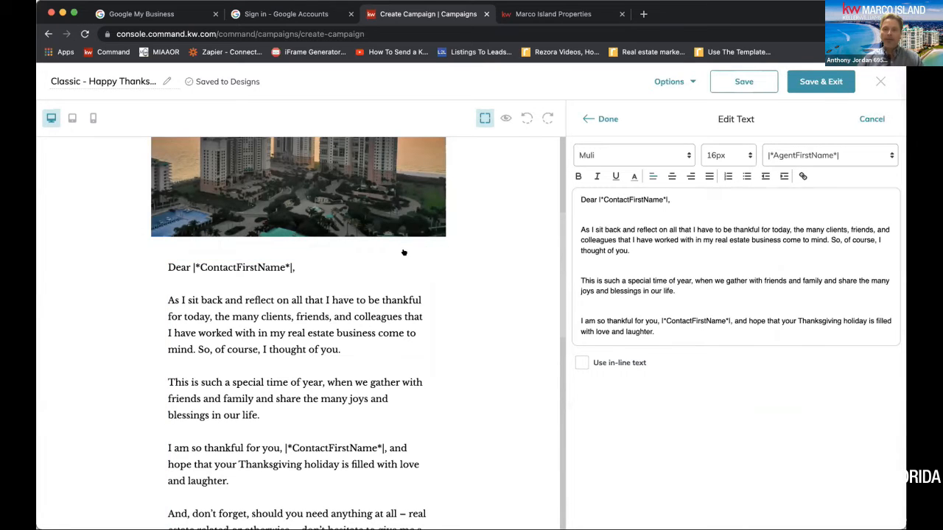
drag(578, 190, 782, 361)
click(653, 153)
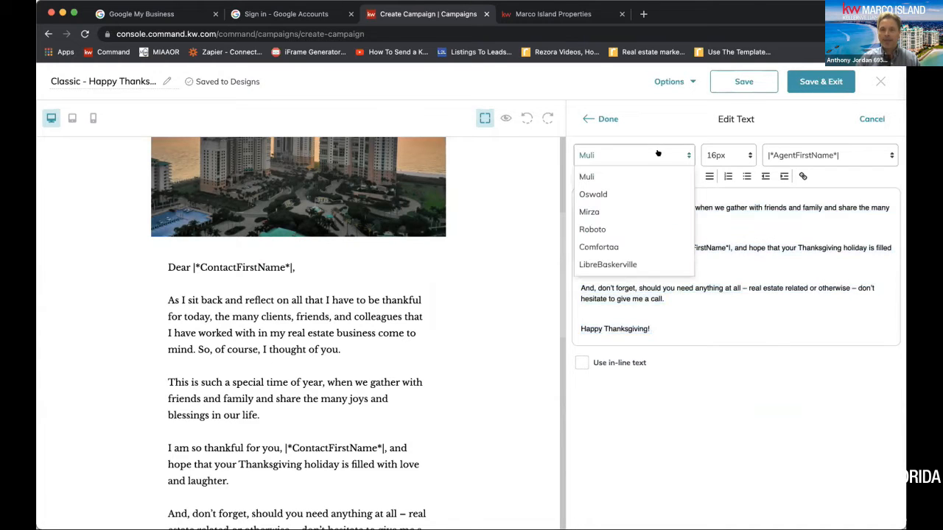
click(614, 227)
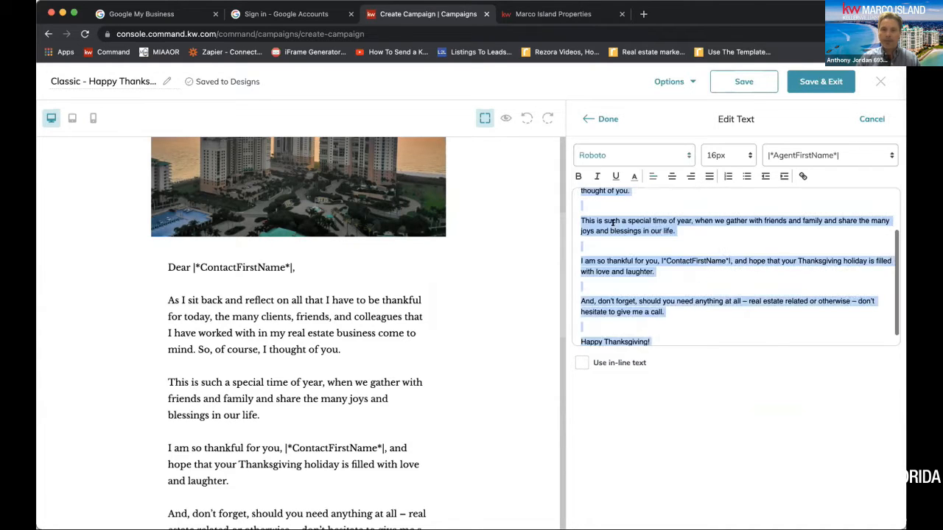
click(638, 152)
click(606, 248)
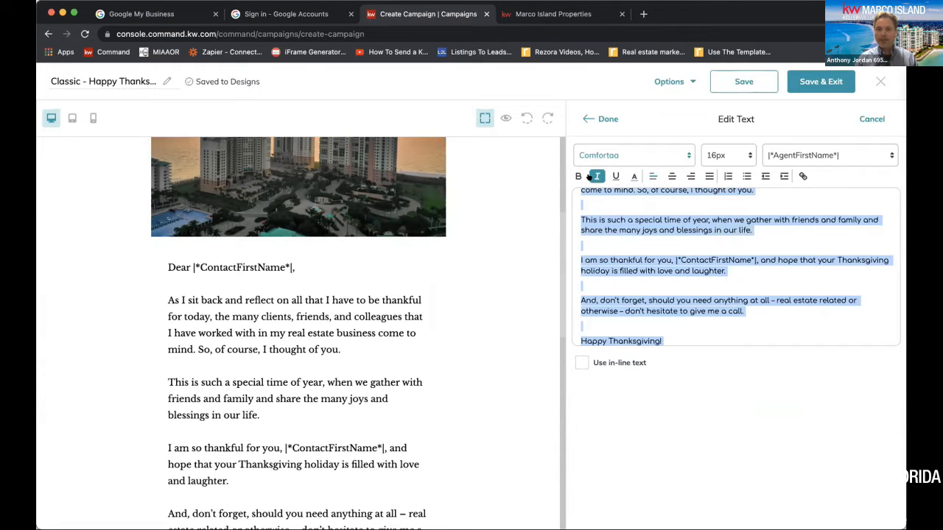
Center the whole letter text, set its size to 14px and apply the text edits
click(671, 174)
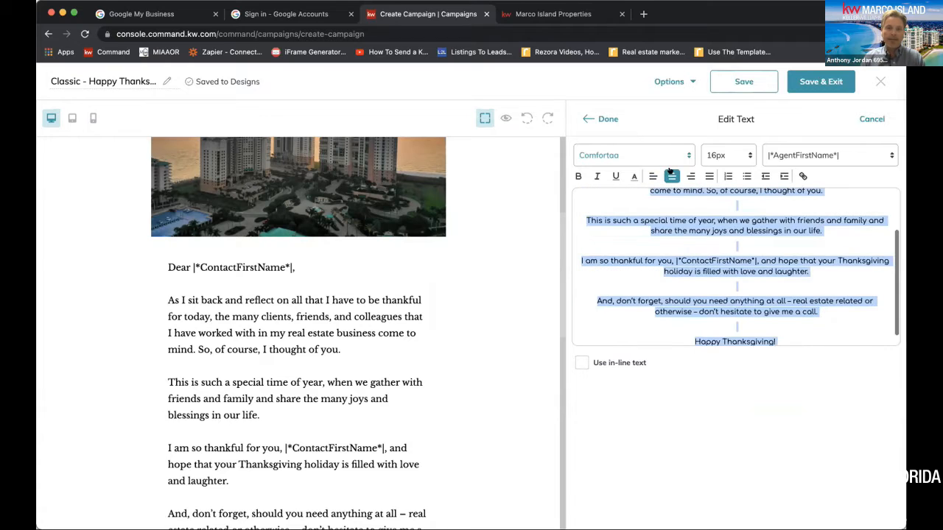
click(721, 156)
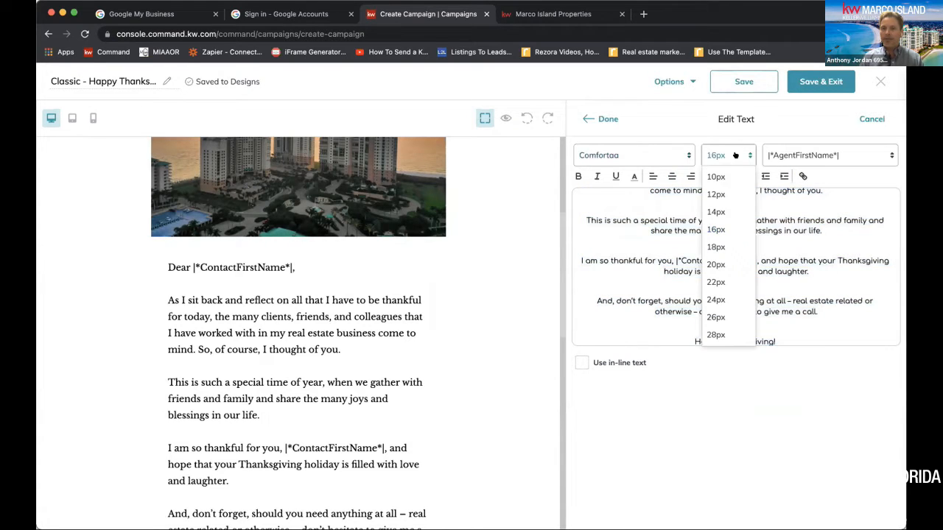
click(722, 254)
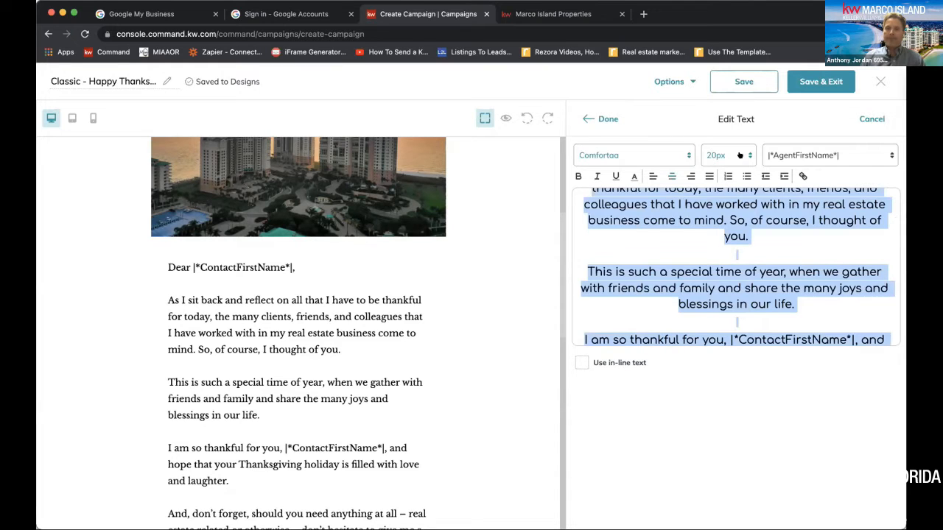
click(739, 161)
click(719, 212)
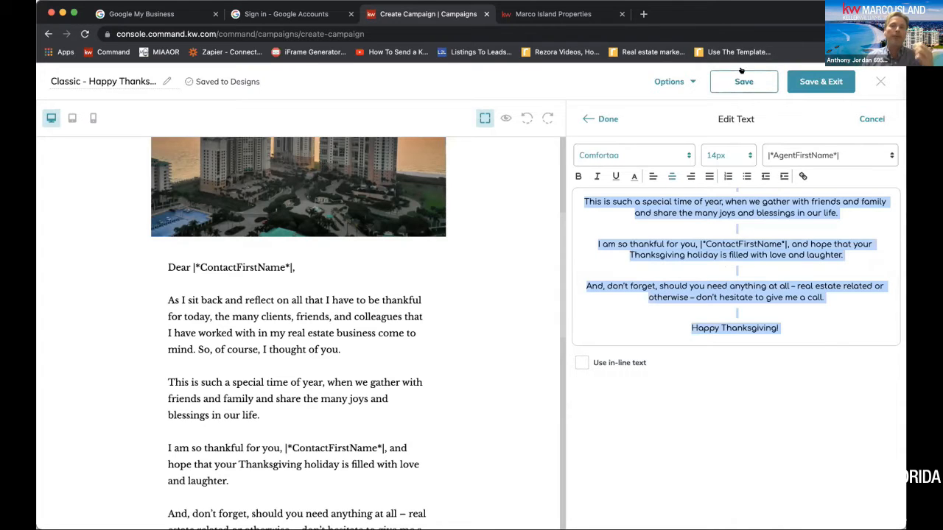
click(605, 118)
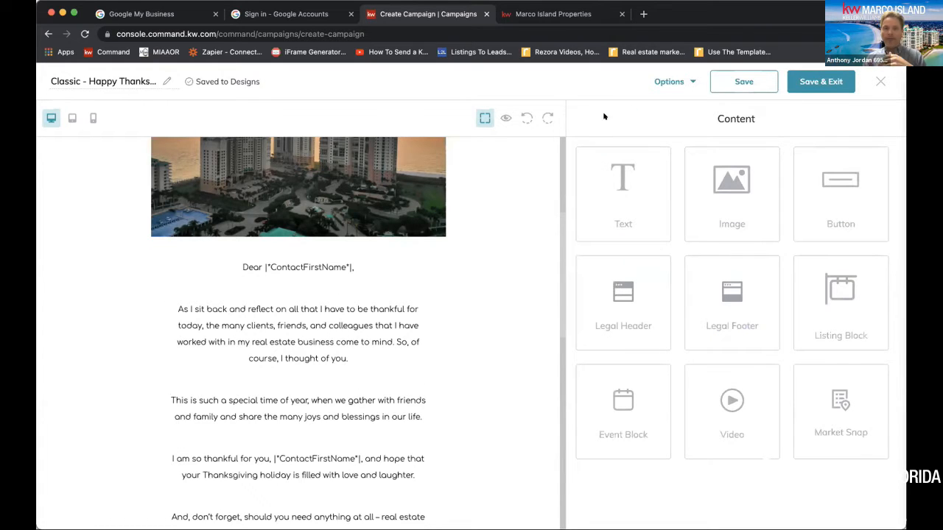
Preview the full email and examine the restyled letter, the agent contact box and the added button
scroll(305, 490, down, 3)
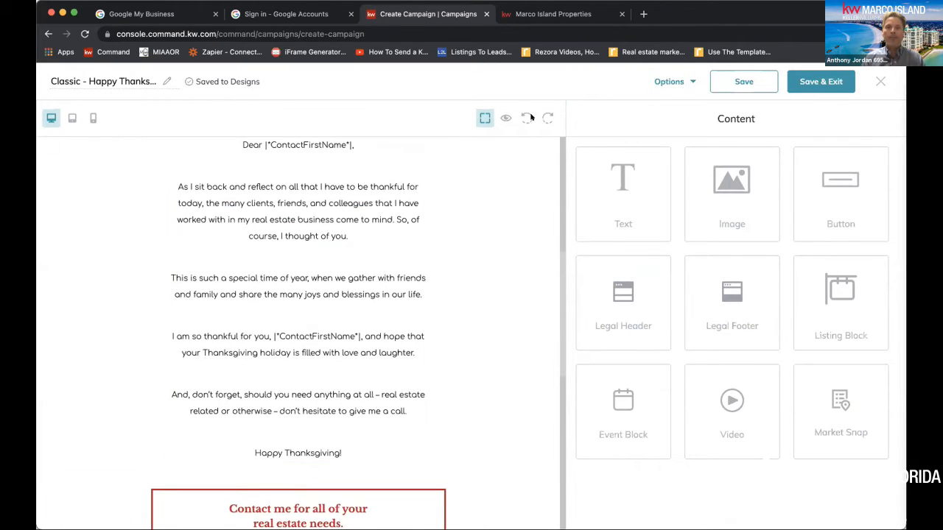
click(505, 118)
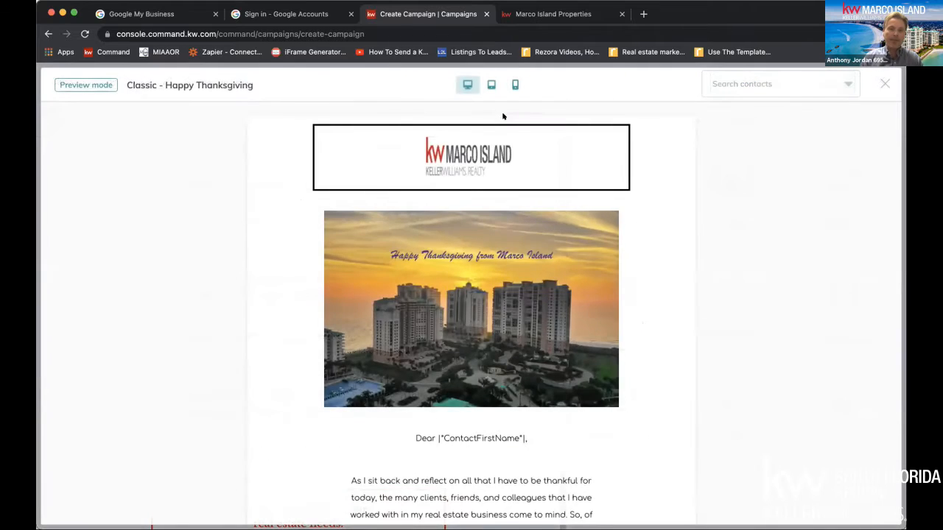
scroll(504, 248, down, 5)
scroll(503, 248, down, 2)
scroll(503, 248, up, 3)
scroll(504, 249, down, 4)
scroll(503, 249, down, 1)
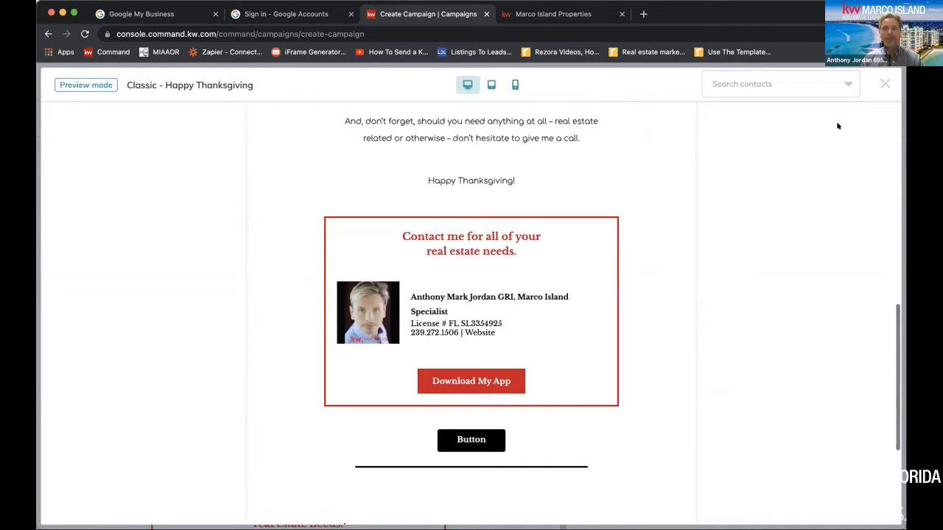
click(883, 83)
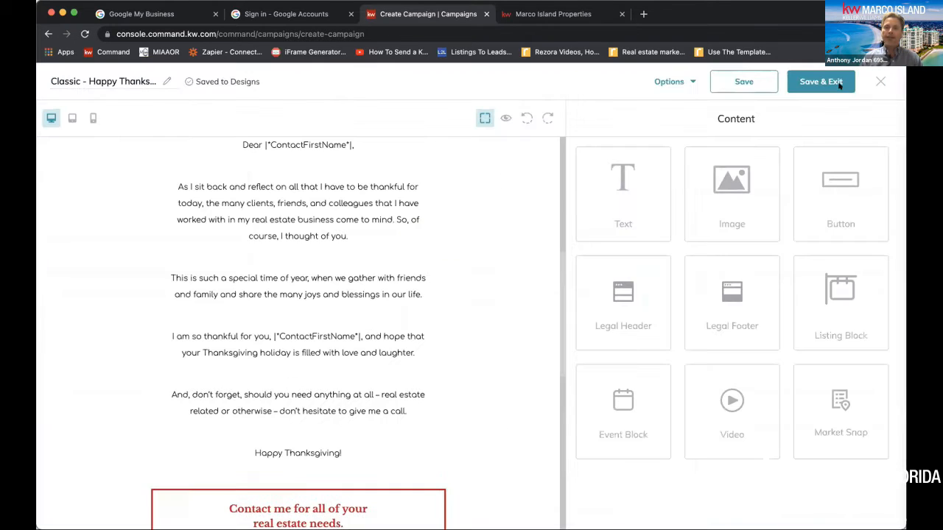
Open the black button beneath the contact box for editing and change its text to Search Marco Island
scroll(554, 288, down, 5)
scroll(555, 290, down, 1)
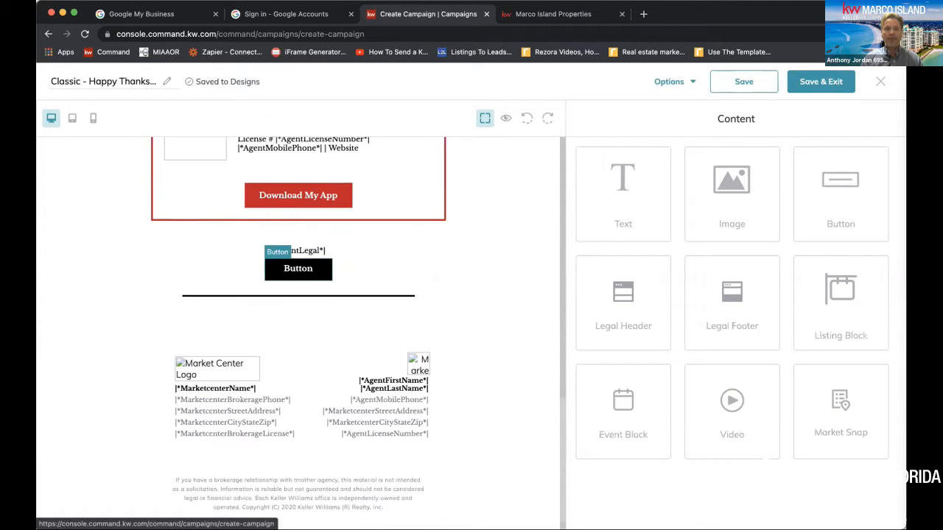
click(286, 269)
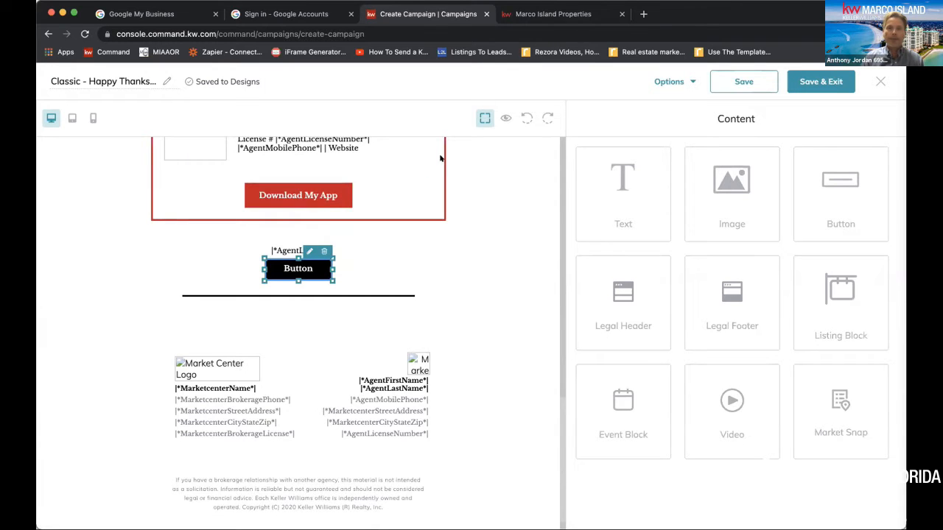
click(309, 252)
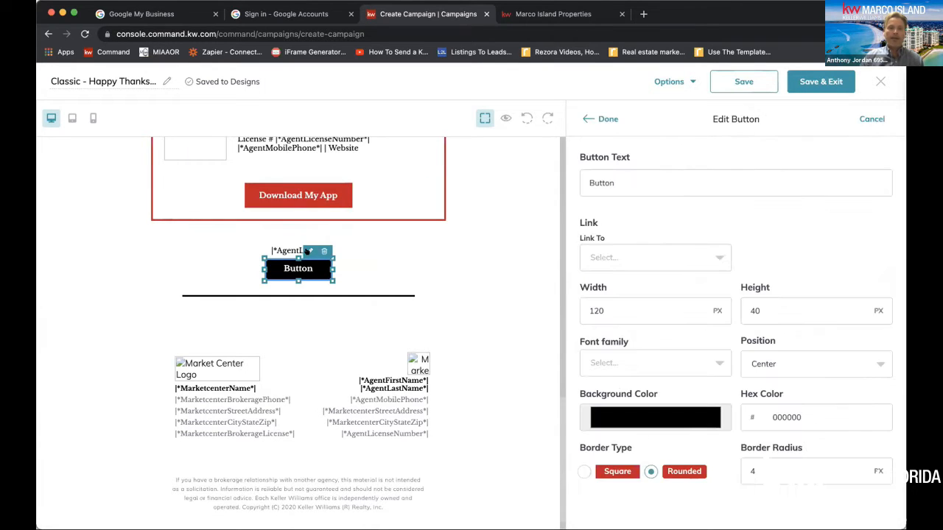
double_click(629, 179)
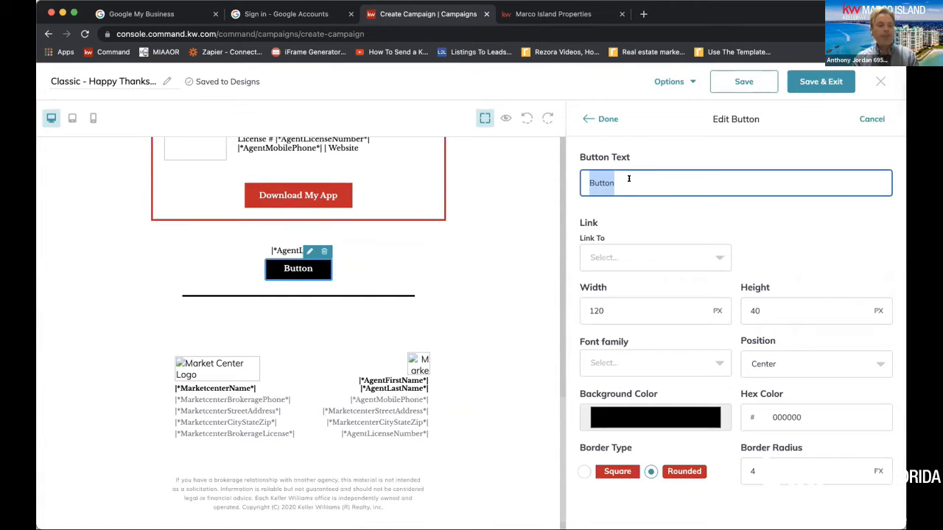
text(Sec)
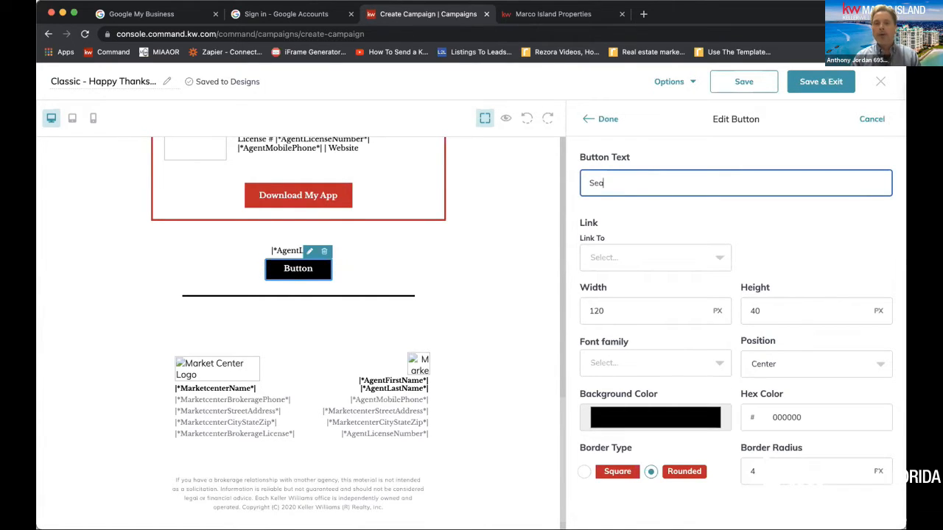
text(rch Marc)
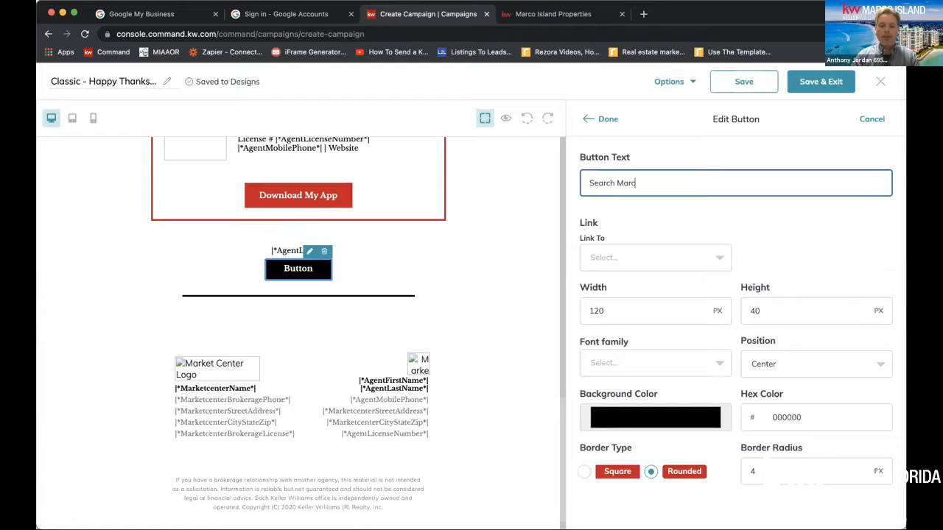
text(o Island)
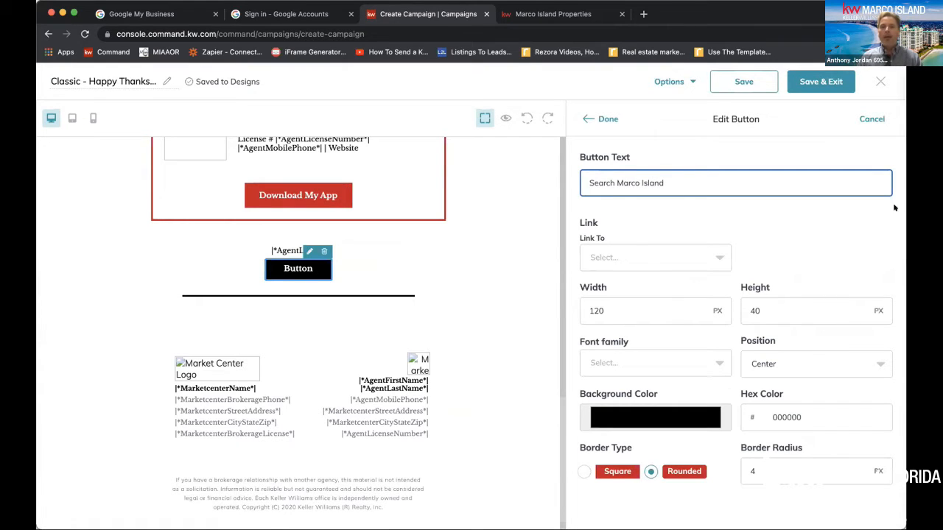
drag(666, 183, 580, 183)
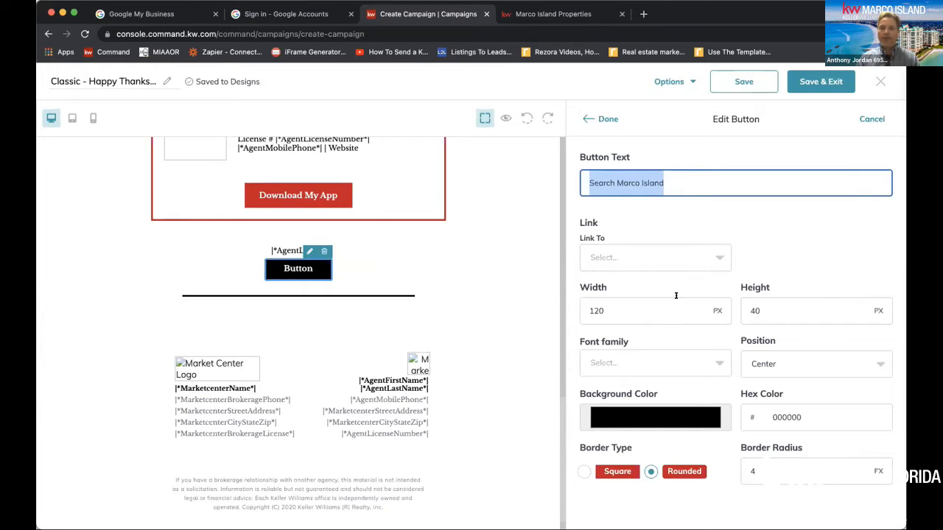
Set the Search Marco Island button to link to a web address
click(630, 311)
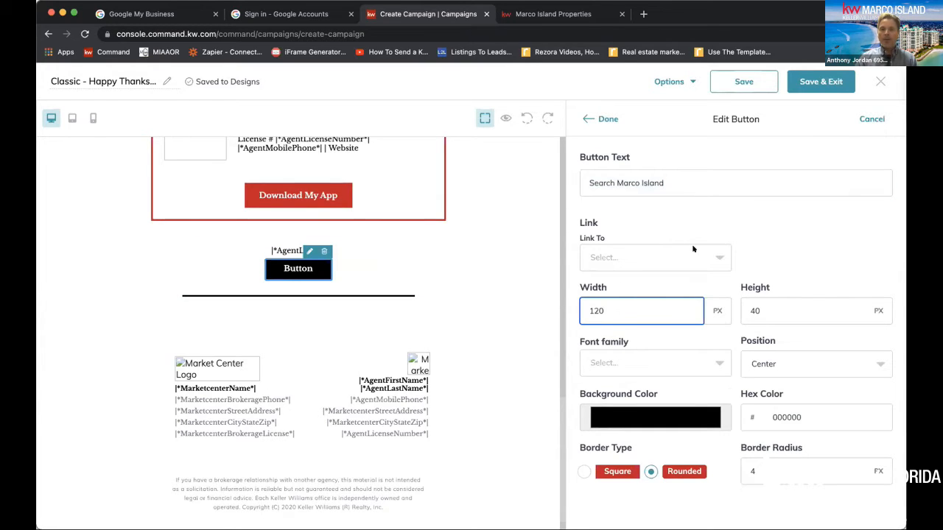
click(637, 258)
click(630, 339)
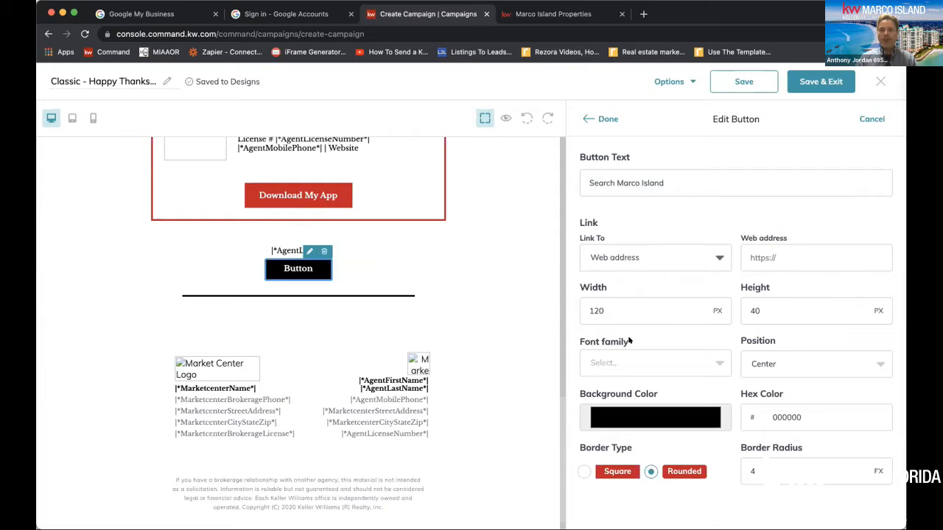
click(794, 254)
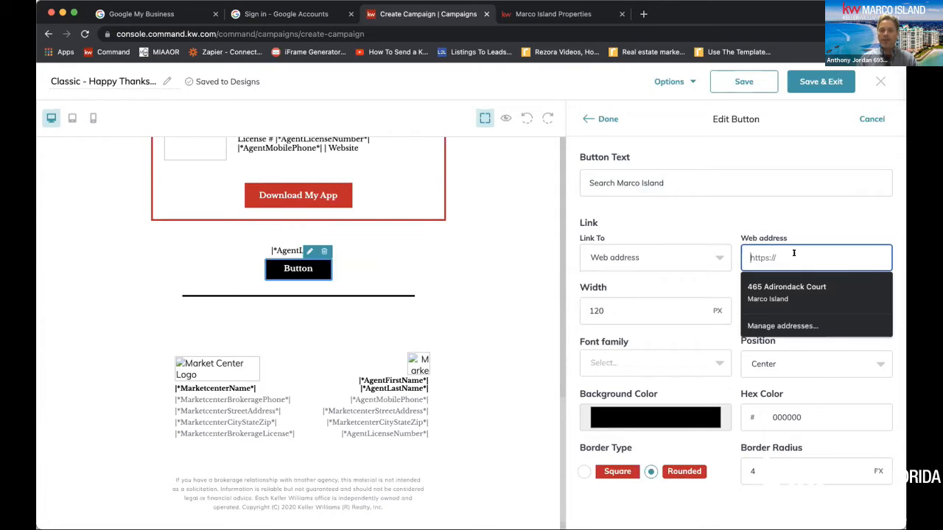
text(Thanksgiving 2022)
key(BackSpace)
key(BackSpace)
key(BackSpace)
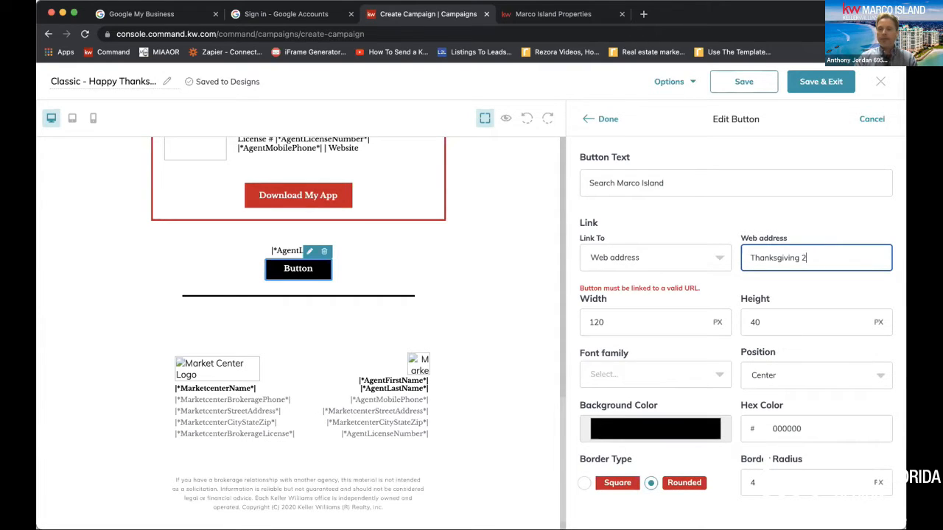
key(BackSpace)
key(BackSpace)
key(BackSpace)
key(BackSpace)
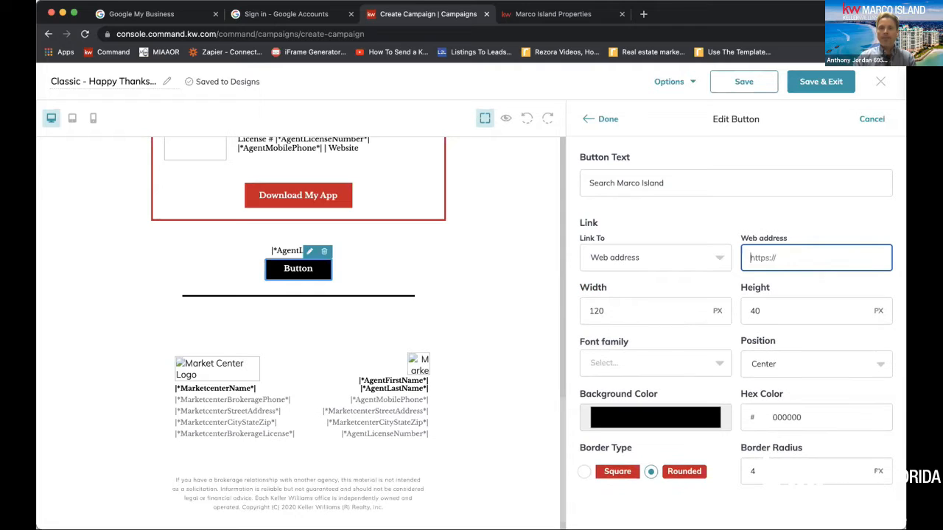
click(553, 14)
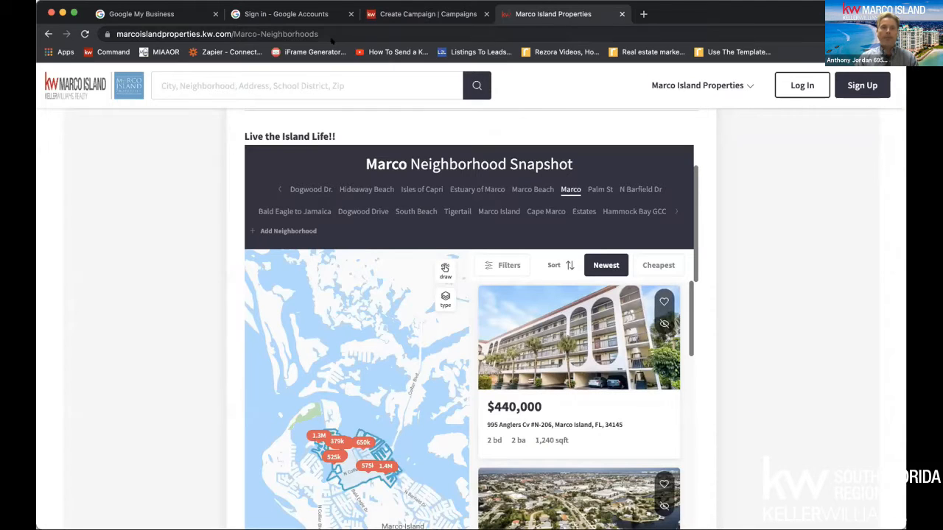
click(96, 89)
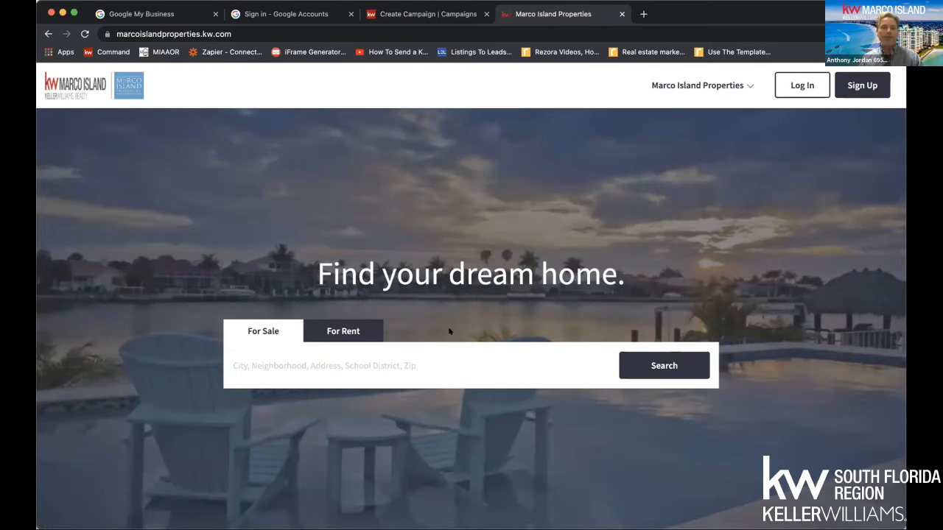
click(303, 28)
key(ctrl+c)
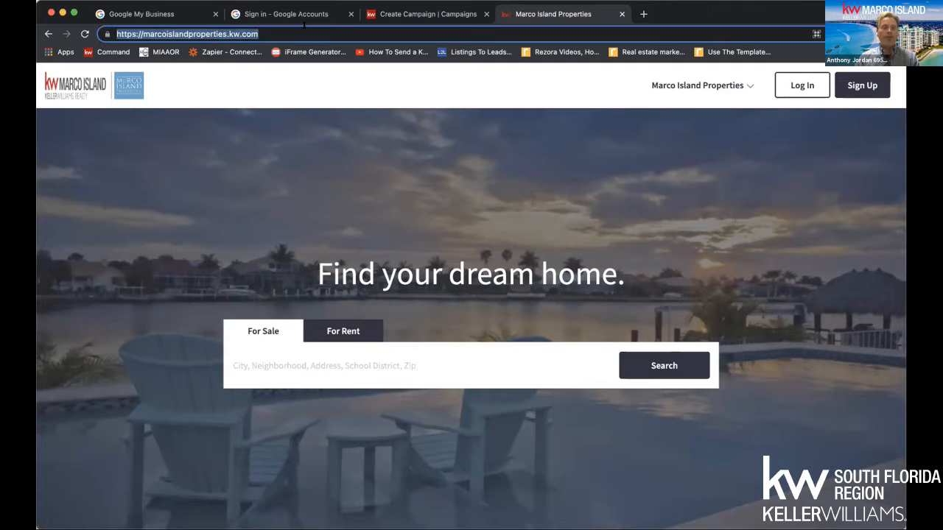
click(431, 14)
click(810, 250)
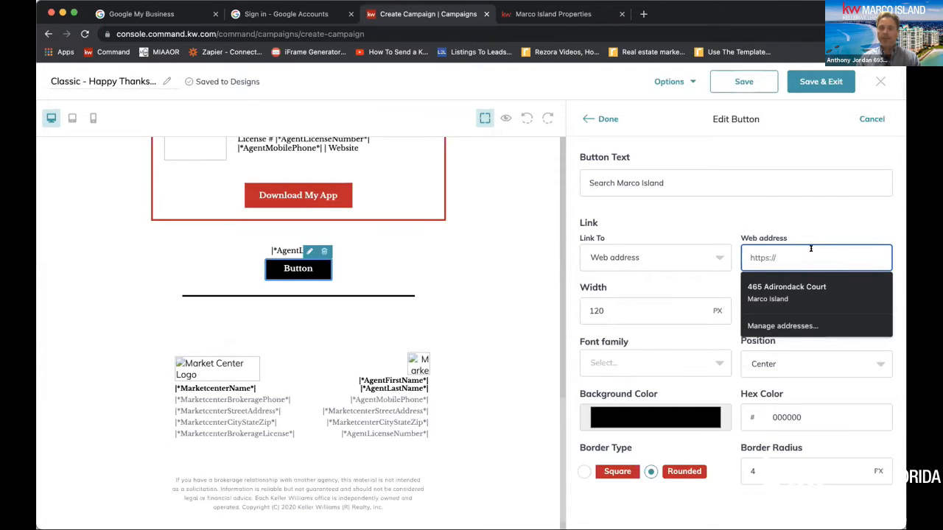
key(ctrl+v)
drag(810, 254, 718, 255)
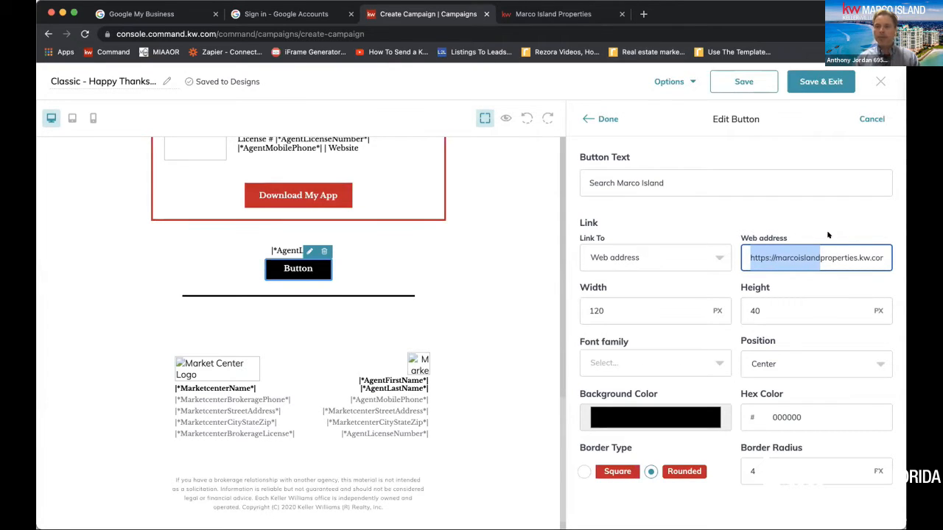
click(799, 236)
click(745, 251)
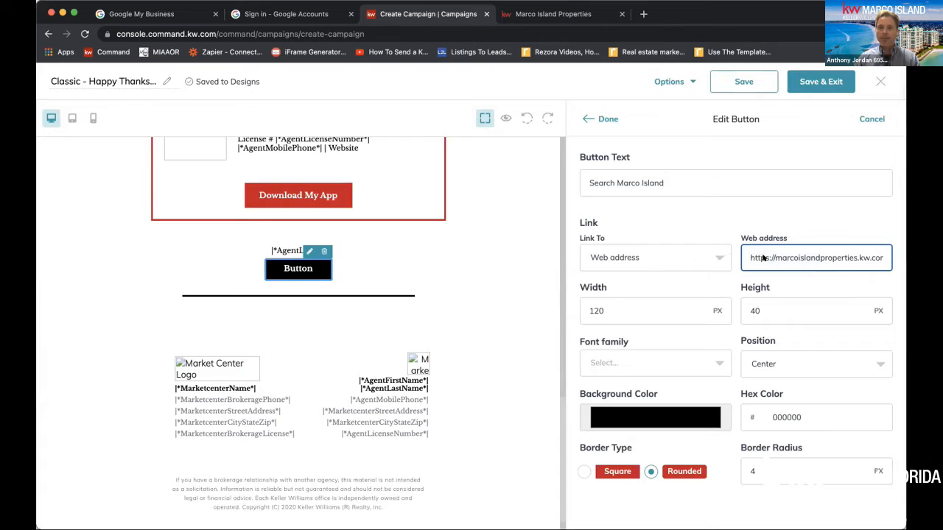
Set the Search Marco Island button's width to 200 px and its font family to Mirza
click(636, 305)
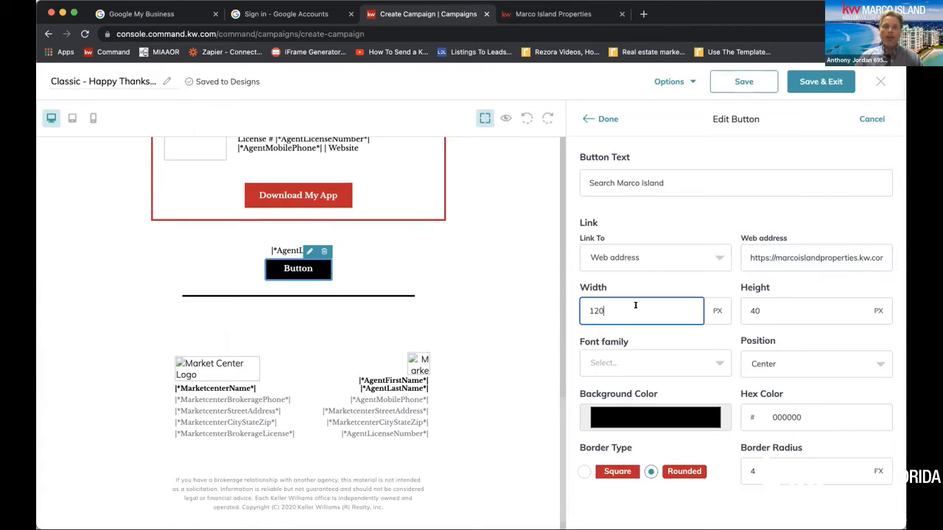
drag(630, 305, 553, 303)
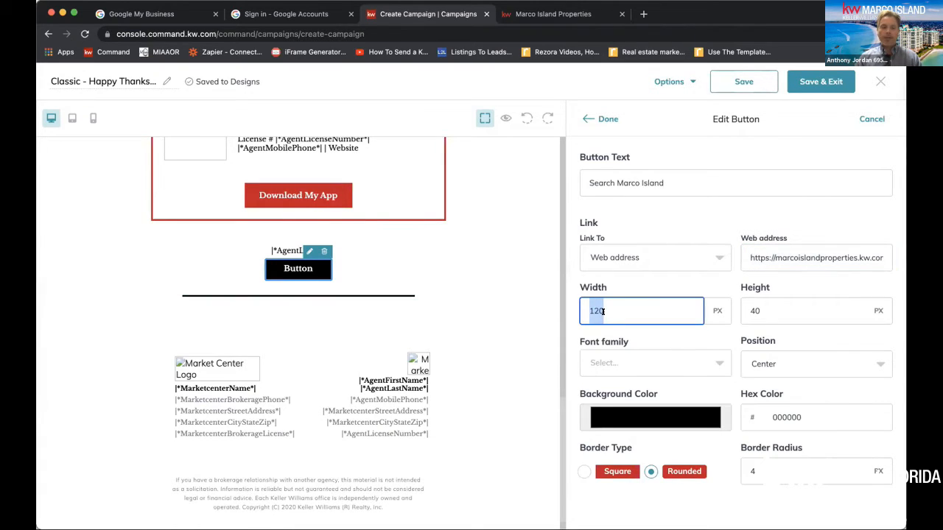
text(2)
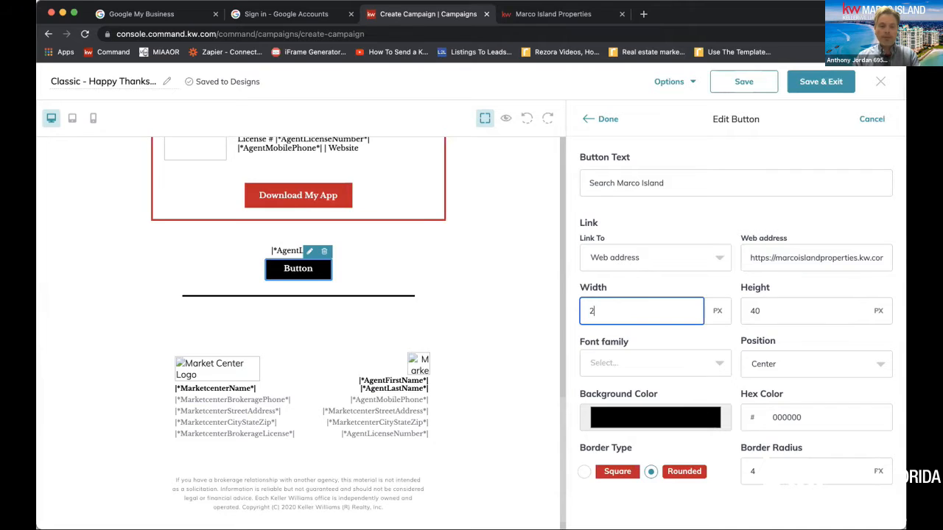
text(00)
click(802, 306)
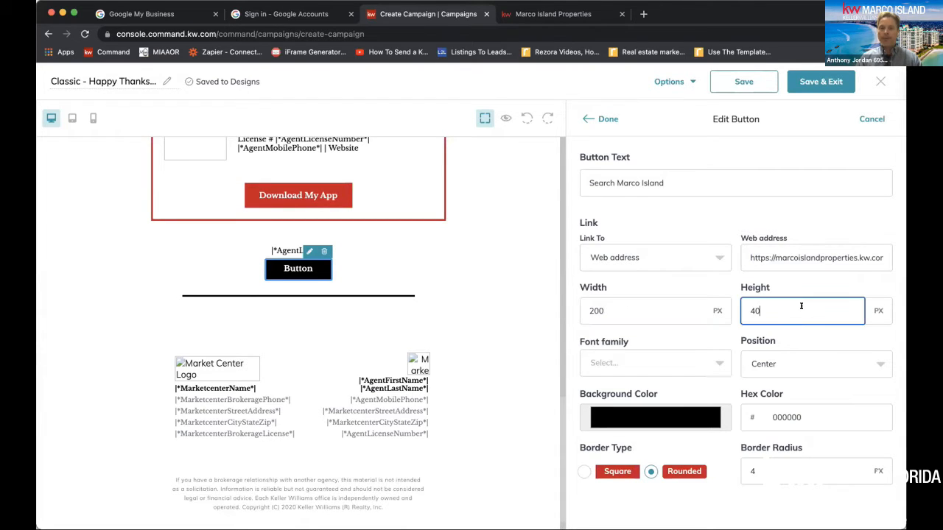
drag(790, 305, 731, 312)
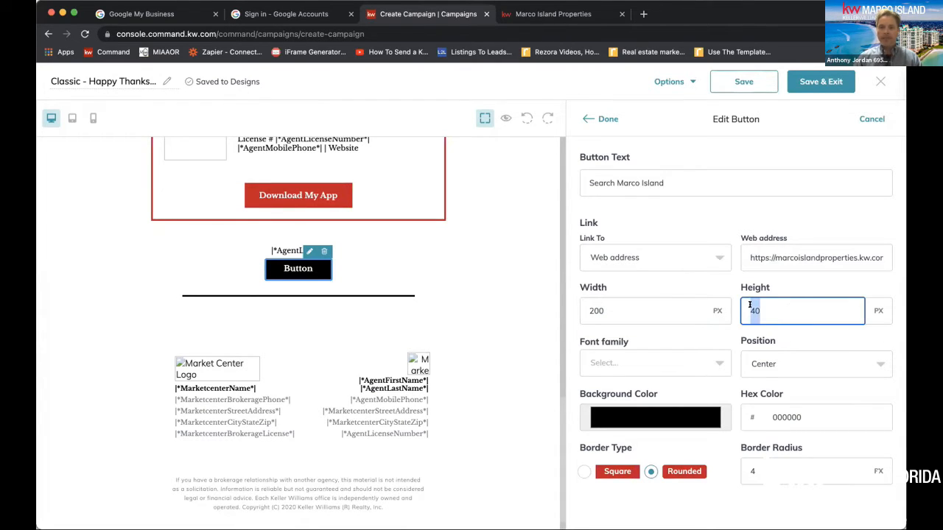
click(719, 361)
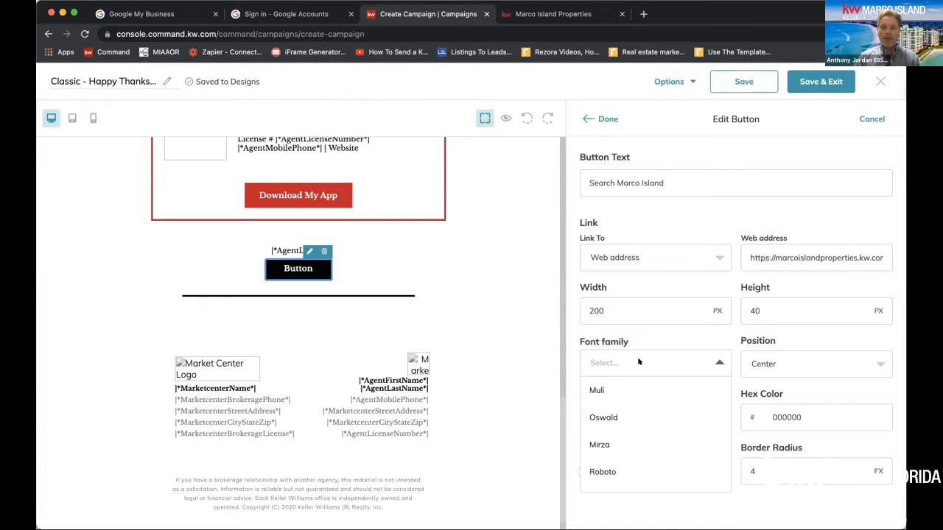
click(609, 444)
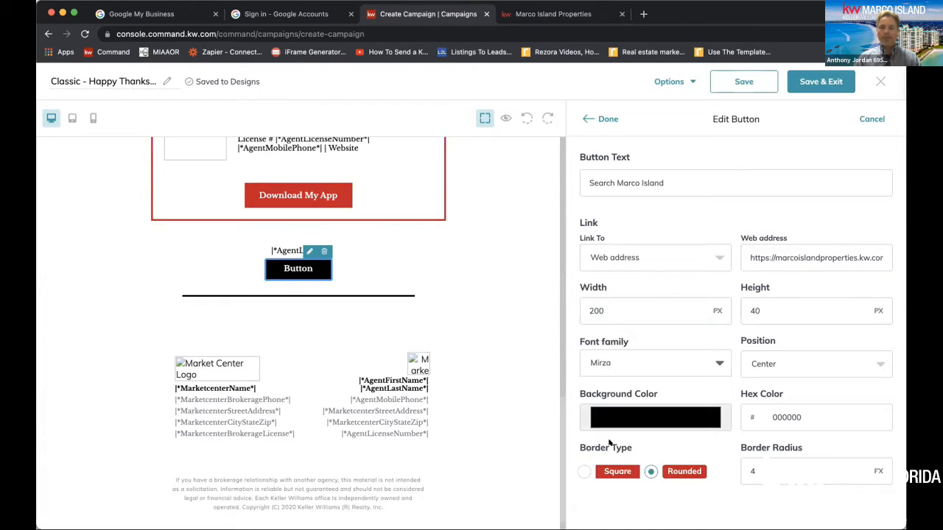
Change the Search Marco Island button's background color to light blue, hex 27d1e7
click(707, 417)
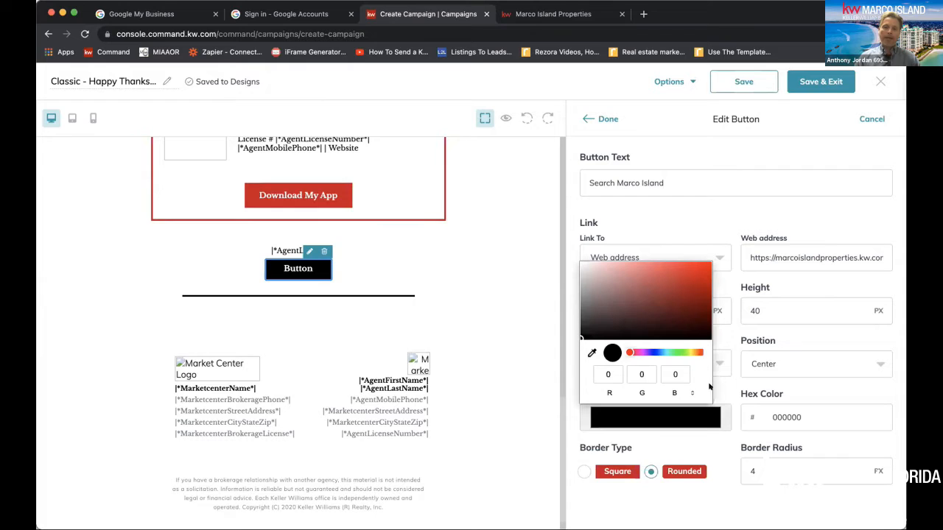
drag(631, 352, 665, 352)
drag(581, 339, 689, 270)
click(682, 412)
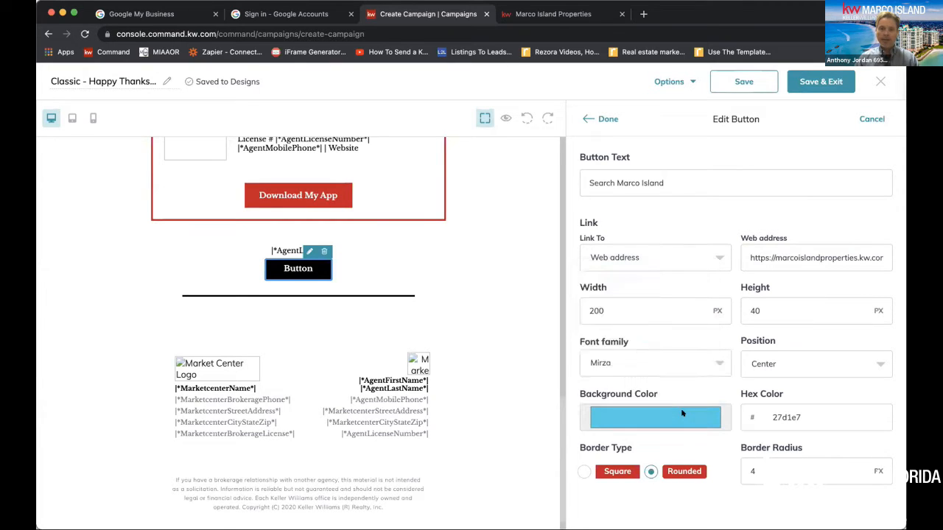
click(683, 413)
click(759, 387)
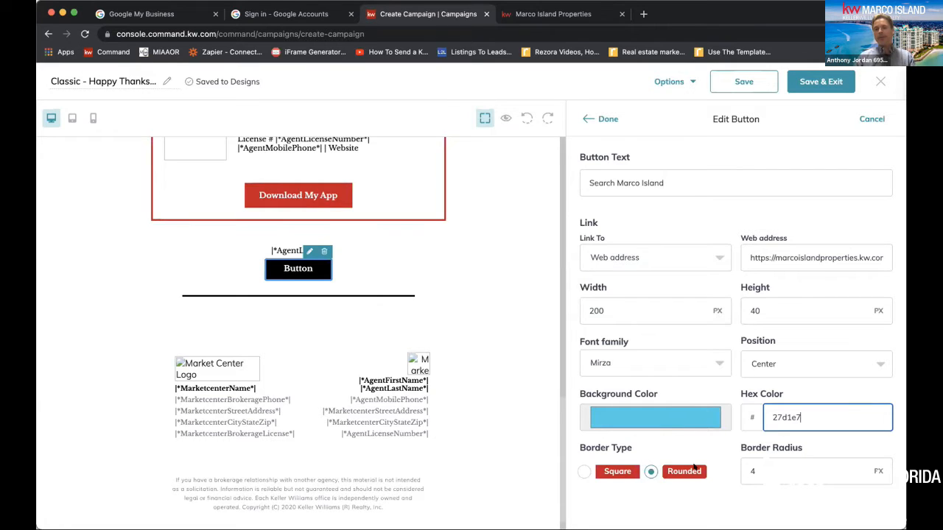
Set the button's border radius to 6 px and apply the button edits
drag(773, 468, 719, 461)
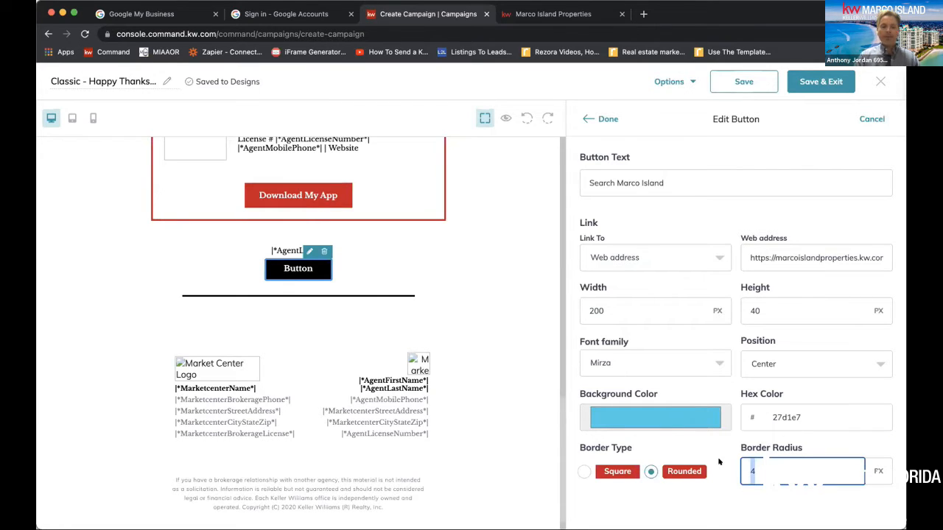
text(6)
scroll(719, 461, down, 2)
scroll(718, 462, down, 3)
scroll(719, 461, up, 4)
scroll(719, 461, up, 2)
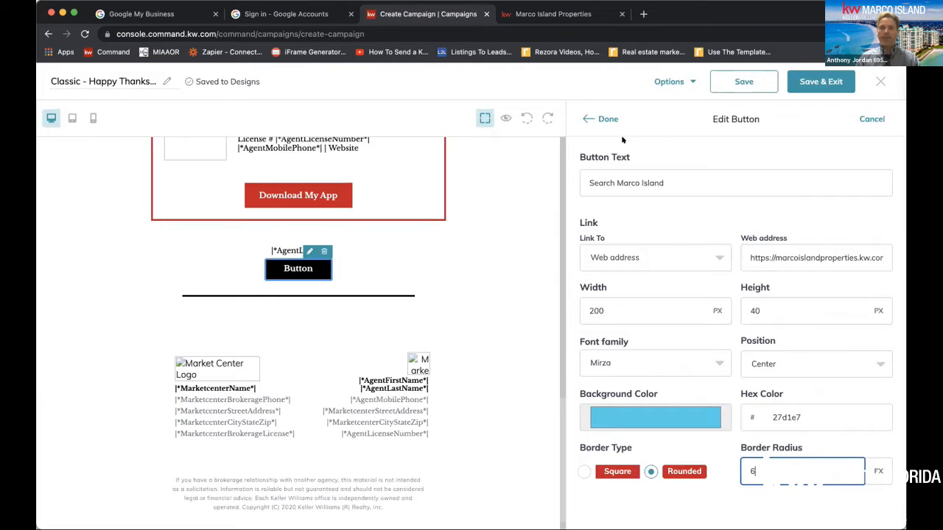
click(606, 118)
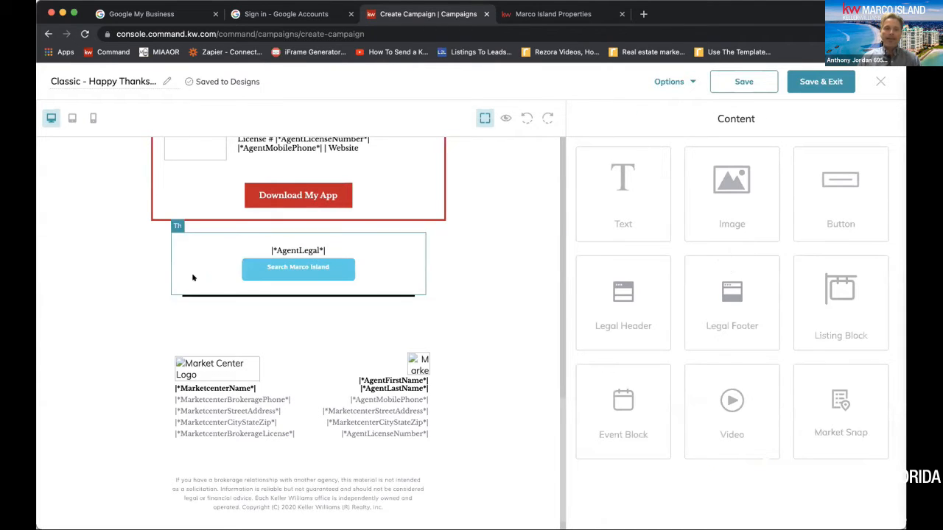
Reopen the blue Search Marco Island button for editing, set its width to 150 px and apply the change
click(299, 265)
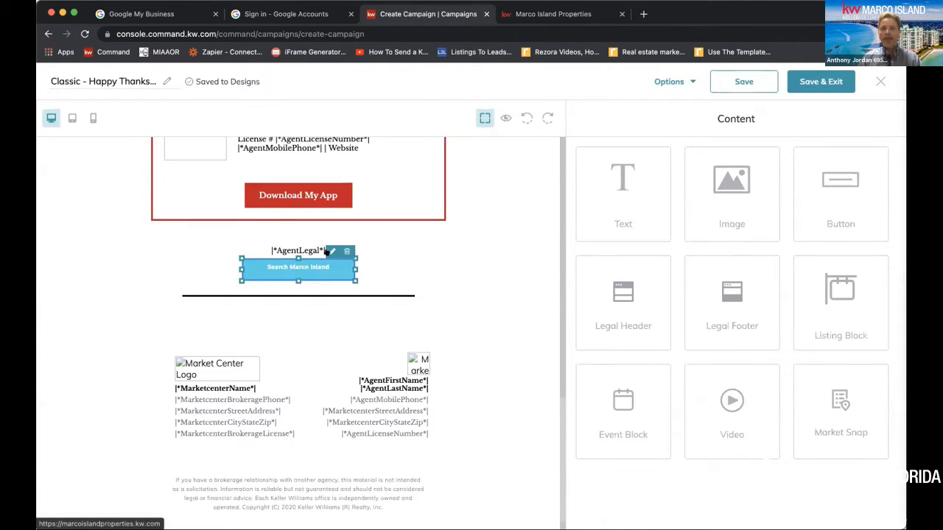
click(331, 252)
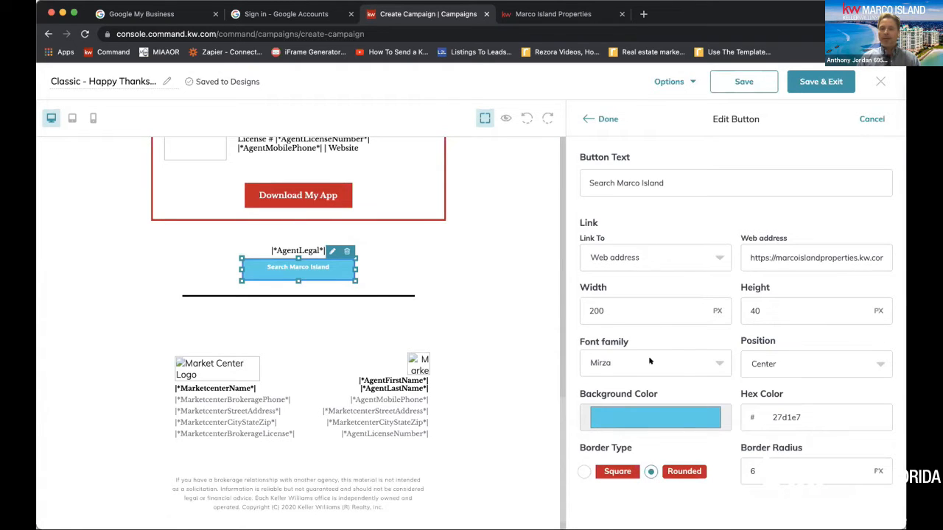
scroll(681, 305, down, 1)
click(682, 306)
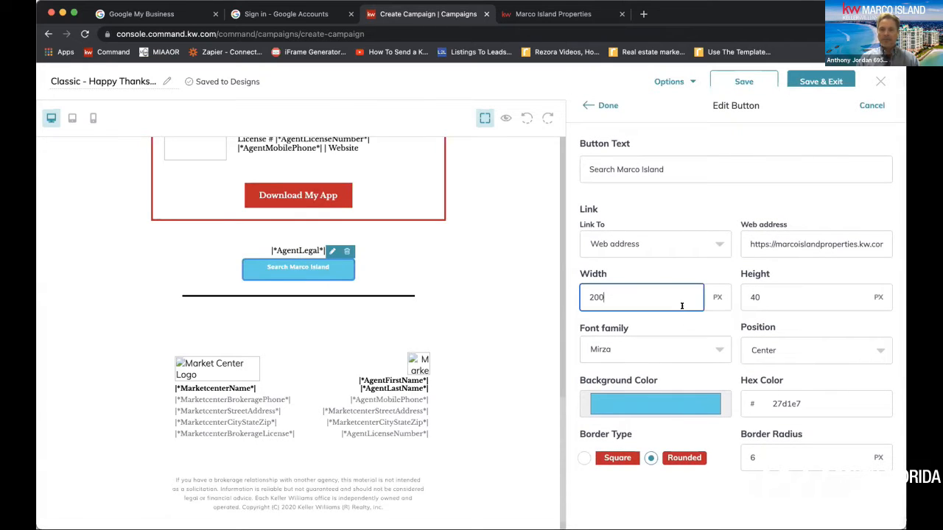
double_click(670, 301)
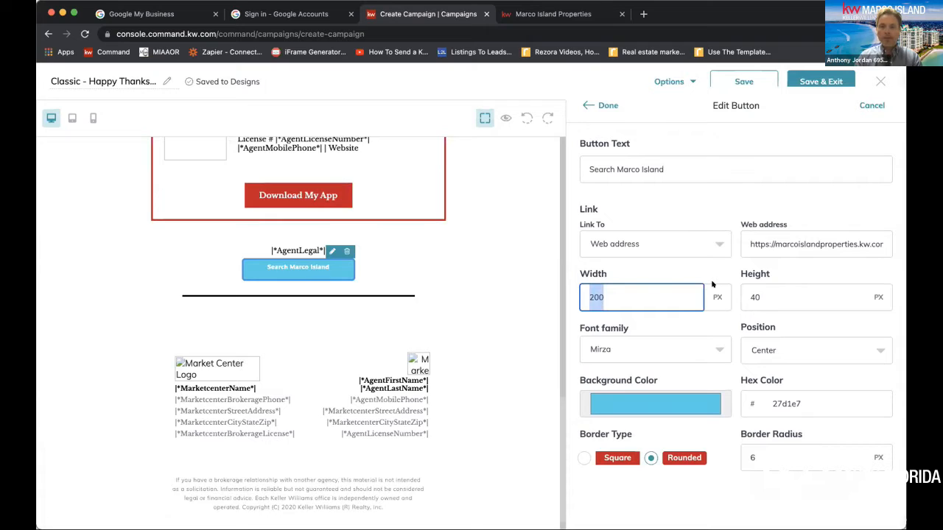
click(613, 295)
double_click(613, 295)
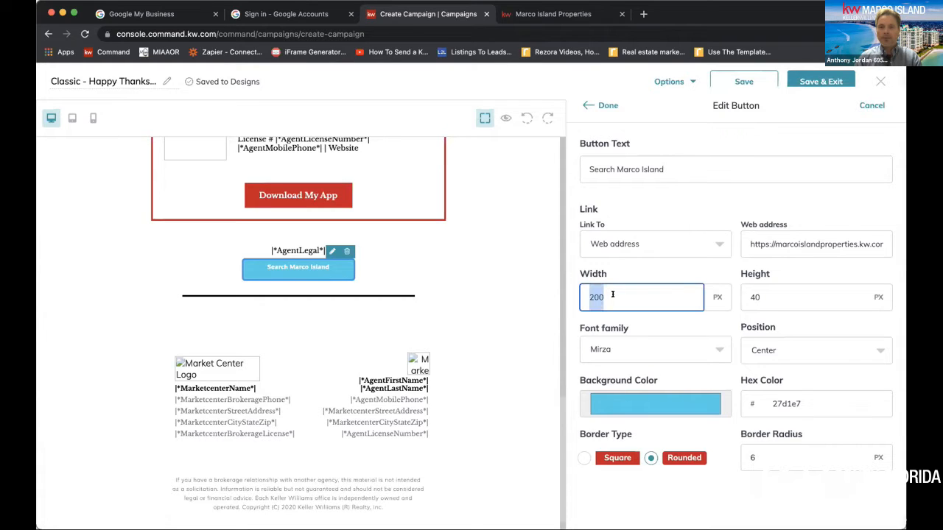
text(150)
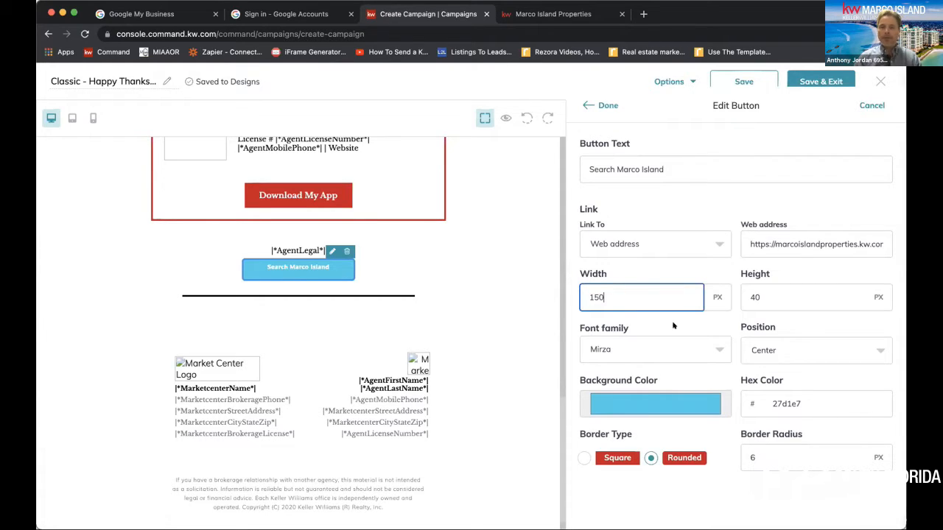
click(603, 106)
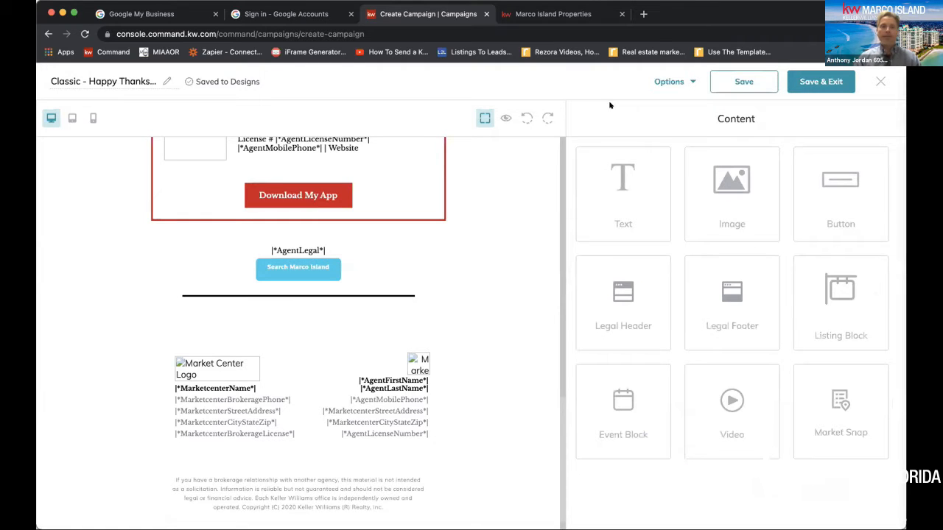
Resize the Search Marco Island button directly in the email to about 302 px wide and 35 px high
click(294, 263)
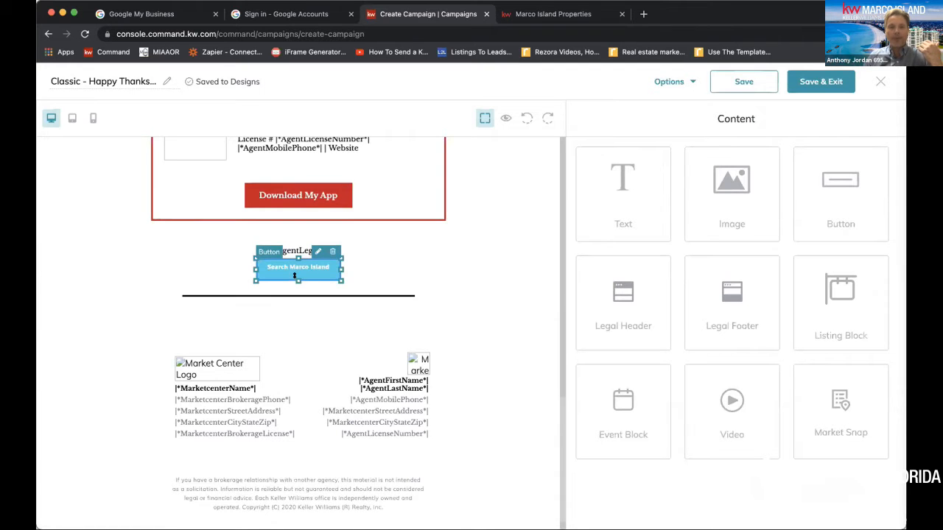
mouse_move(296, 277)
mouse_down()
mouse_move(296, 308)
mouse_move(294, 272)
mouse_move(293, 299)
mouse_move(287, 275)
mouse_up()
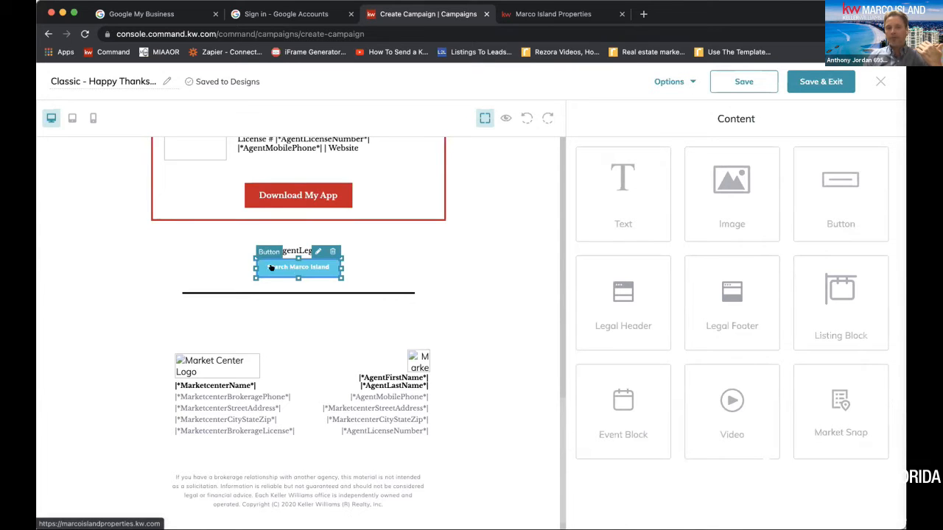
drag(336, 263, 400, 267)
mouse_move(457, 267)
mouse_down()
mouse_move(490, 261)
mouse_move(422, 258)
mouse_up()
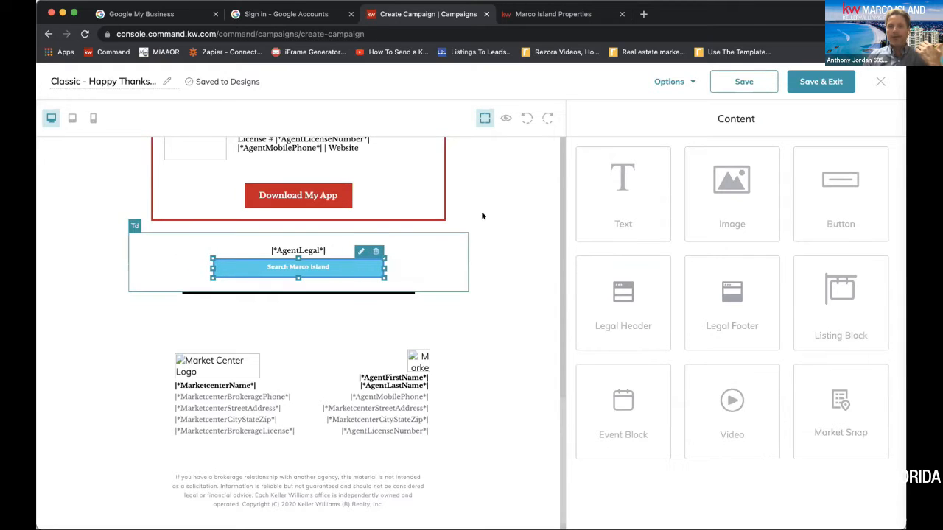
Open the resized Search Marco Island button for editing and change its font family to Roboto
click(361, 251)
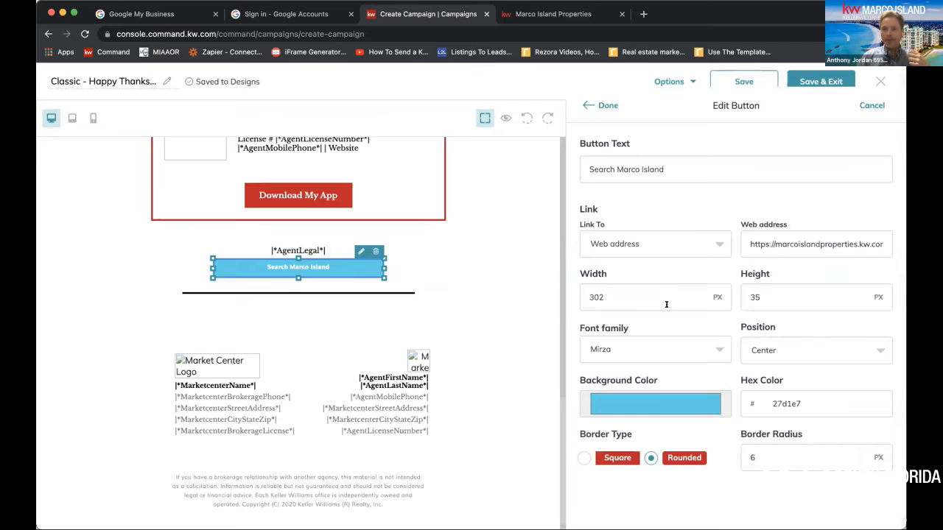
drag(611, 295, 585, 295)
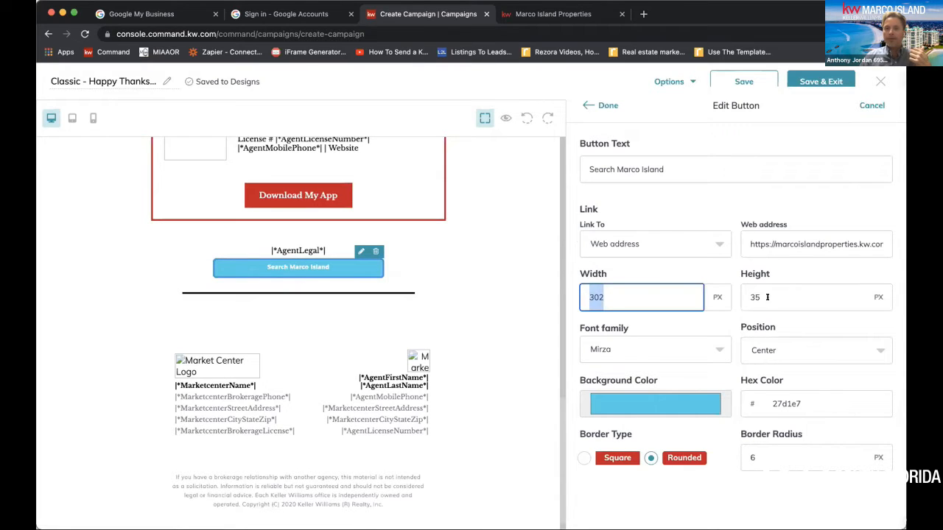
drag(763, 296, 746, 295)
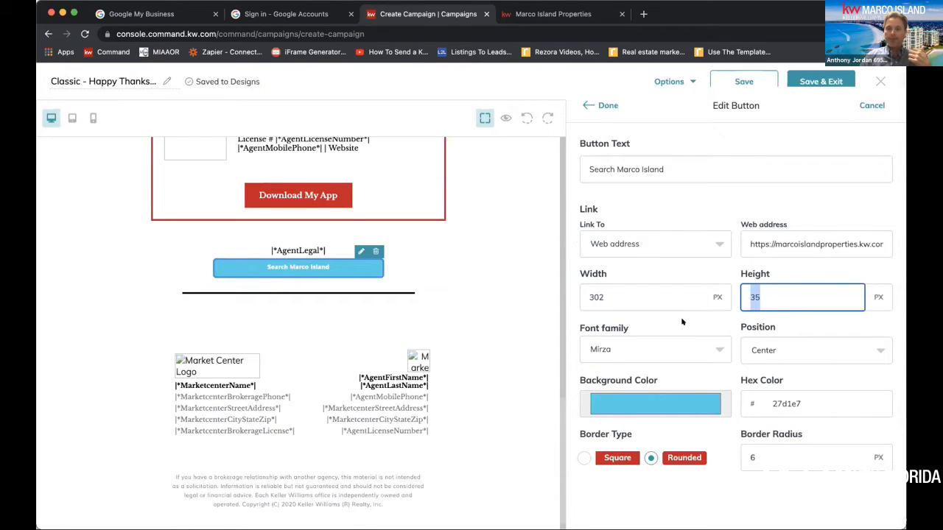
click(777, 344)
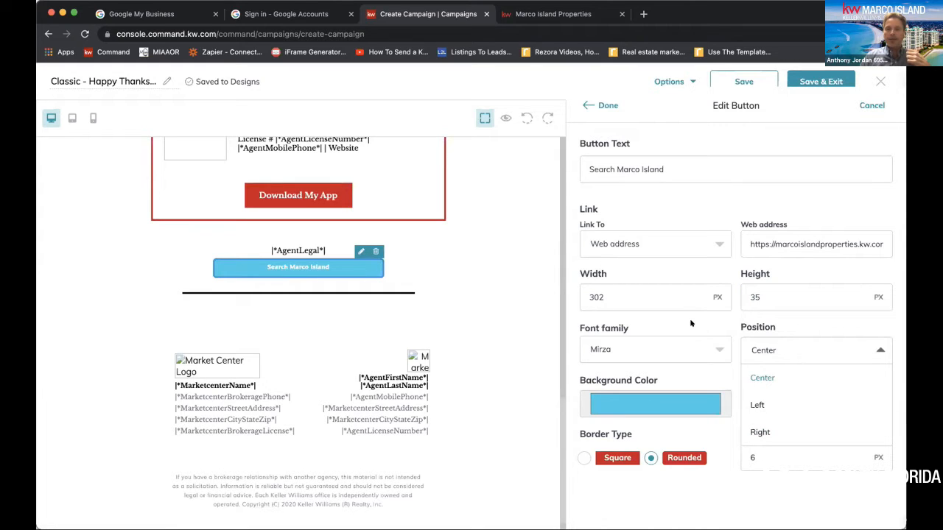
click(700, 340)
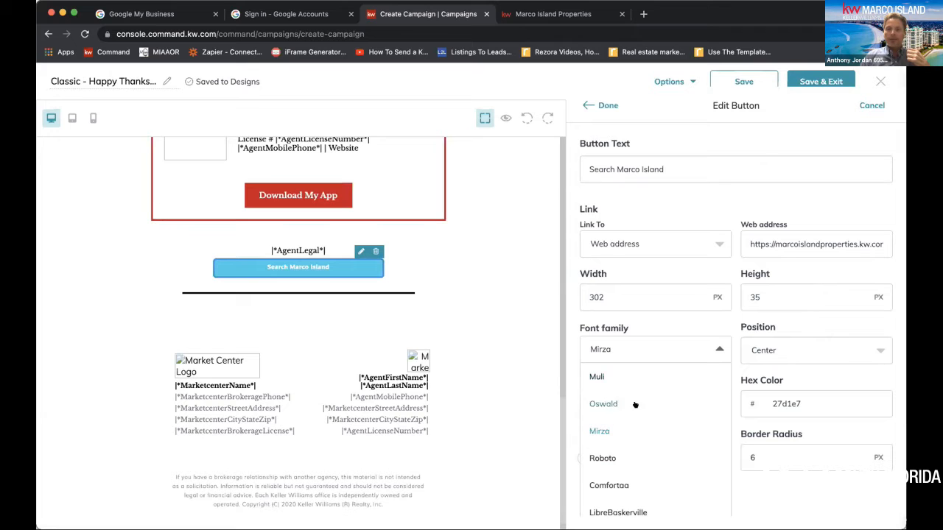
click(614, 454)
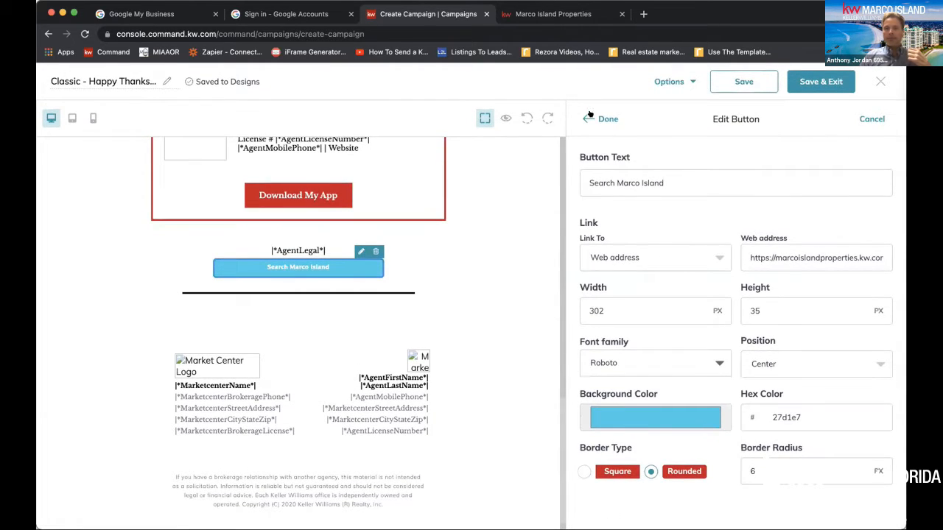
Apply the font change to the Search Marco Island button and look over the email body and contact block
click(594, 116)
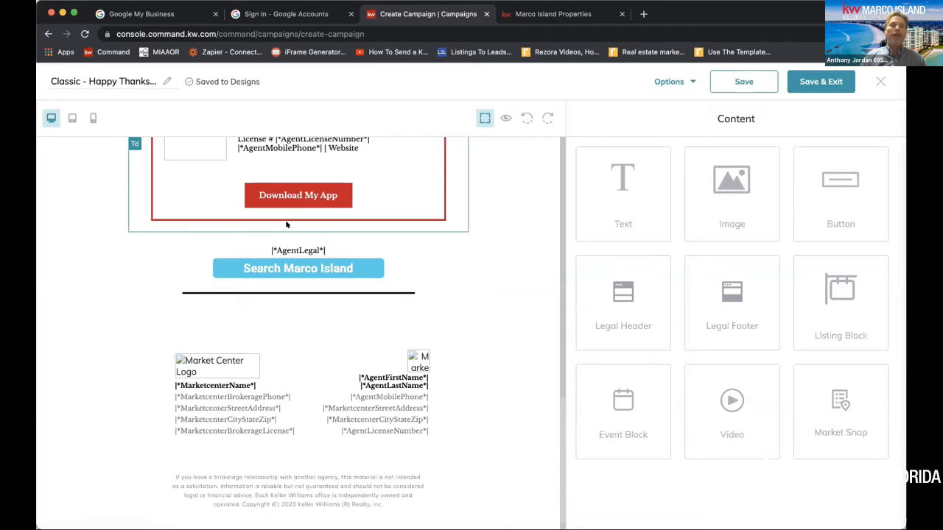
scroll(286, 225, up, 5)
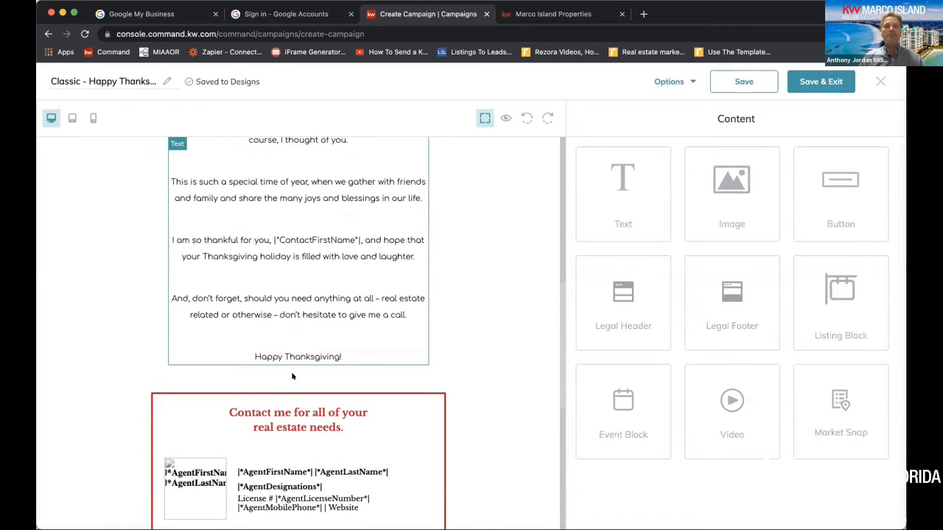
scroll(310, 351, up, 5)
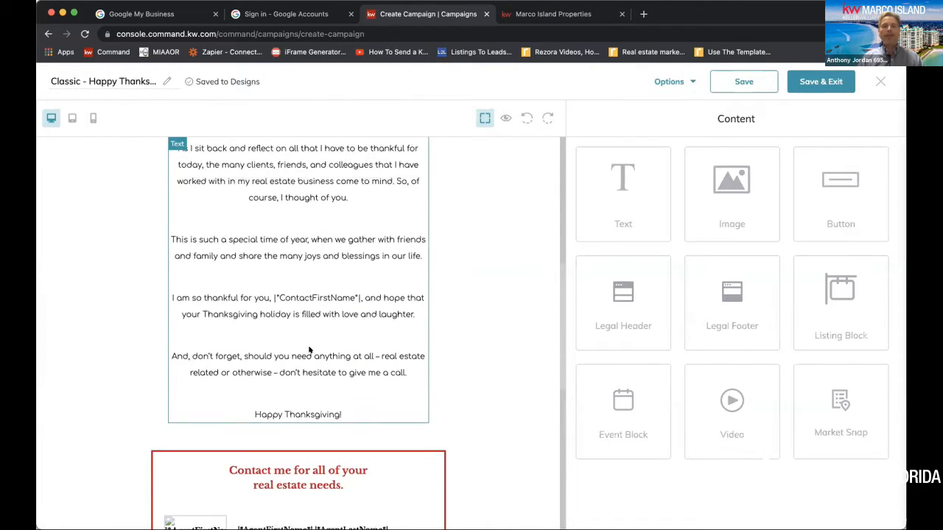
scroll(322, 389, down, 5)
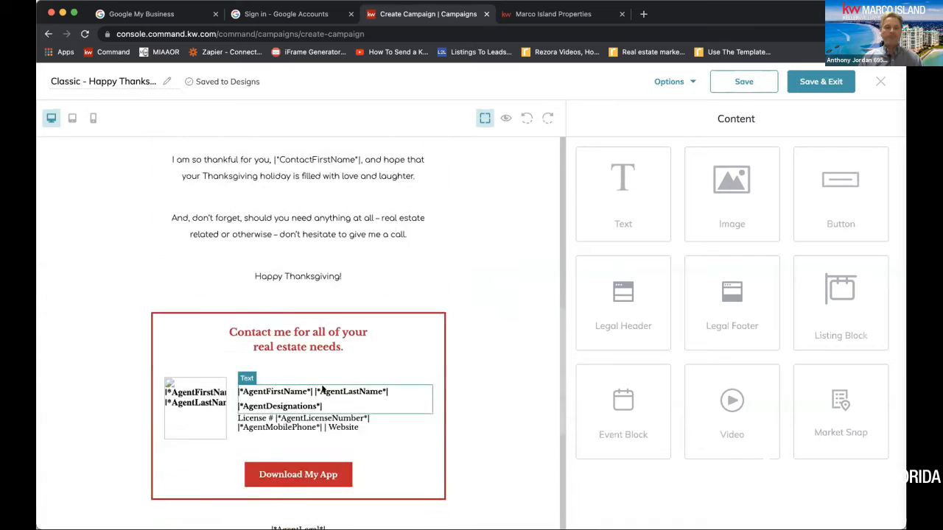
scroll(530, 296, up, 5)
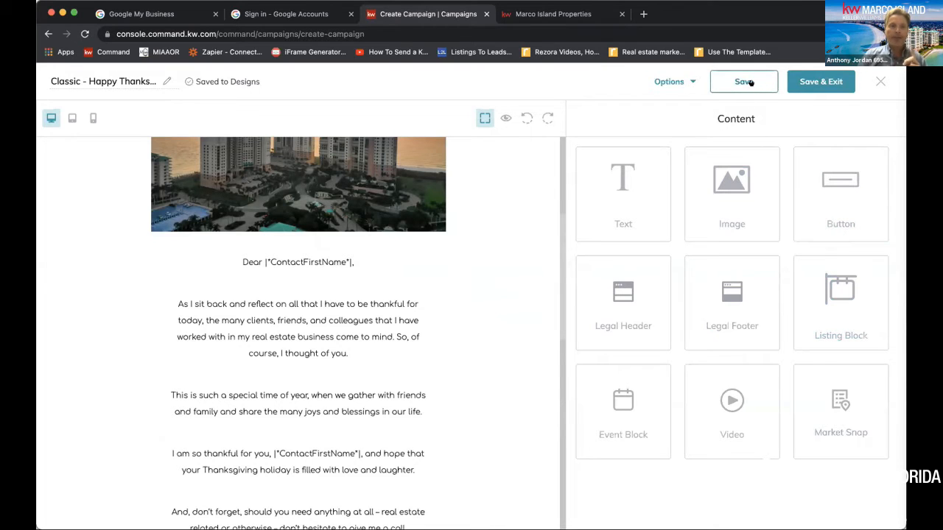
Add 2022 at the start of the design name, then save the design and exit to the campaign page
click(53, 81)
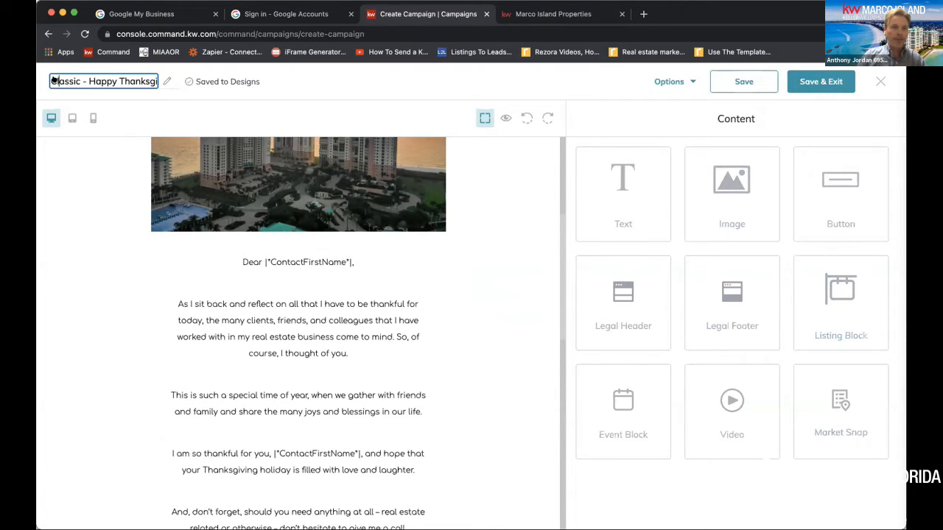
text(2022)
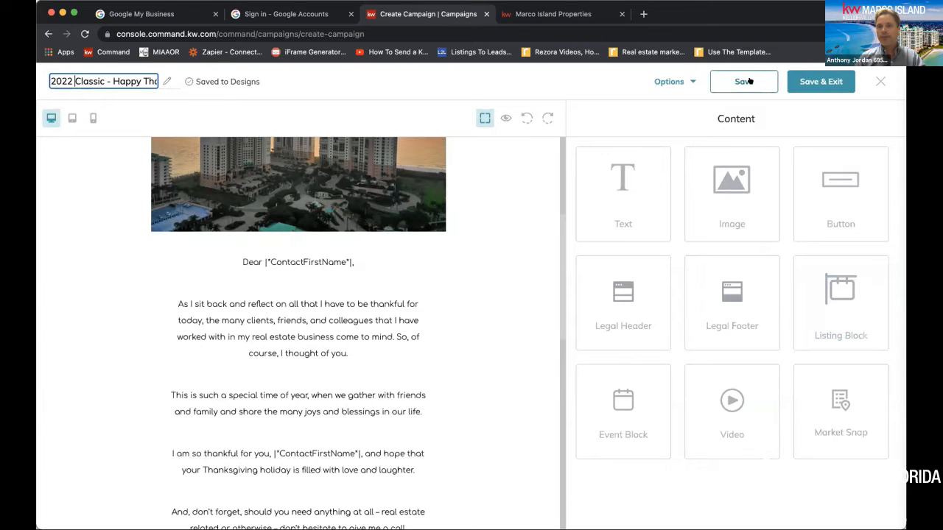
click(692, 81)
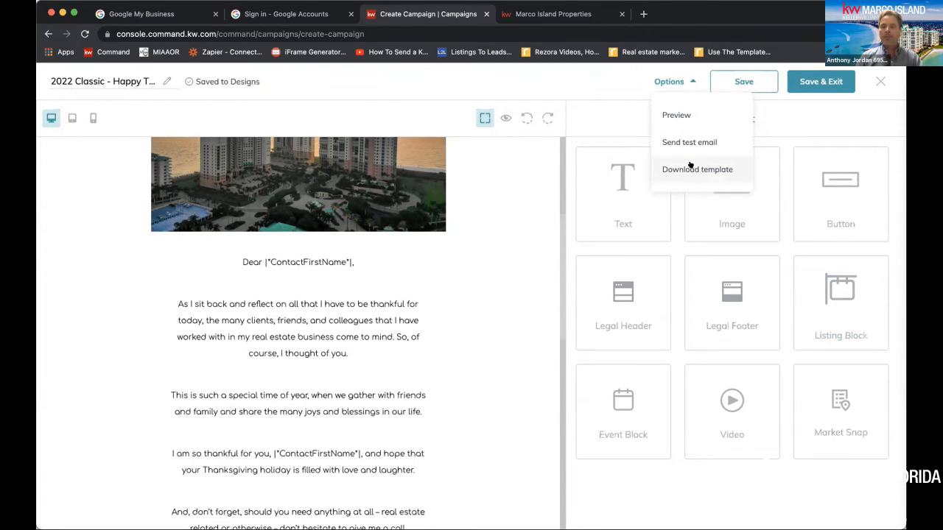
click(751, 79)
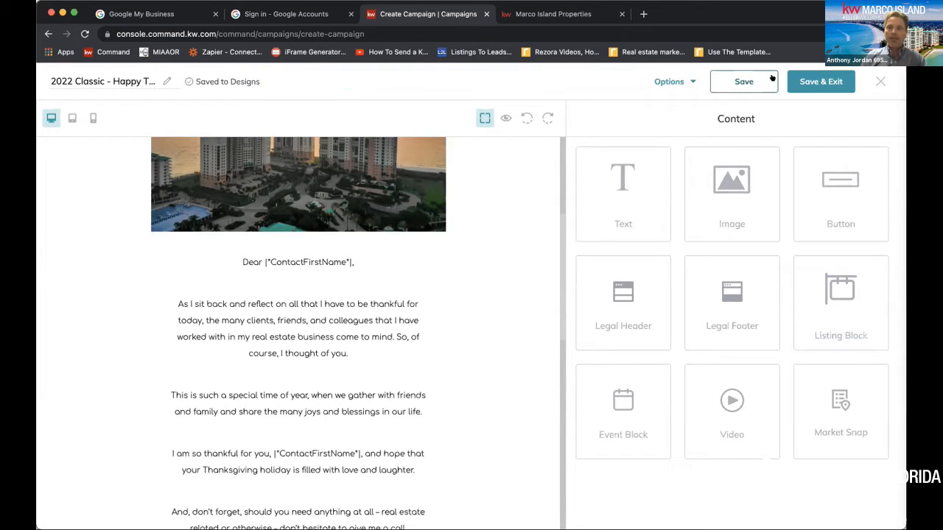
click(824, 81)
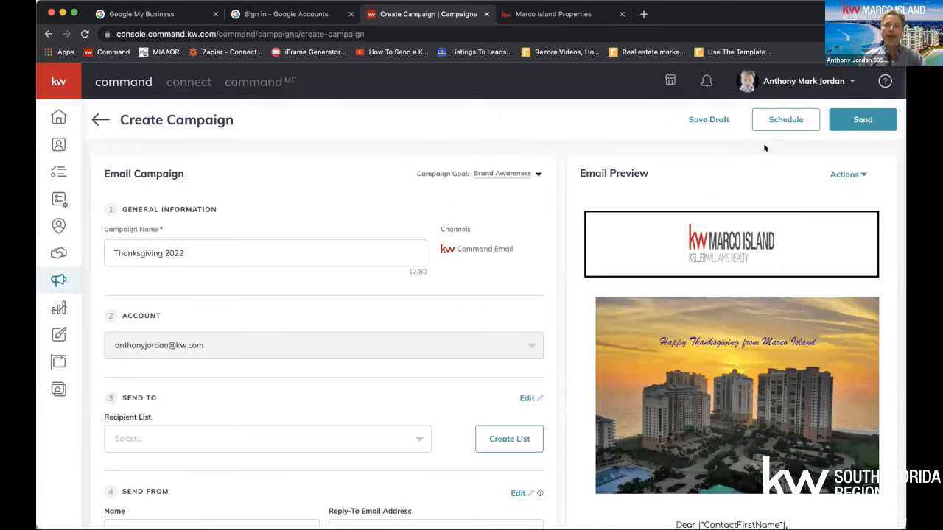
Examine the email preview from the Thanksgiving image through the letter text to the agent contact block and Search Marco Island button
scroll(694, 309, down, 1)
scroll(694, 321, down, 5)
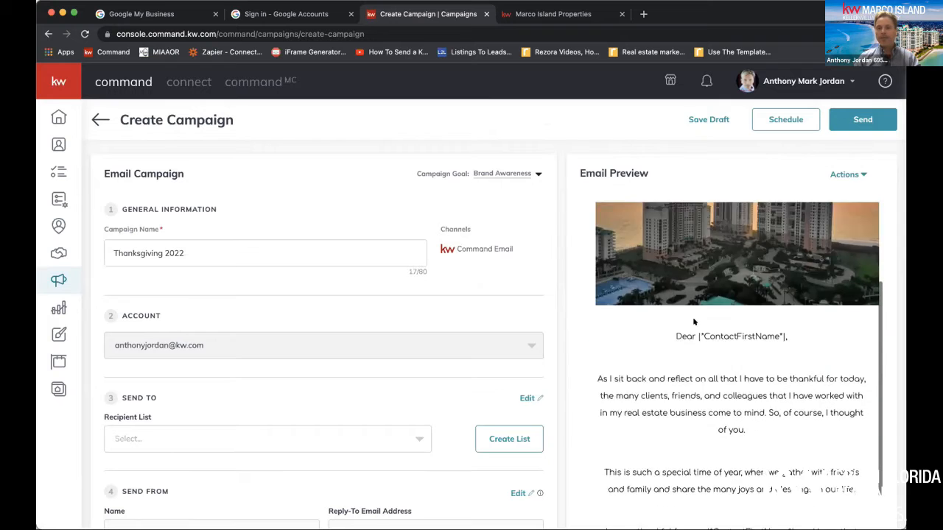
scroll(694, 321, up, 4)
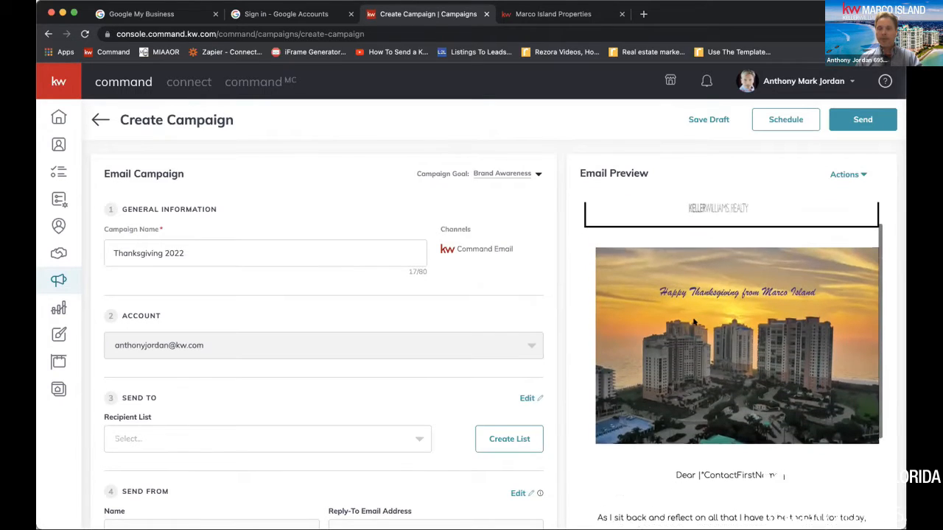
scroll(694, 307, down, 10)
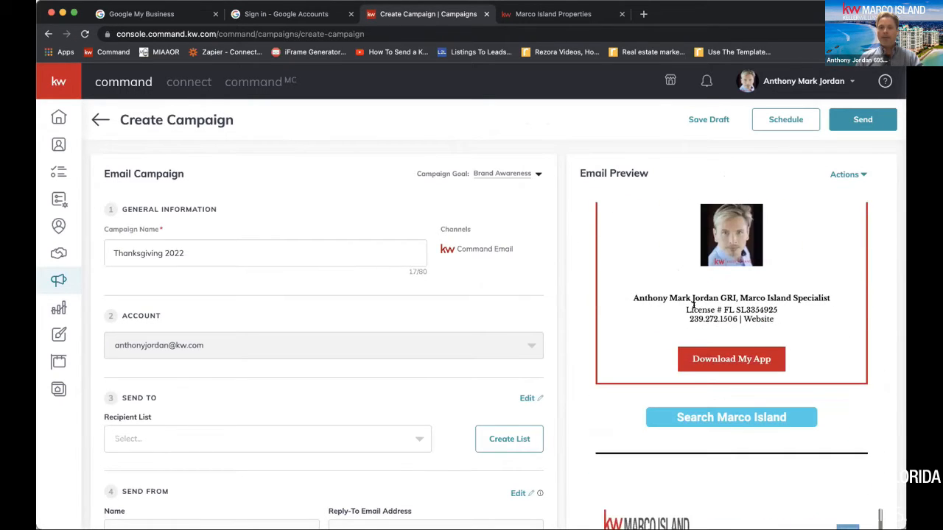
scroll(692, 304, up, 3)
scroll(685, 306, down, 3)
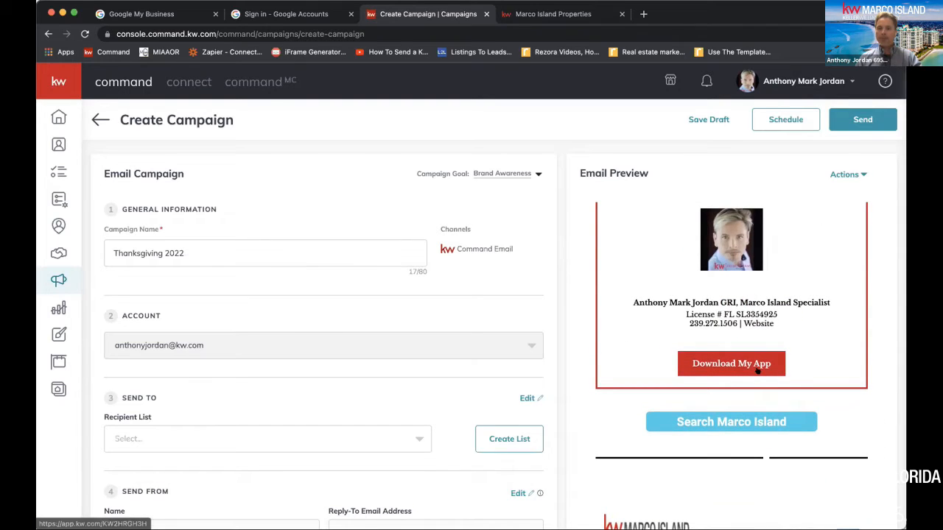
scroll(758, 370, down, 1)
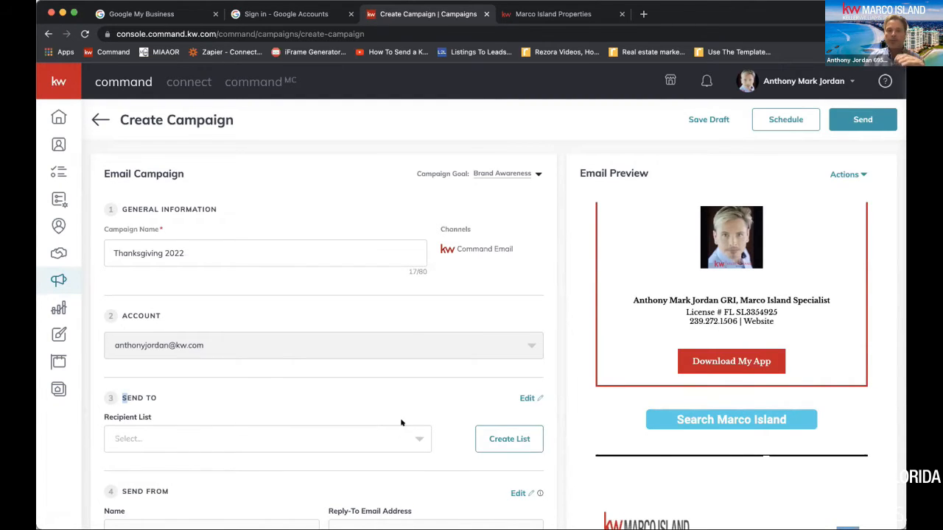
Start a new recipient list for the campaign and name it "Test Thanksgiving 2022"
click(505, 439)
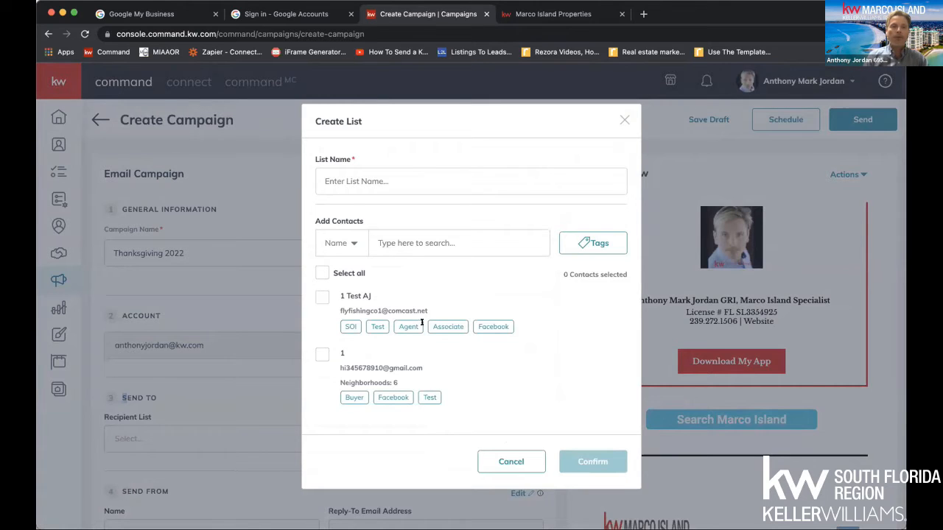
click(341, 179)
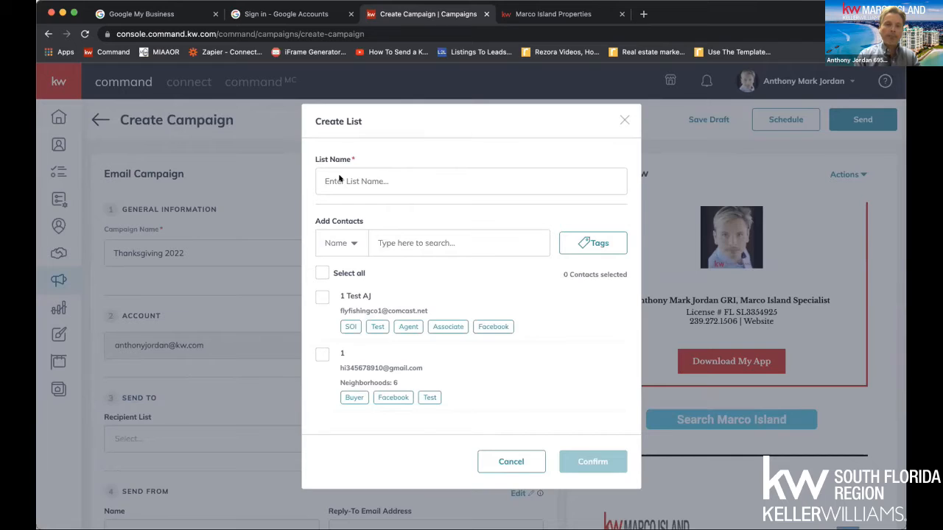
text(Test)
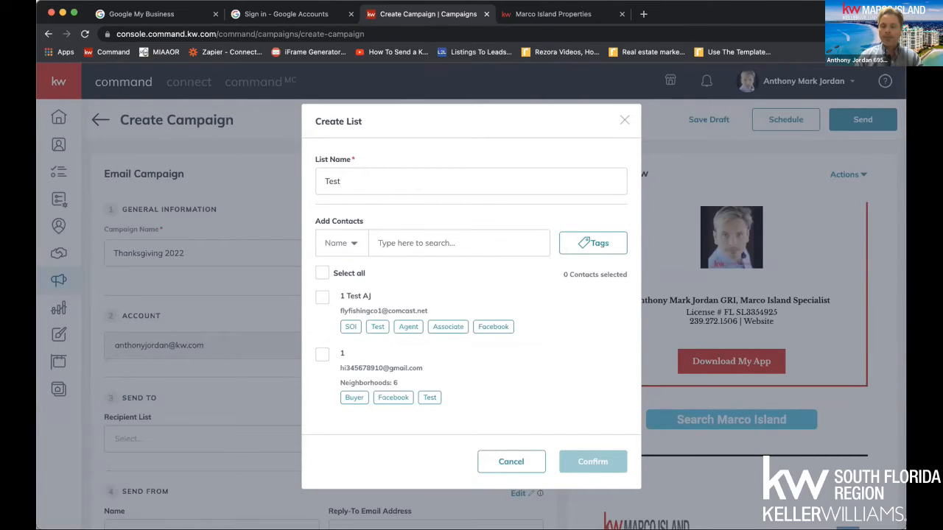
text( Thanksgiving 2020)
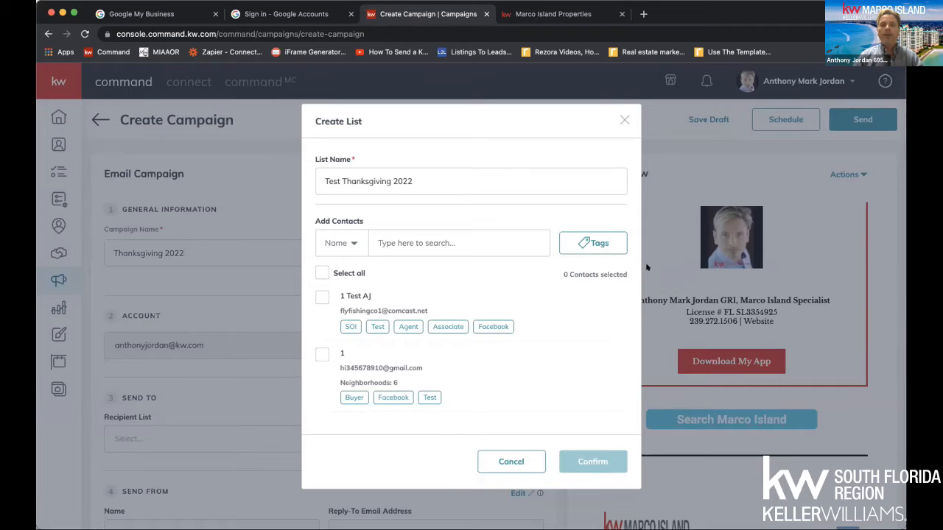
Choose the soi, test, sphere and family tags as contact filters and select all the listed contacts
click(603, 243)
scroll(553, 392, down, 1)
scroll(553, 391, down, 10)
scroll(553, 391, down, 2)
click(521, 308)
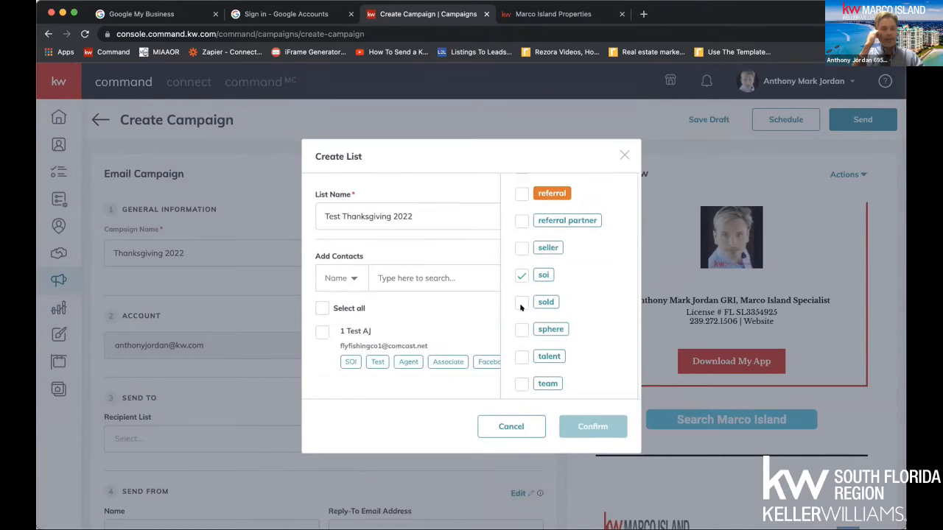
scroll(515, 305, down, 1)
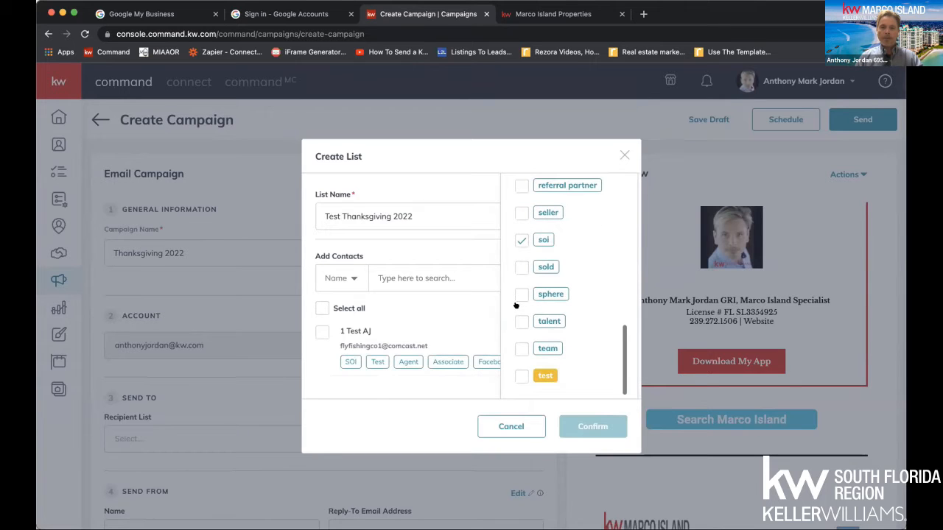
click(519, 376)
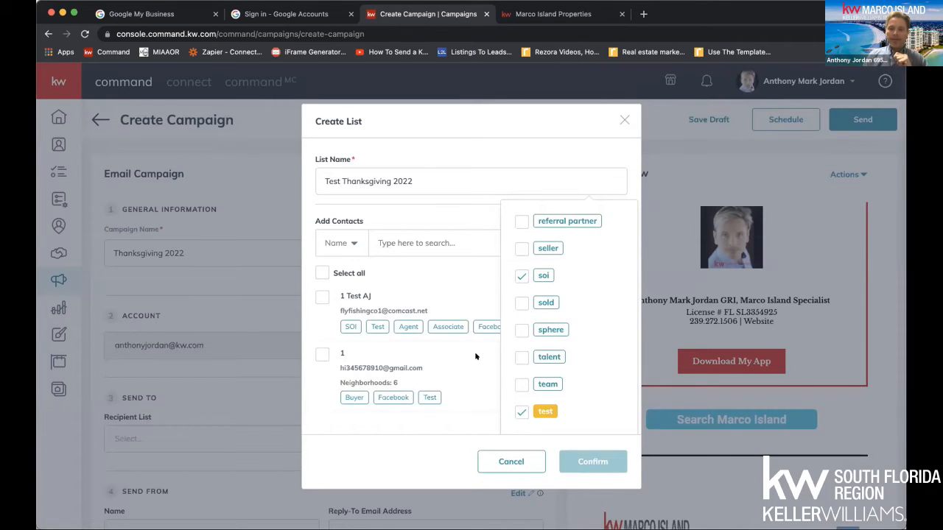
click(522, 330)
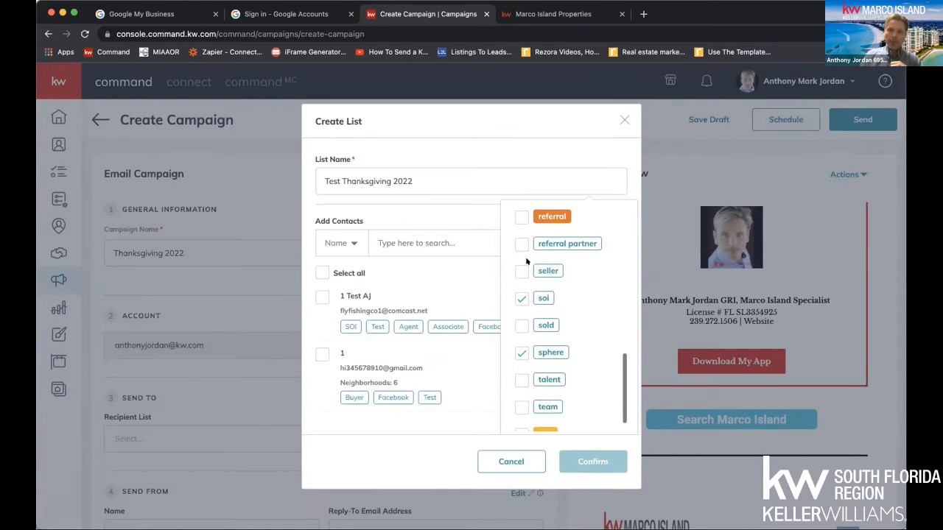
scroll(526, 262, up, 4)
scroll(526, 262, up, 5)
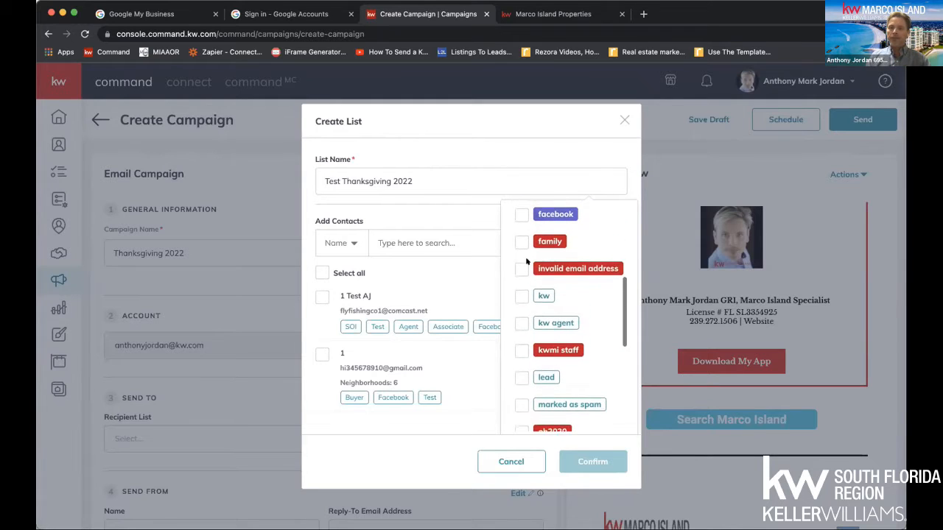
click(521, 242)
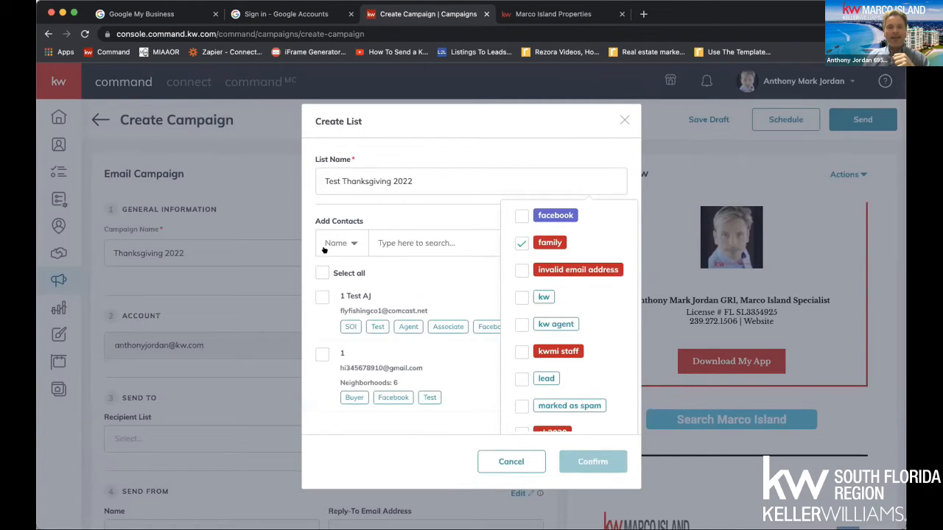
click(321, 273)
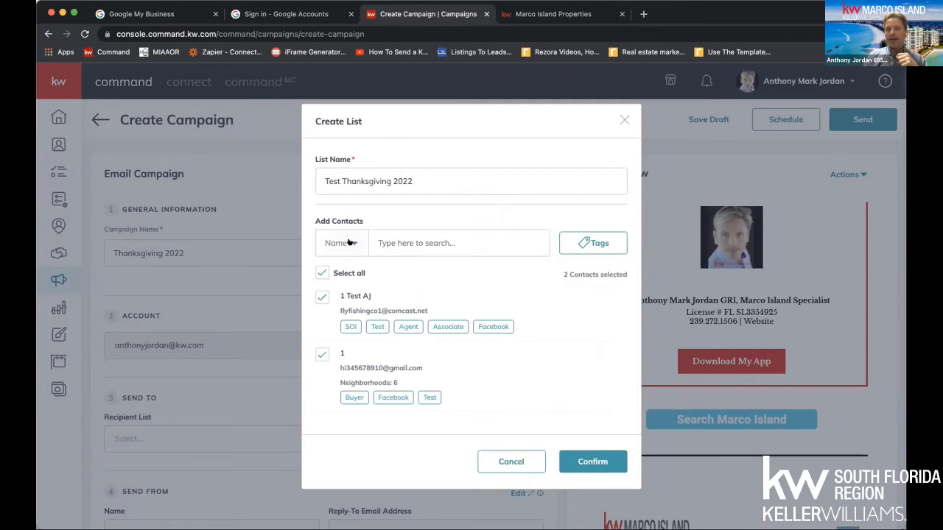
Search the contacts by name for "Test" and clear the search again
click(377, 243)
text(Test)
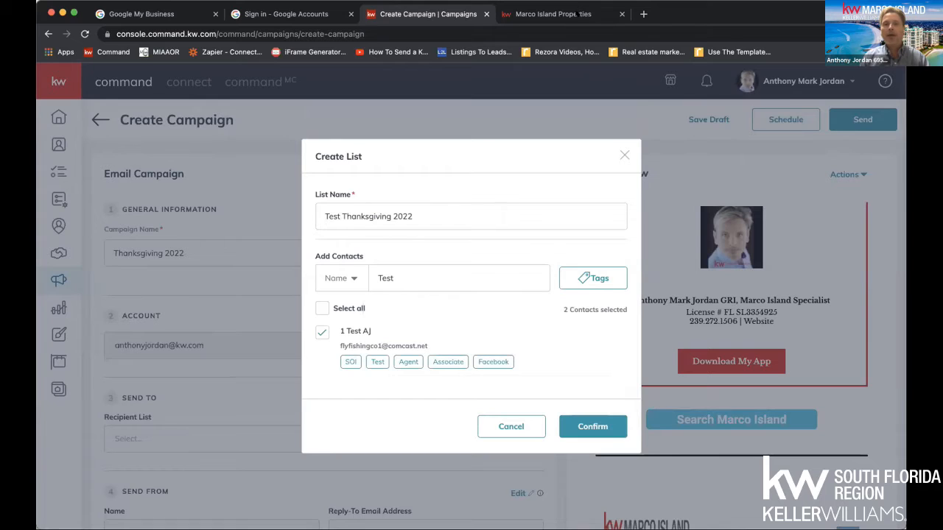
drag(393, 275, 374, 270)
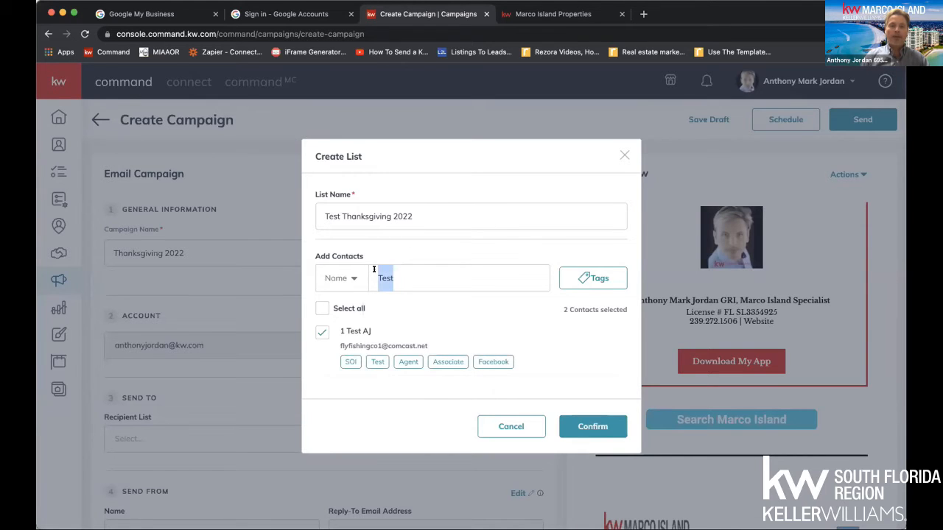
click(430, 271)
key(BackSpace)
key(BackSpace)
key(BackSpace)
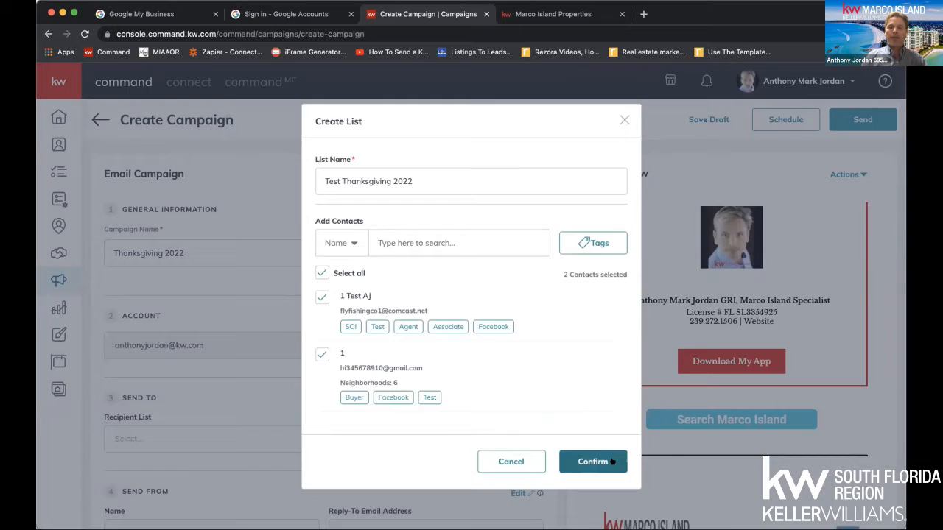
Rename the recipient list "2022 SOI" and confirm it as the campaign's recipient list
triple_click(364, 178)
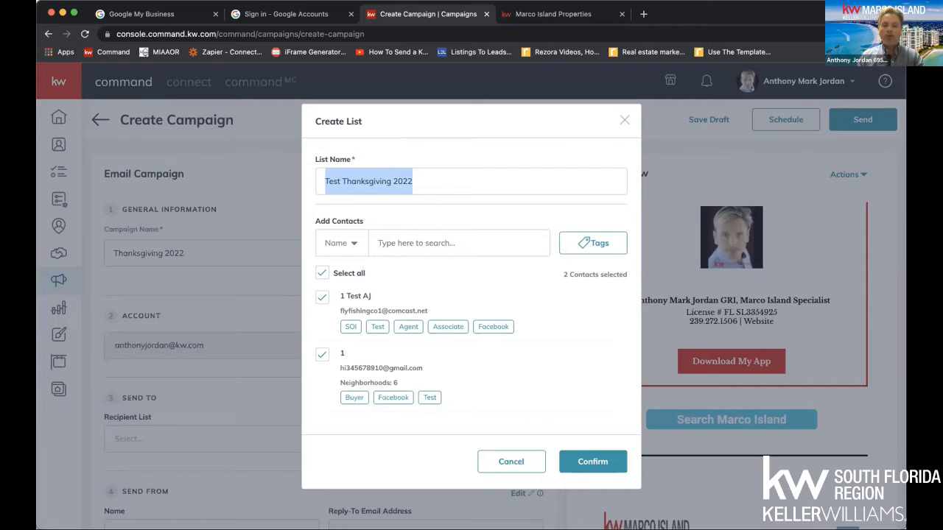
text(2022 SEO)
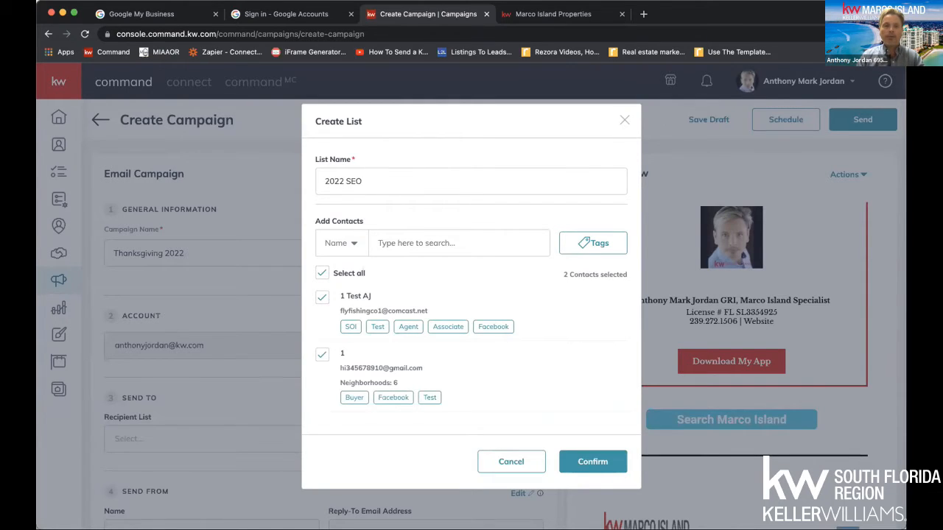
key(BackSpace)
text(OI)
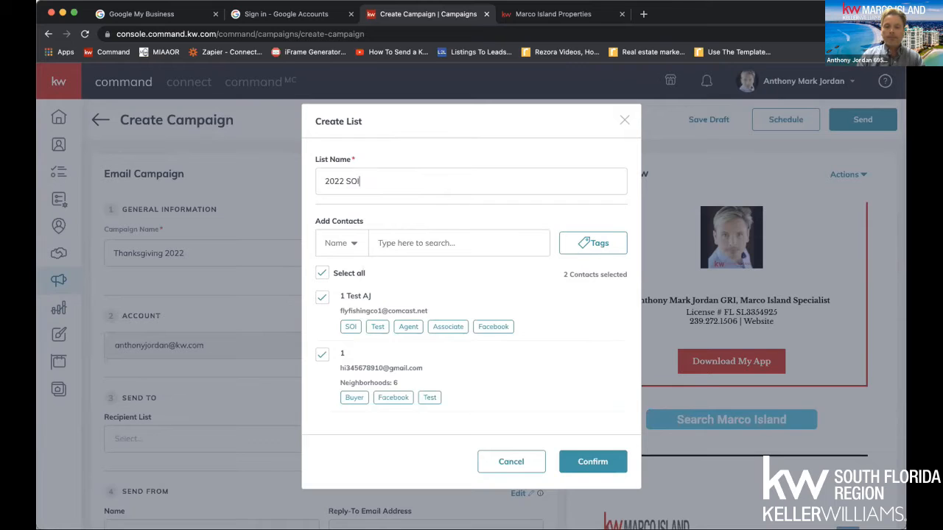
click(596, 460)
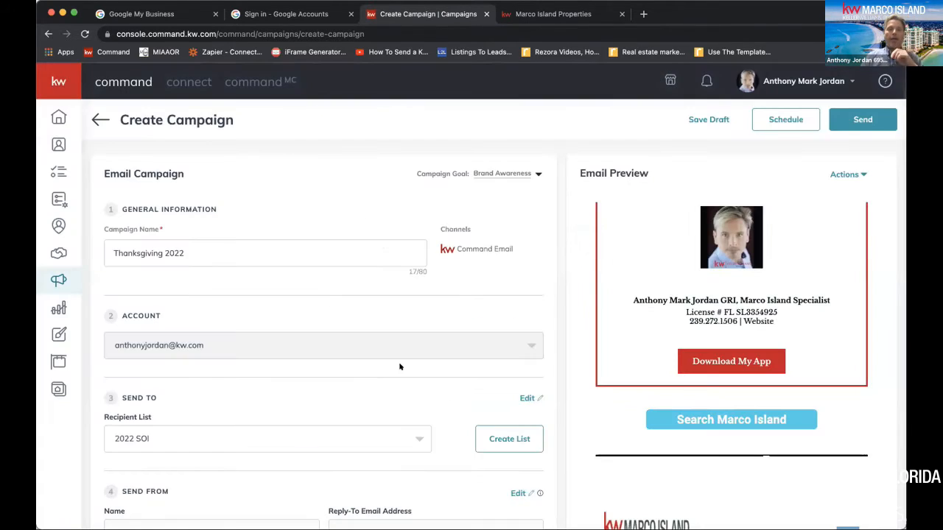
scroll(203, 396, down, 1)
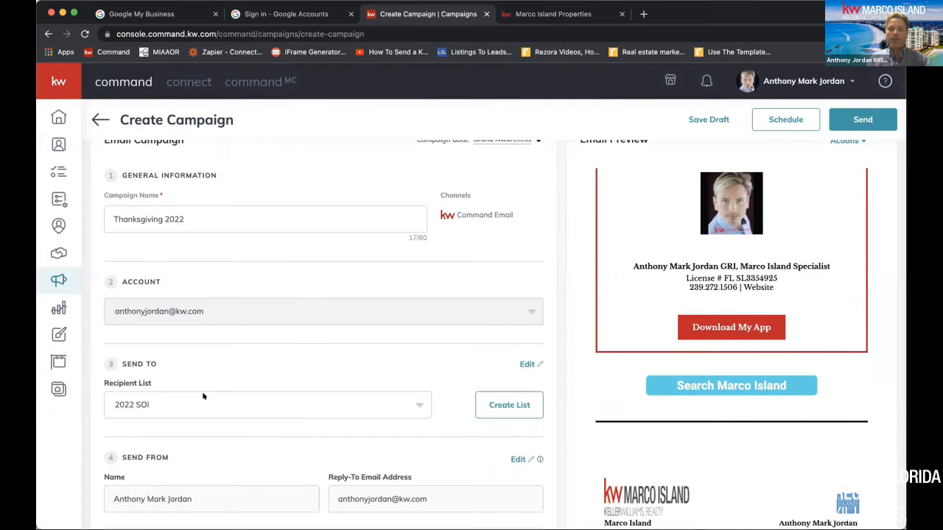
Review the contacts in the 2022 SOI recipient list, the sender settings page and the campaign's email preview
click(525, 363)
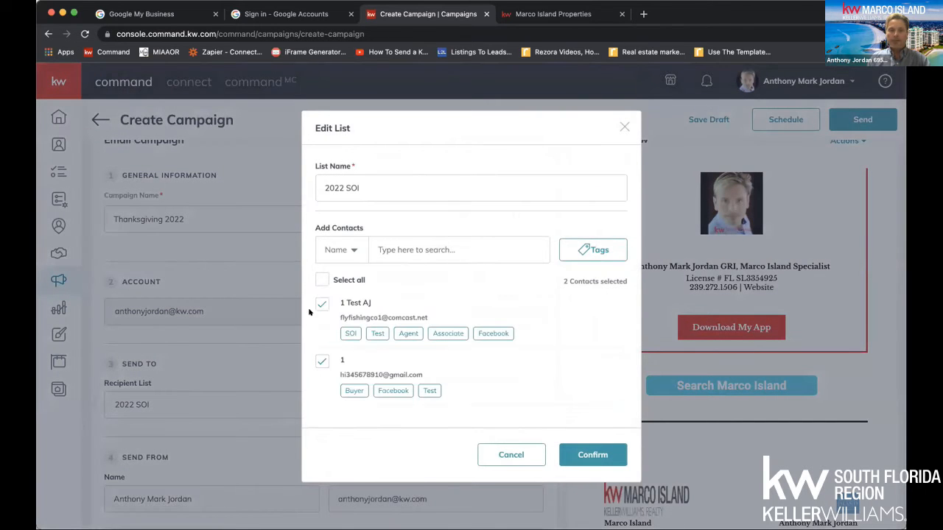
click(594, 451)
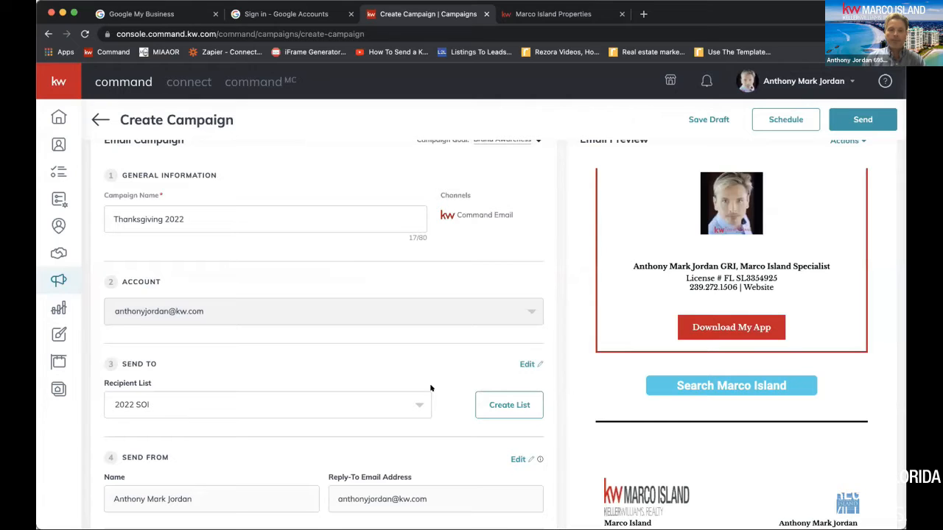
scroll(432, 387, down, 3)
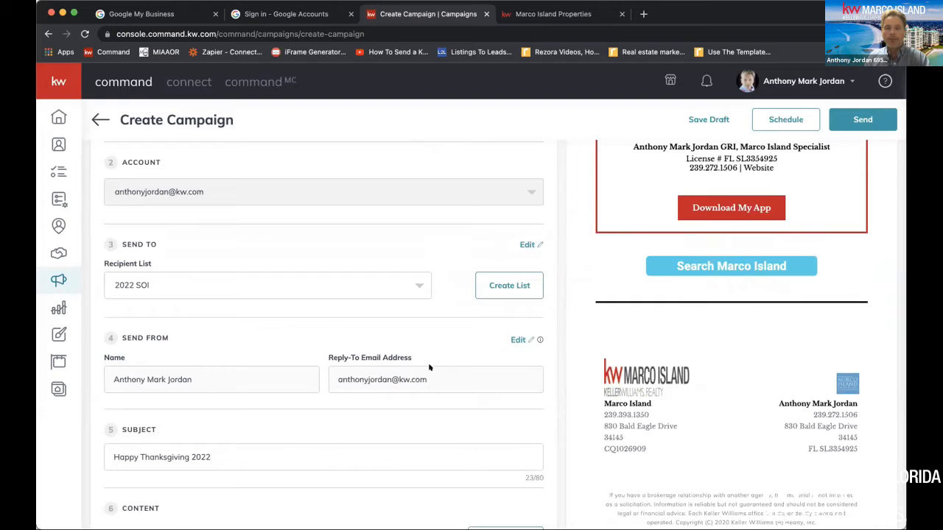
click(523, 339)
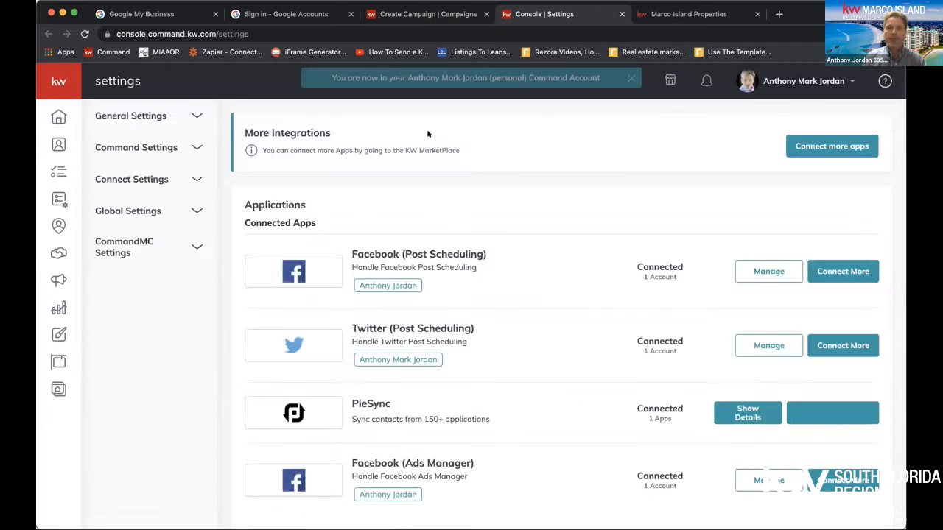
click(430, 15)
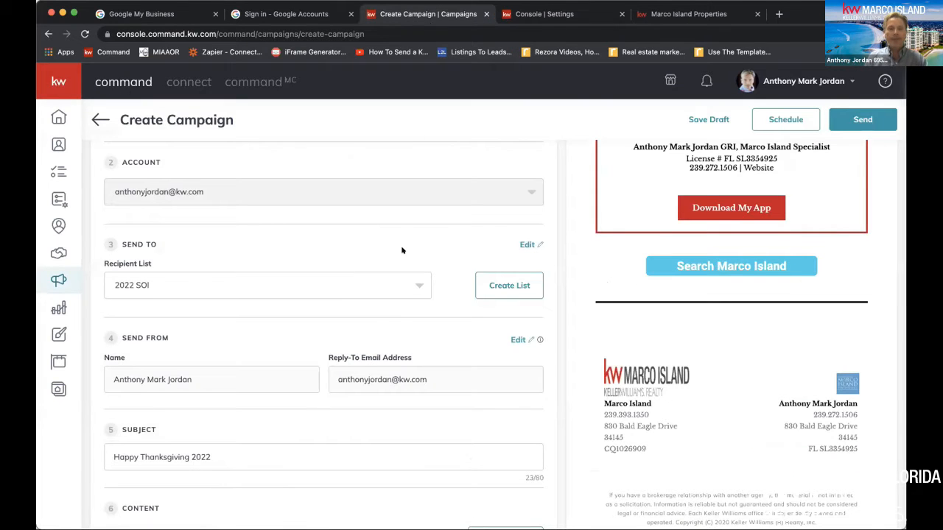
scroll(402, 251, down, 2)
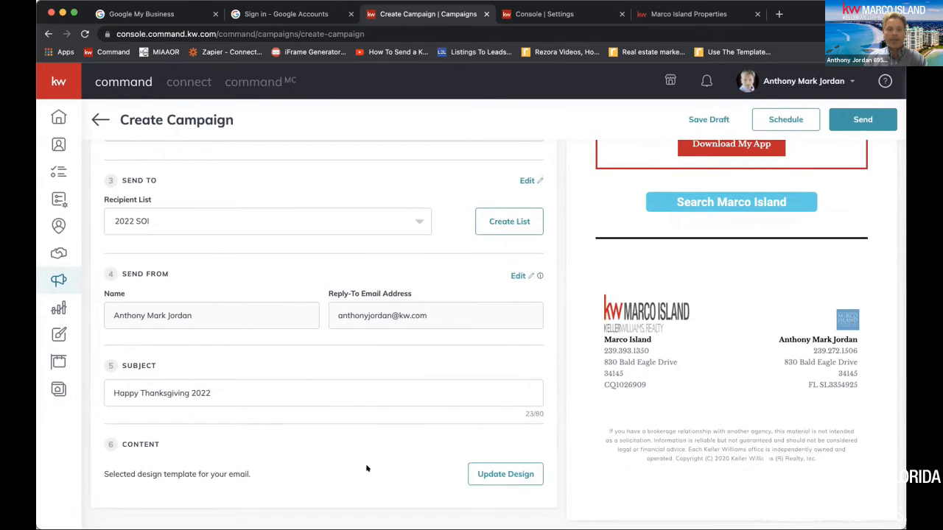
scroll(803, 316, up, 10)
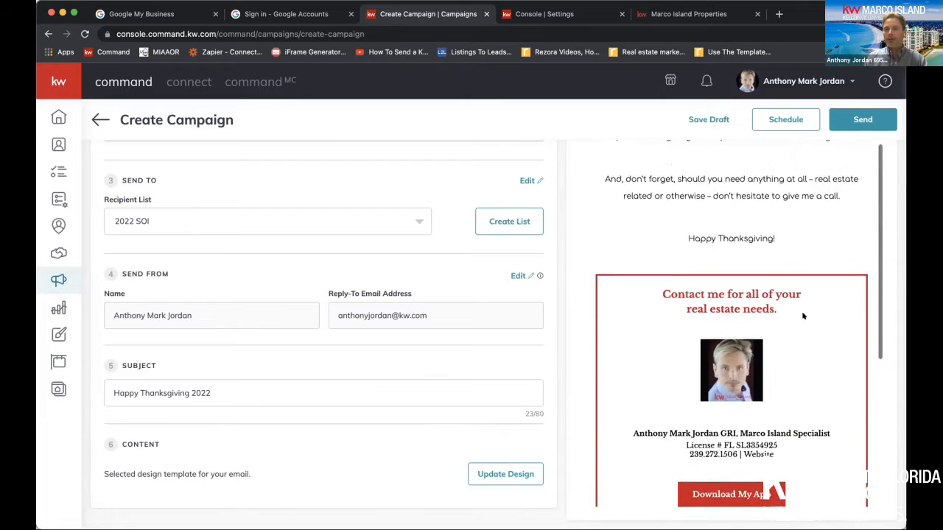
scroll(803, 316, up, 5)
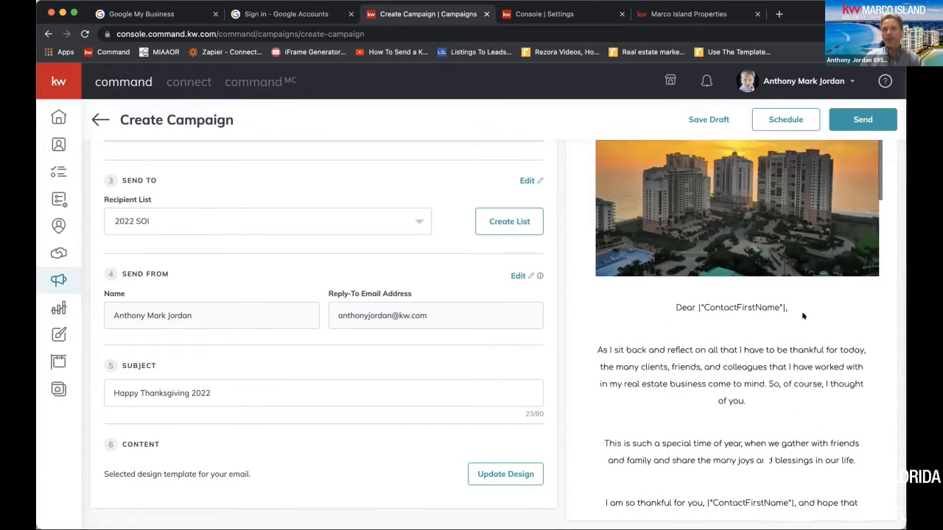
Open the campaign's scheduling calendar and look through the months ahead up to the following year's October
click(784, 120)
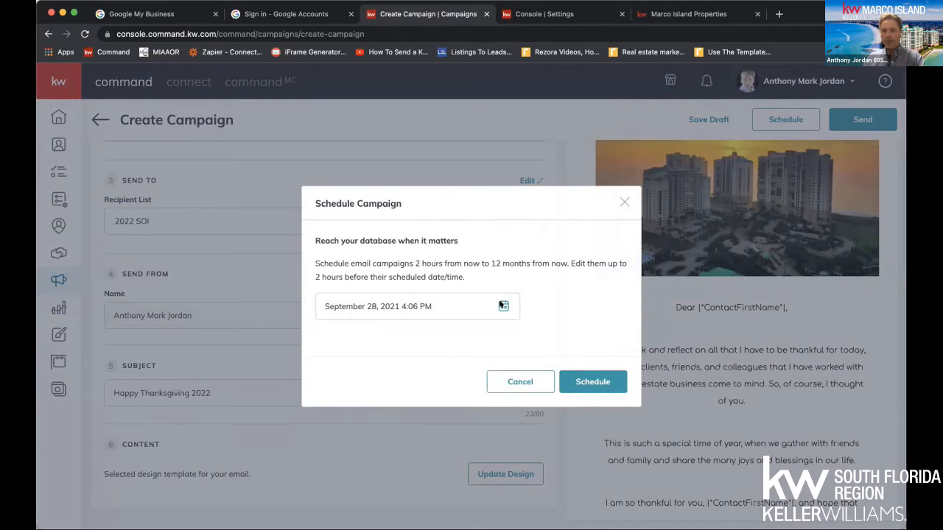
click(502, 305)
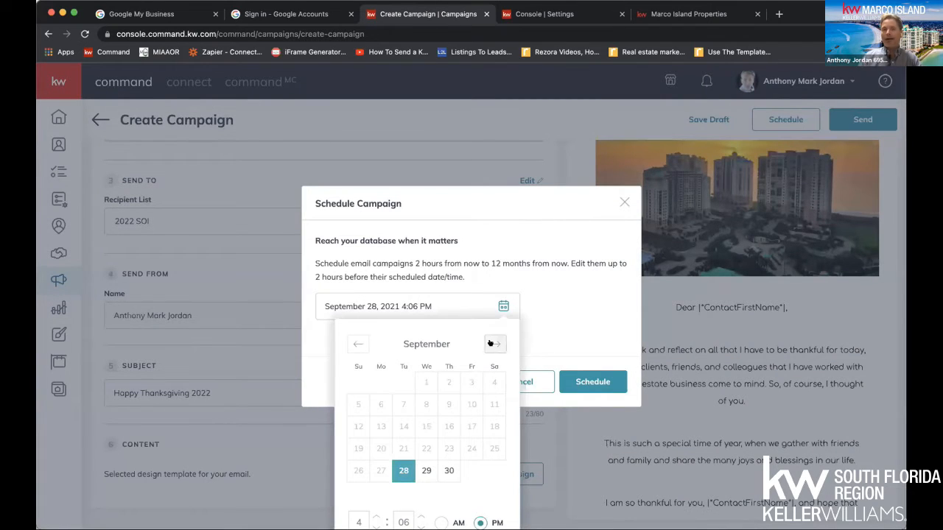
click(492, 344)
click(492, 344)
click(490, 344)
click(490, 344)
click(490, 343)
click(490, 344)
click(490, 344)
click(490, 343)
click(490, 343)
click(490, 343)
click(490, 344)
click(490, 343)
click(490, 343)
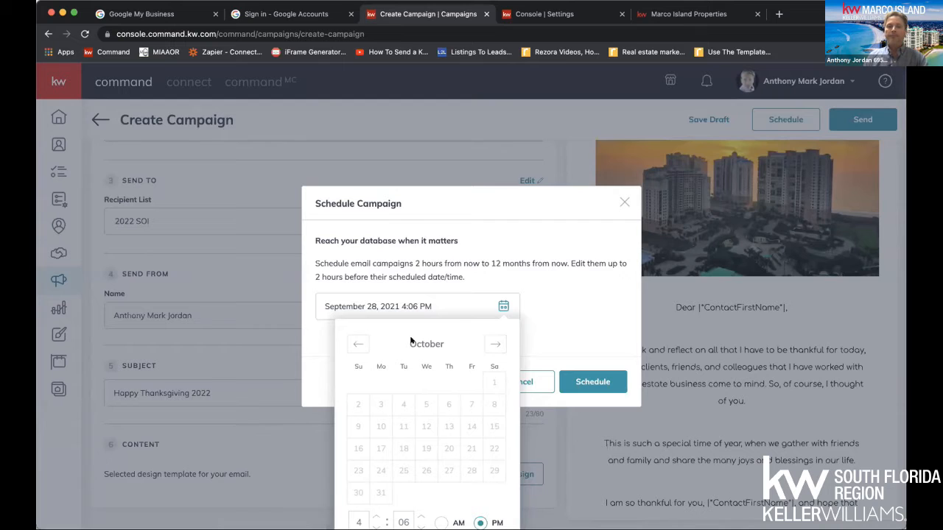
Go to November 2021 in the scheduling calendar and choose the 25th as the campaign's send date
click(358, 344)
click(358, 345)
click(358, 344)
click(358, 344)
click(358, 344)
click(358, 344)
click(358, 344)
click(358, 344)
click(358, 344)
click(359, 344)
click(358, 344)
click(358, 344)
click(358, 345)
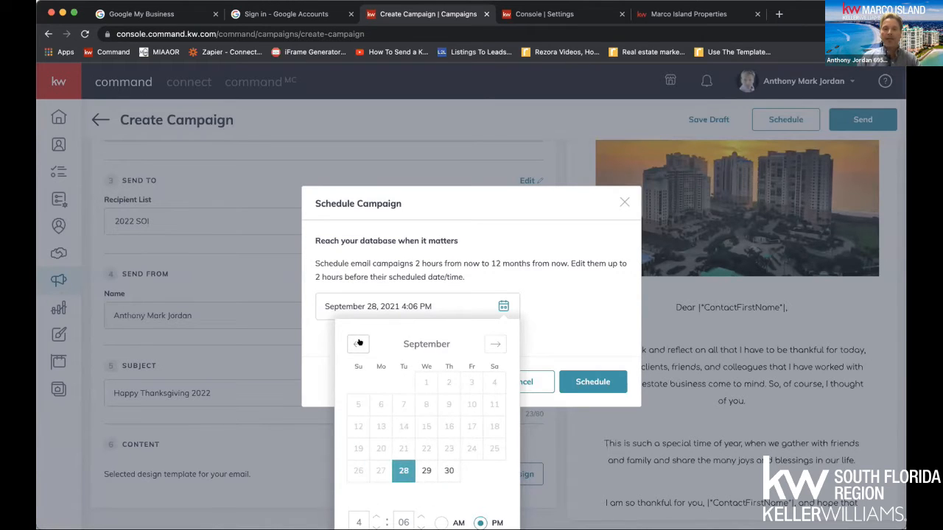
click(495, 344)
click(496, 344)
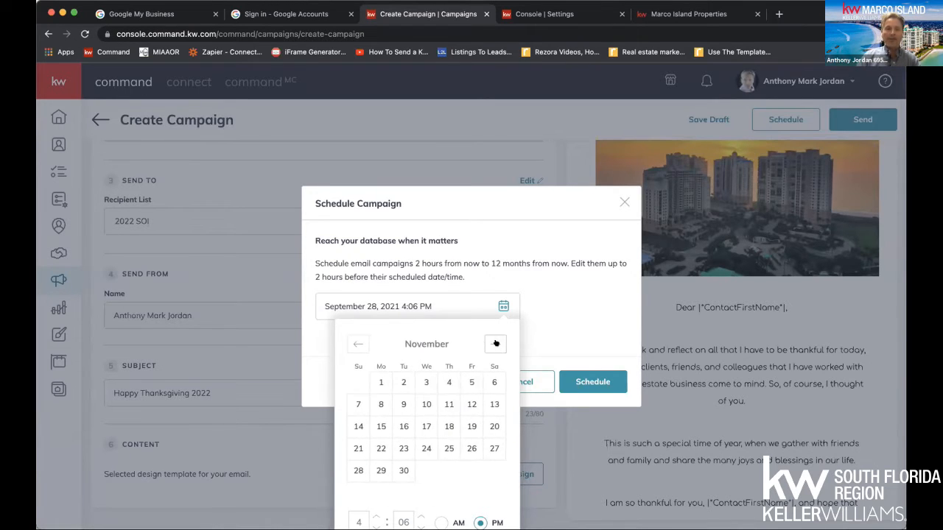
click(443, 440)
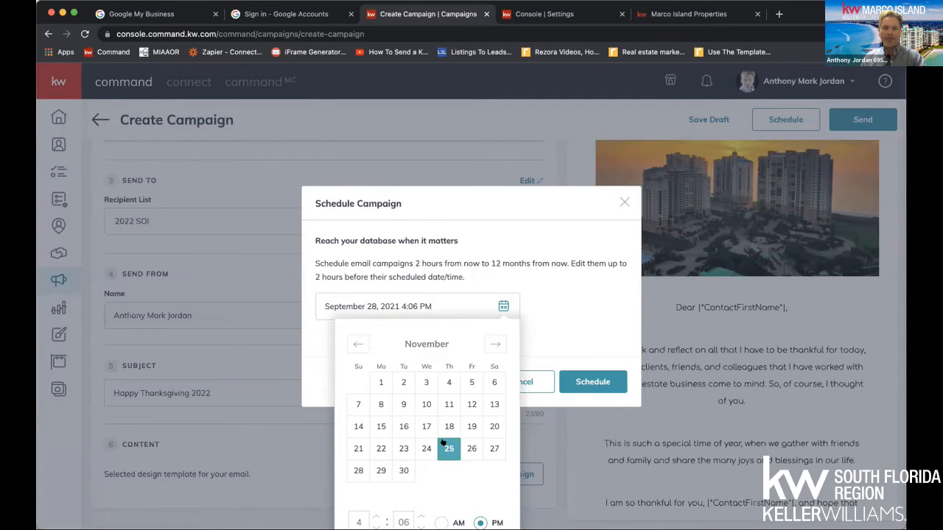
Set the send time to 6:06 AM, apply the date and time, and schedule the campaign
scroll(568, 329, down, 2)
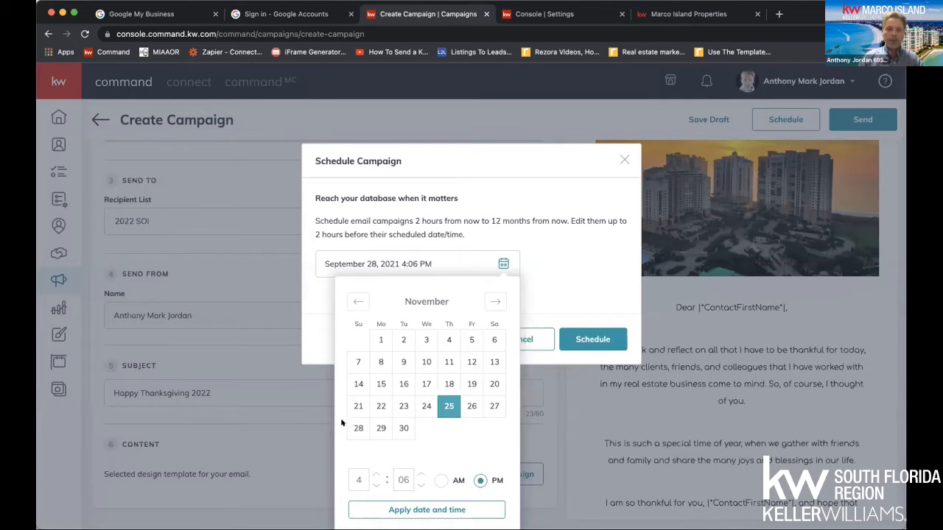
click(357, 478)
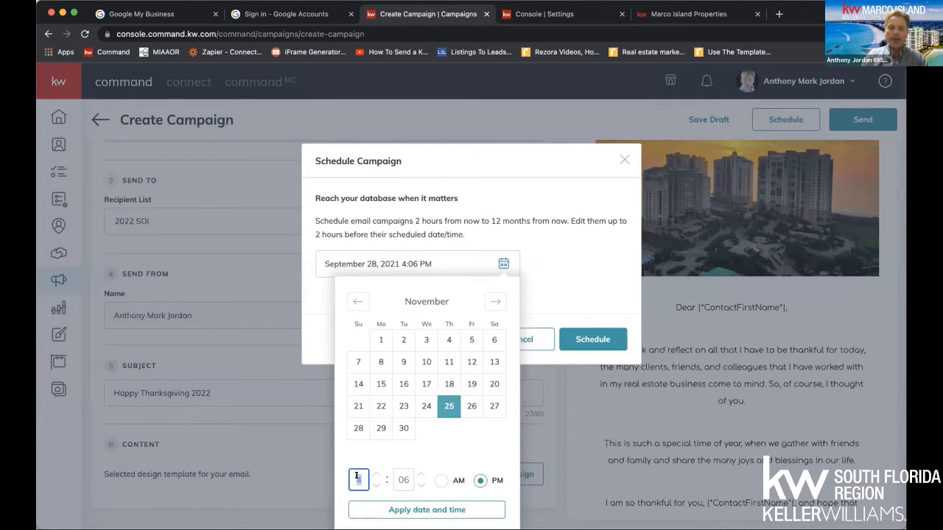
text(6)
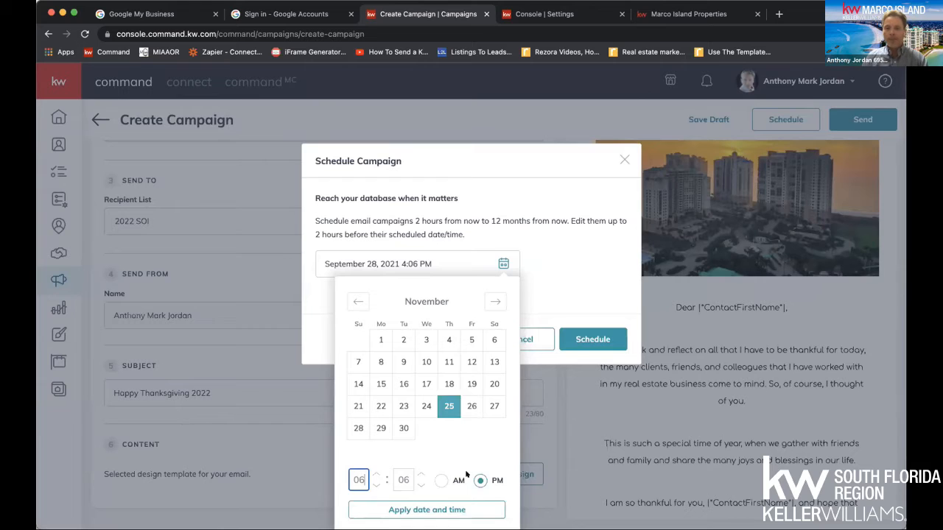
click(440, 480)
click(416, 513)
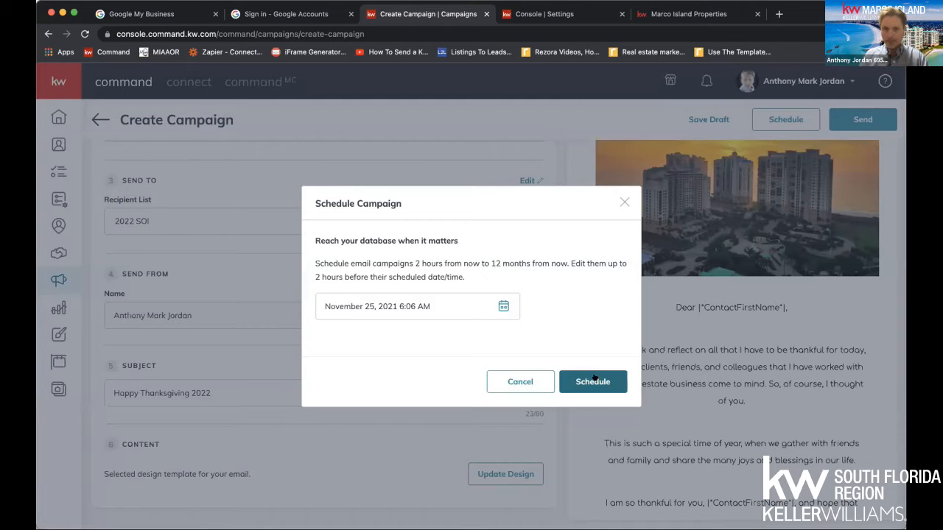
click(565, 380)
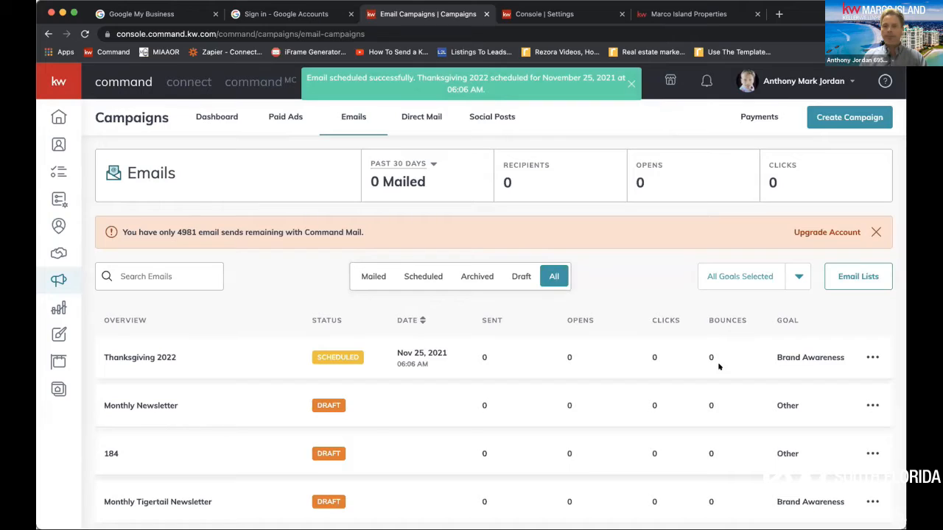
View the actions available for the scheduled Thanksgiving 2022 campaign and go to the Campaigns dashboard
click(869, 357)
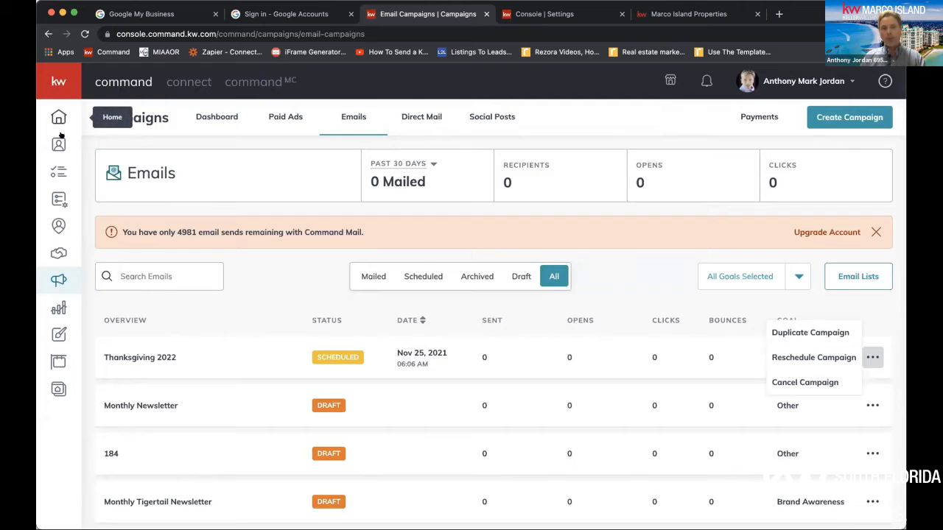
click(58, 278)
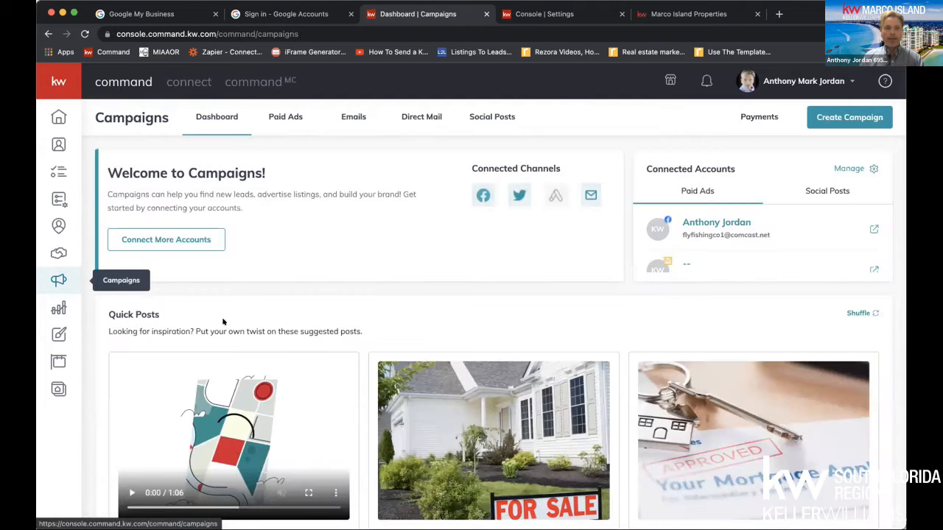
Open the "Classic - Happy New Year" email design and start editing its Happy New Year image
click(58, 335)
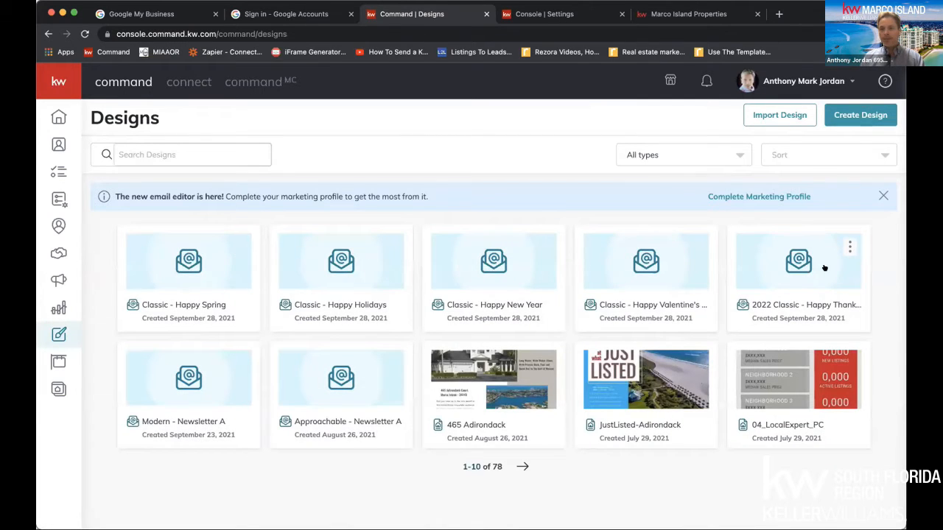
click(505, 259)
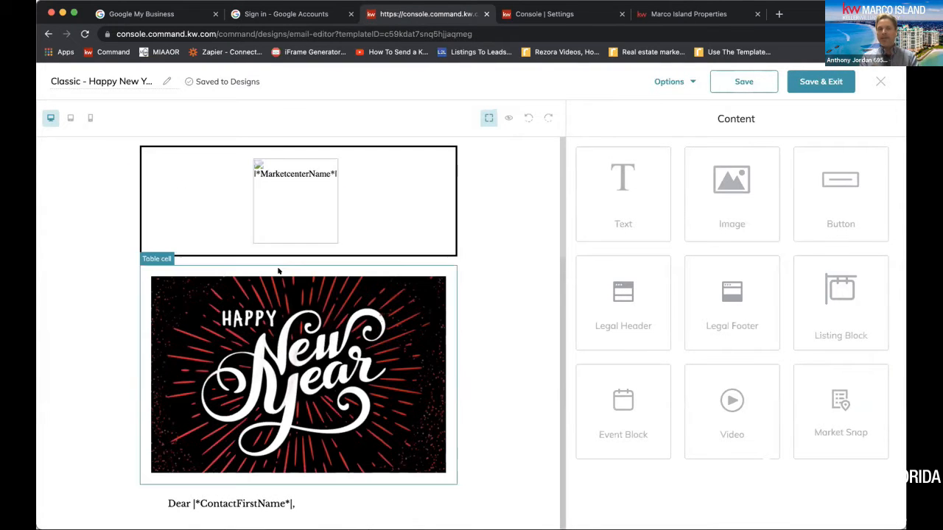
scroll(279, 271, down, 2)
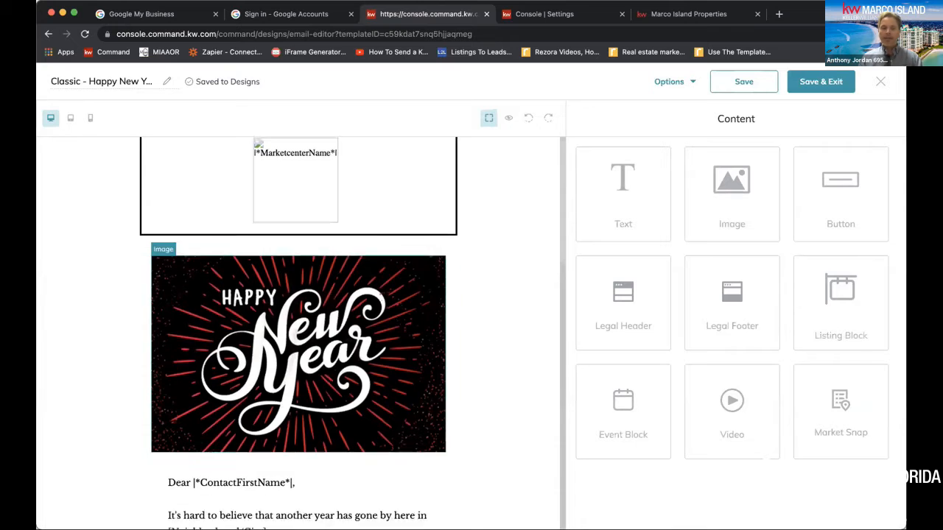
click(293, 280)
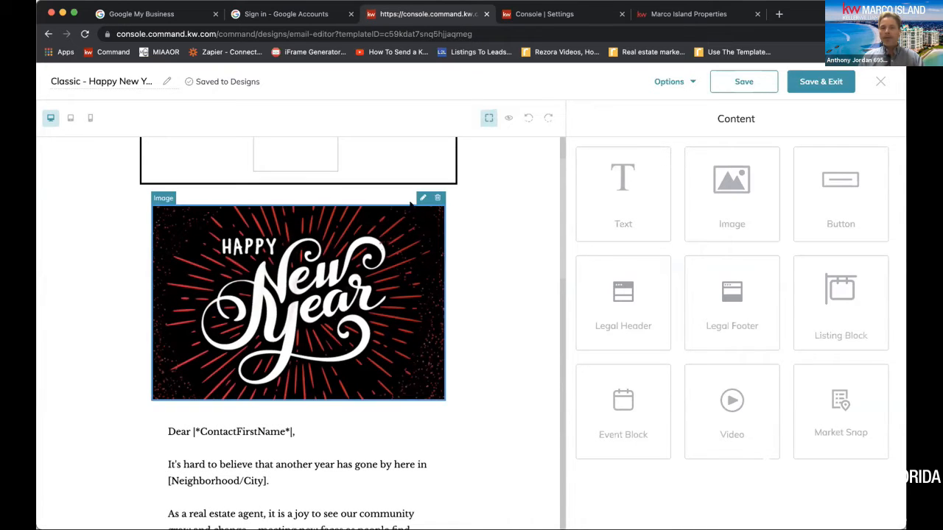
click(423, 199)
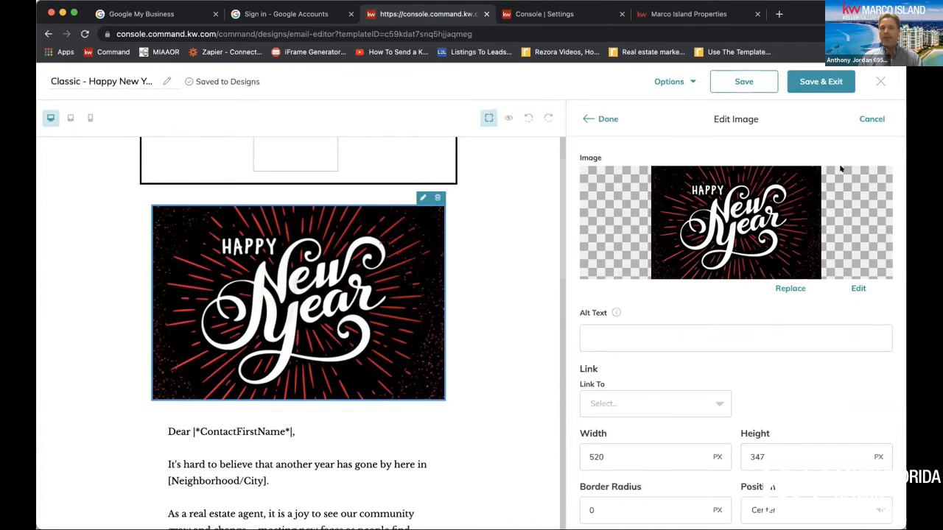
Replace the Happy New Year image with the sunset photo captioned "Happy Thanksgiving from Marco Island"
click(786, 288)
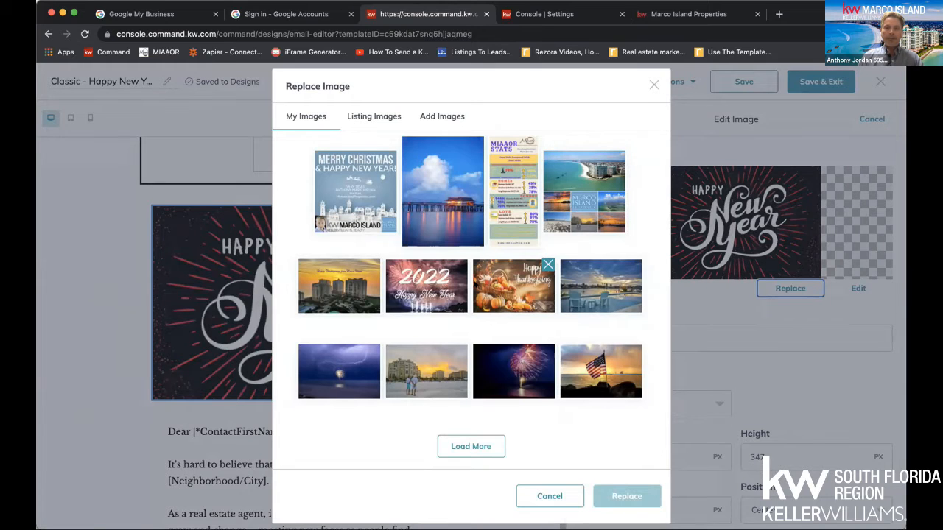
click(340, 286)
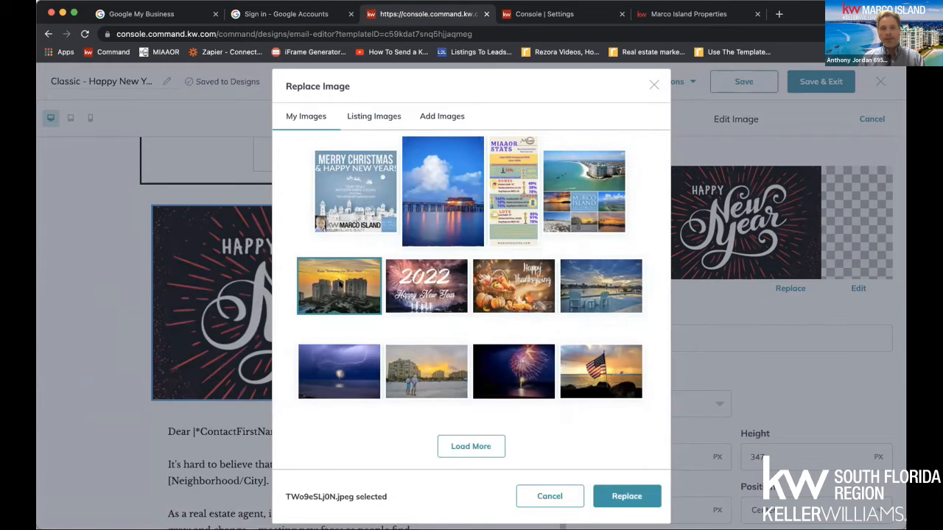
click(624, 496)
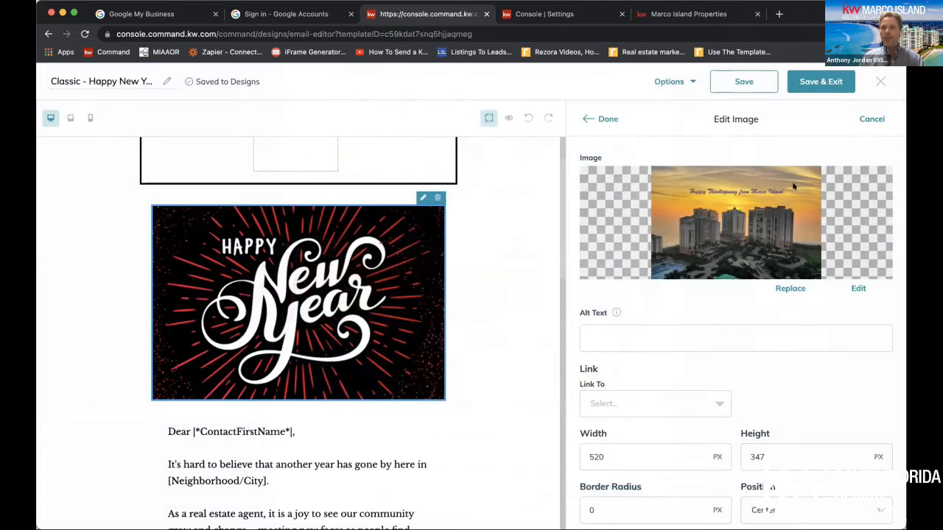
Replace the selected image with the blue "Merry Christmas & Happy New Year!" picture from the saved images
click(787, 288)
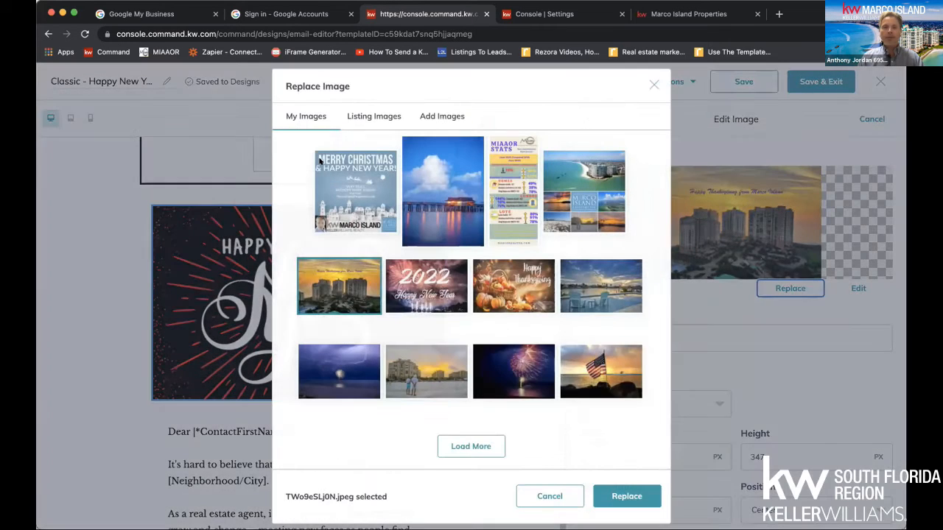
click(348, 181)
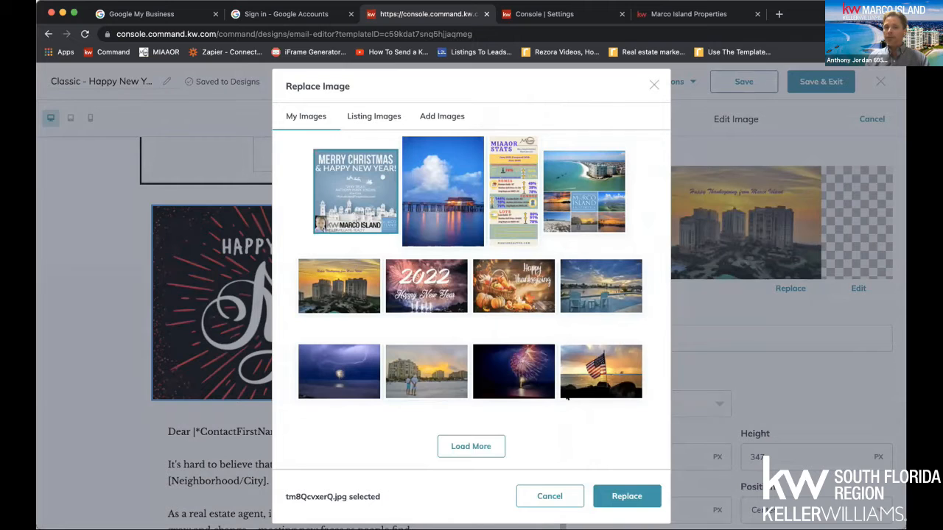
click(609, 490)
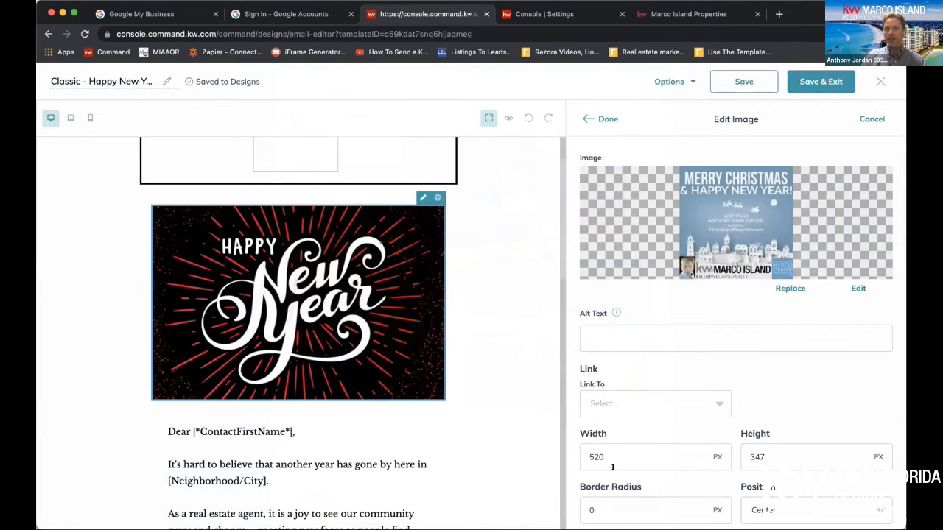
Link the Merry Christmas image to the aboutSWFL landing page
click(620, 401)
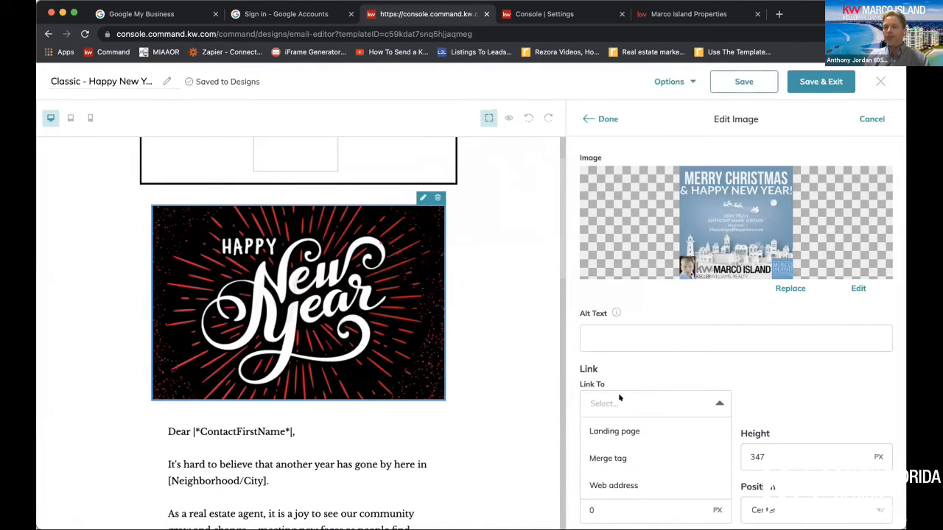
click(623, 427)
click(759, 403)
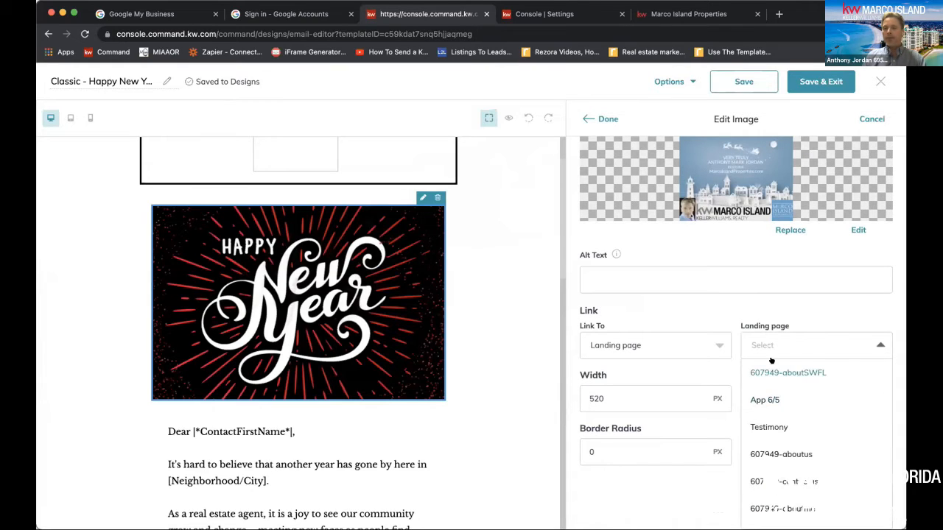
scroll(771, 445, down, 3)
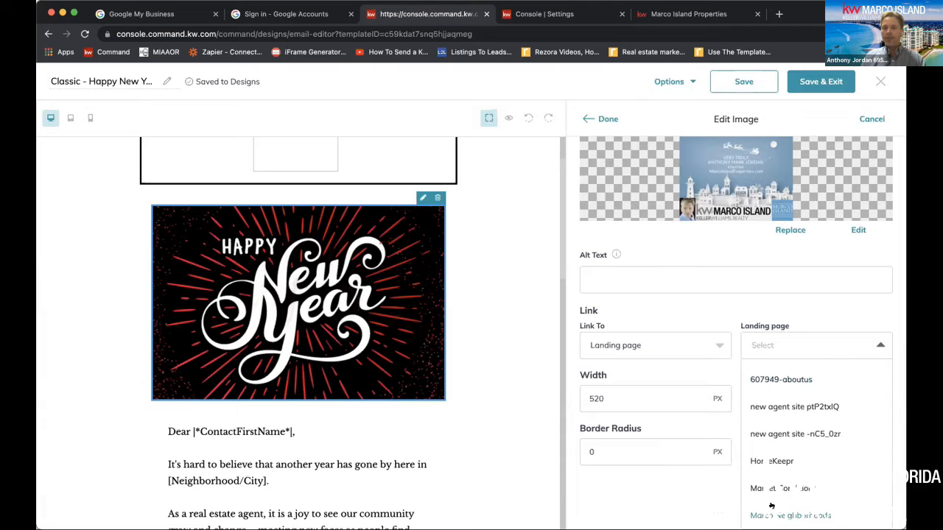
scroll(778, 481, up, 5)
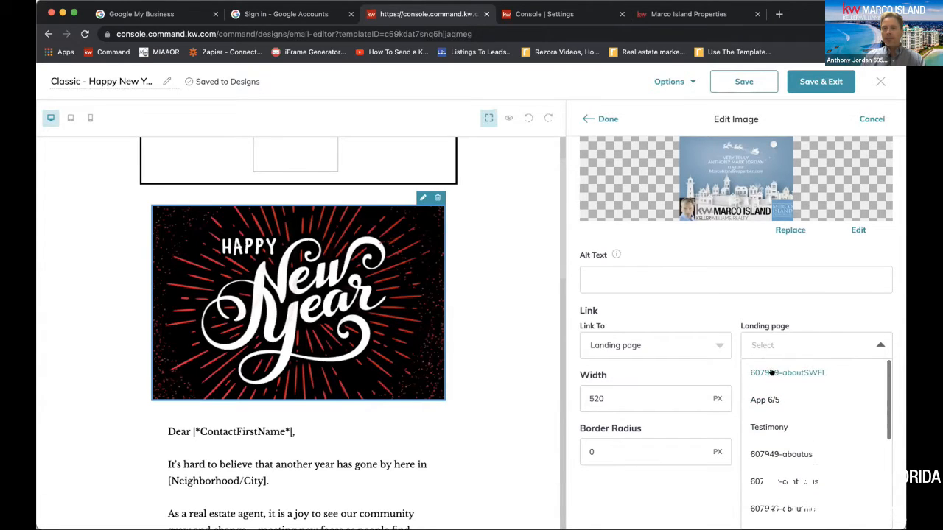
click(773, 376)
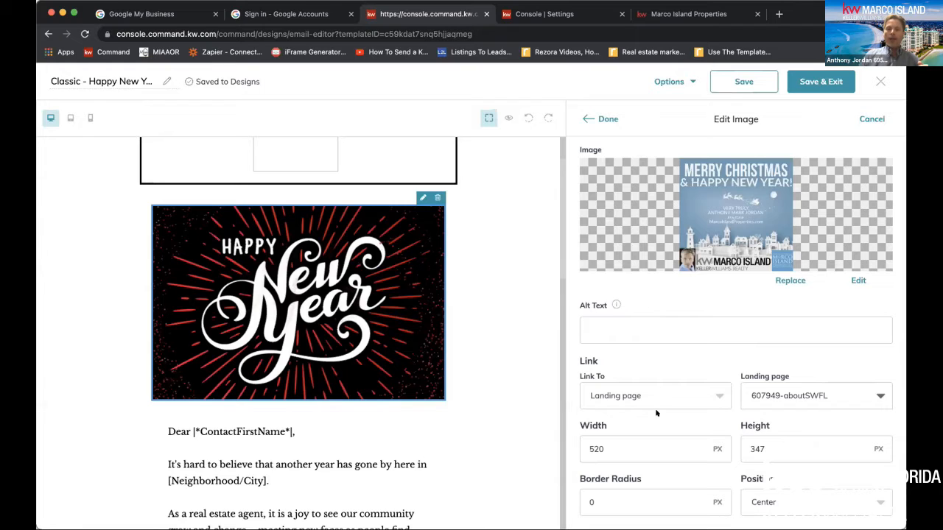
Set the image's border radius to -21 px and save the design
click(666, 493)
double_click(666, 492)
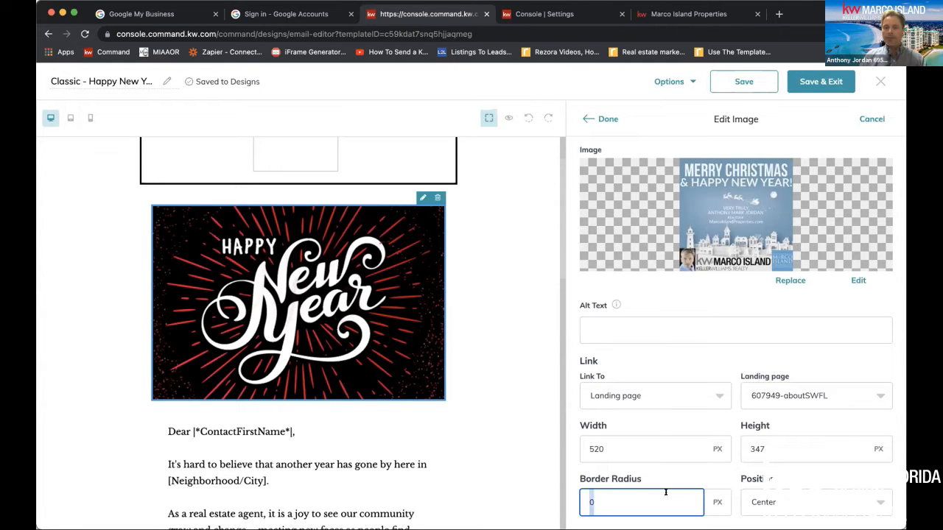
text(5)
scroll(666, 494, down, 20)
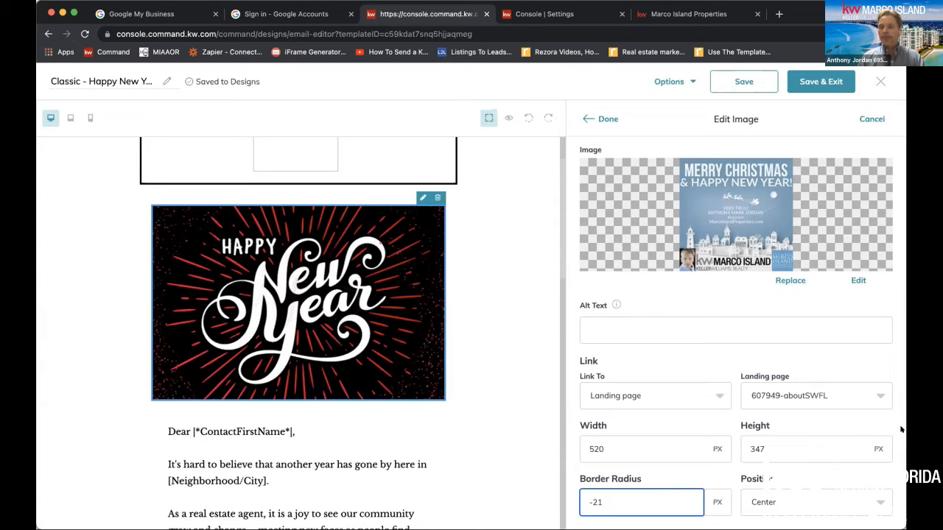
click(730, 75)
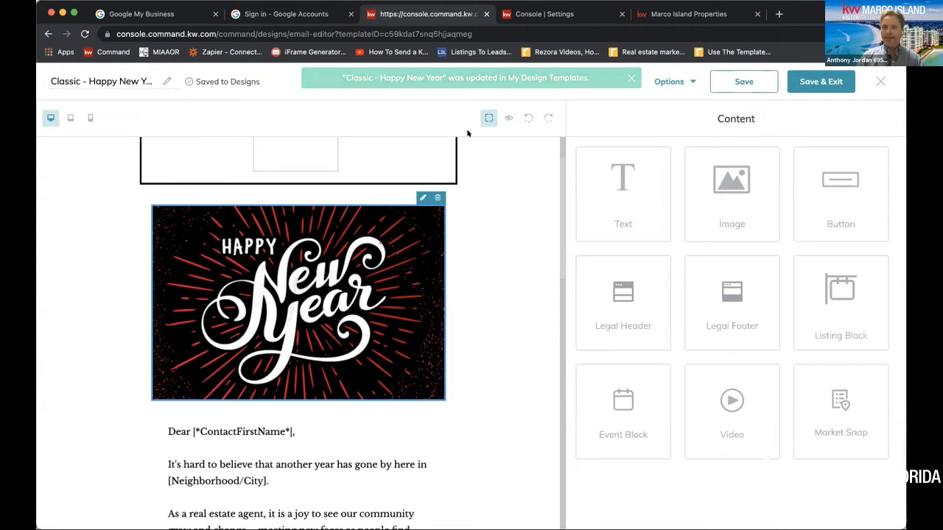
Replace the email's Happy New Year image with the "2022 Happy New Year" fireworks picture from the saved images
click(417, 193)
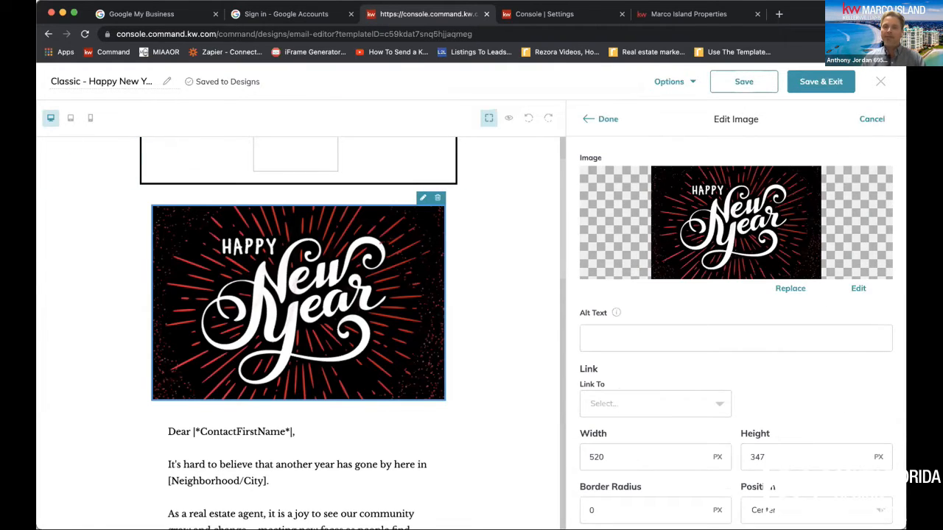
click(788, 288)
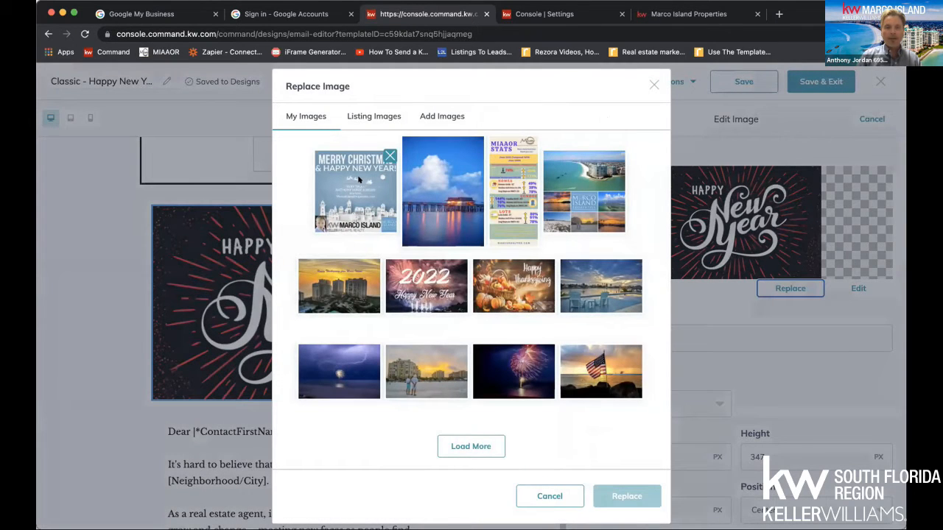
click(413, 270)
click(638, 496)
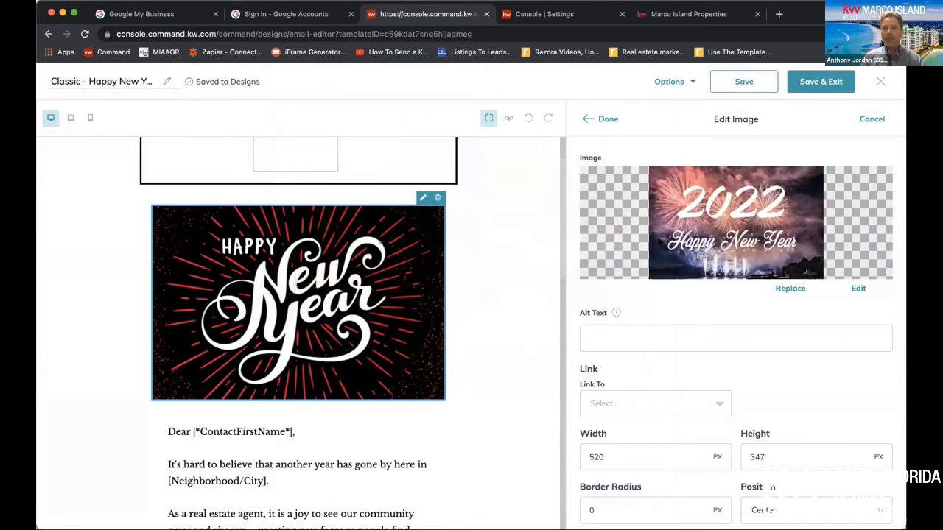
Set the fireworks image's alt text to "Happy New Year 2022!!!"
click(614, 326)
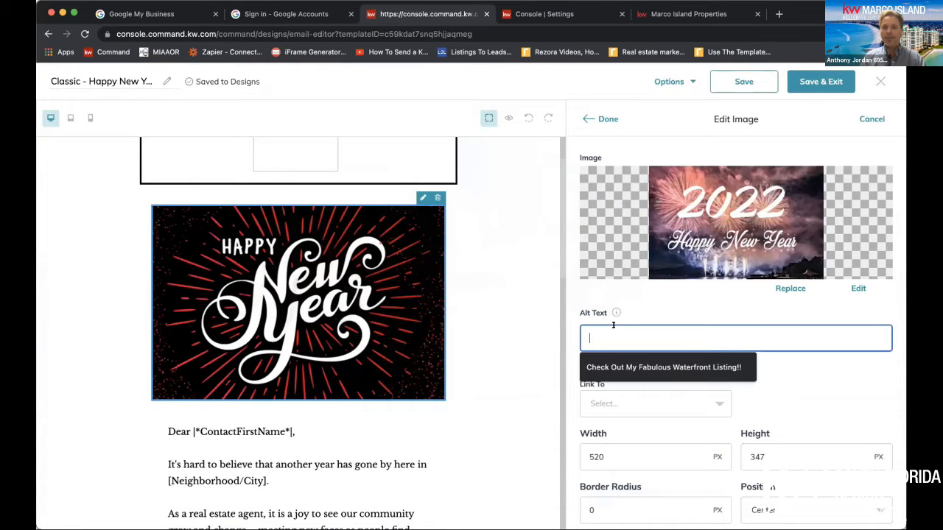
text(Ha)
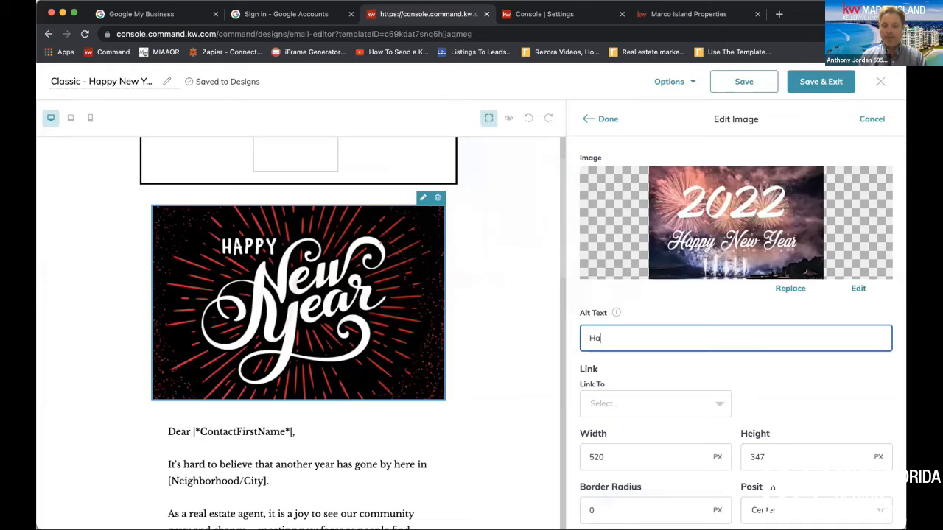
text(ppy New Y)
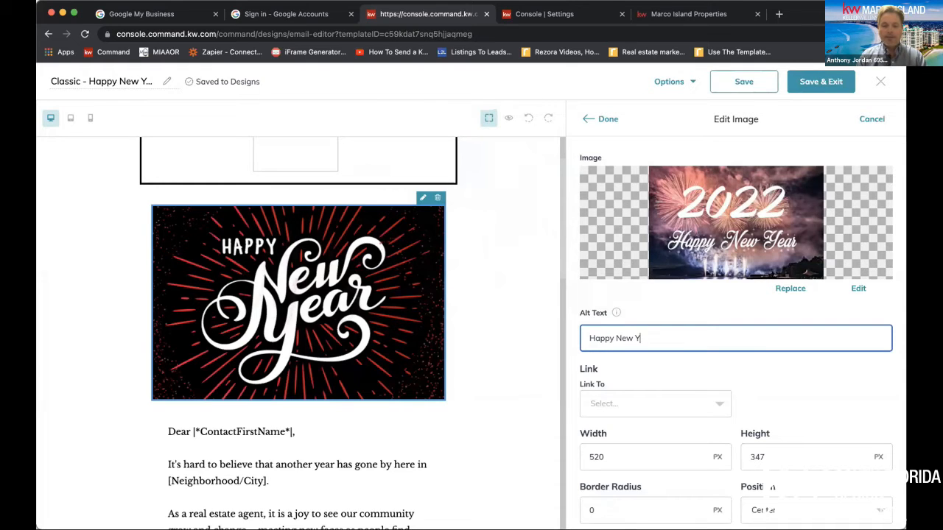
text(ear 20)
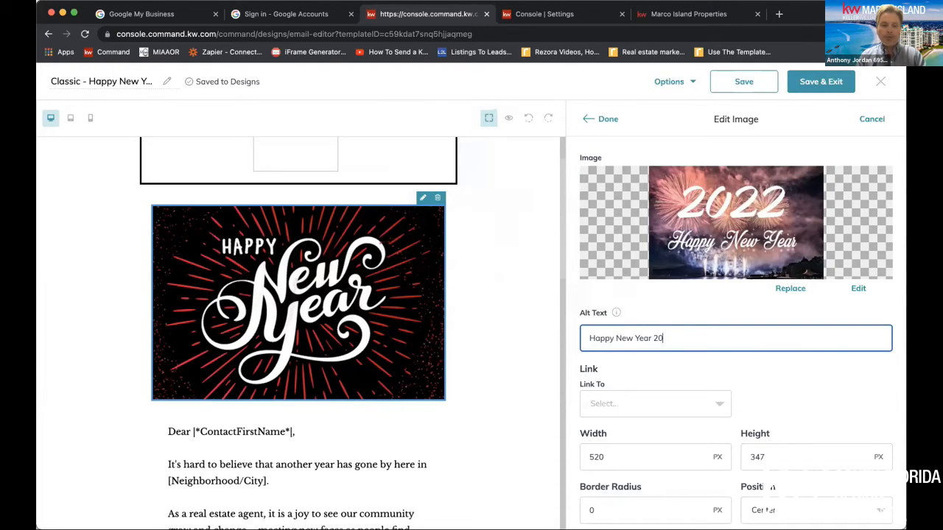
text(22!!!)
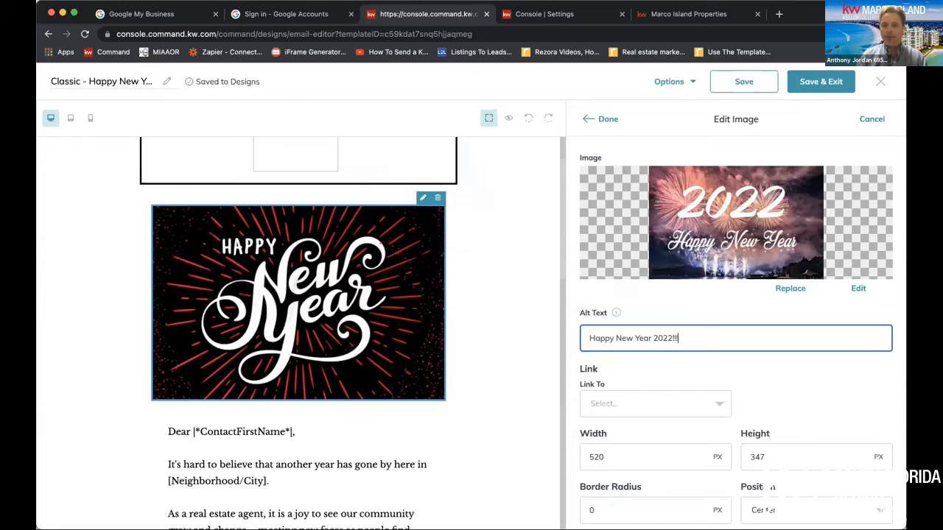
Set the image's link type to Web address and select the page address of the open Marco Island Properties website
click(663, 403)
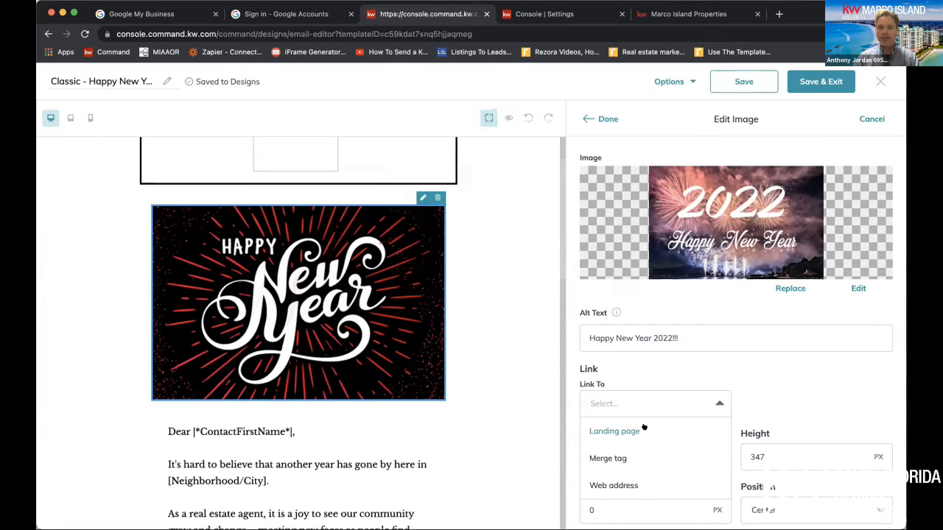
click(635, 484)
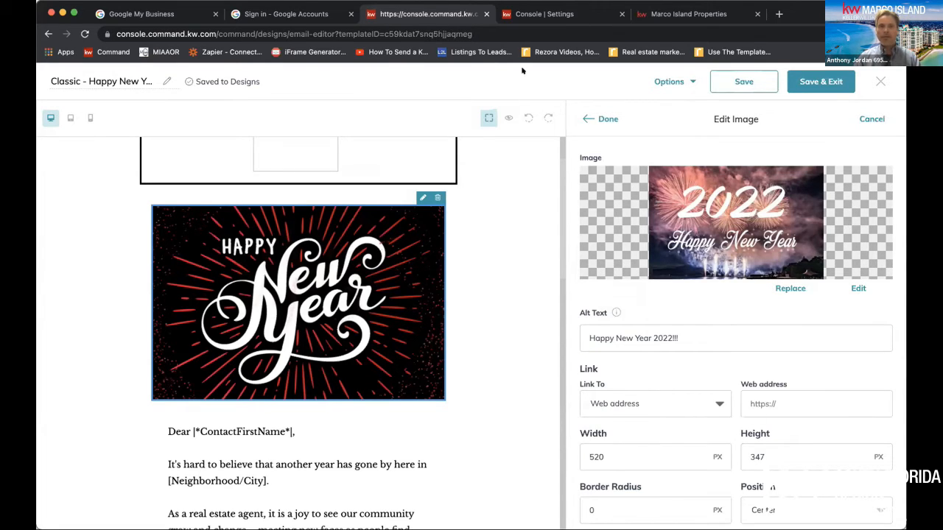
click(685, 14)
click(323, 26)
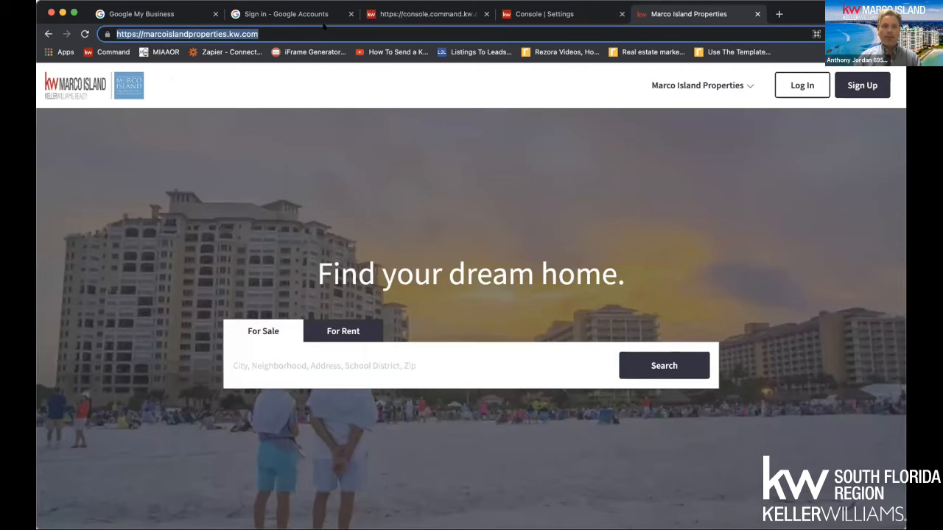
text(console.command.kw.com/)
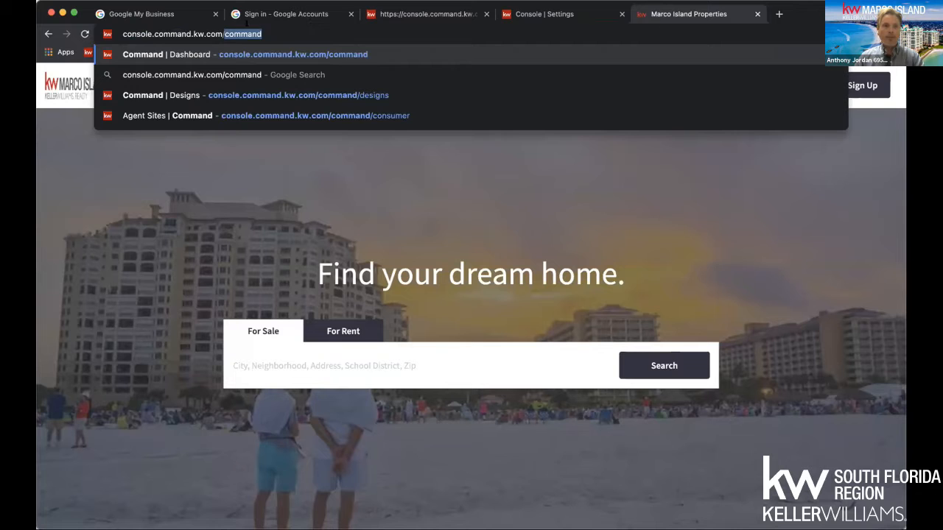
key(Return)
triple_click(229, 32)
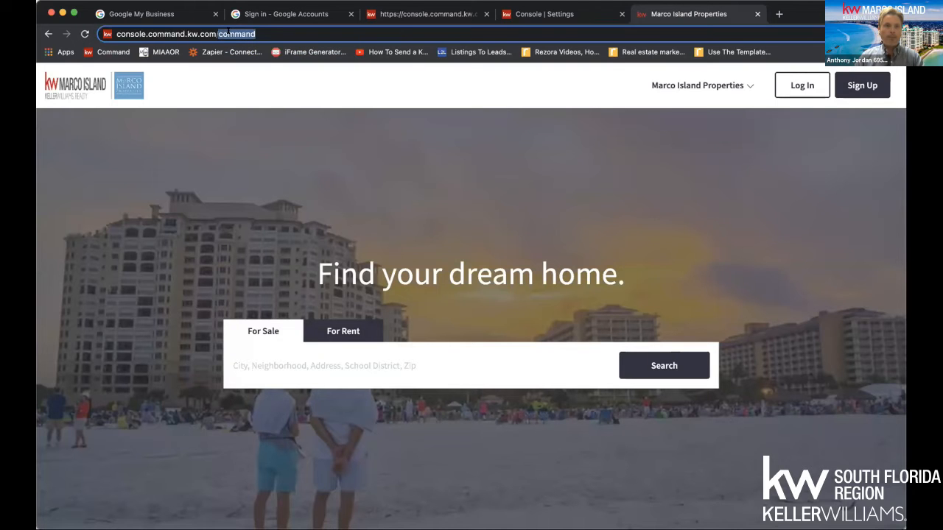
click(274, 31)
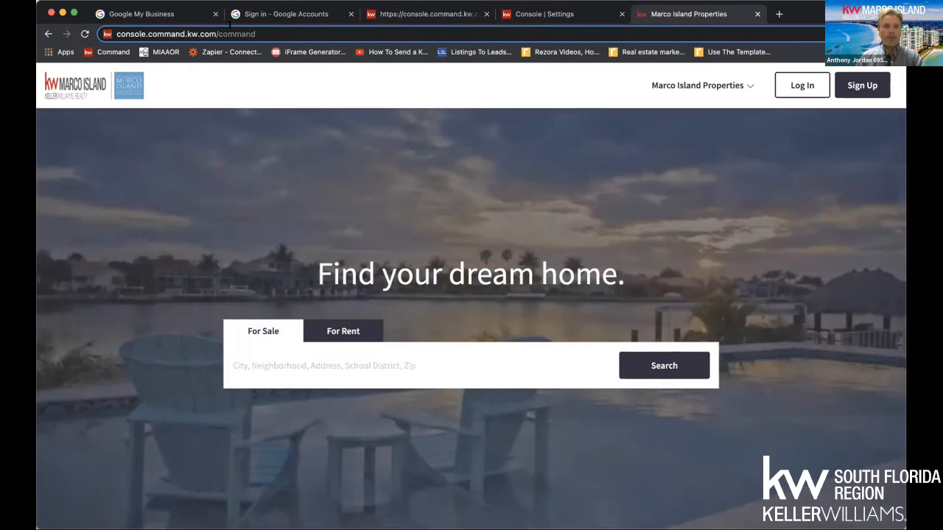
drag(235, 33, 206, 69)
click(293, 351)
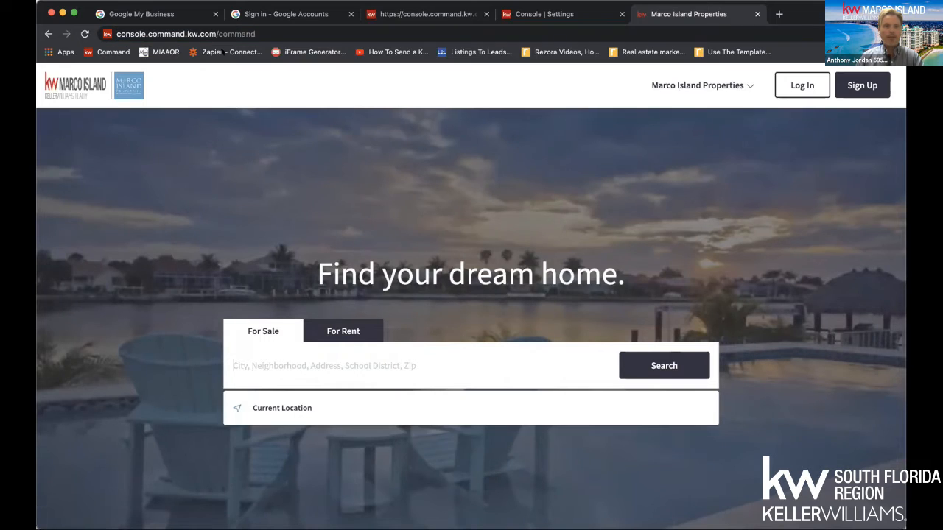
click(199, 34)
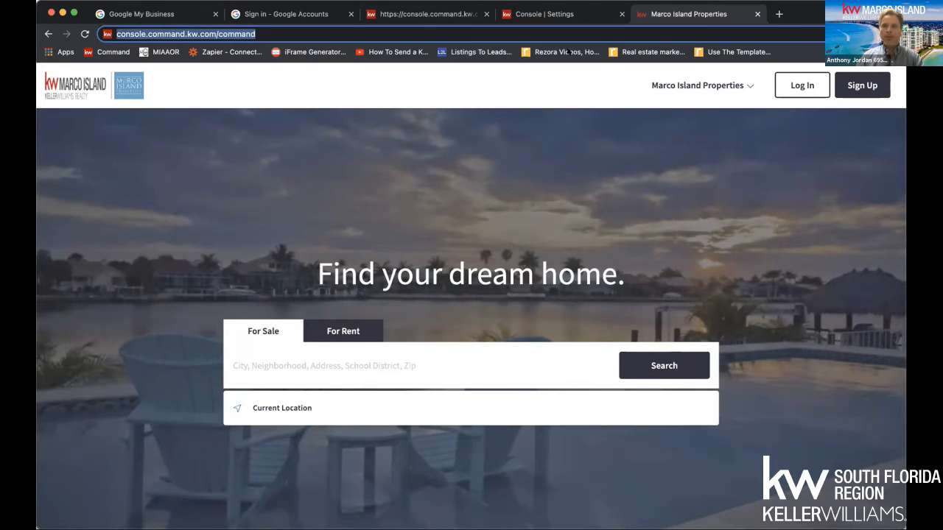
click(84, 33)
double_click(140, 34)
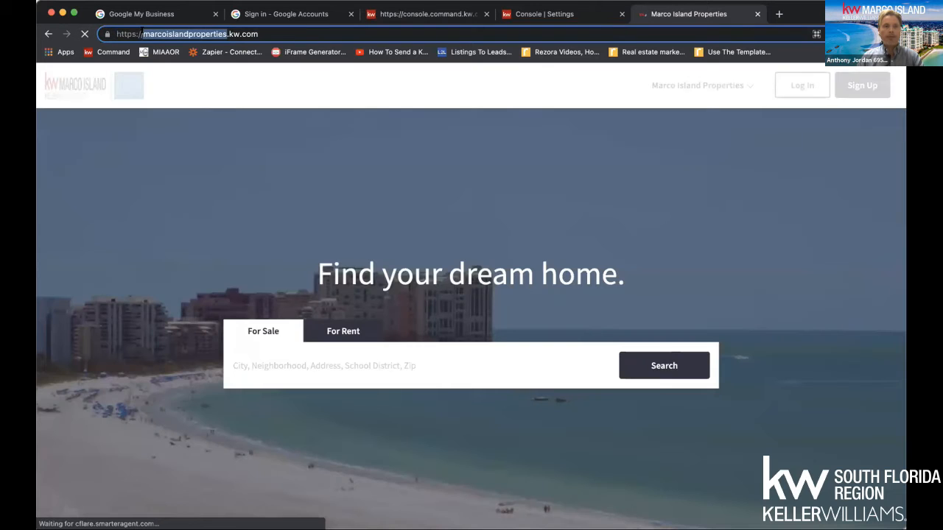
triple_click(142, 32)
key(super+c)
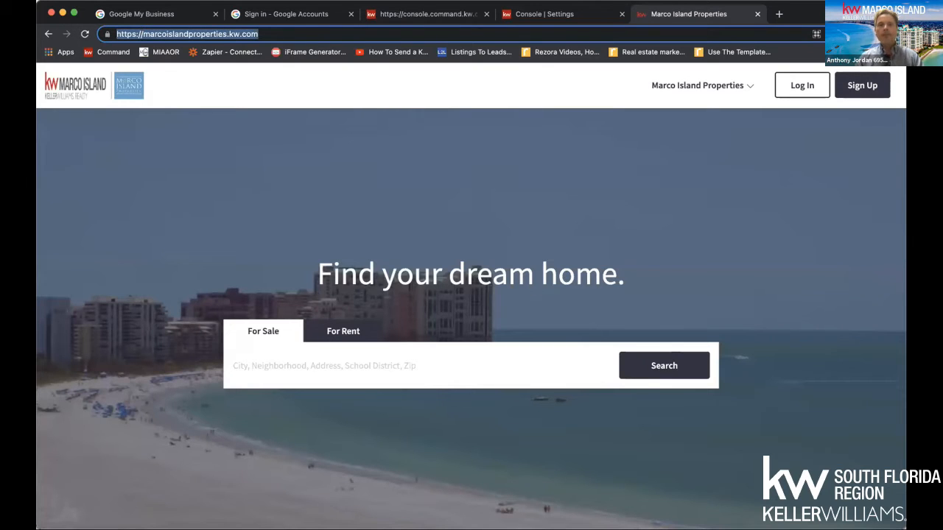
click(441, 14)
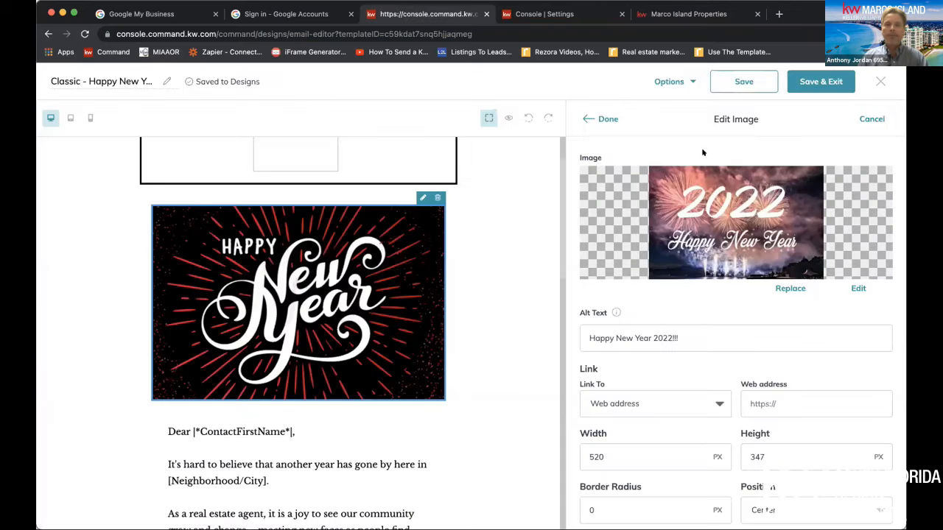
click(781, 402)
key(super+v)
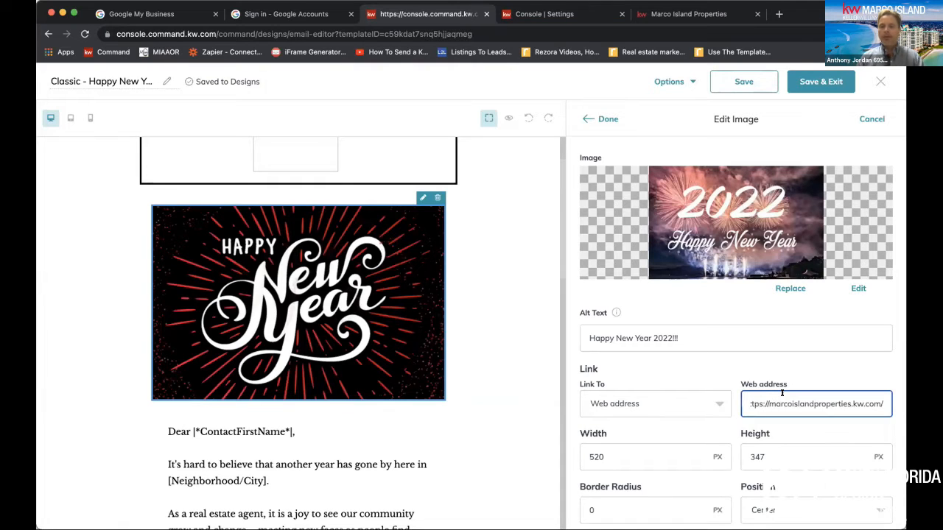
scroll(782, 393, down, 1)
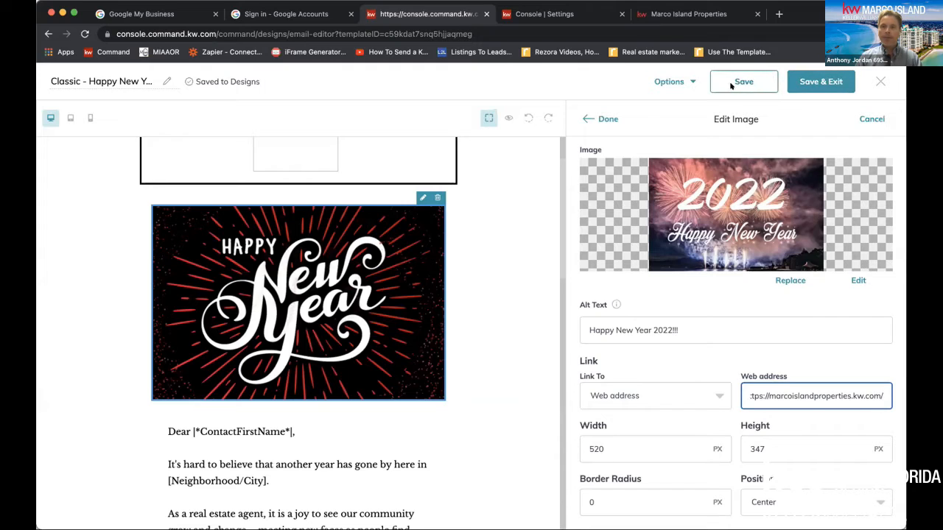
click(606, 118)
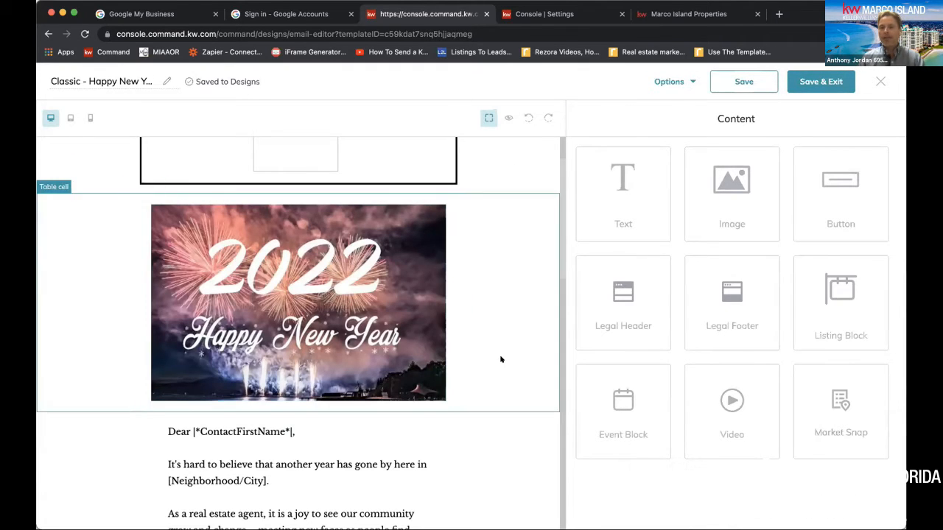
Preview the Classic - Happy New Year email in desktop view and review its image, letter text, contact block and footer
scroll(508, 331, down, 5)
scroll(508, 333, up, 6)
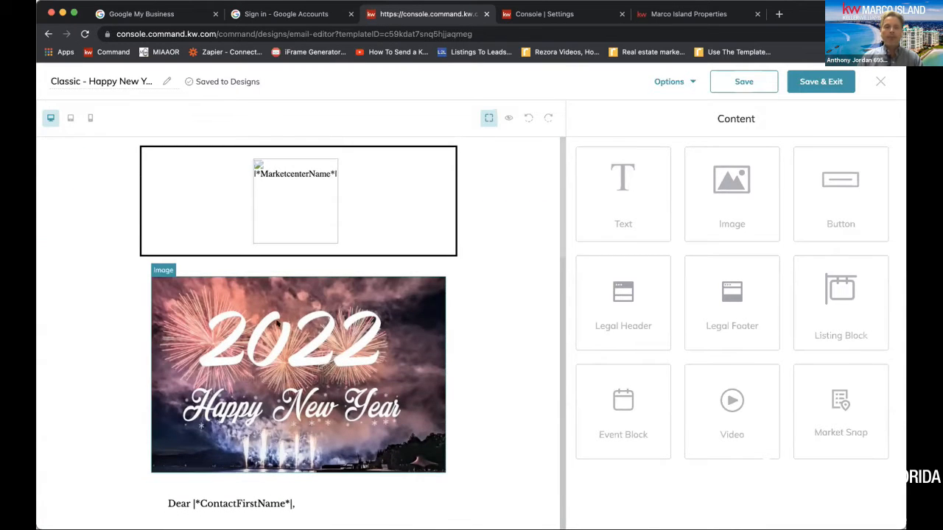
click(507, 117)
scroll(287, 261, down, 5)
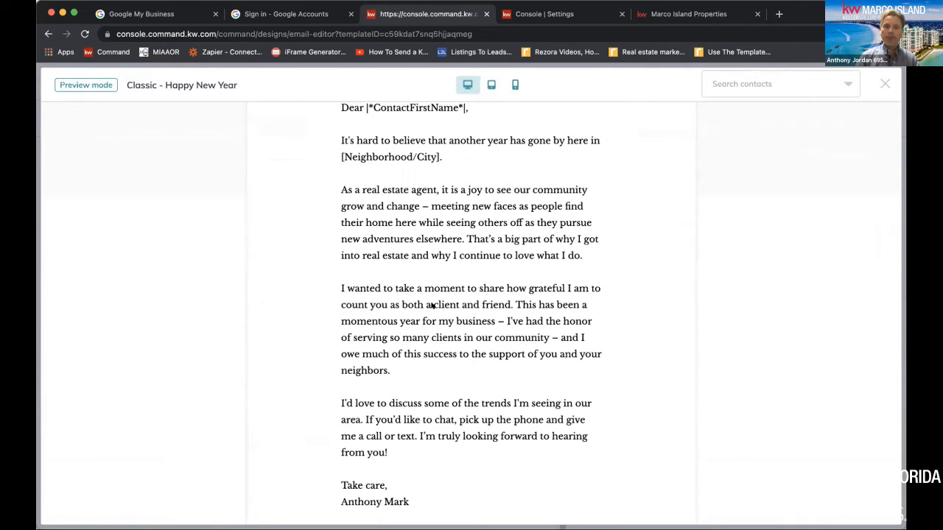
scroll(402, 277, down, 5)
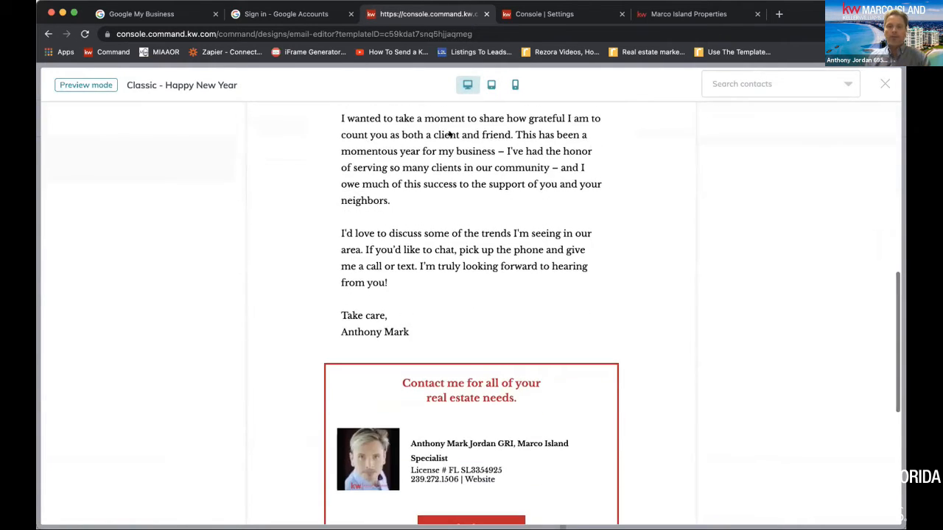
scroll(402, 364, down, 10)
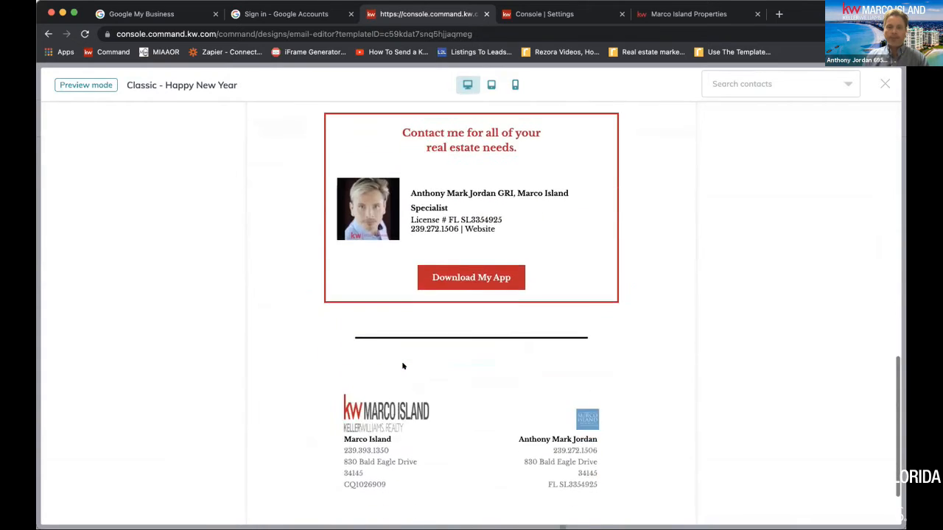
scroll(403, 367, up, 15)
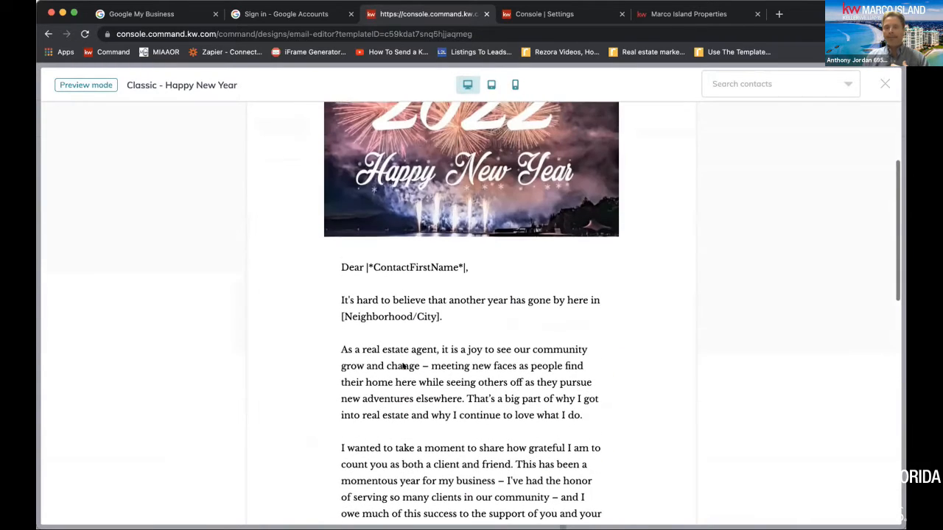
Preview the email's greeting with the first contact in the list filled in, and close the preview
scroll(404, 366, up, 5)
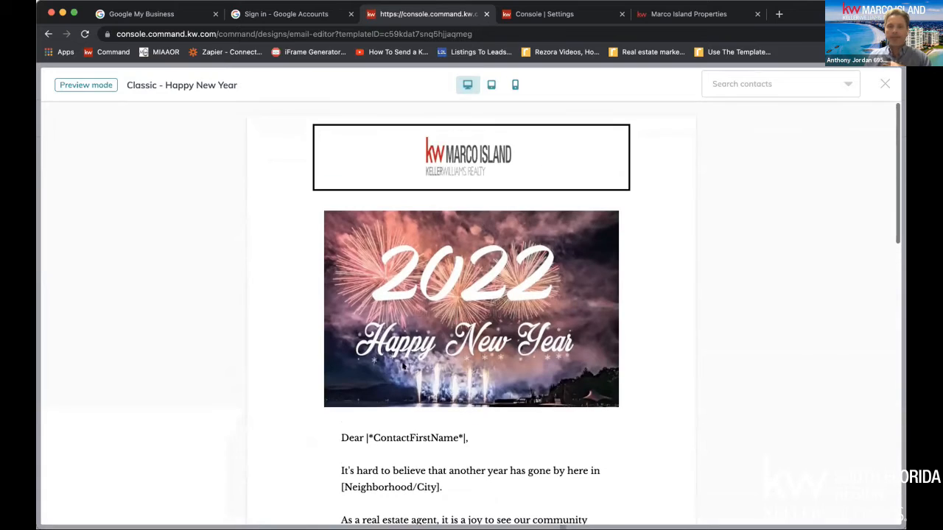
click(831, 85)
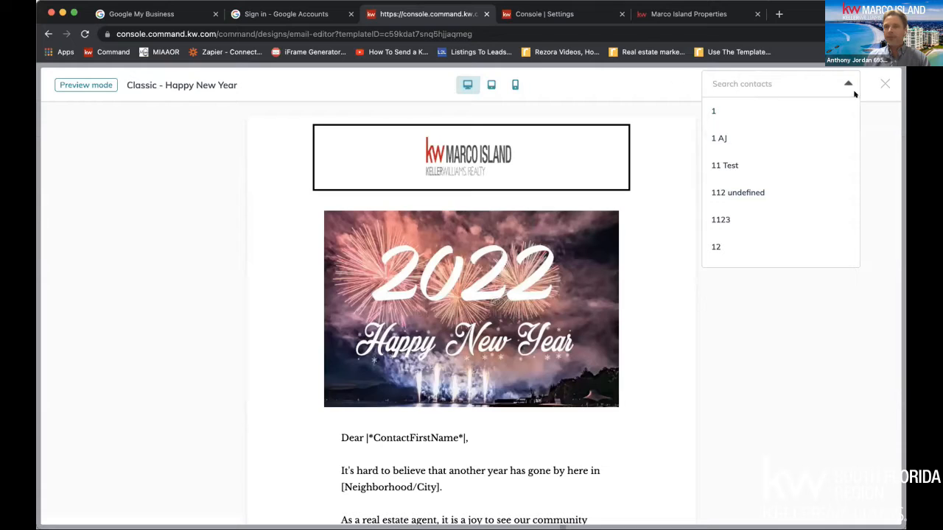
click(715, 104)
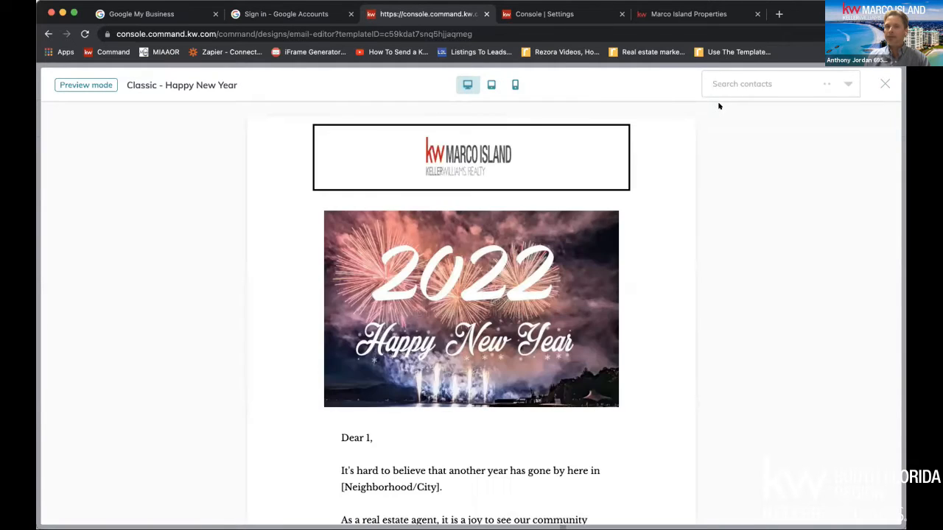
click(883, 84)
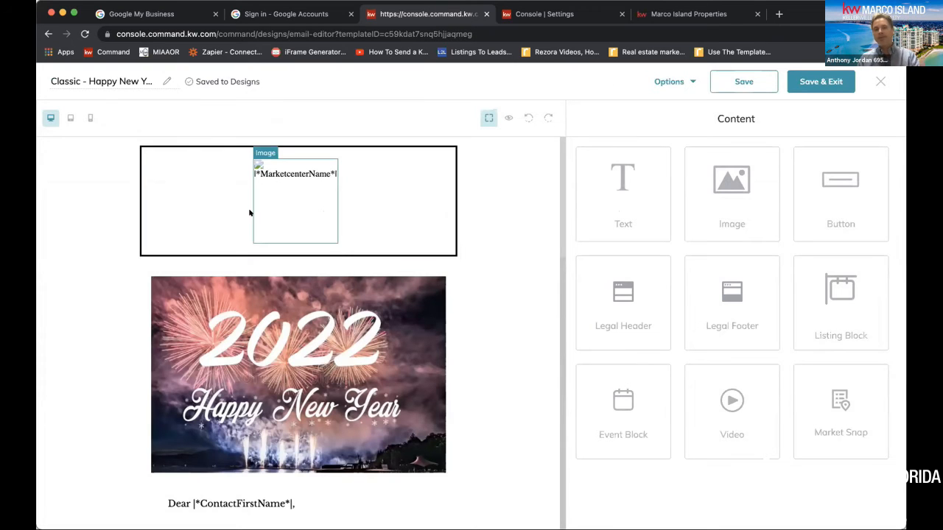
Rename the email design to "2022 - Happy New Year", and save and exit it
scroll(309, 222, down, 10)
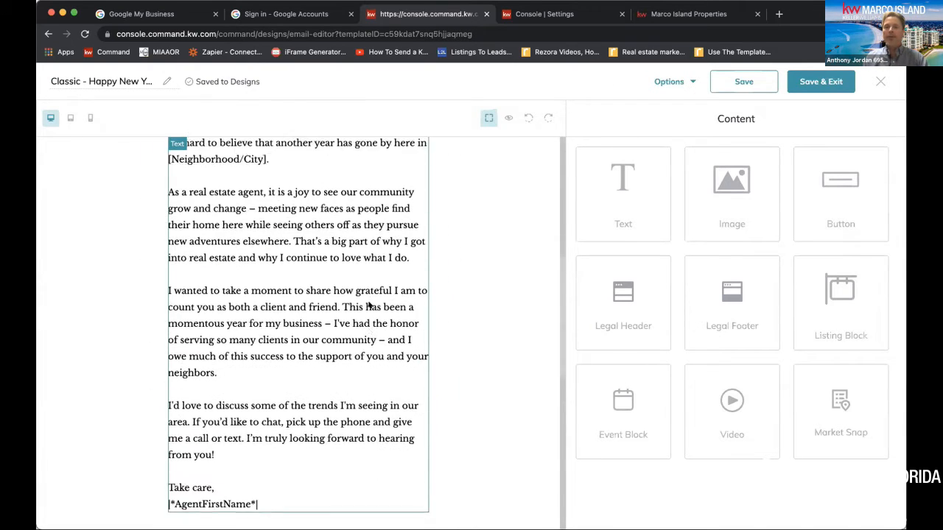
scroll(370, 304, down, 1)
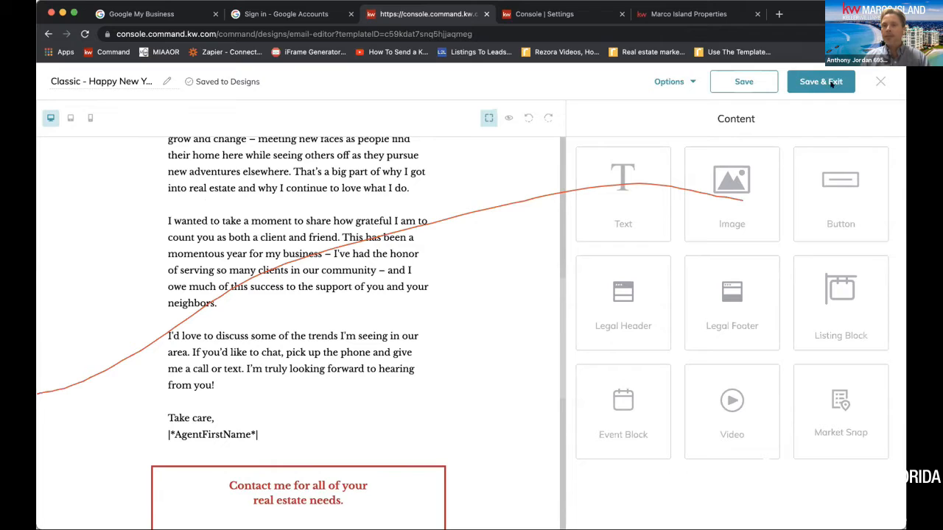
click(98, 80)
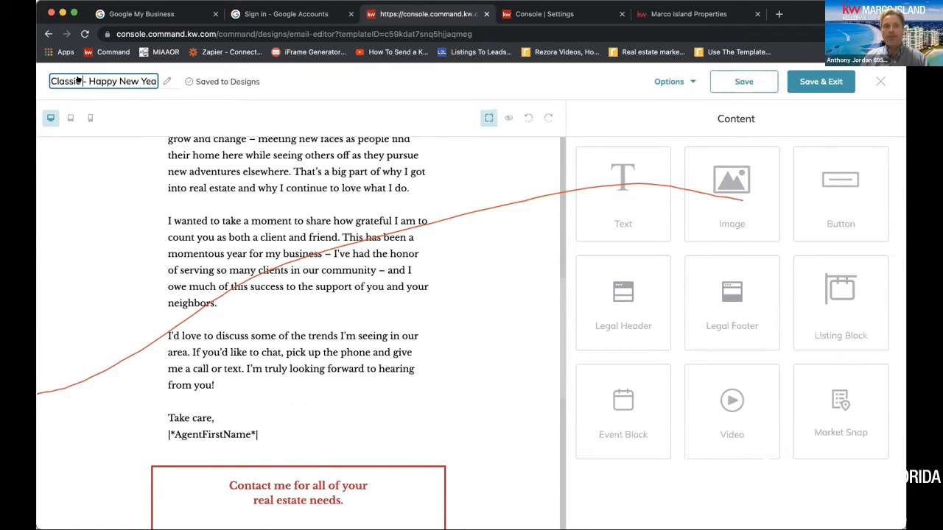
triple_click(74, 80)
click(81, 78)
drag(81, 78, 41, 78)
text(2022)
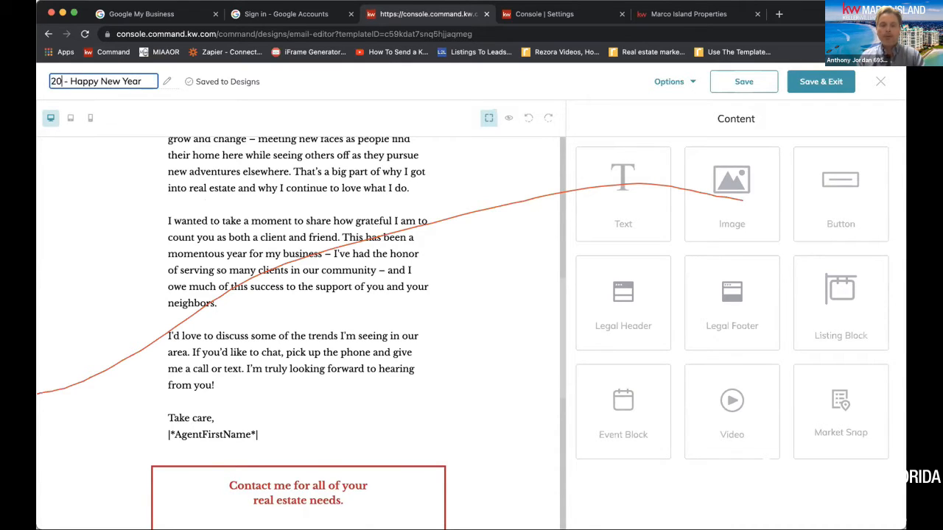
click(821, 81)
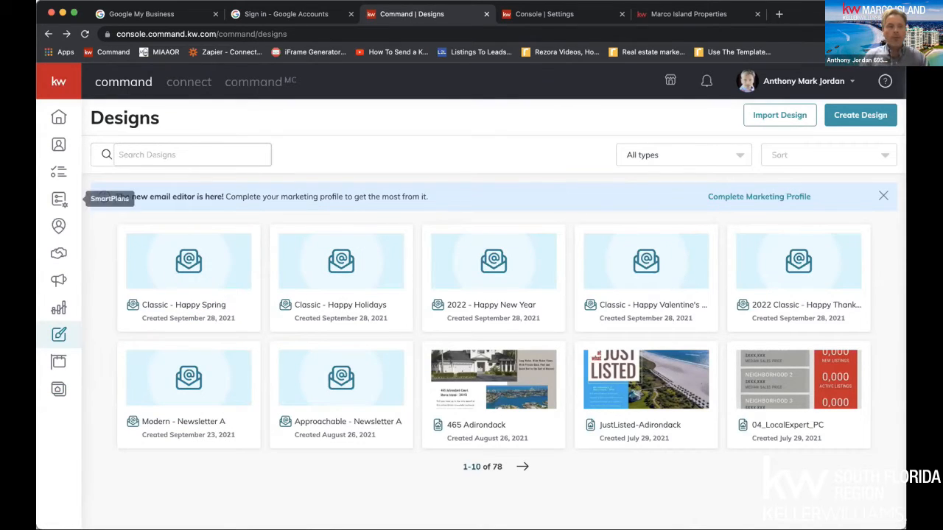
Create a new Command Email campaign named "HNW" with the goal Brand Awareness
click(62, 280)
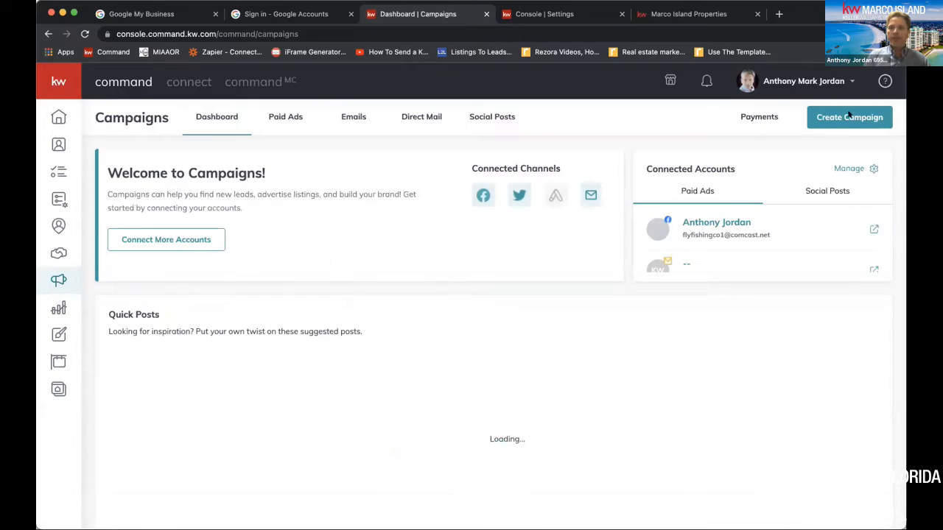
click(859, 117)
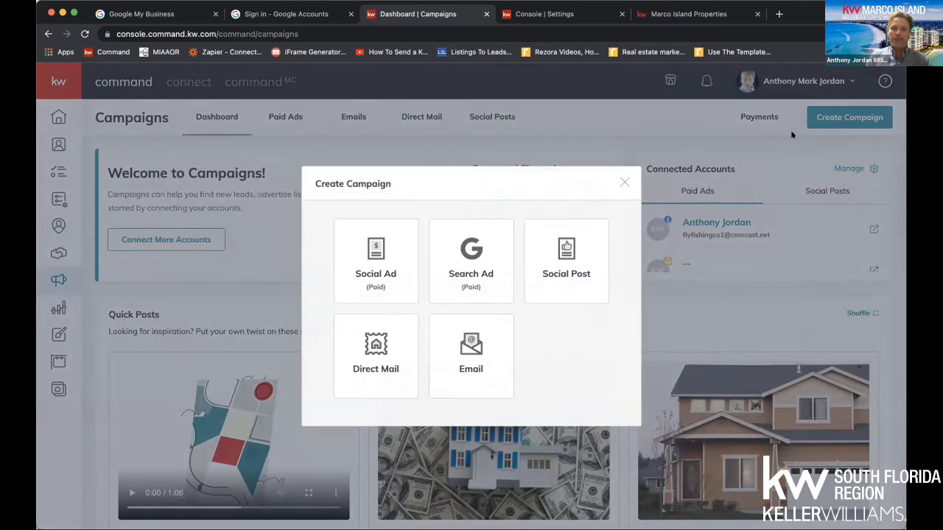
click(476, 354)
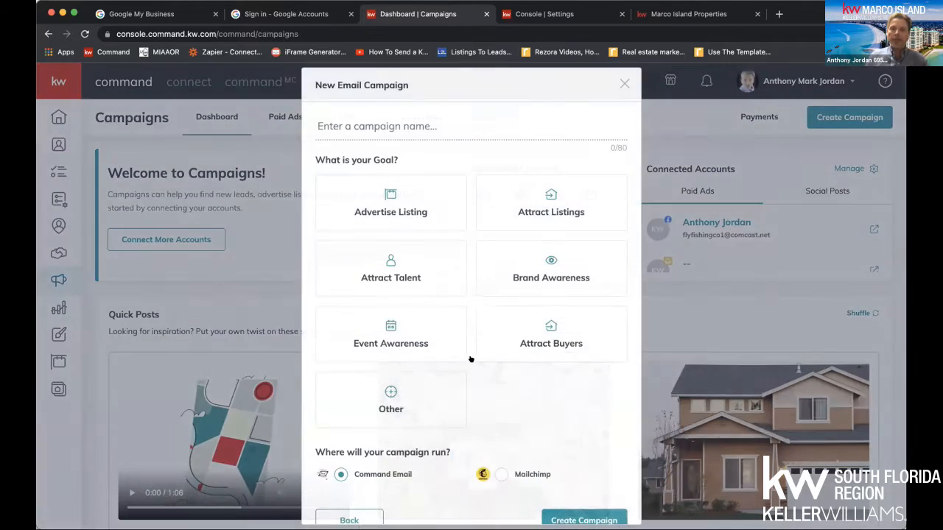
click(526, 279)
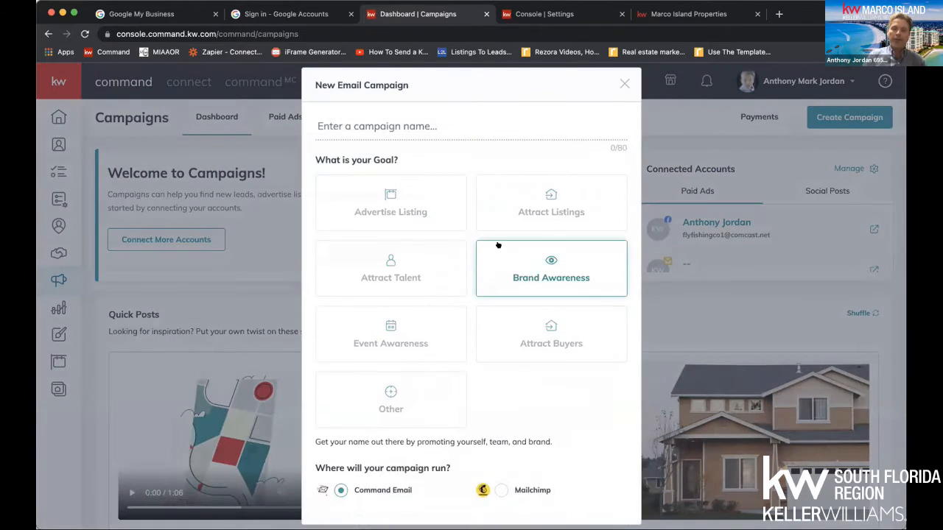
click(394, 134)
text(HNW)
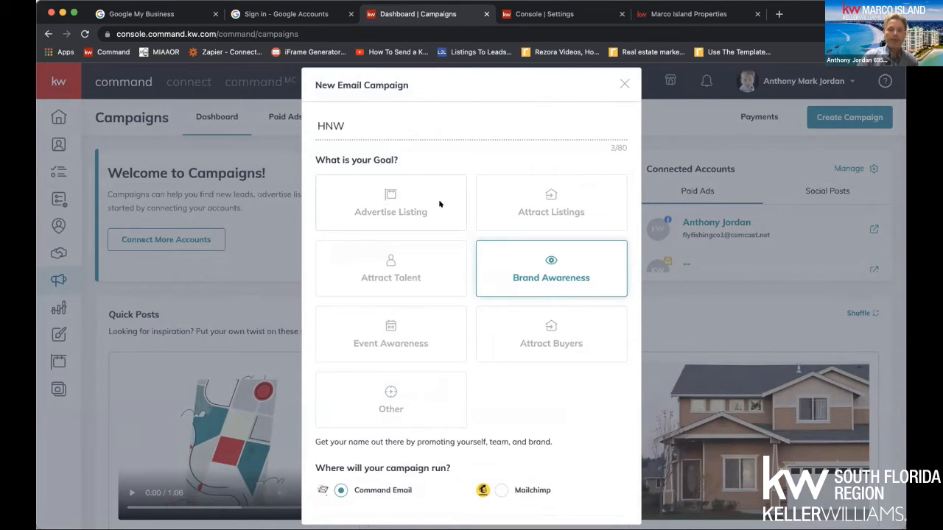
scroll(504, 386, down, 1)
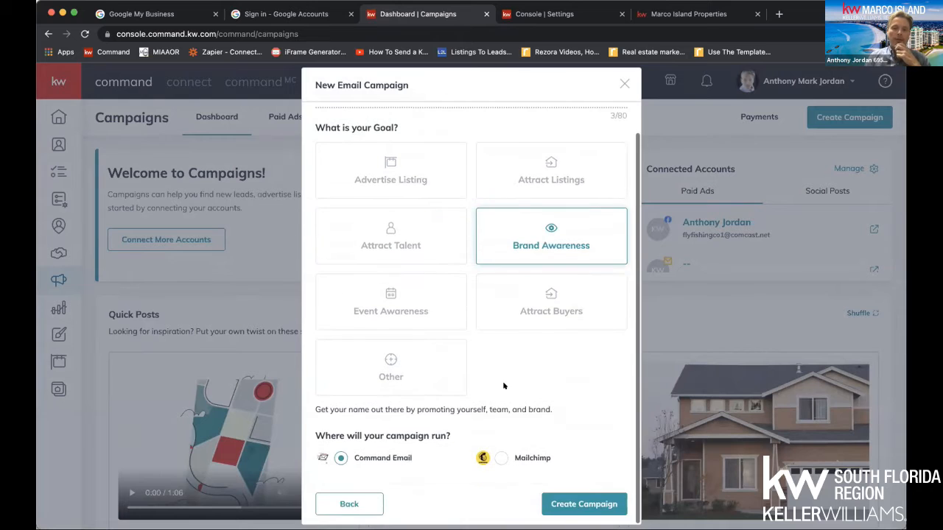
click(558, 505)
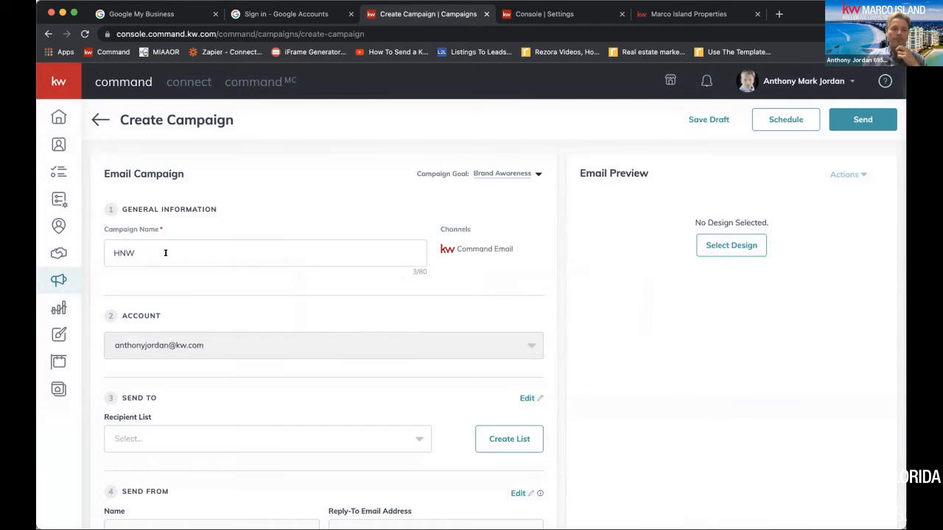
Choose "2022 SOI" as the campaign's recipient list
scroll(177, 262, down, 3)
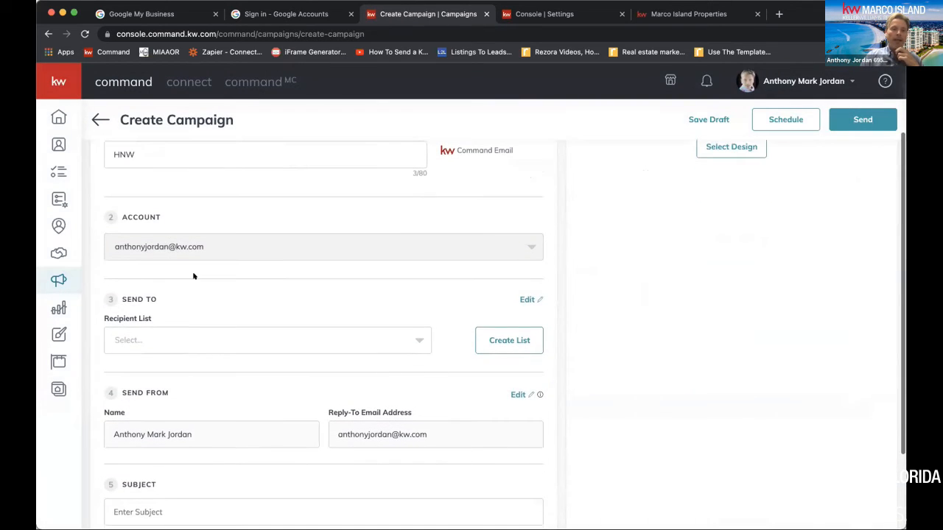
click(257, 335)
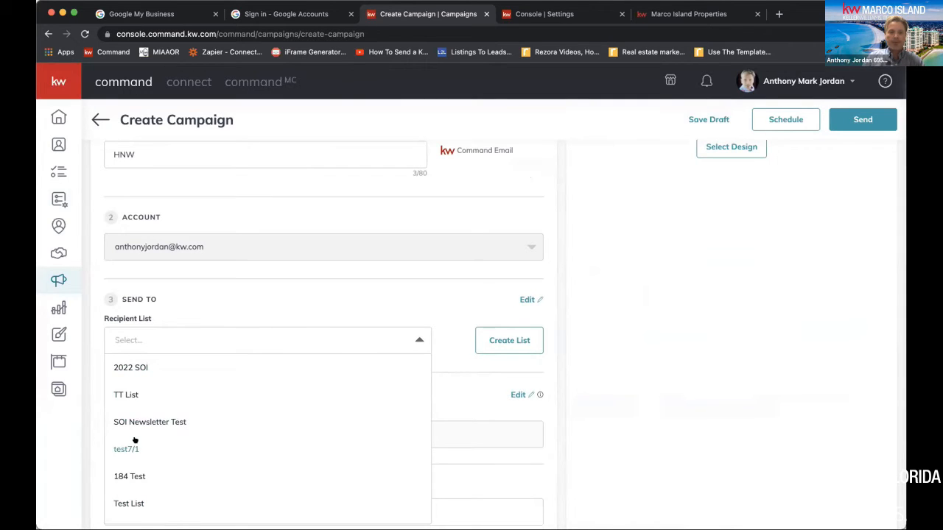
click(150, 367)
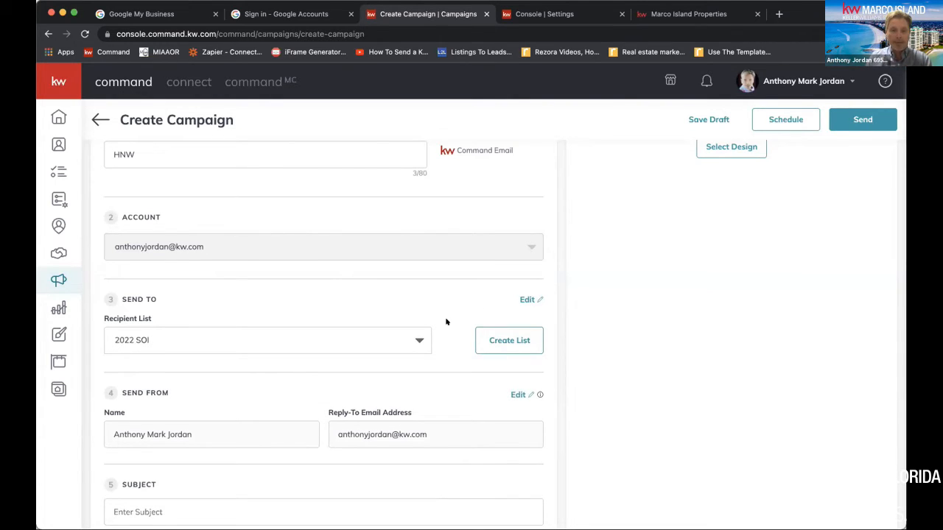
Enter "Happy New Year 2022!!!!!" as the campaign's email subject
scroll(445, 322, down, 3)
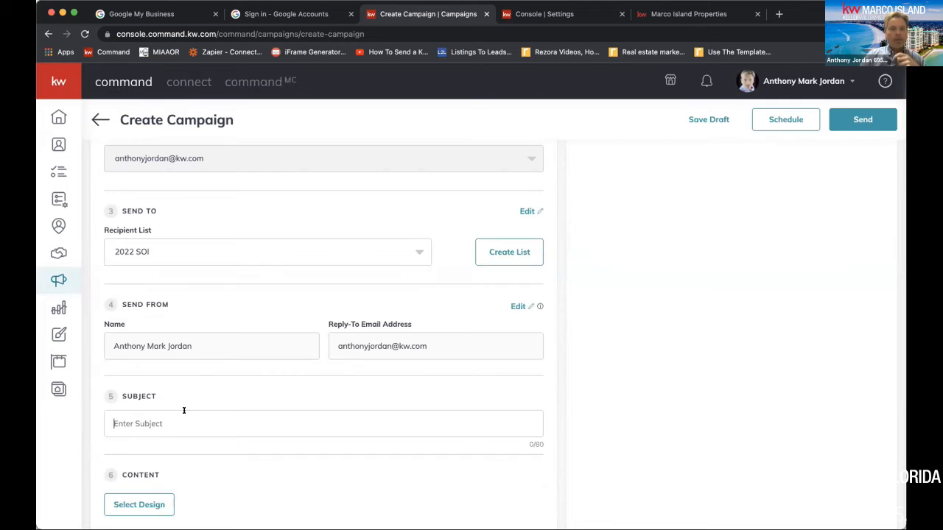
text(Happy New)
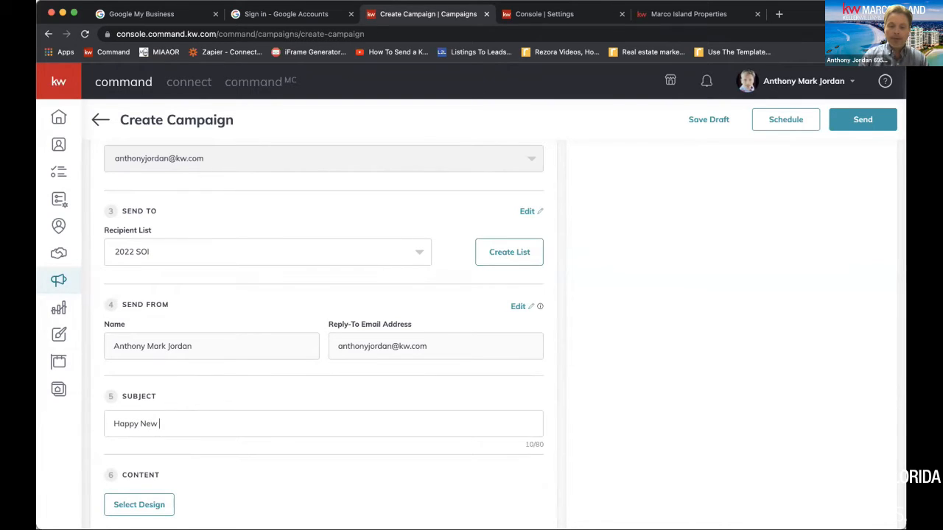
text( Year 2)
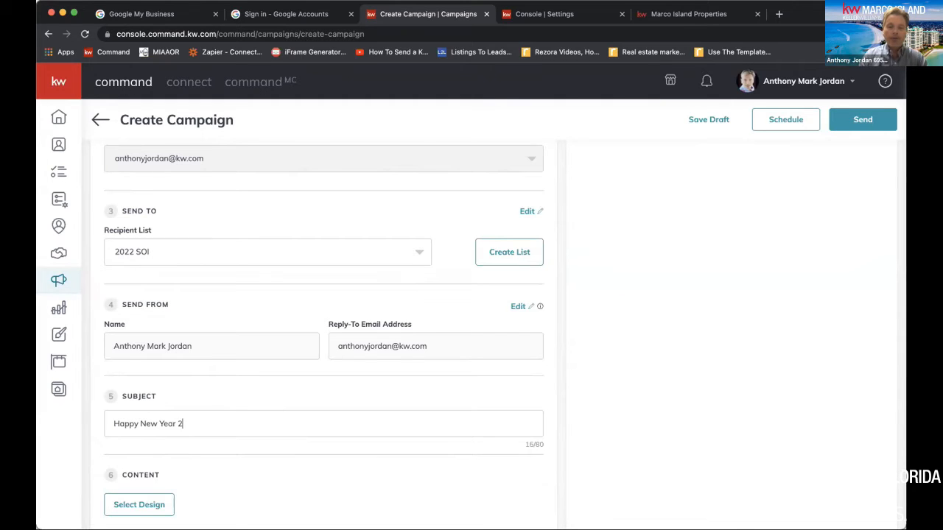
text(022!!!!!)
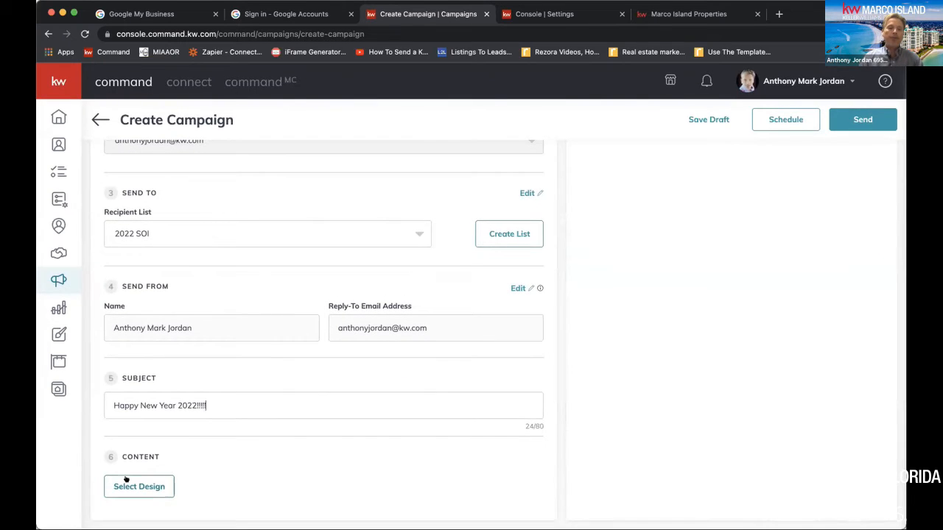
Use the "2022 - Happy New Year" template from My Templates as the campaign's content and save the design
click(130, 480)
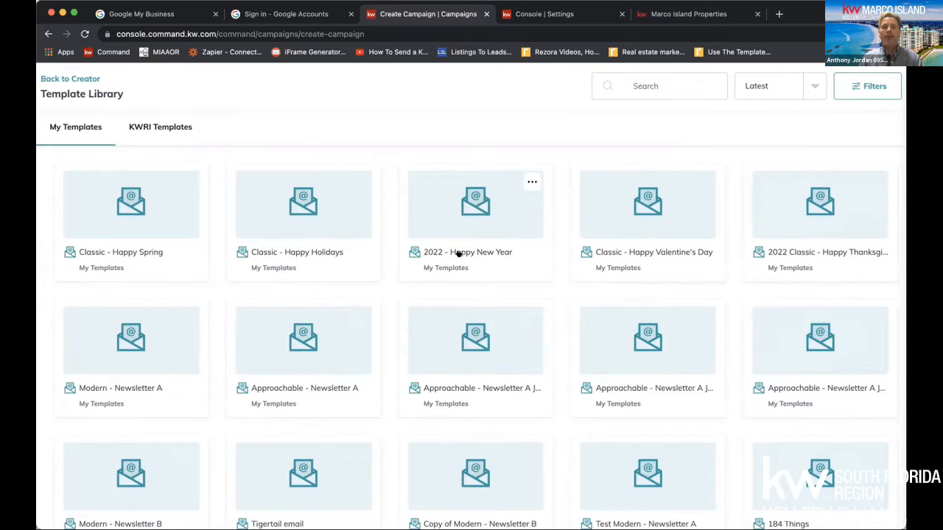
click(466, 226)
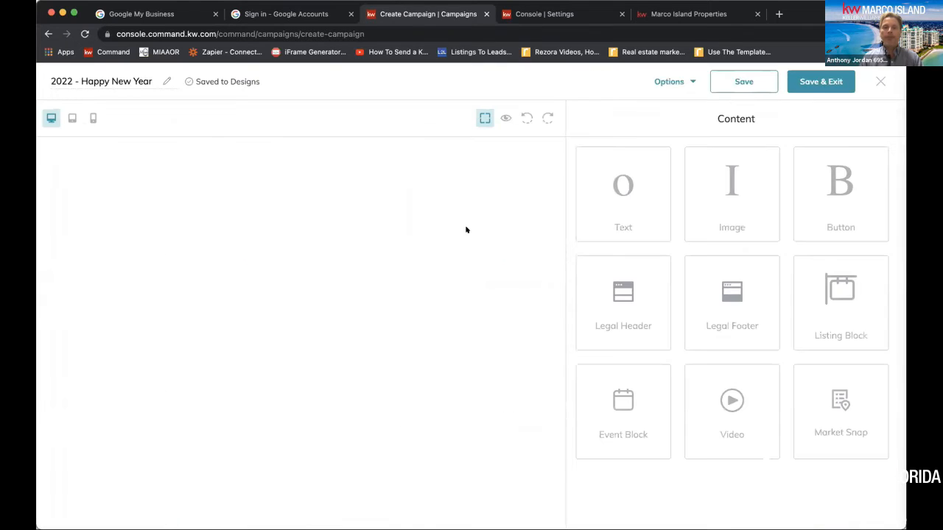
click(820, 85)
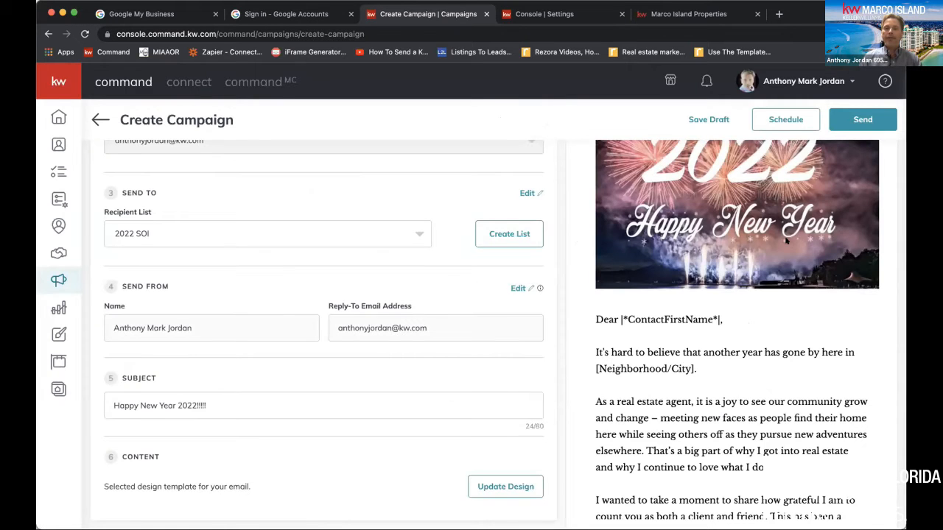
Review the campaign's email preview, checking the header image, greeting, the letter's body paragraphs and the contact block
scroll(786, 241, up, 3)
scroll(786, 241, down, 12)
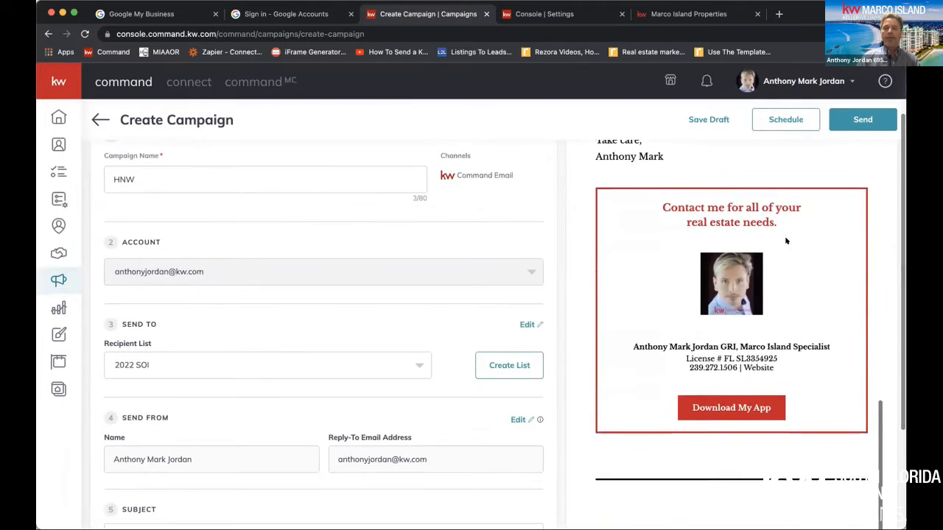
scroll(786, 241, up, 10)
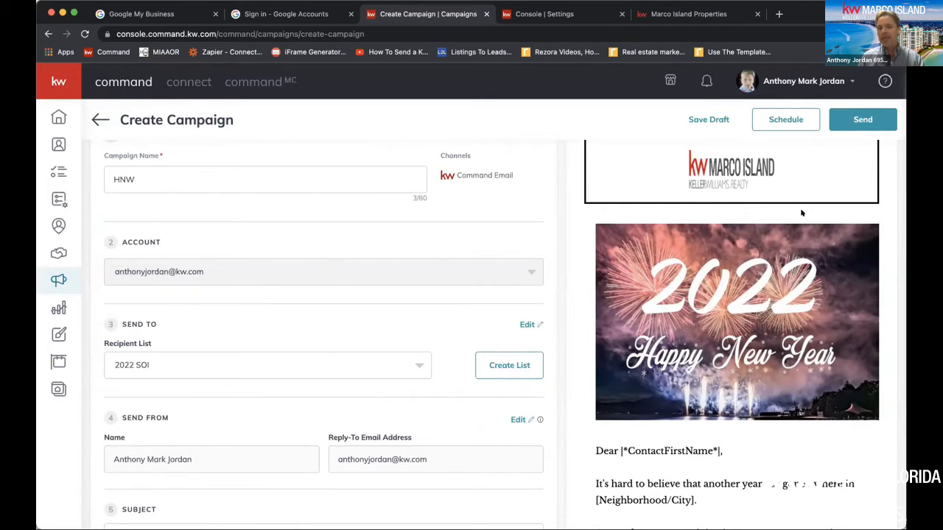
scroll(802, 213, down, 10)
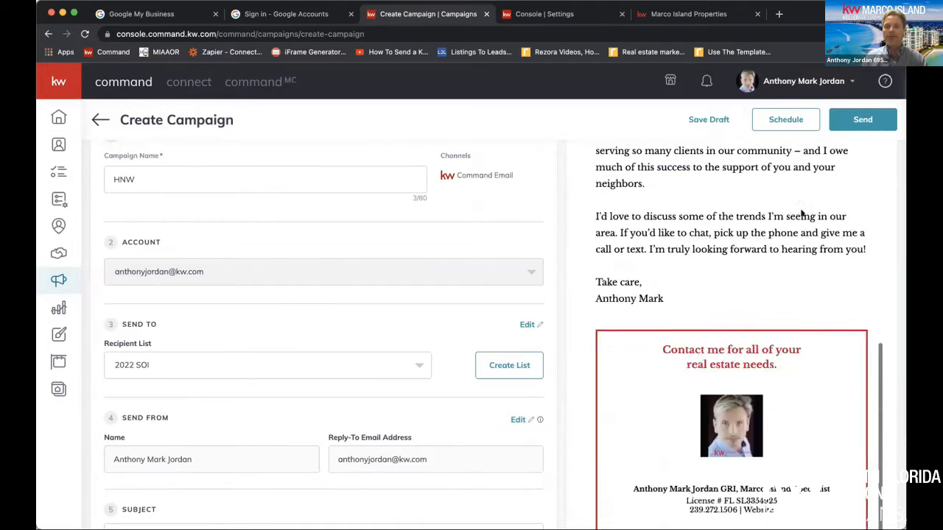
scroll(801, 213, up, 5)
scroll(802, 213, up, 3)
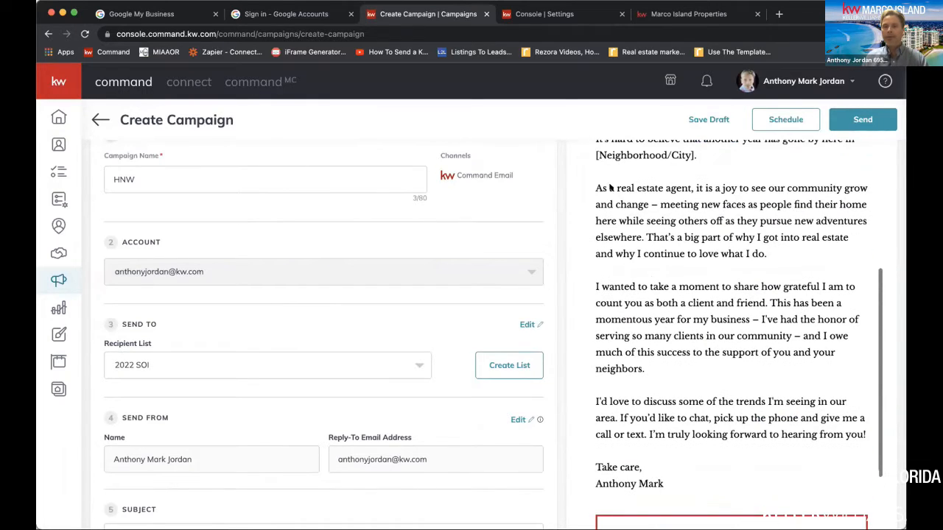
drag(595, 188, 868, 435)
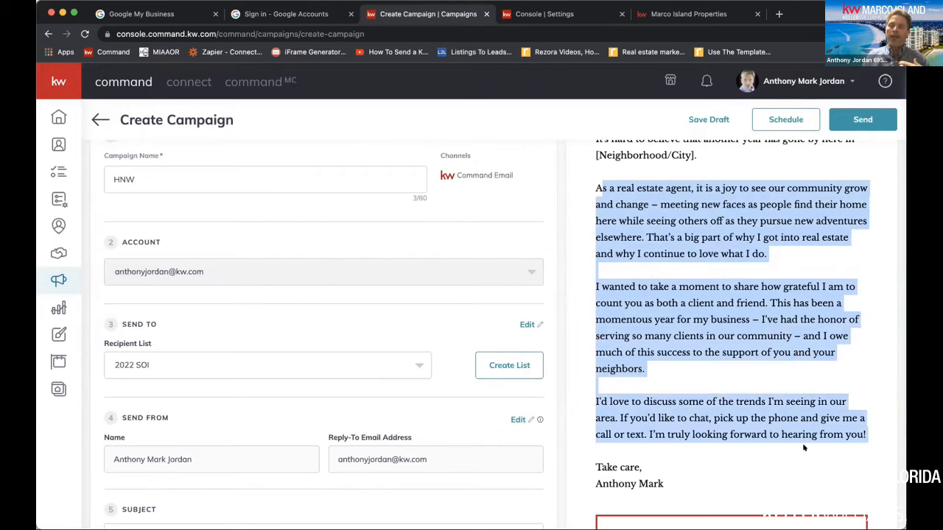
scroll(803, 443, up, 2)
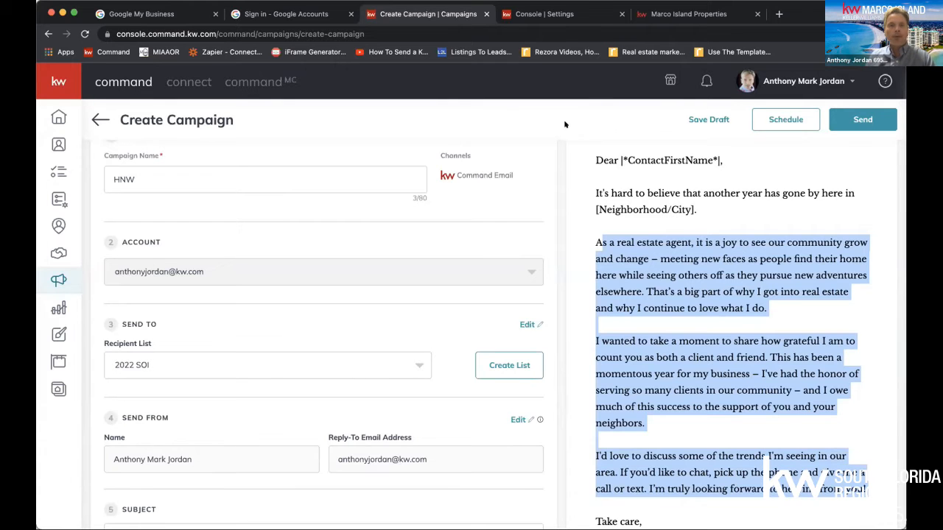
Save the HNW campaign as a draft, exit it, and return to the Campaigns dashboard
click(711, 119)
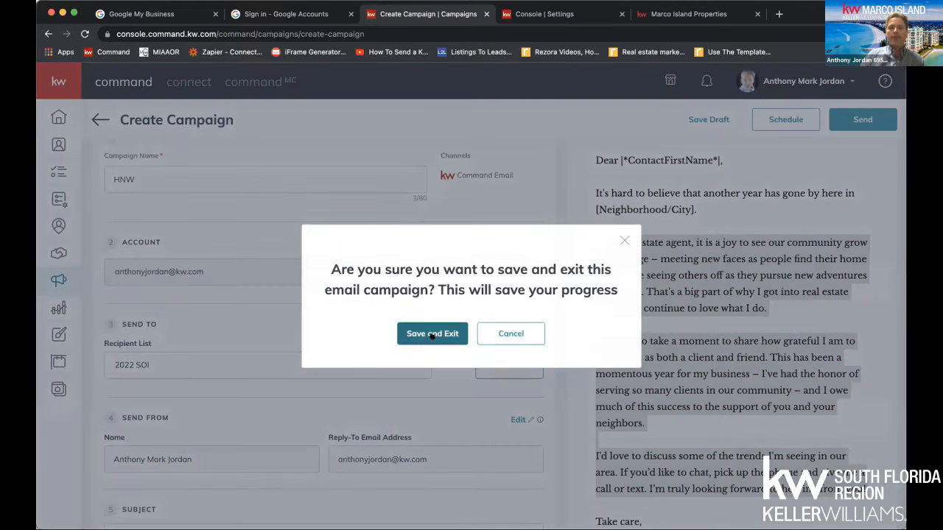
click(430, 334)
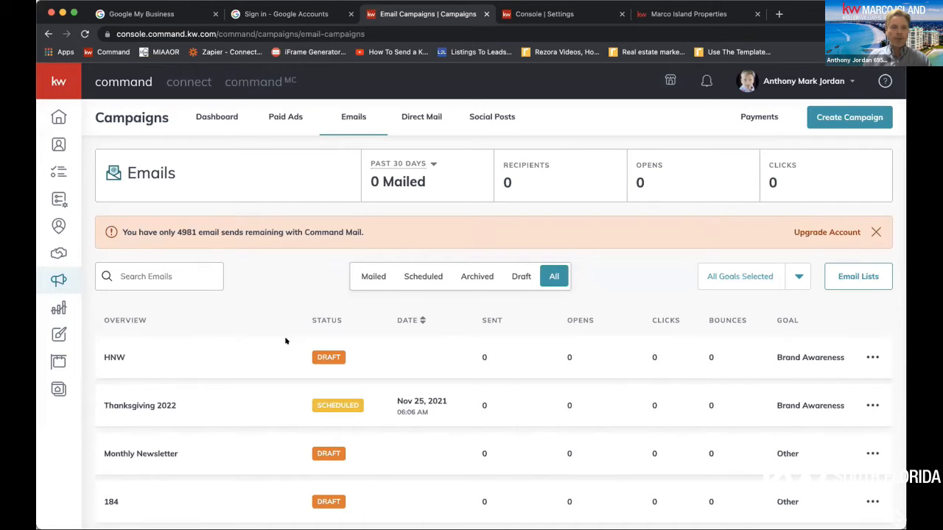
click(59, 274)
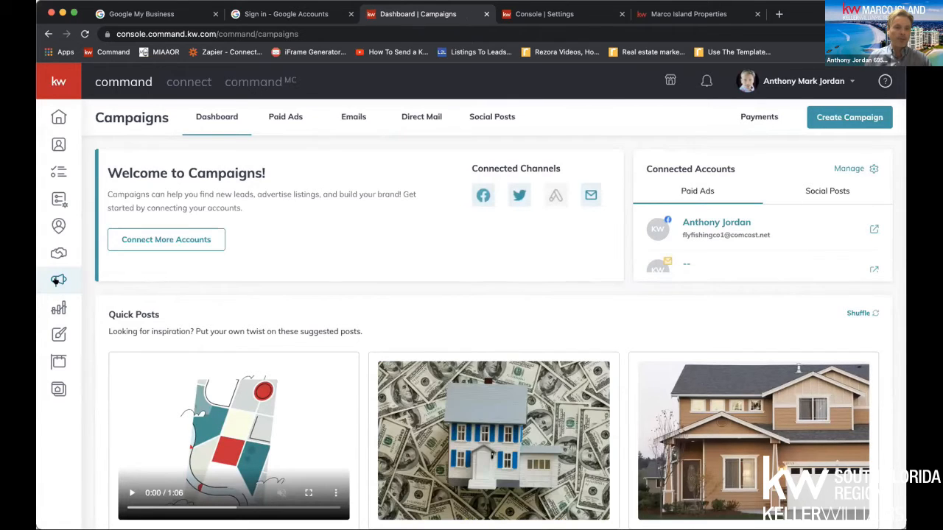
Open the "Classic - Happy Spring" email design from Designs for editing
click(59, 307)
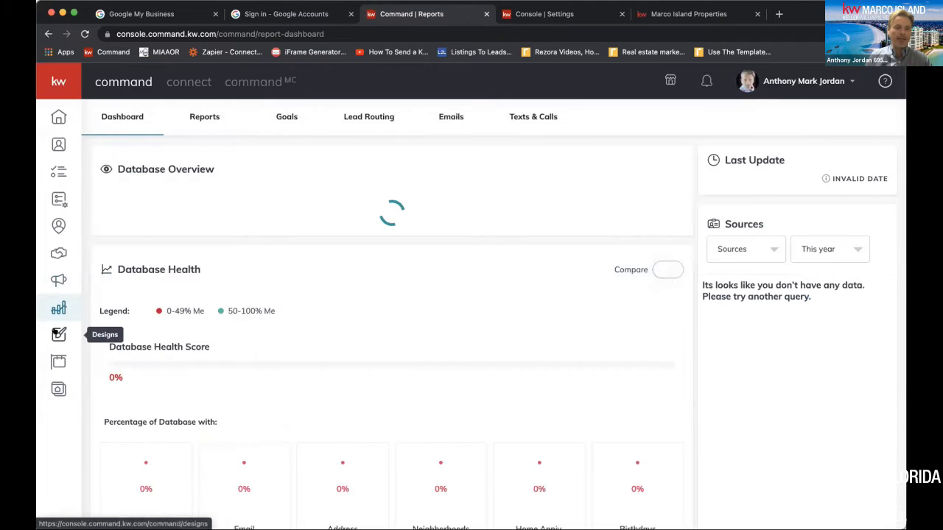
click(56, 333)
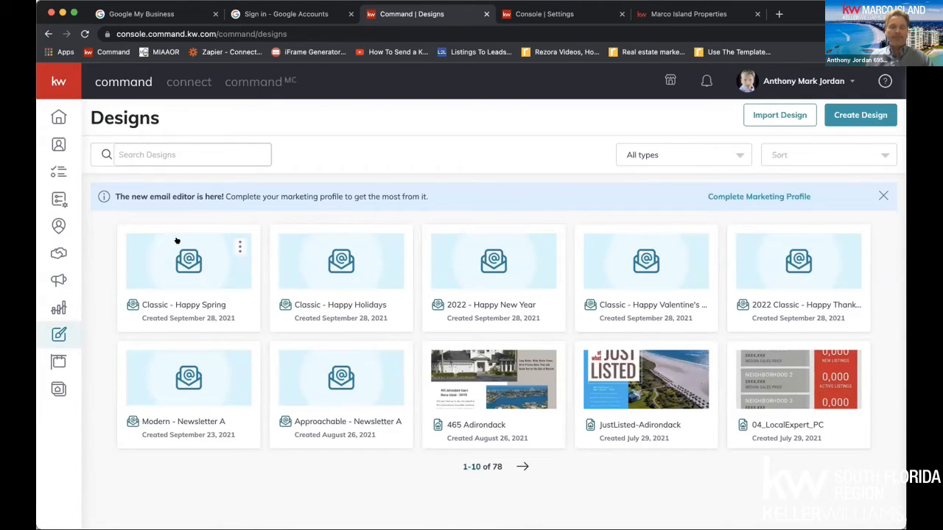
click(192, 256)
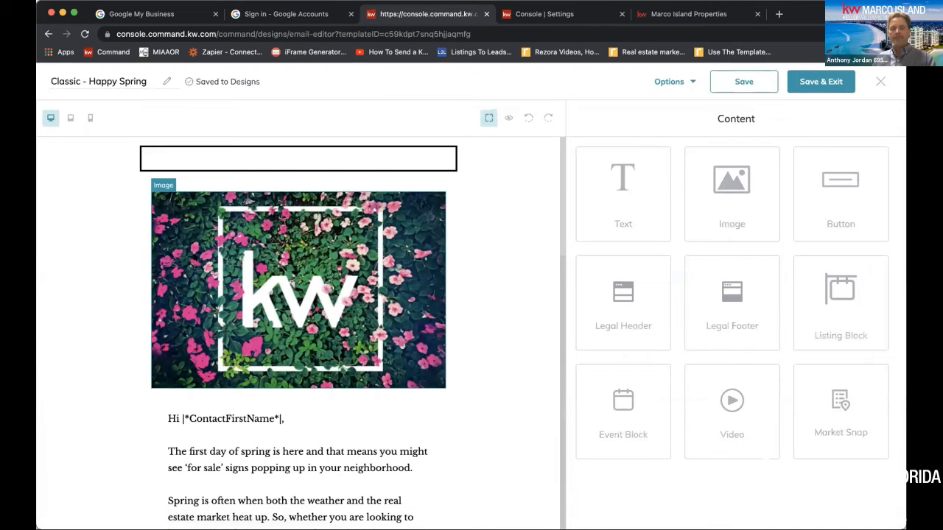
click(298, 375)
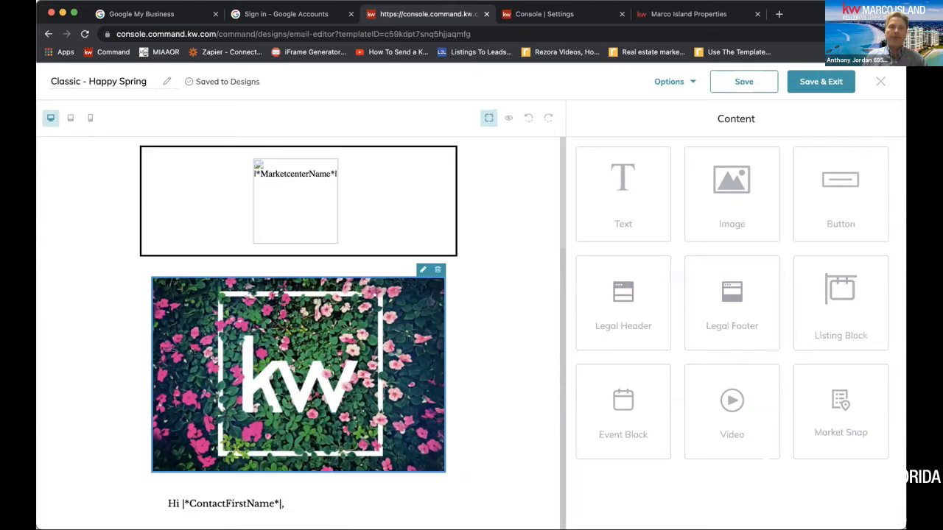
Save the "Classic - Happy Spring" design under its existing name and exit the editor with changes saved
click(98, 81)
drag(146, 81, 88, 79)
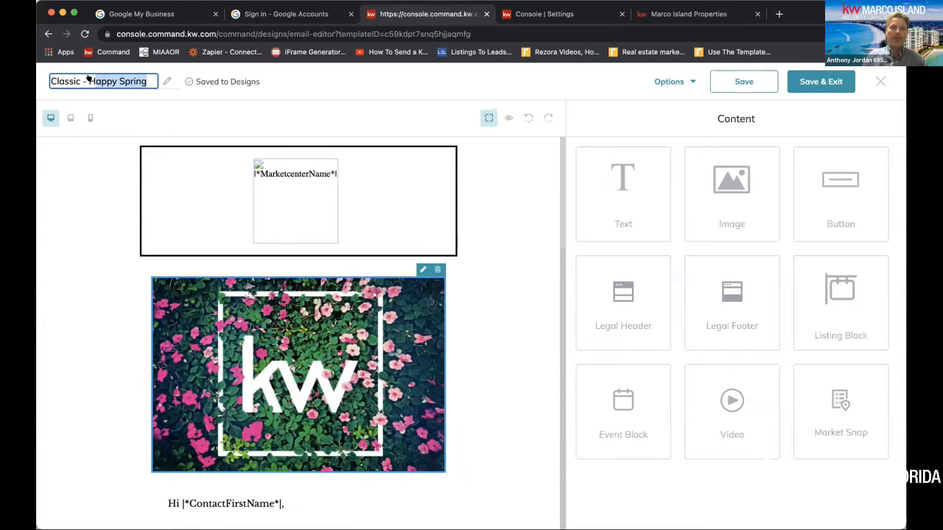
click(744, 79)
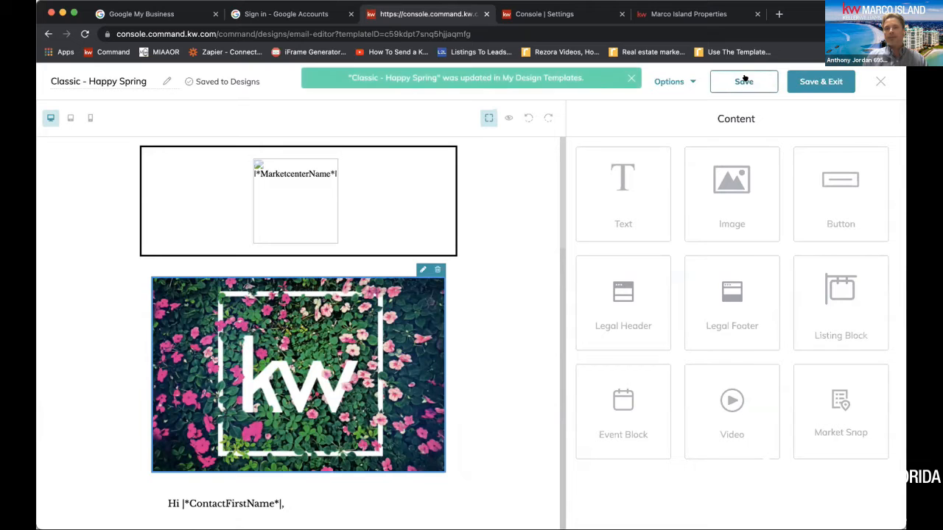
click(880, 81)
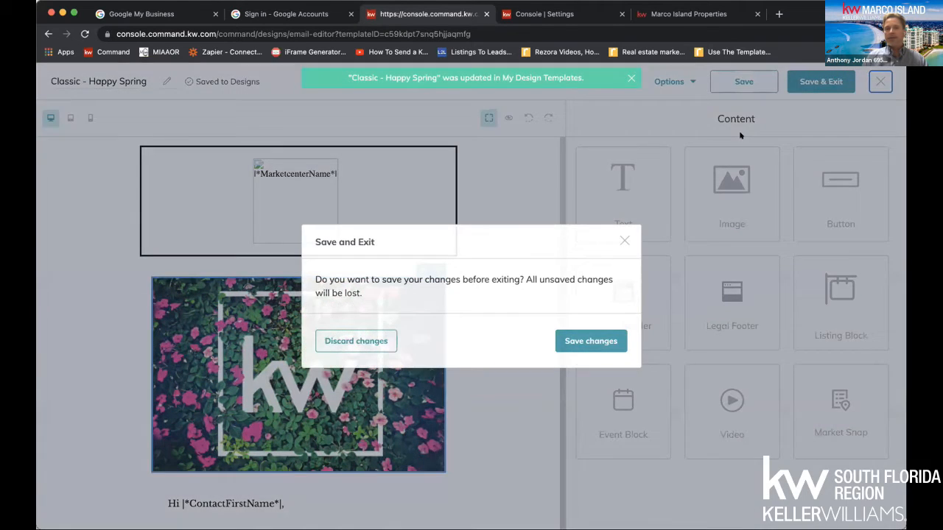
click(586, 337)
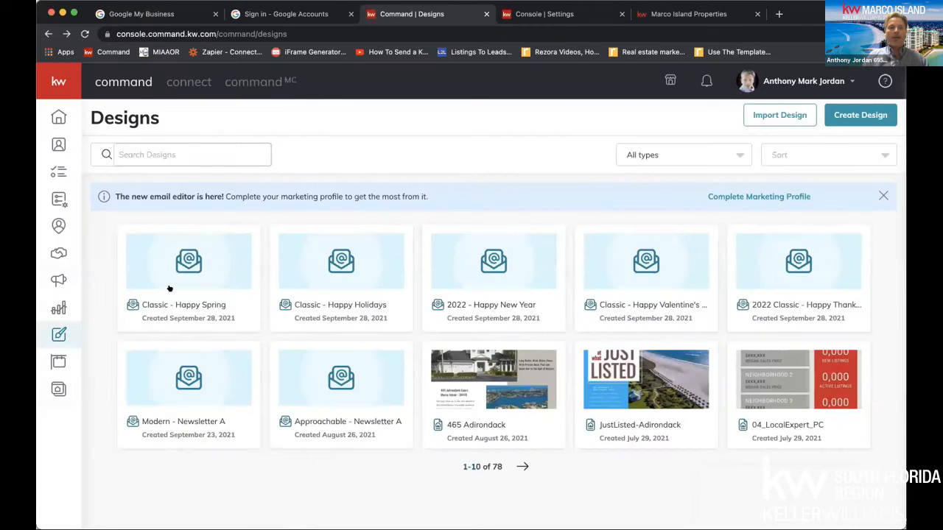
Make a copy of the "Classic - Happy Spring" design and open the copy for editing
click(234, 245)
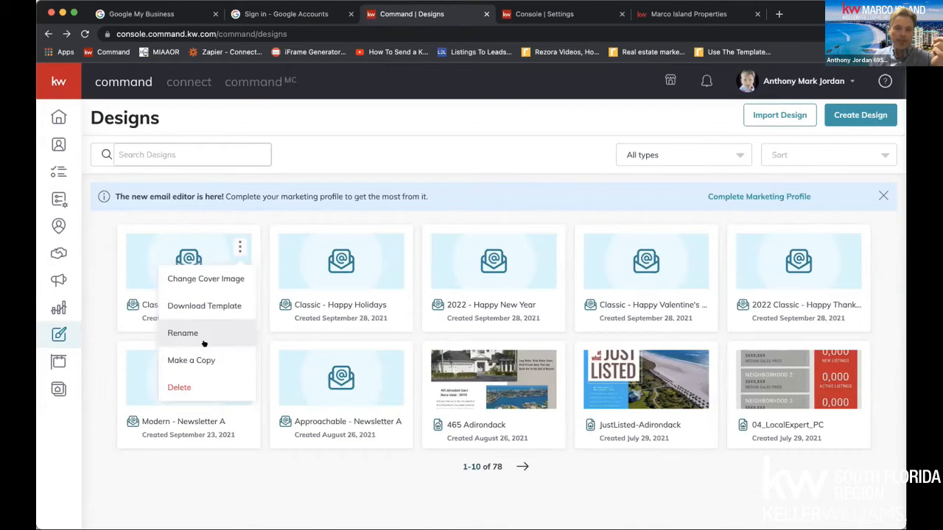
click(191, 360)
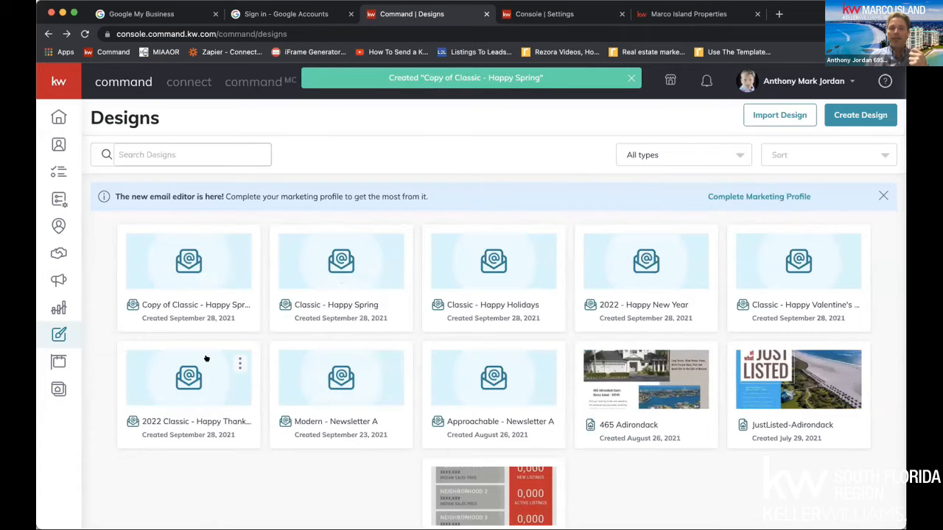
click(239, 247)
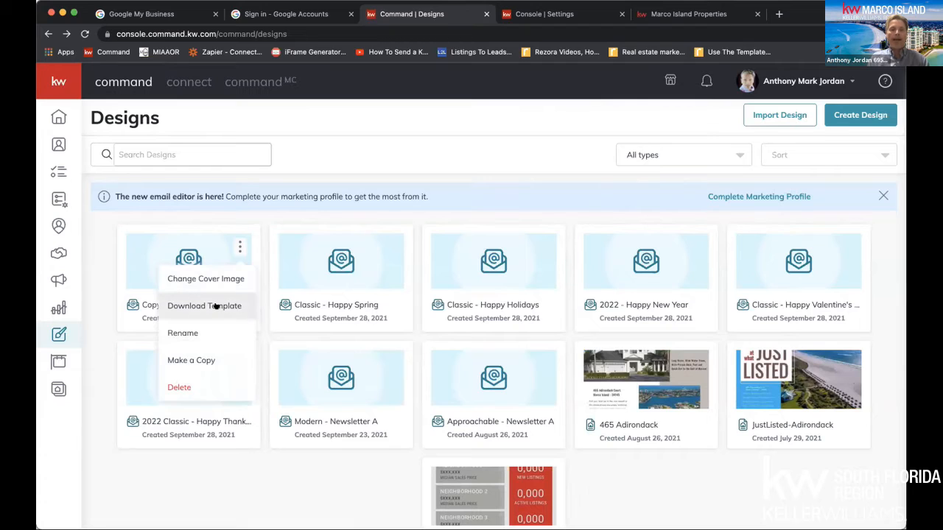
click(189, 245)
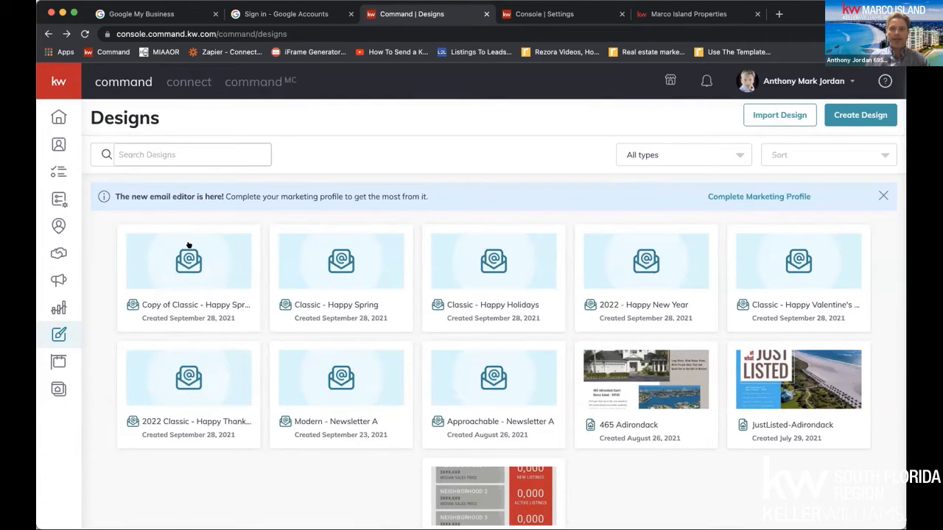
click(188, 253)
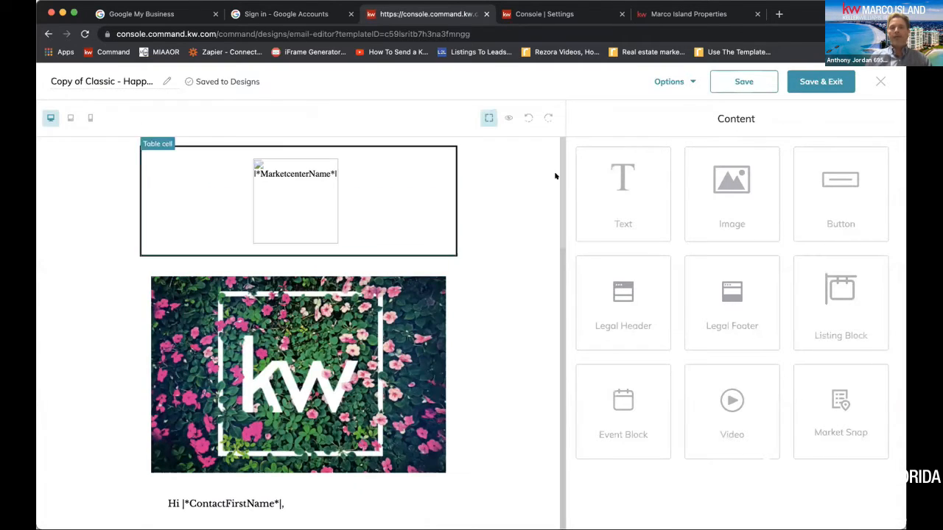
Rename the copied design as "Happy 4th of July 2022"
click(79, 78)
triple_click(79, 78)
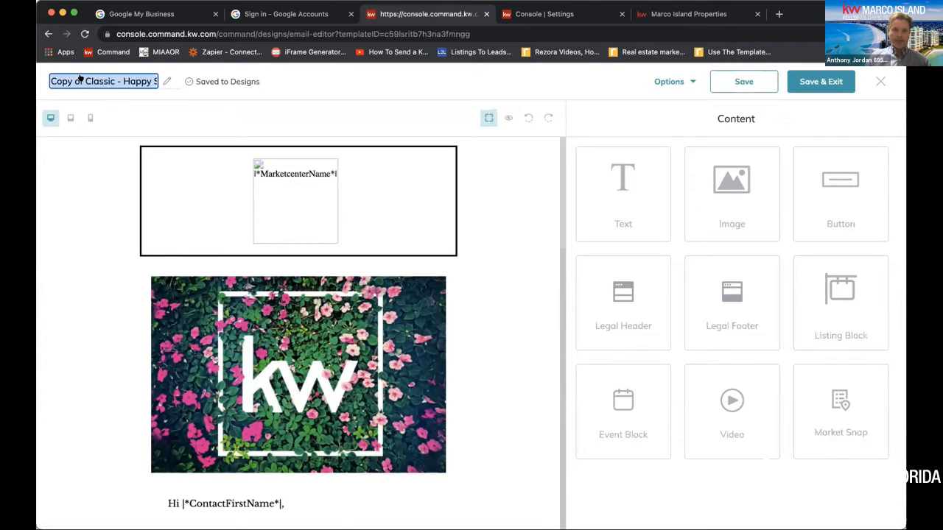
text(Hap)
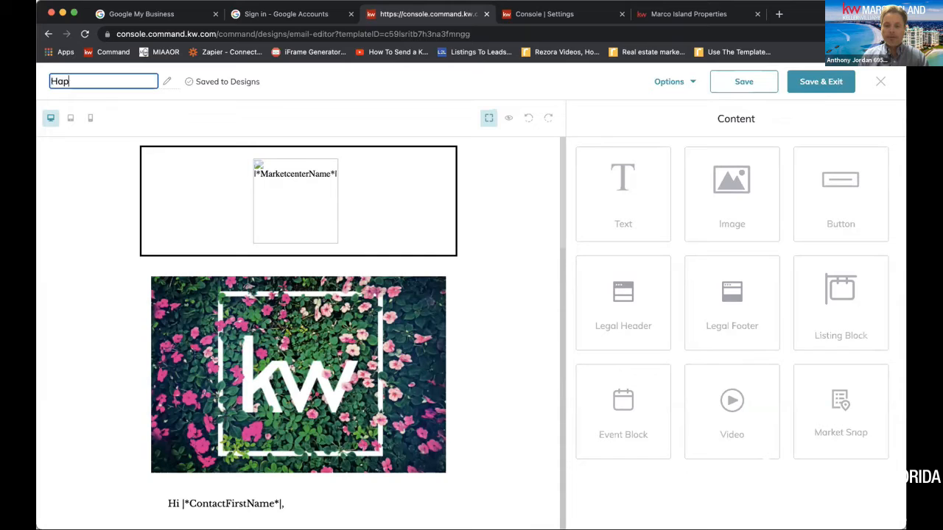
text(py 4th of Jul)
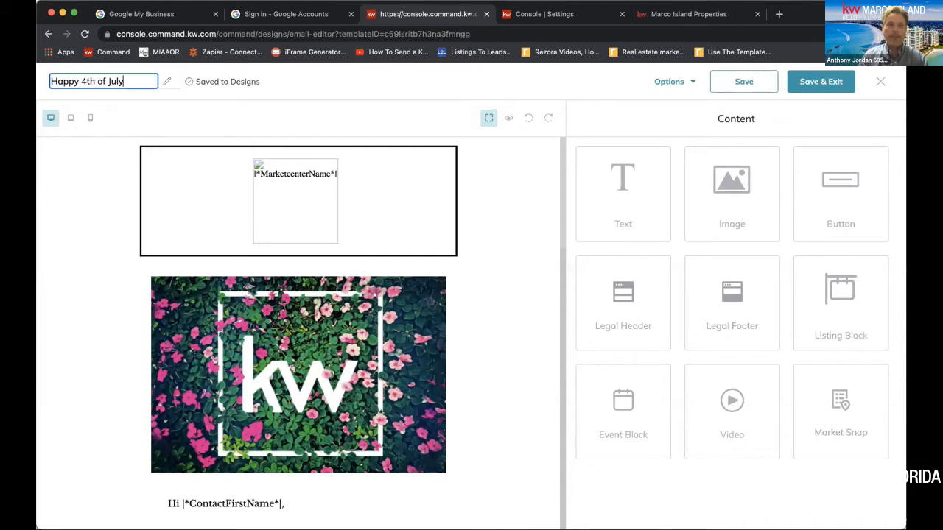
text(y 20222)
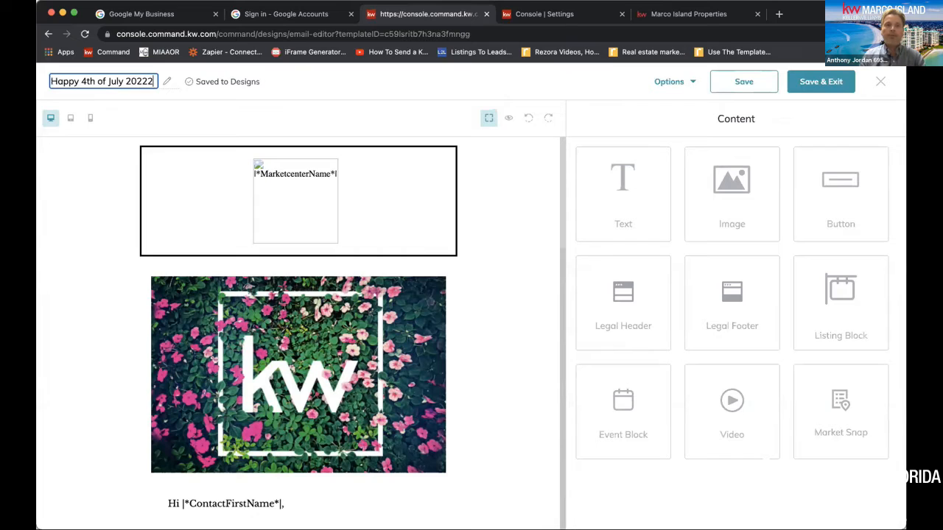
key(BackSpace)
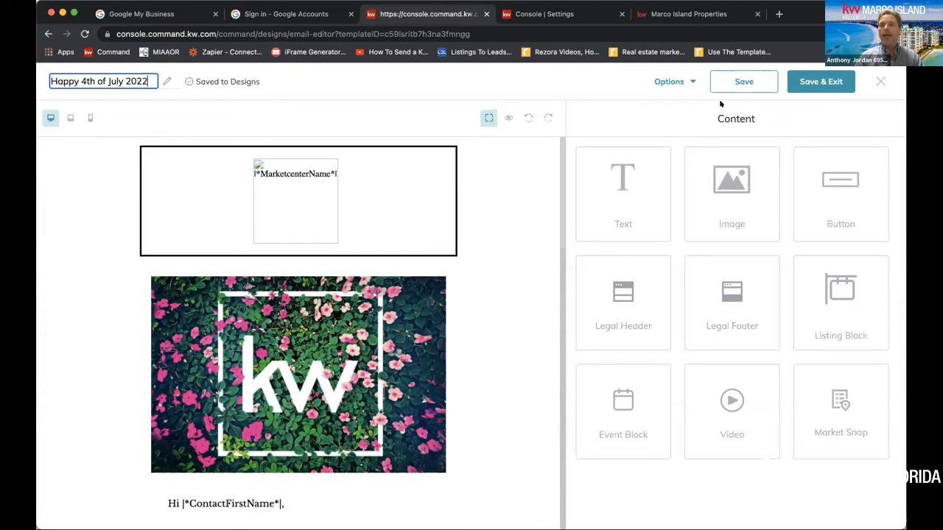
Replace the floral KW header image with the American flag at sunset photo from My Images
click(397, 307)
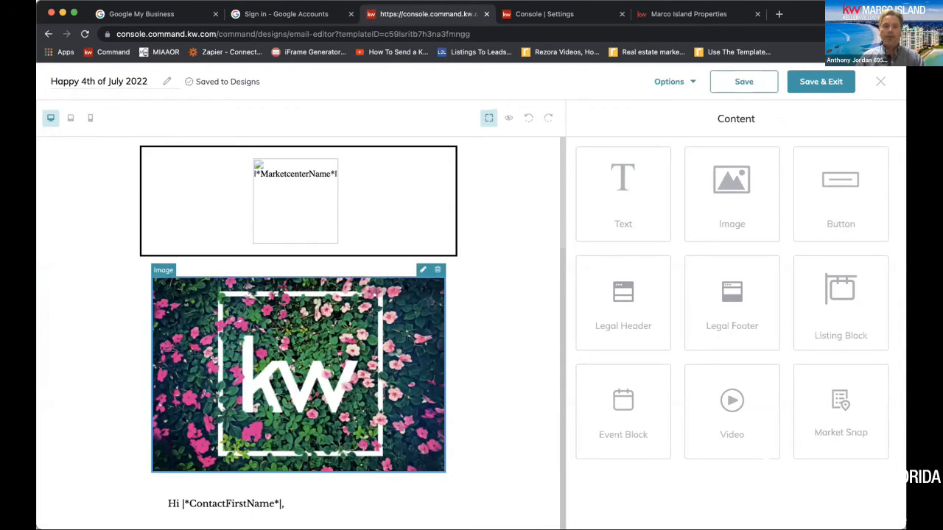
click(421, 270)
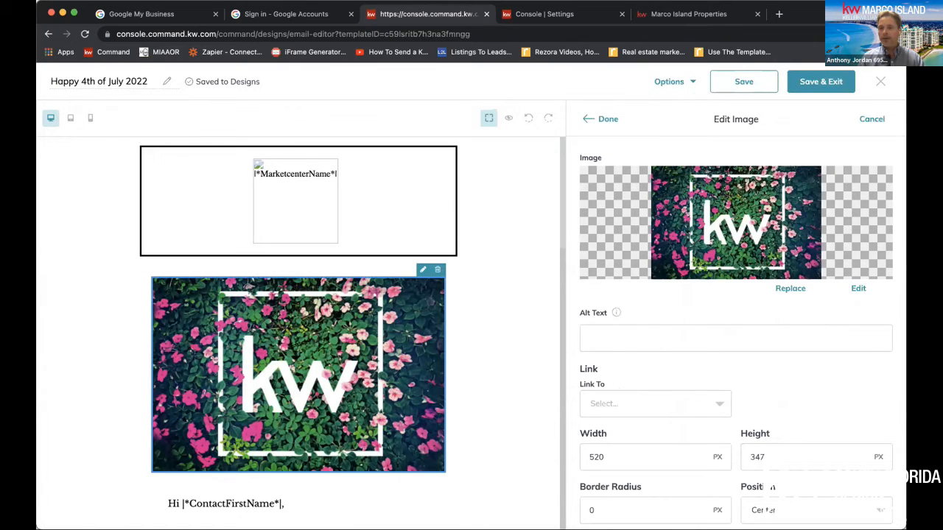
click(789, 287)
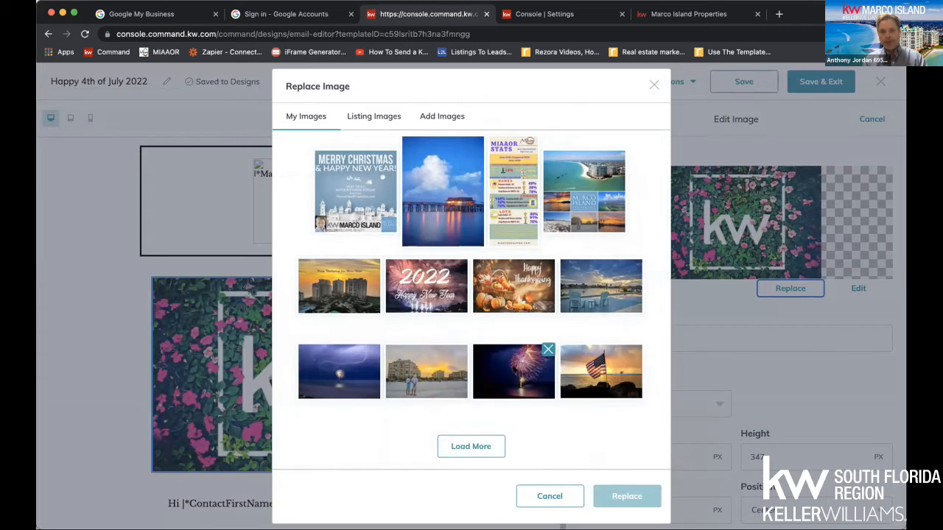
click(520, 368)
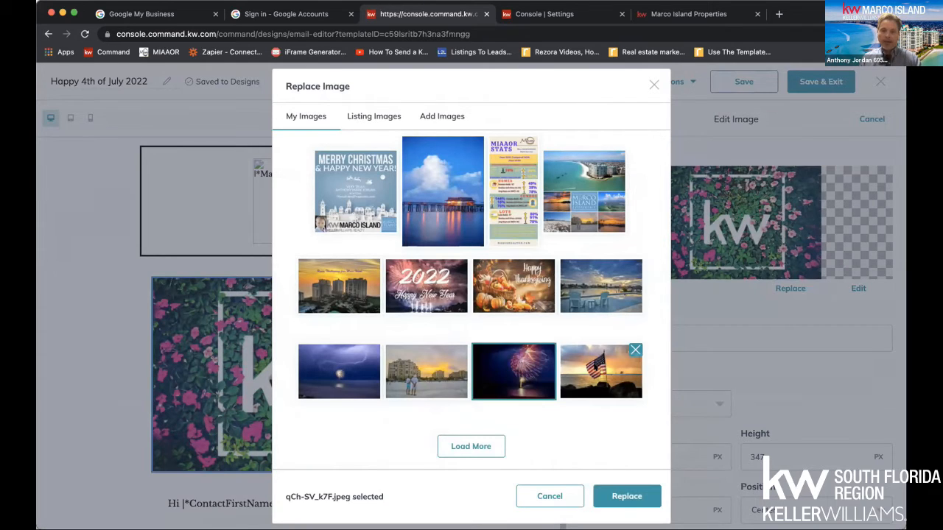
click(597, 368)
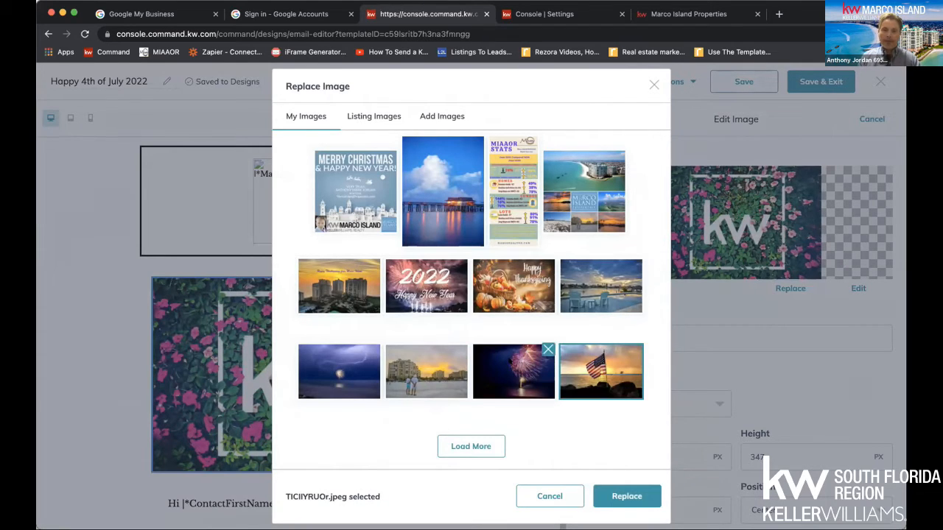
click(519, 366)
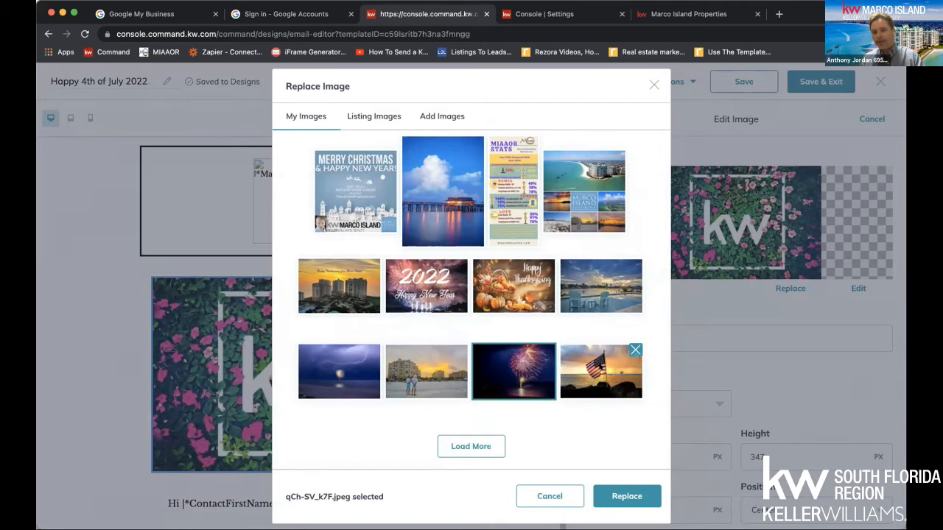
click(598, 367)
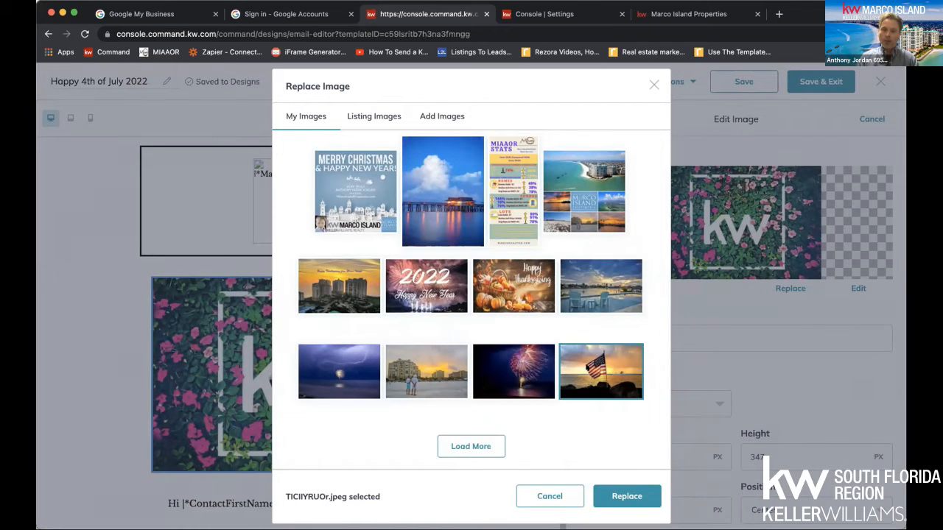
click(608, 497)
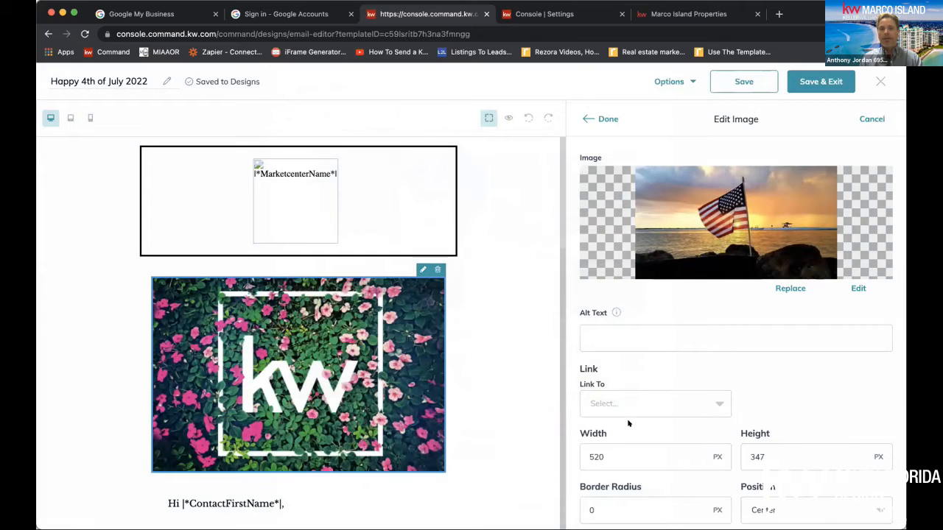
Set the flag image's alt text to "Happy 4th!!!"
click(612, 330)
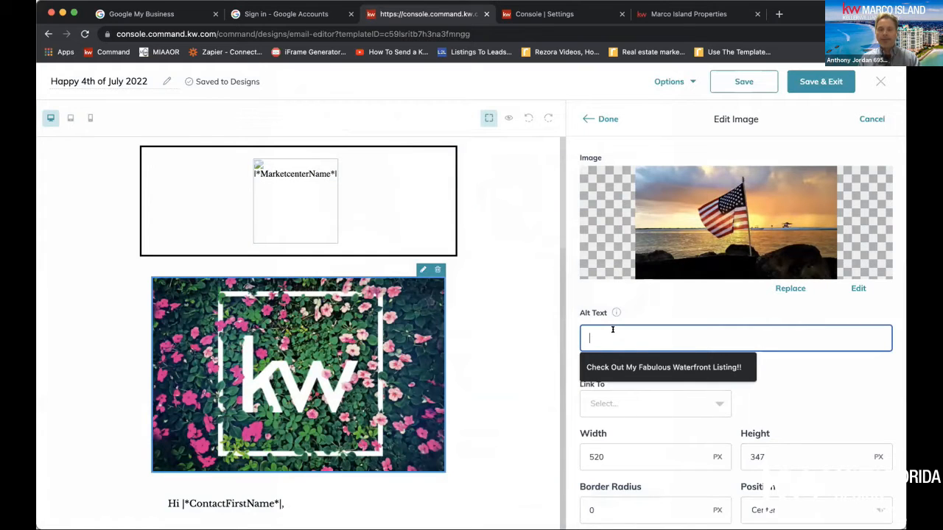
text(Happo)
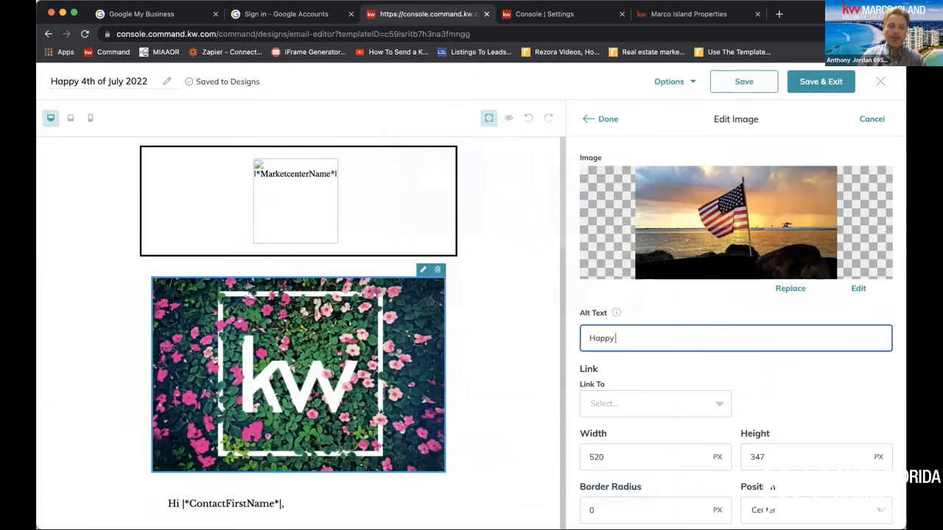
text( 4th!!!)
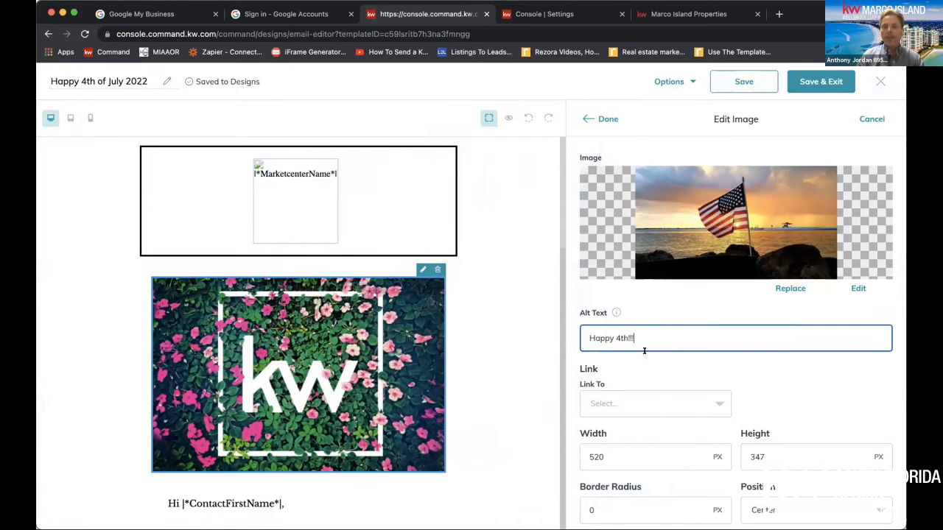
Link the flag image to the "App 6/5" landing page and check the other landing page and link type options
click(682, 407)
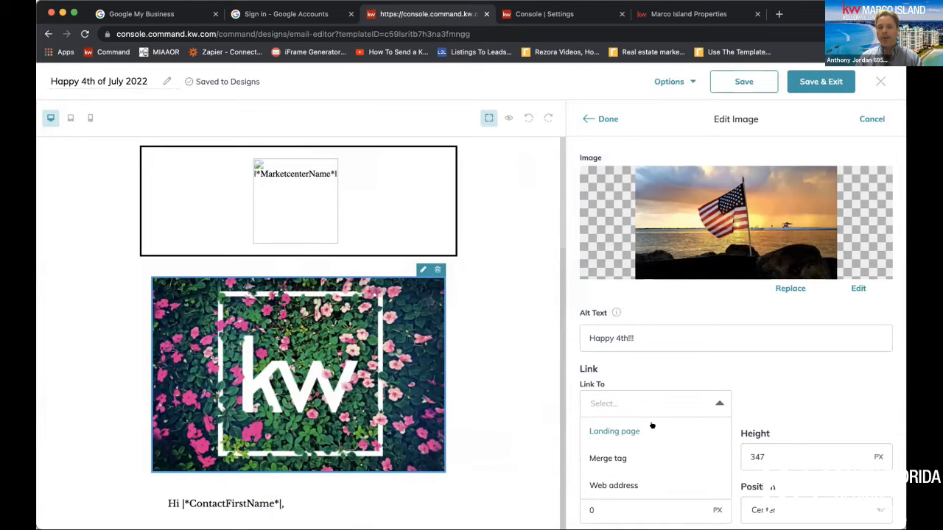
click(653, 429)
click(786, 397)
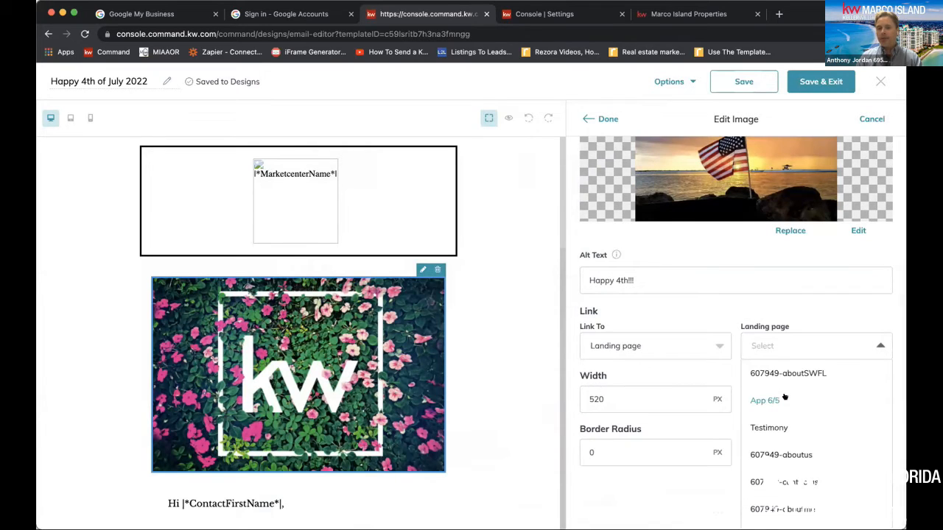
click(773, 402)
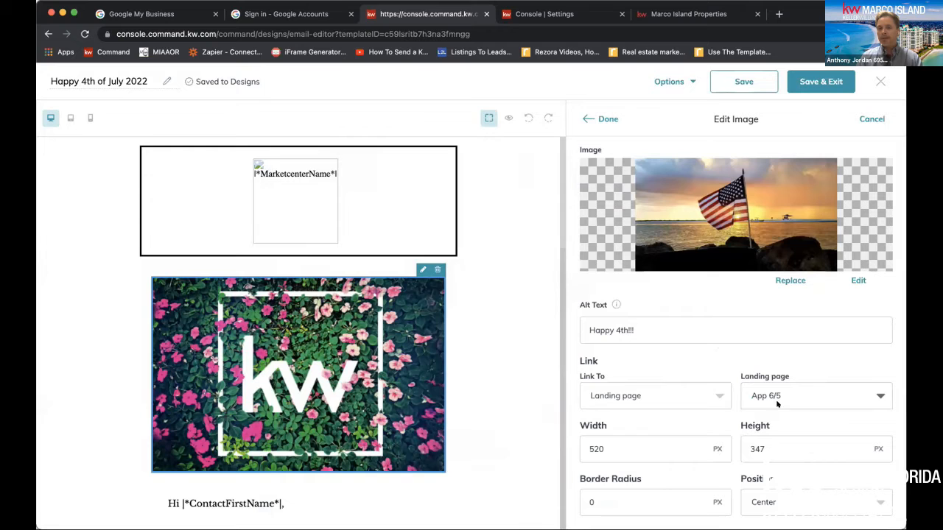
scroll(438, 402, down, 7)
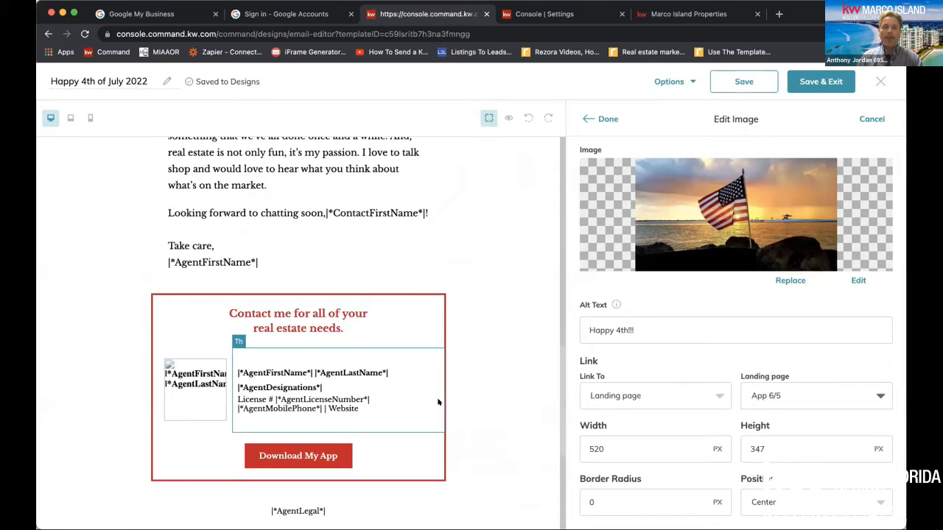
click(799, 394)
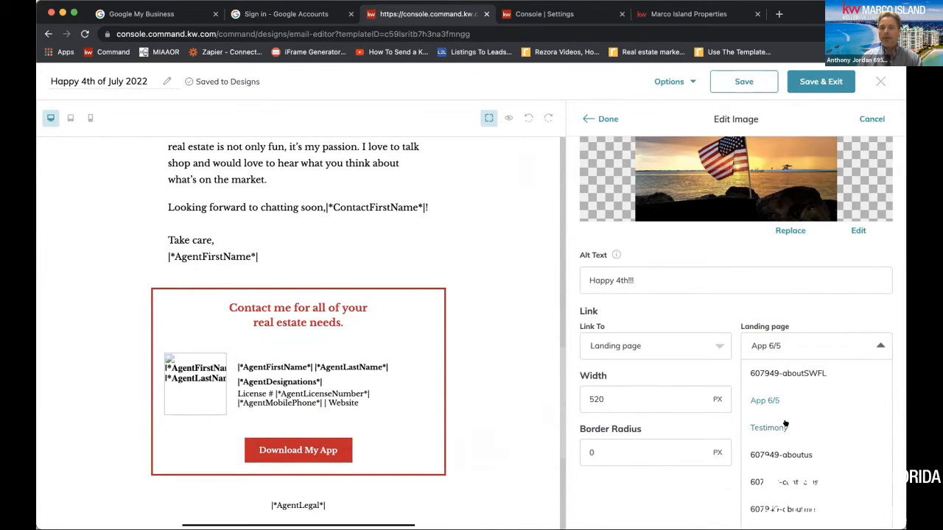
click(695, 344)
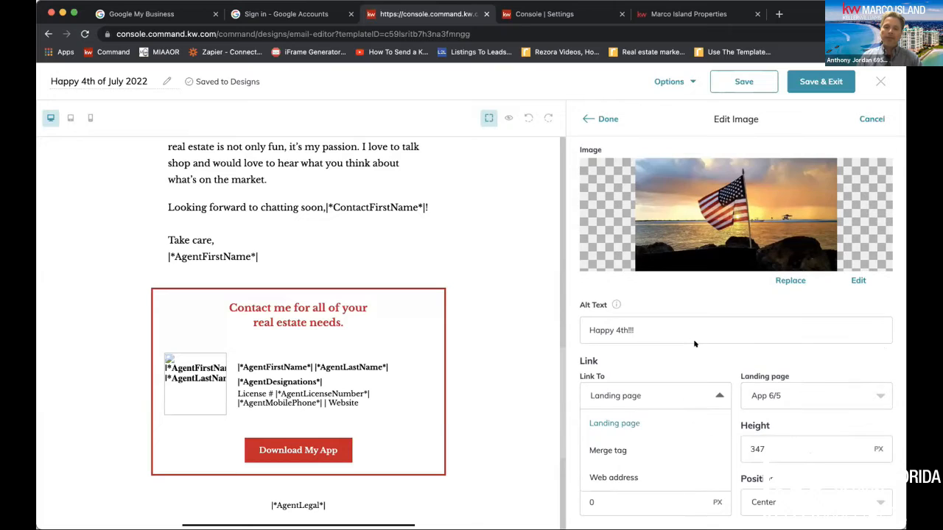
click(631, 476)
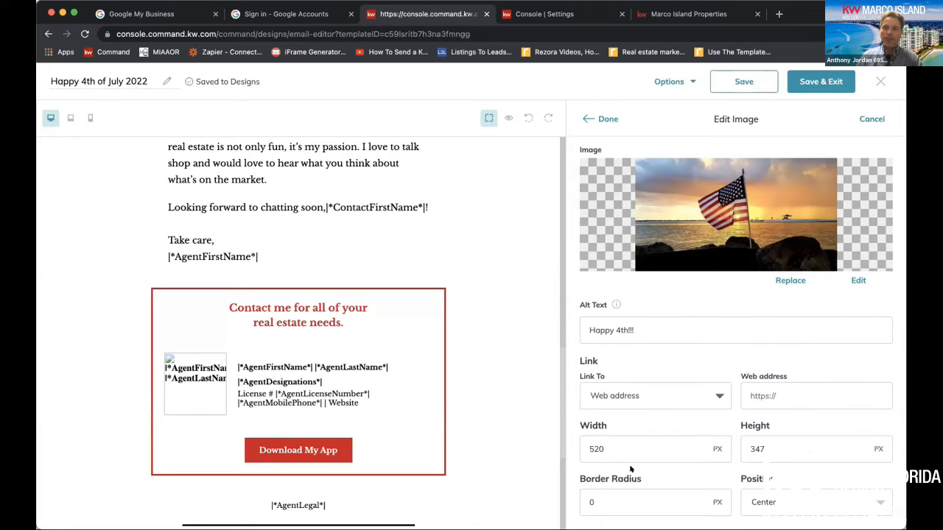
click(773, 388)
text(https://marcoislandproperties.kw.com/)
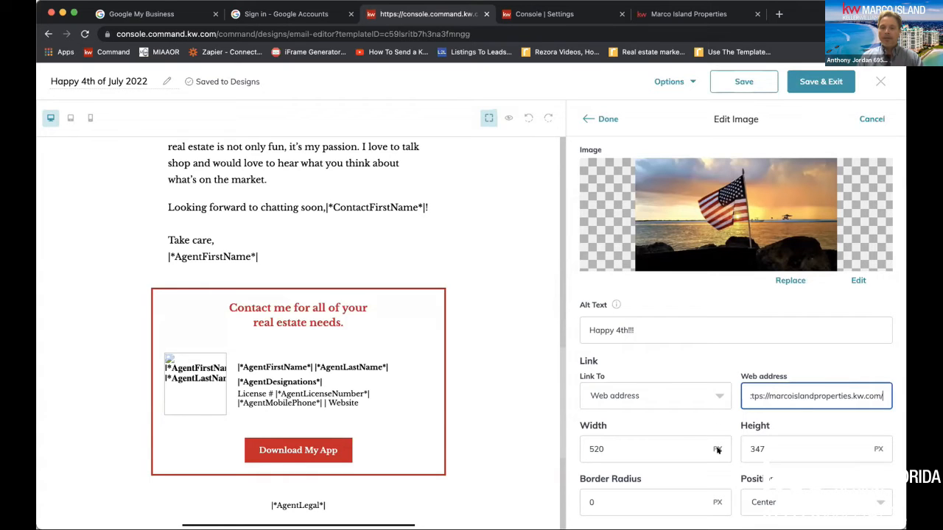
Set the flag image's border radius to 6 px and finish editing the image
click(685, 494)
double_click(657, 496)
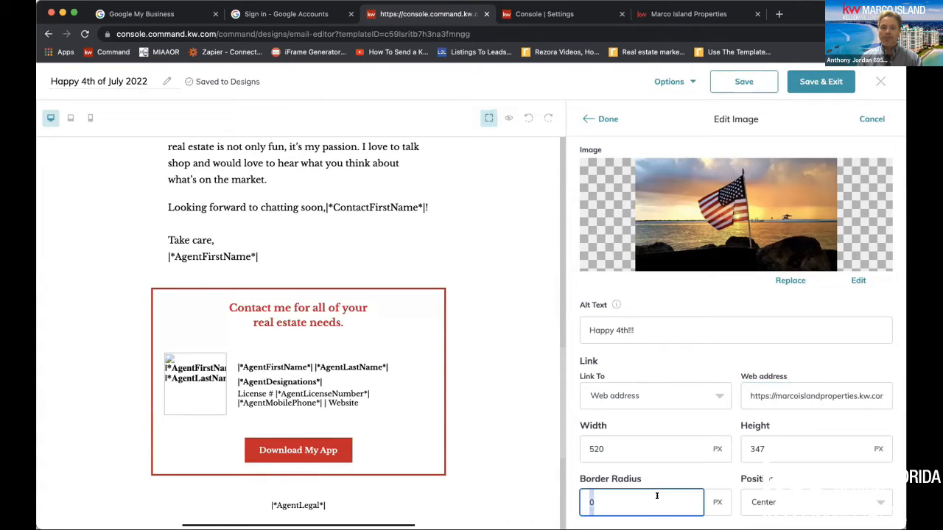
text(6)
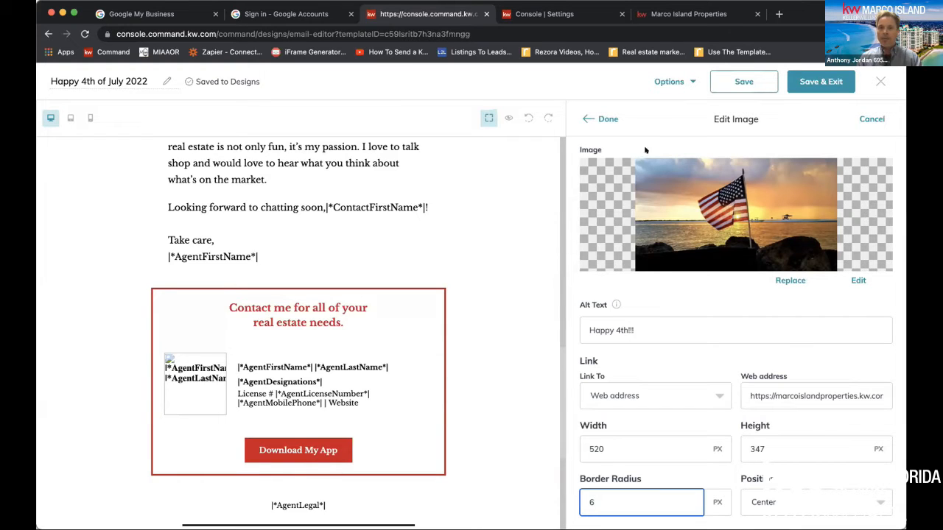
click(600, 119)
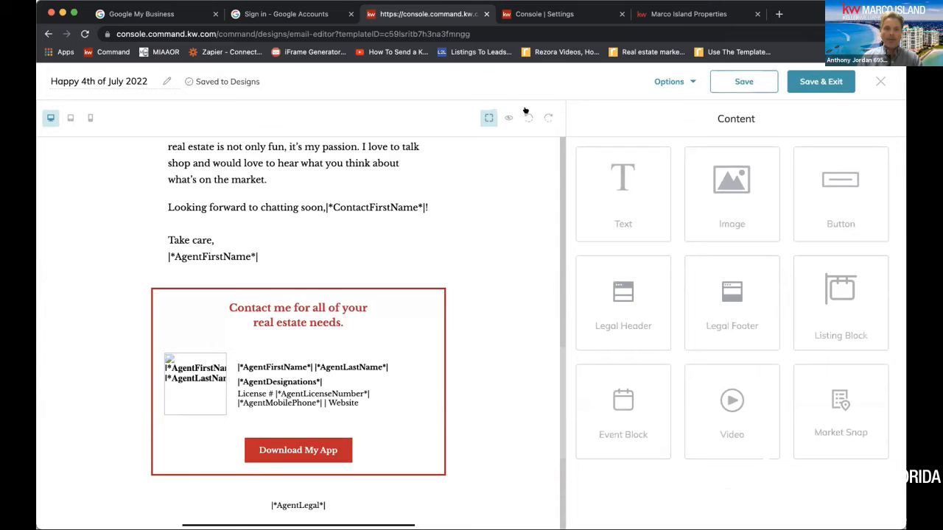
Preview the whole email design on desktop, checking the flag image and the contact section, and return to editing
scroll(484, 214, up, 15)
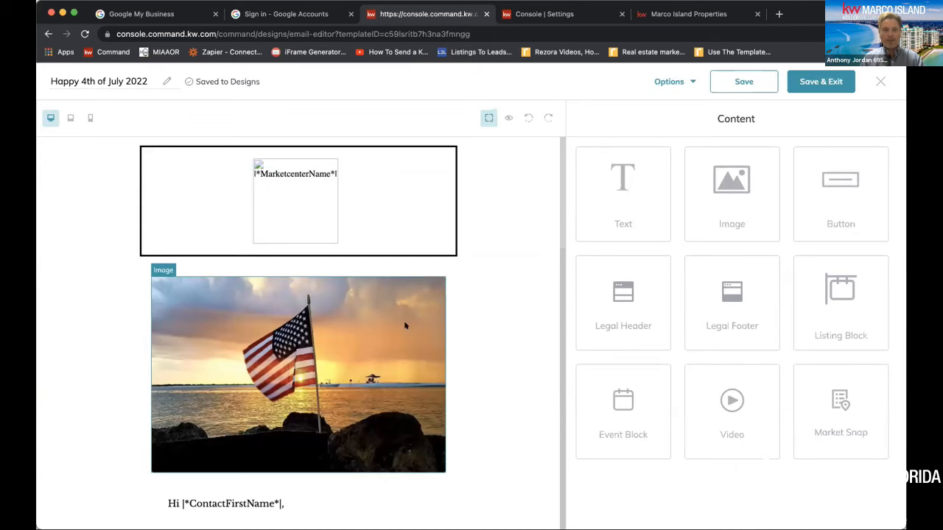
click(509, 118)
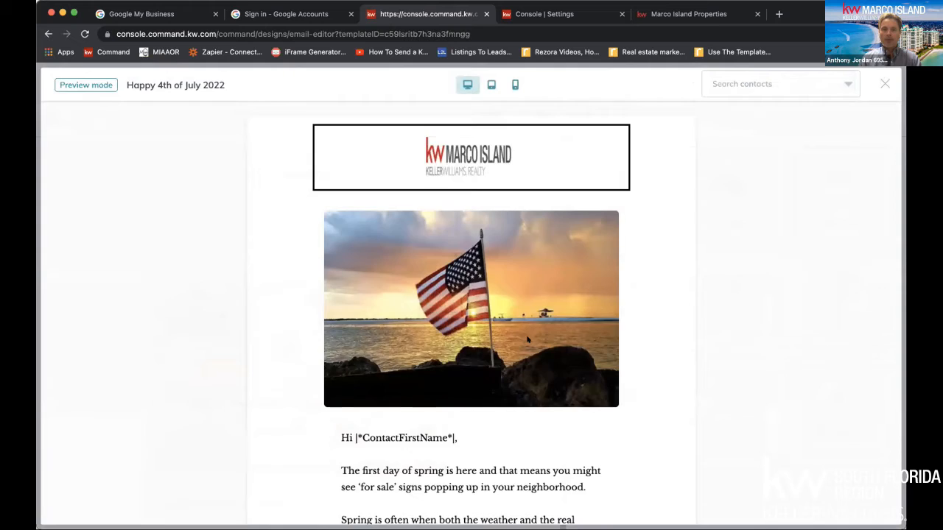
scroll(528, 337, down, 5)
scroll(527, 337, down, 10)
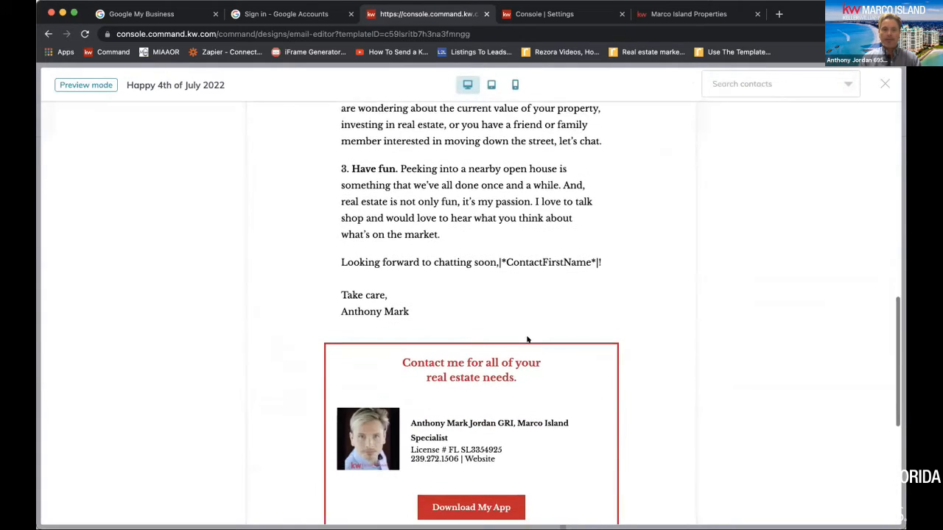
scroll(528, 339, up, 13)
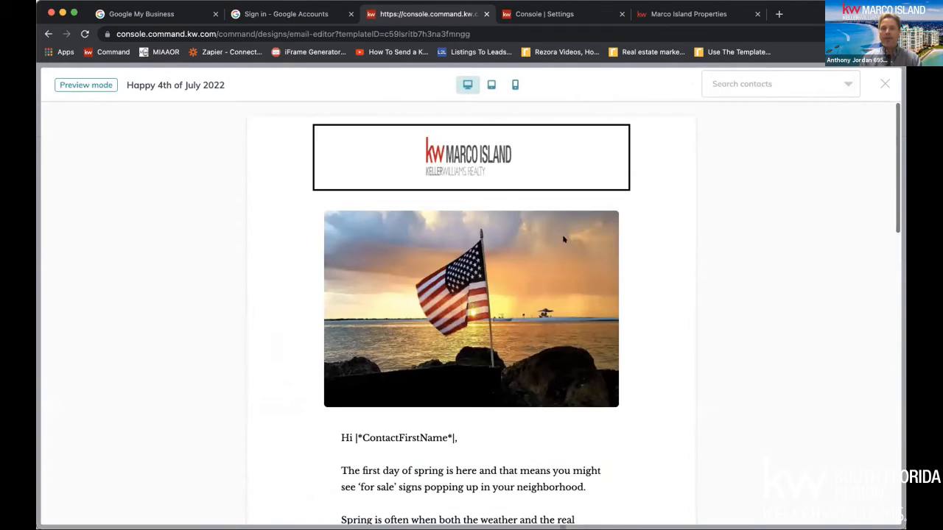
click(884, 84)
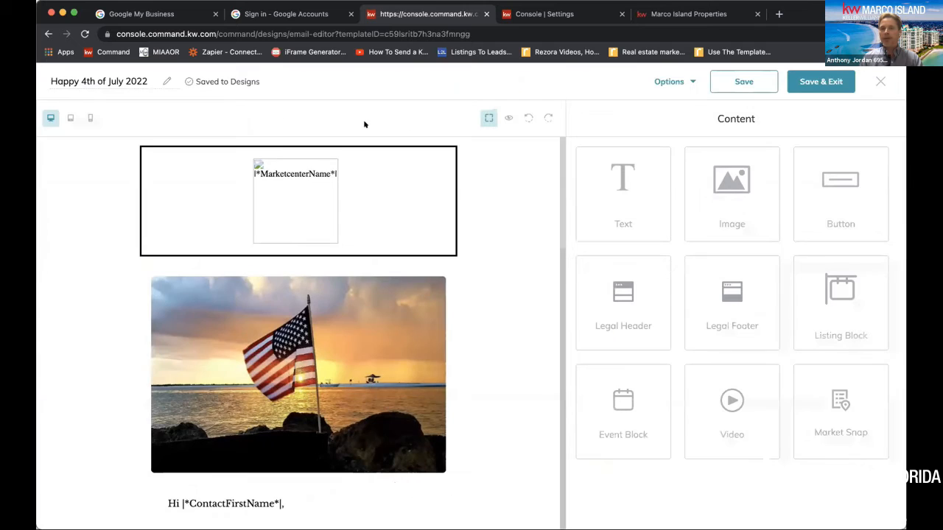
Replace the two spring paragraphs below the contact greeting with "Come see the Fireworks"
scroll(427, 346, down, 2)
scroll(427, 353, down, 1)
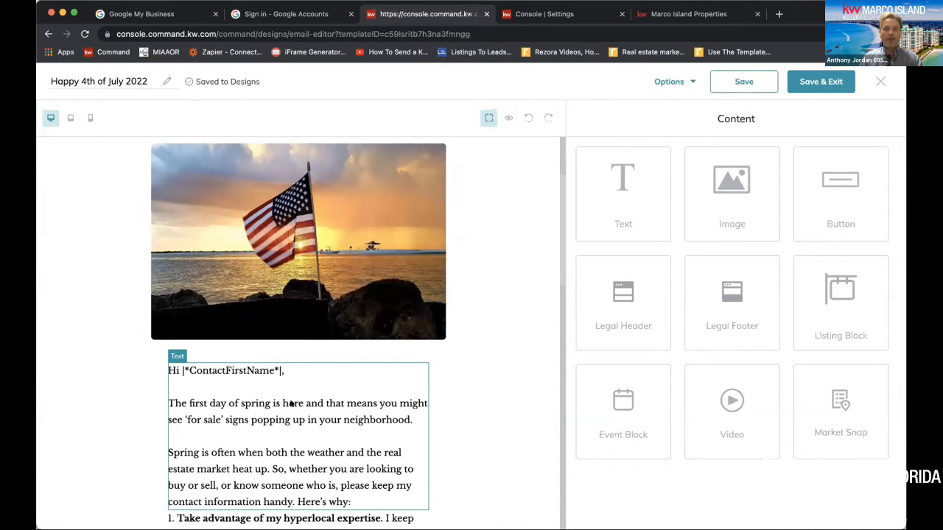
click(373, 398)
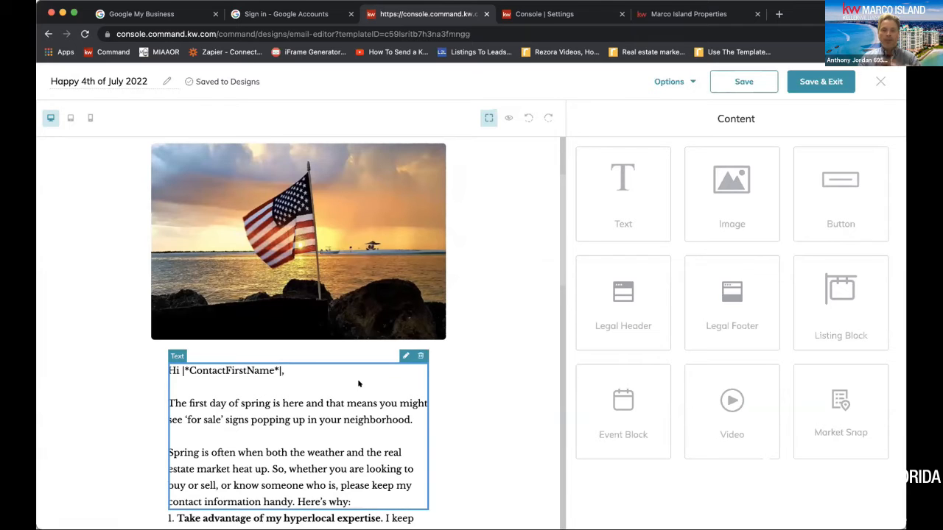
click(406, 356)
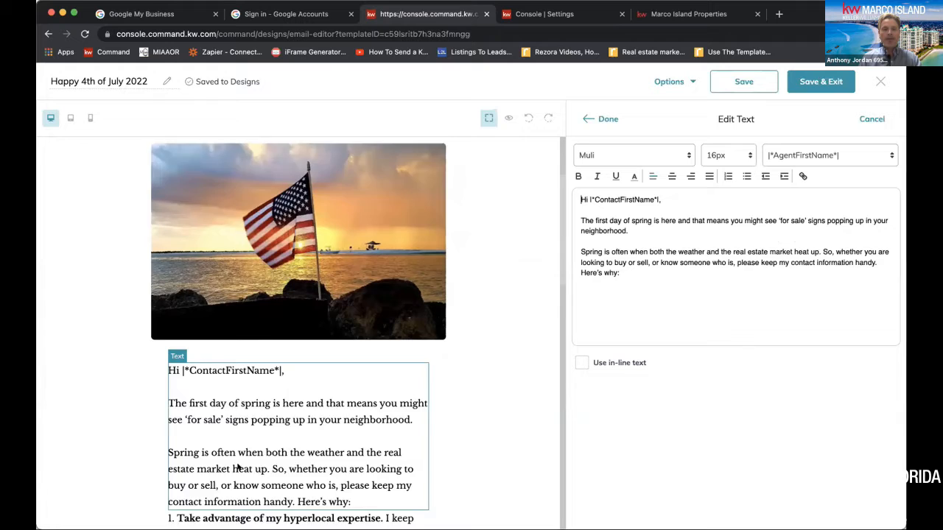
scroll(238, 467, down, 5)
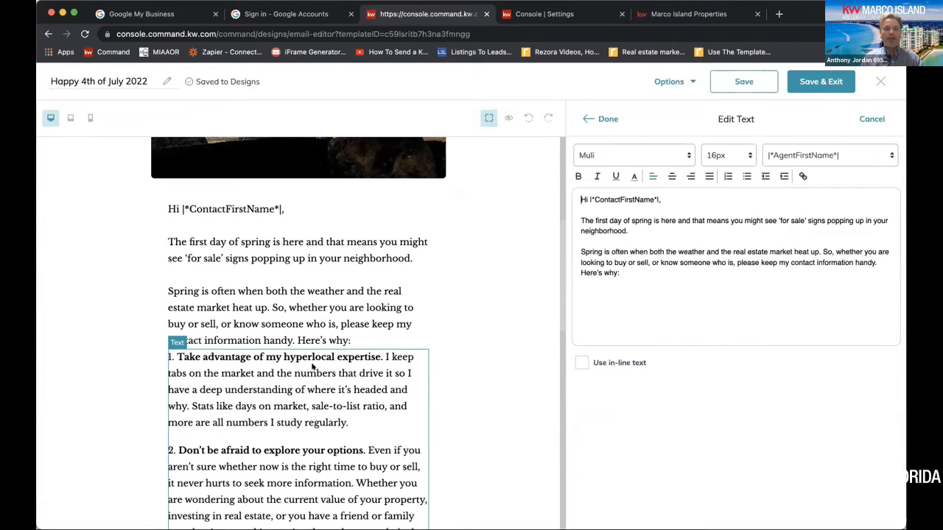
scroll(303, 386, down, 1)
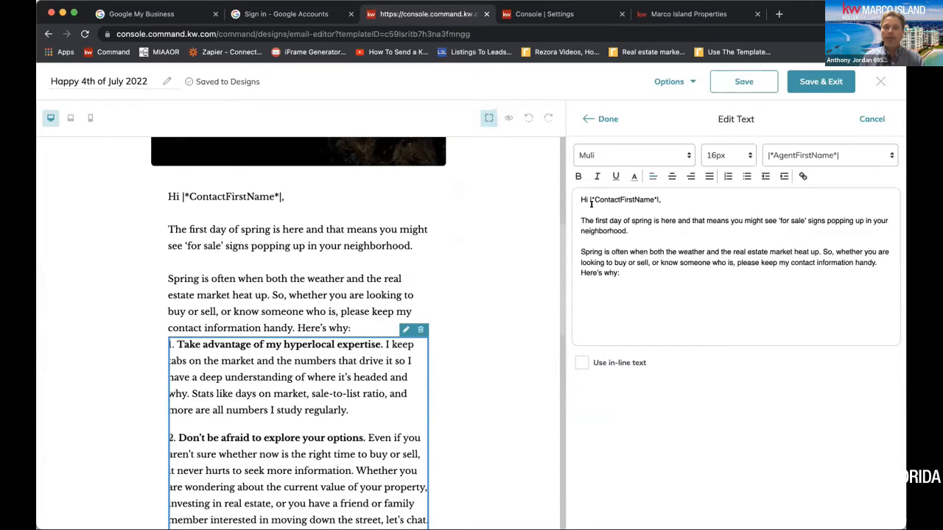
drag(576, 213, 838, 293)
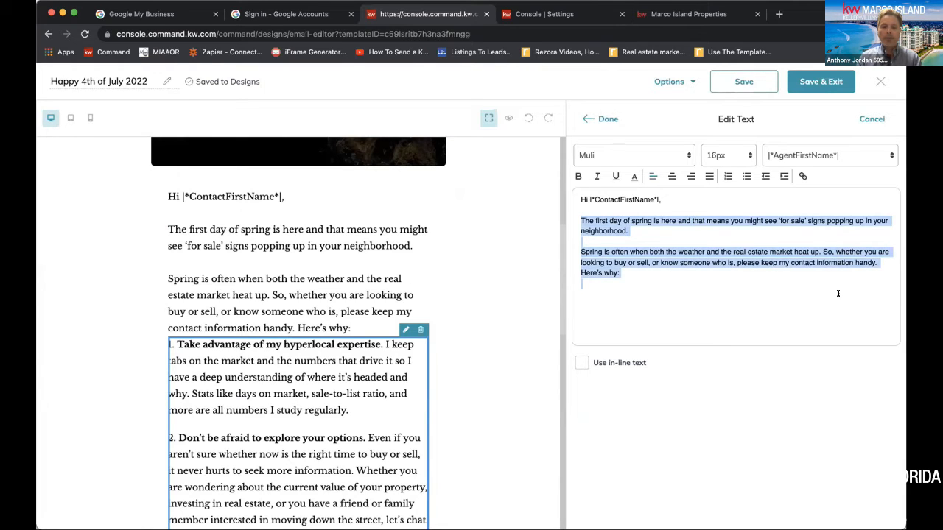
text(Come)
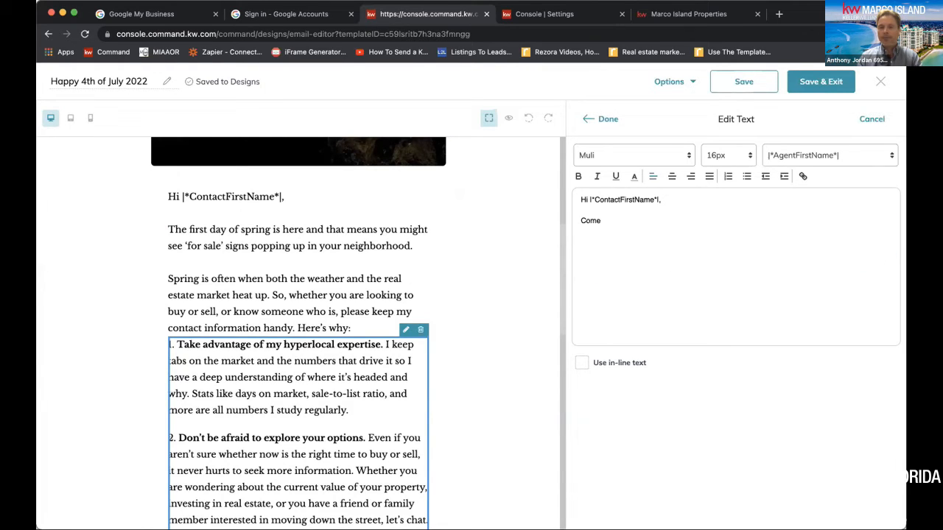
text( see the Fireworks)
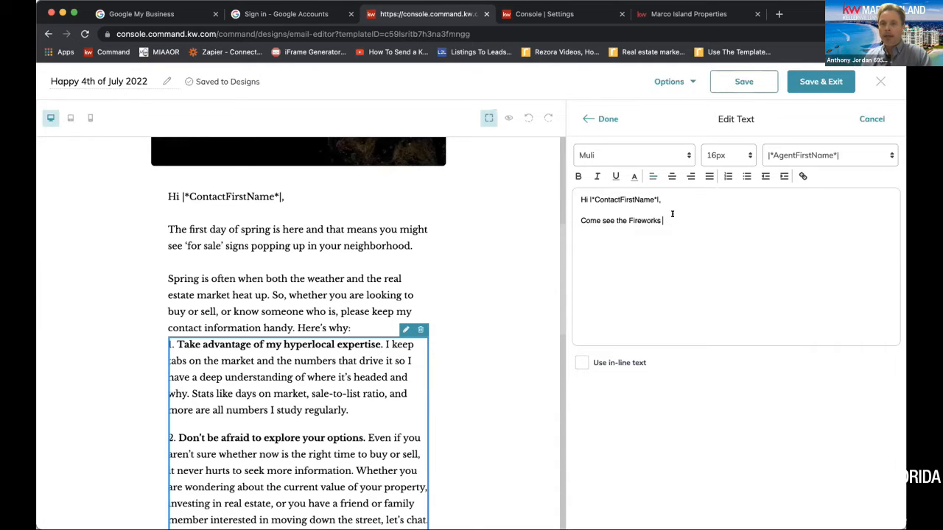
Format the "Come see the Fireworks" line in the Mirza font at 20px
drag(672, 214, 565, 223)
click(743, 155)
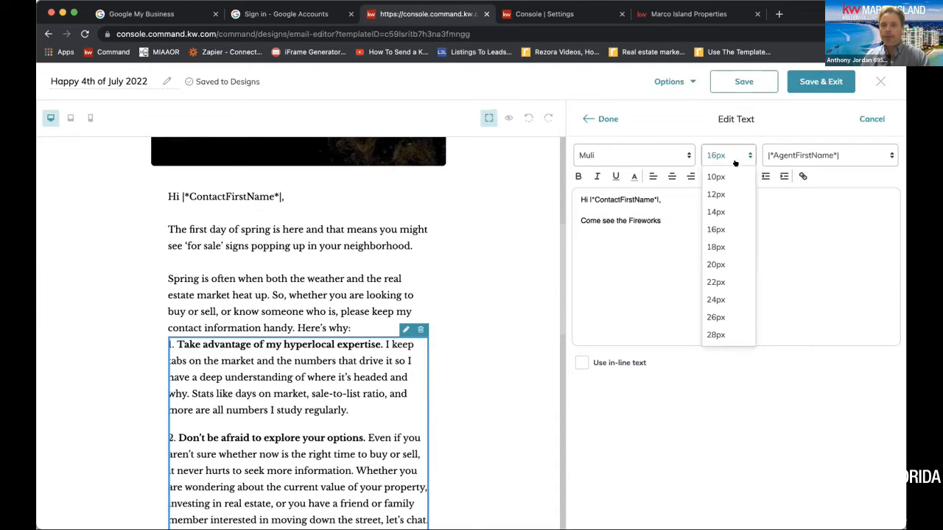
click(718, 264)
click(669, 156)
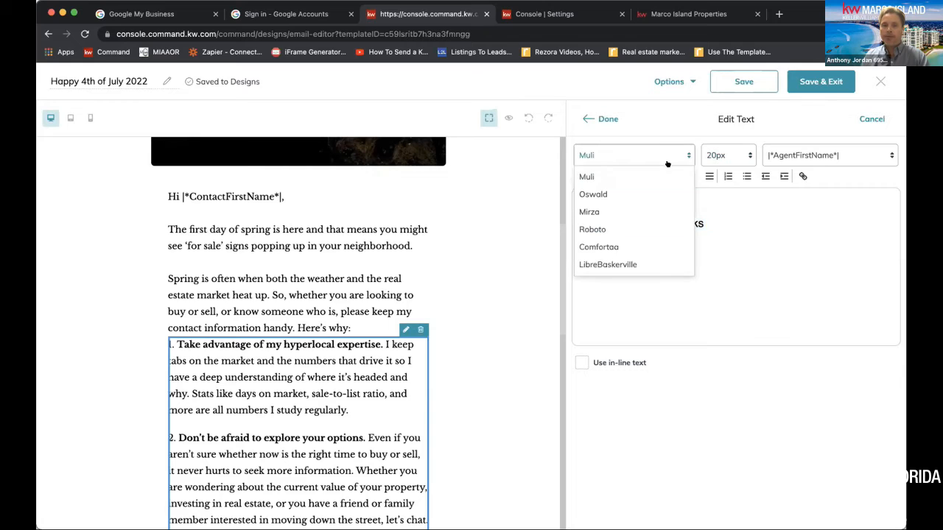
click(626, 212)
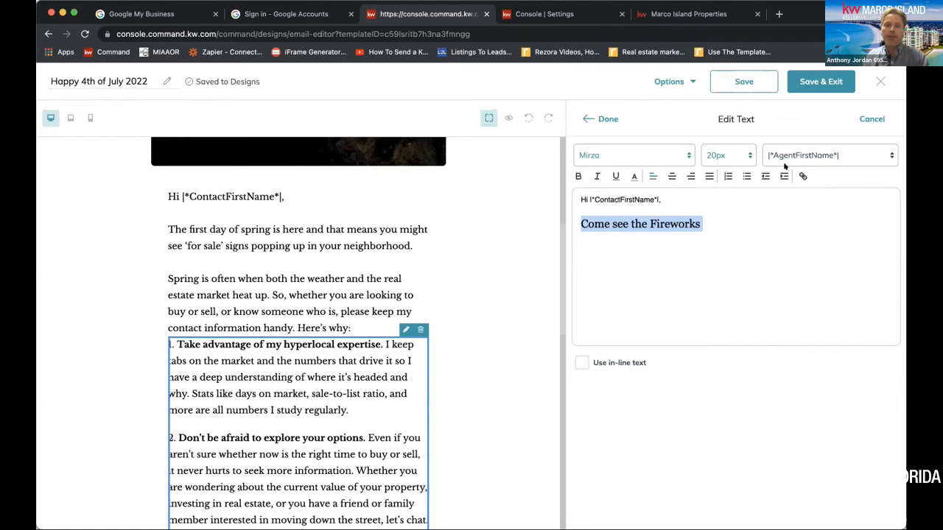
Check the available agent merge tags, add blank space below the fireworks line, and finish editing the text
click(815, 158)
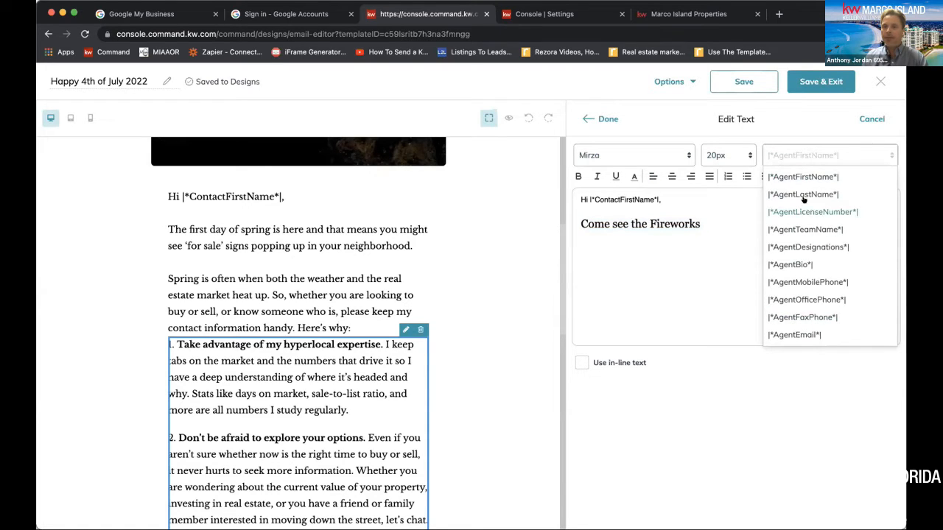
click(692, 322)
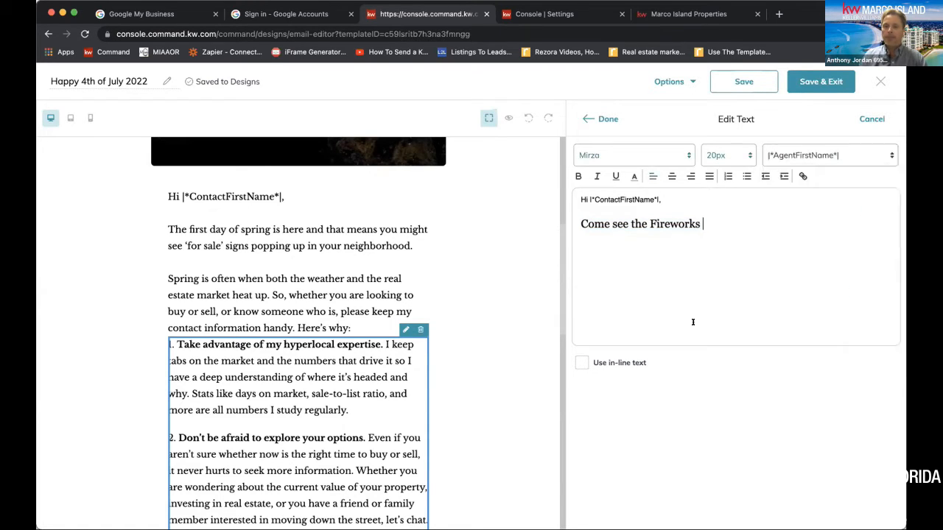
key(Return)
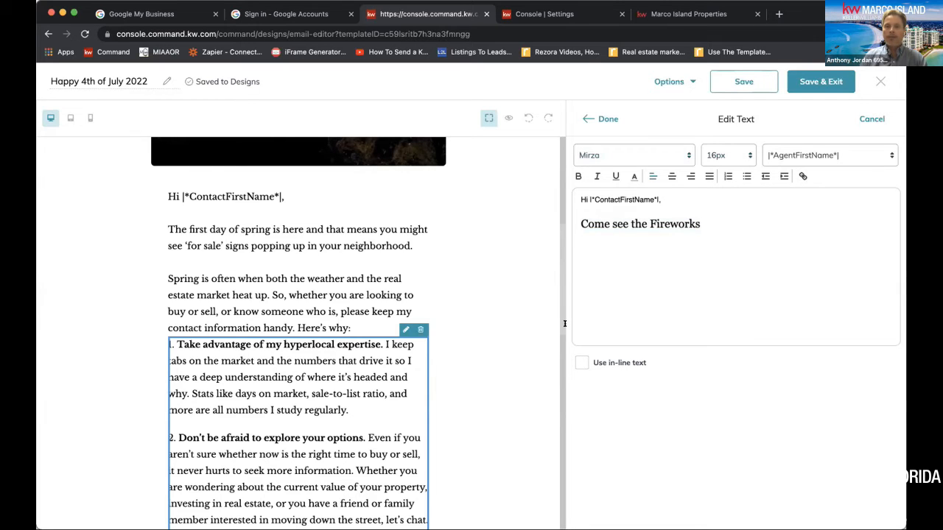
scroll(509, 335, down, 15)
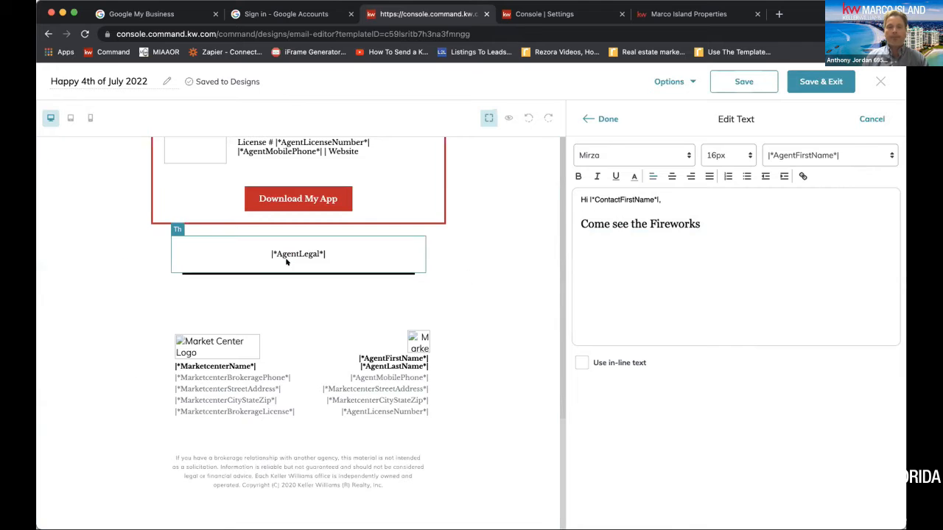
scroll(287, 262, up, 20)
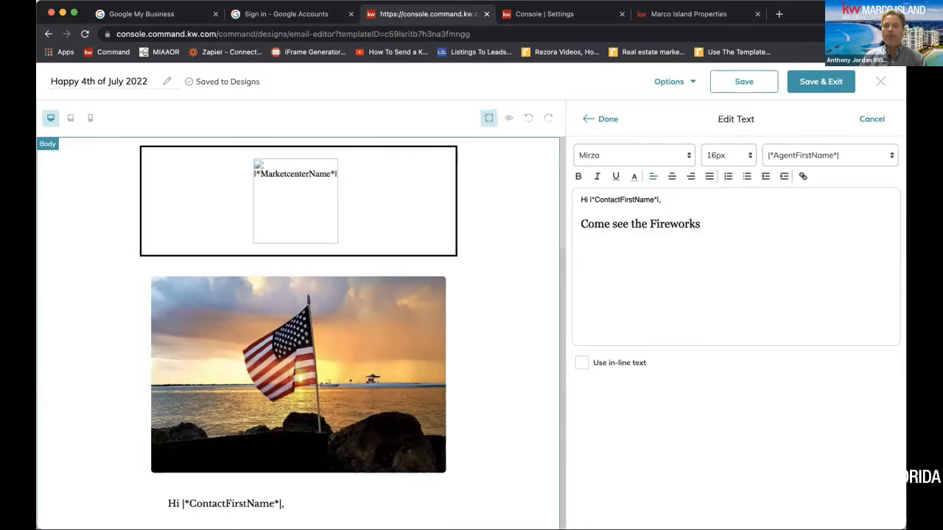
click(714, 225)
key(Return)
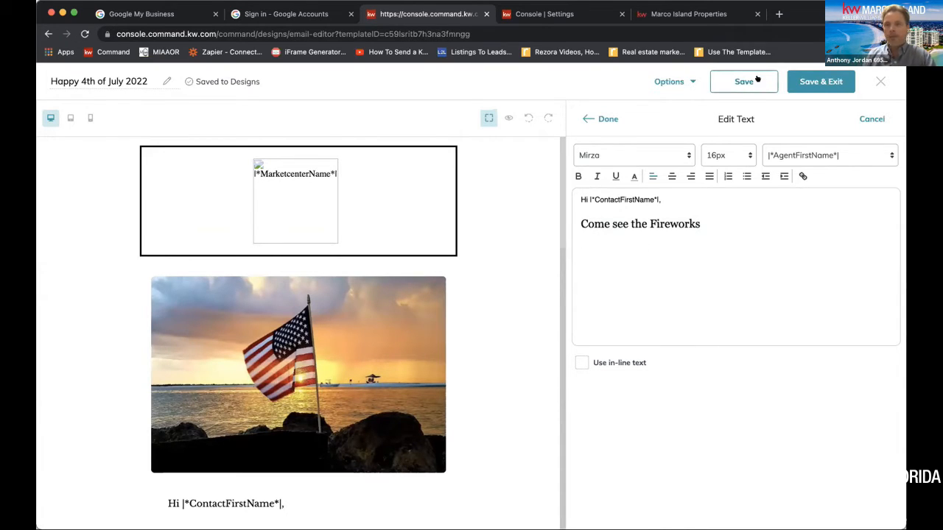
click(607, 119)
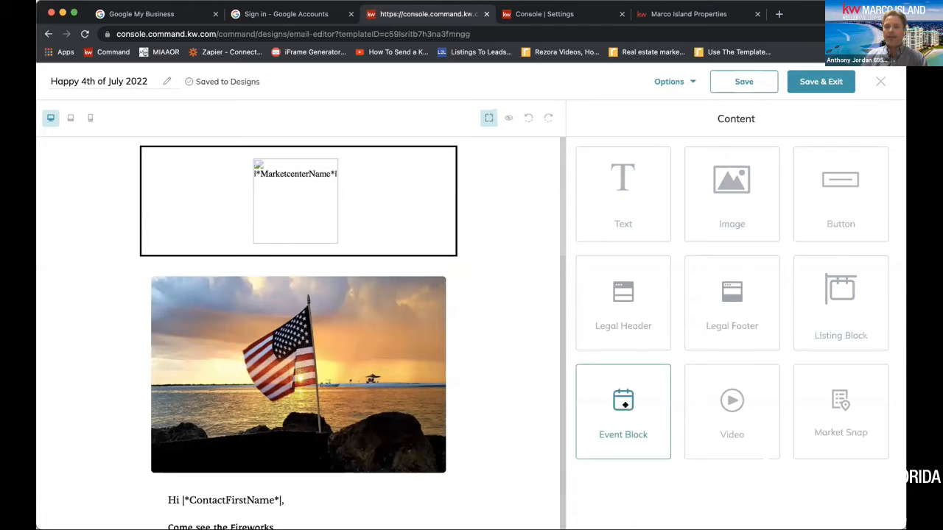
Insert an event block into the email body below the "Come see the Fireworks" text
scroll(505, 340, down, 5)
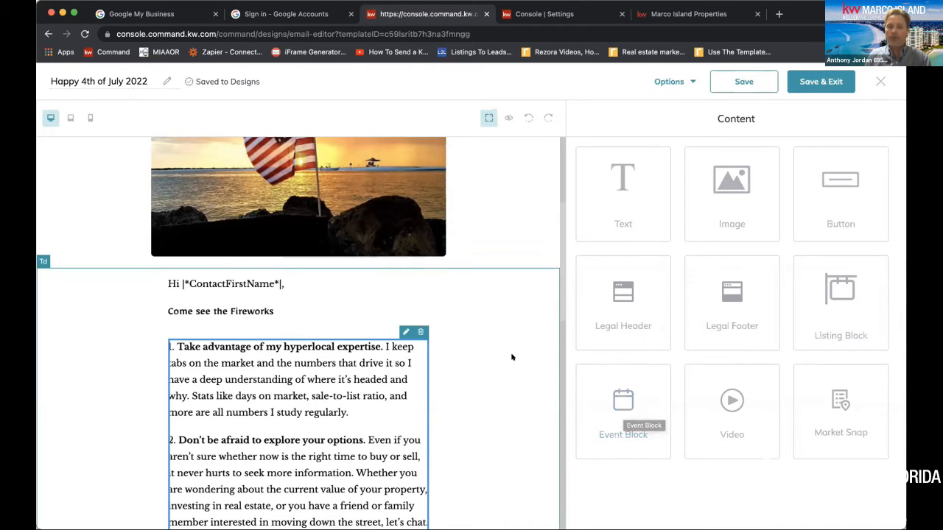
scroll(512, 357, down, 5)
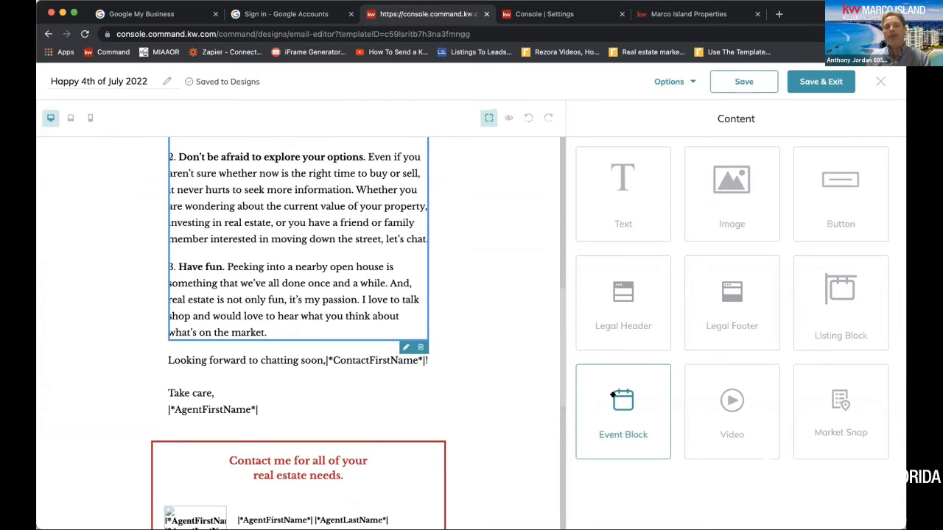
drag(613, 396, 276, 453)
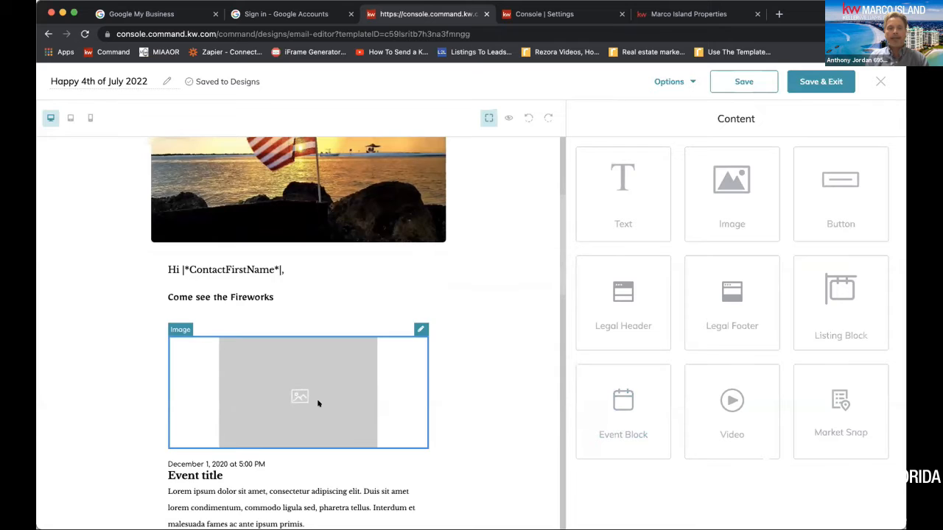
Replace the event block's placeholder image with the fireworks over water photo from My Images
click(417, 329)
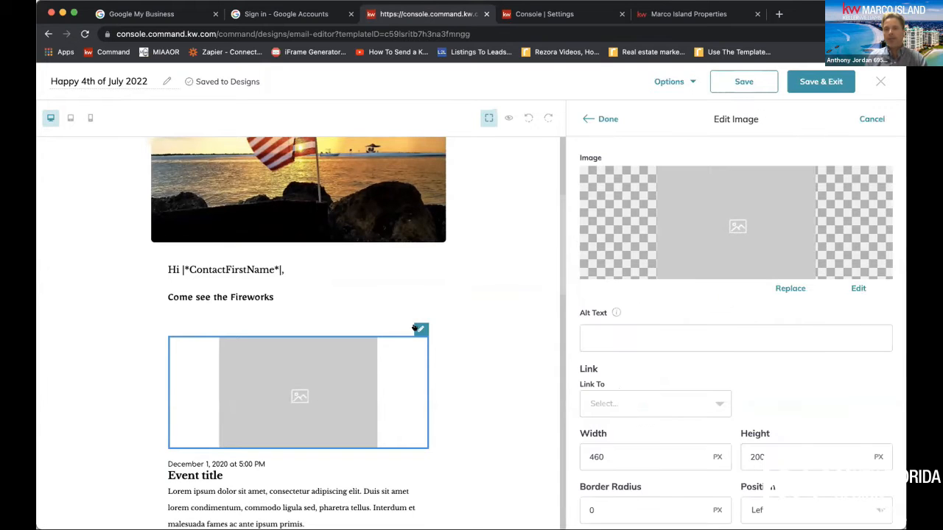
click(787, 288)
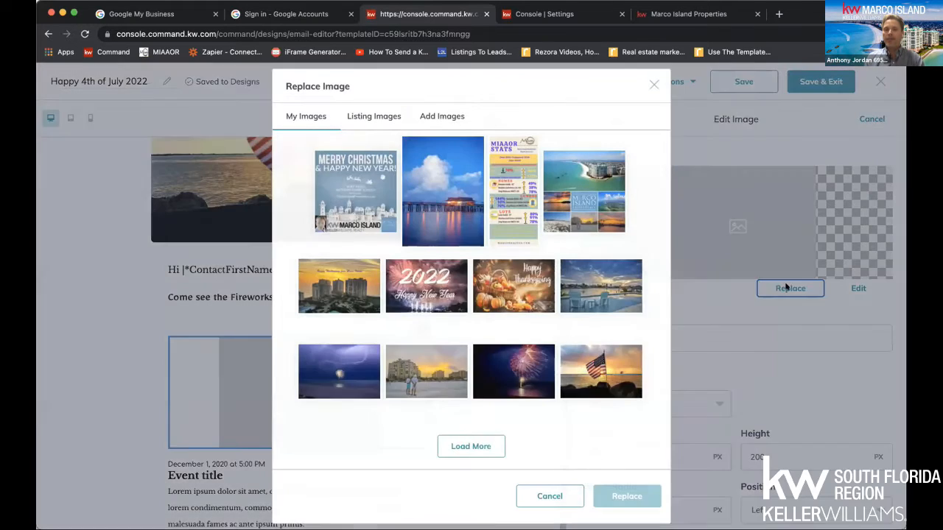
click(520, 389)
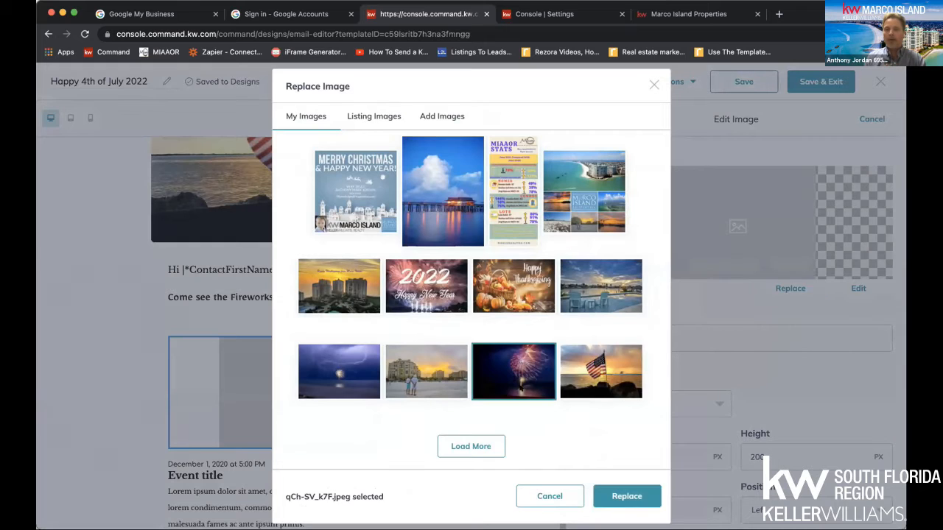
click(619, 492)
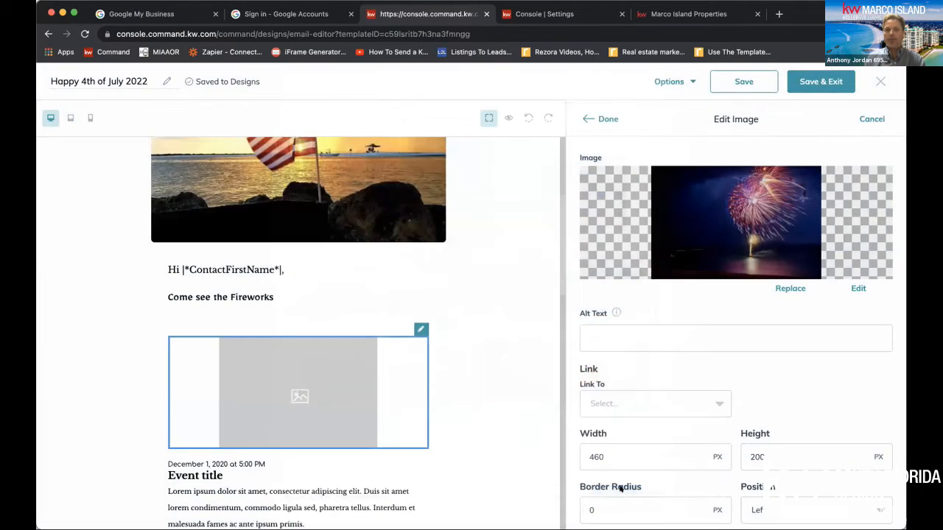
Set the fireworks image's alt text to "Residents Beach Fireworks Show"
click(623, 330)
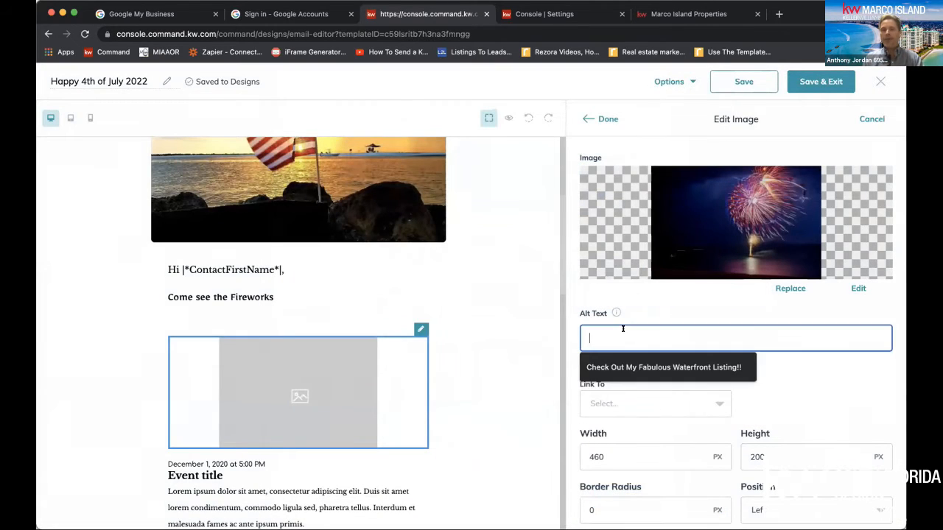
text(Re)
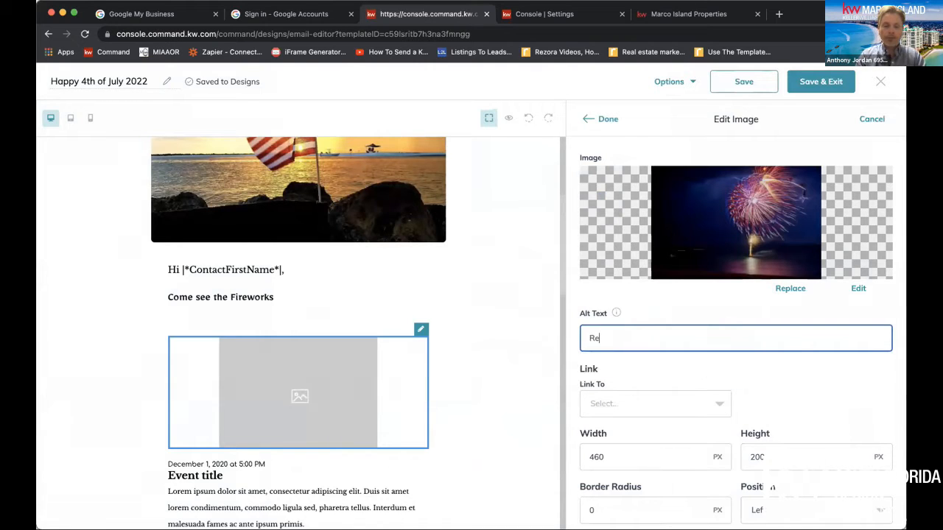
text(sidents Beach Fi)
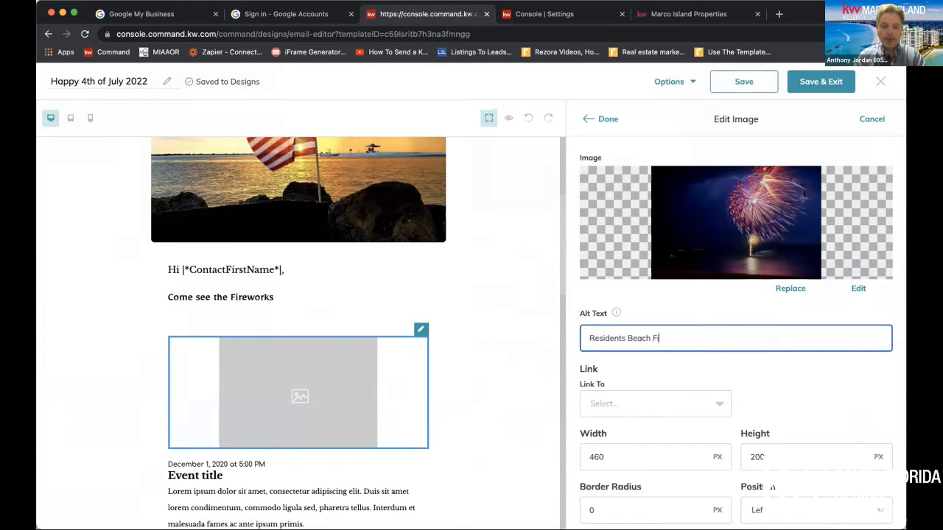
text(reworks Show)
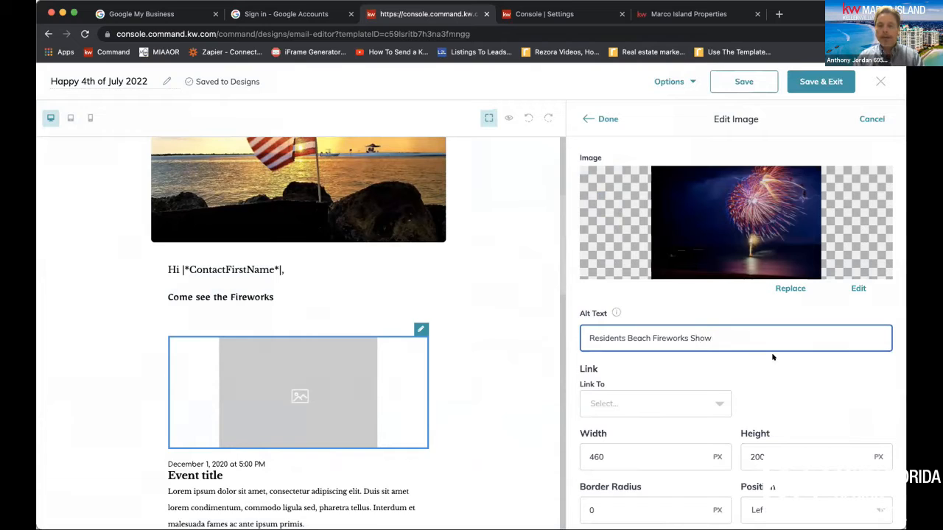
click(649, 398)
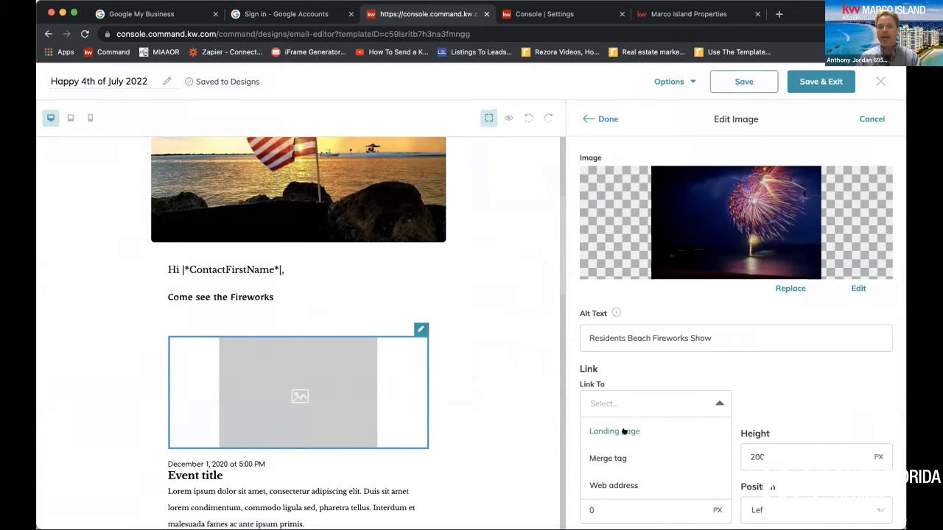
click(614, 484)
click(781, 403)
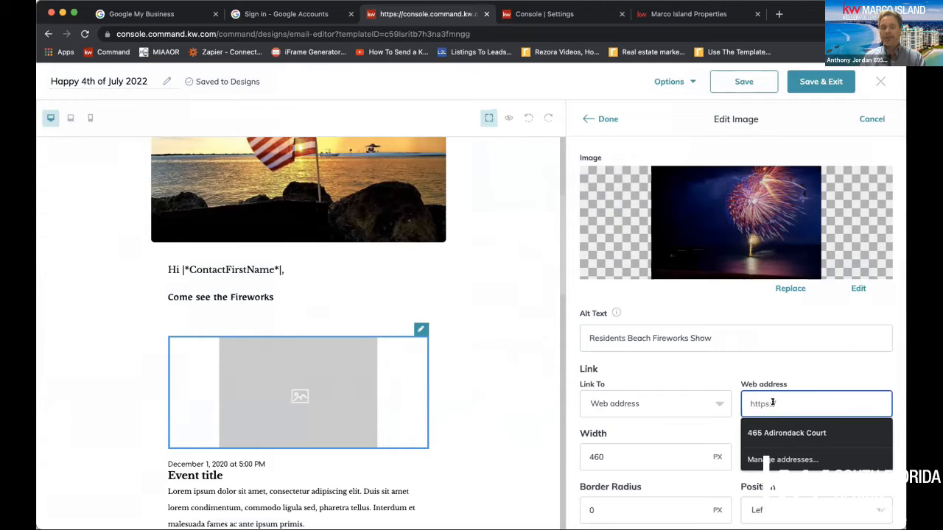
text(https://marcoislandproperties.kw.com/)
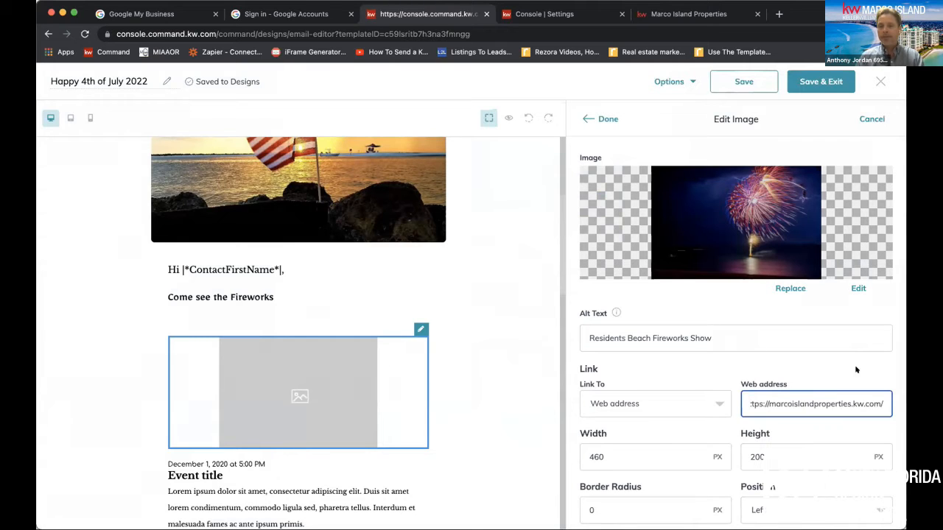
Give the fireworks image a 6 px border radius and Center position, and finish editing the image
scroll(729, 376, down, 1)
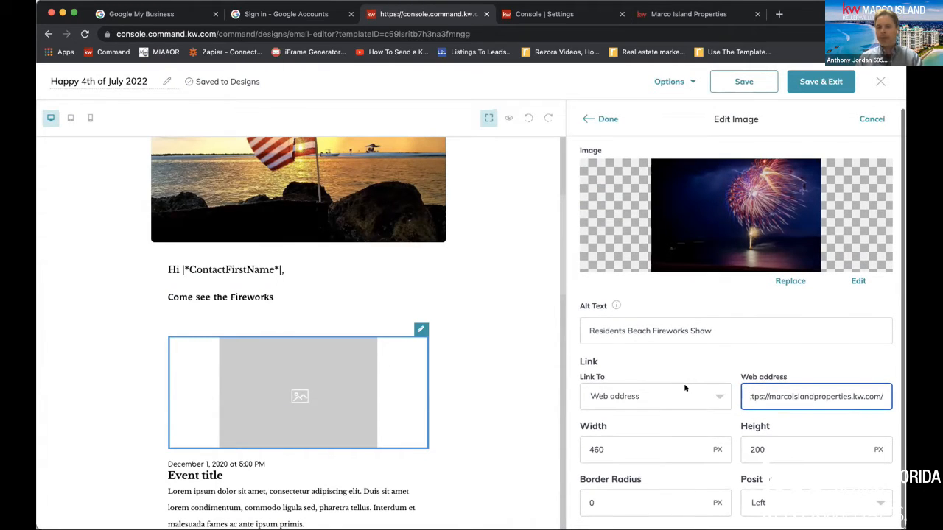
click(629, 487)
drag(611, 503, 577, 503)
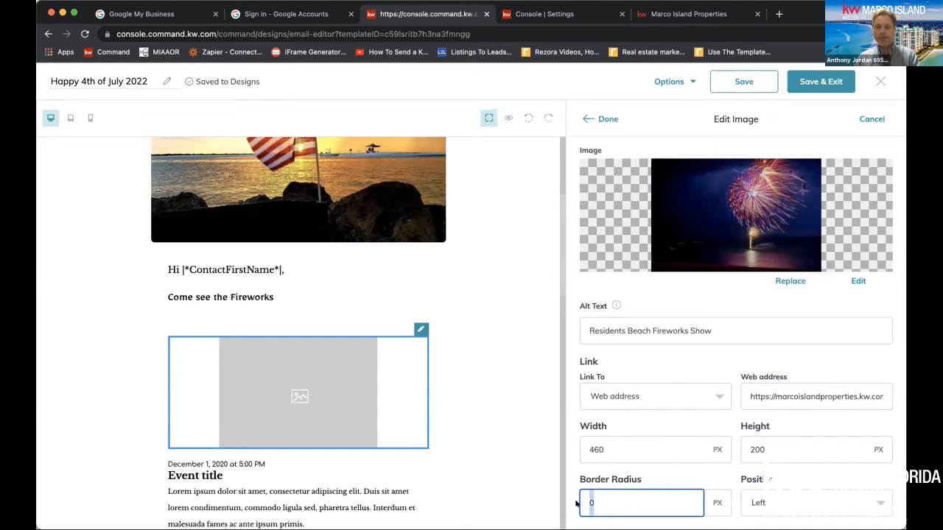
text(6)
click(778, 499)
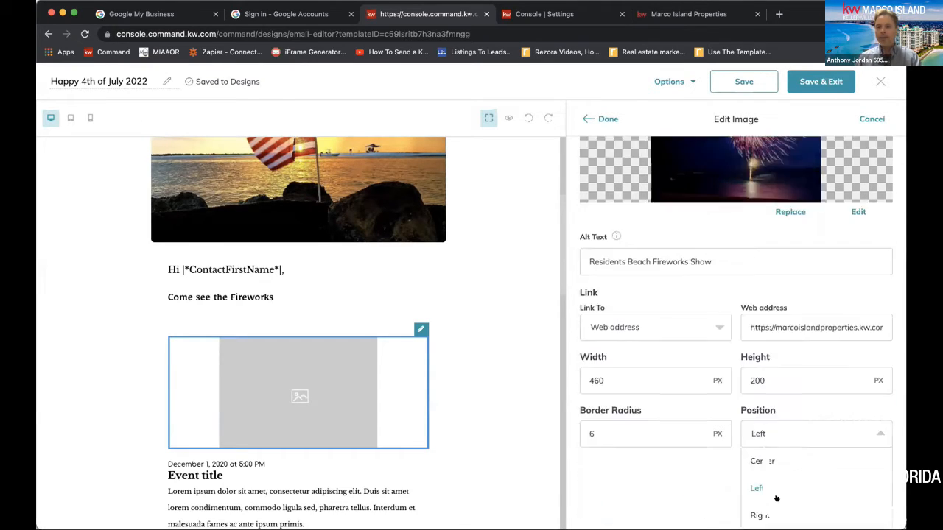
click(774, 462)
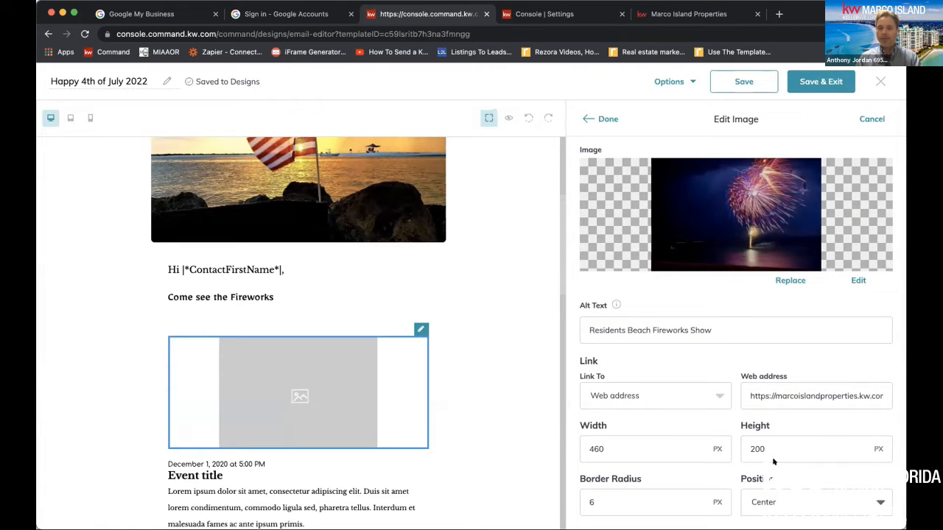
click(605, 119)
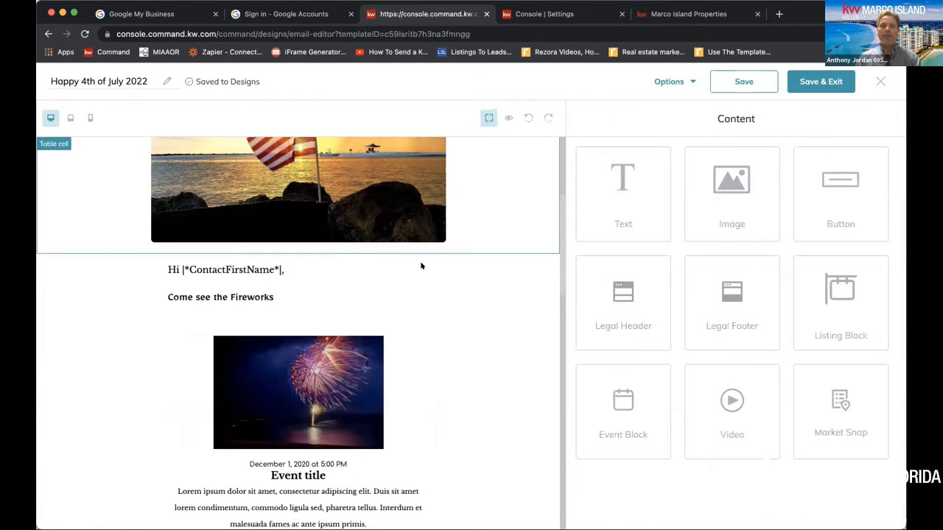
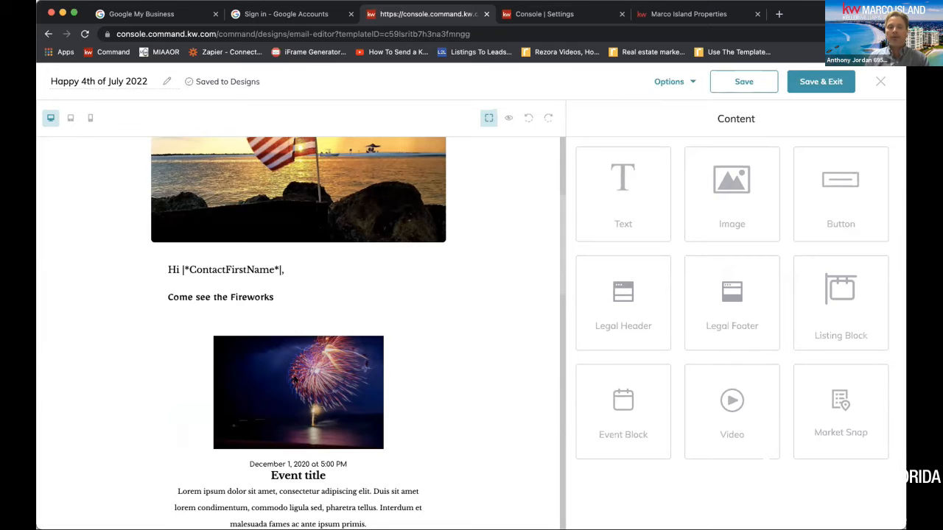
Look over the email layout from the flag photo through the greeting and event block to the numbered tips and closing text
scroll(295, 380, down, 3)
scroll(293, 286, down, 4)
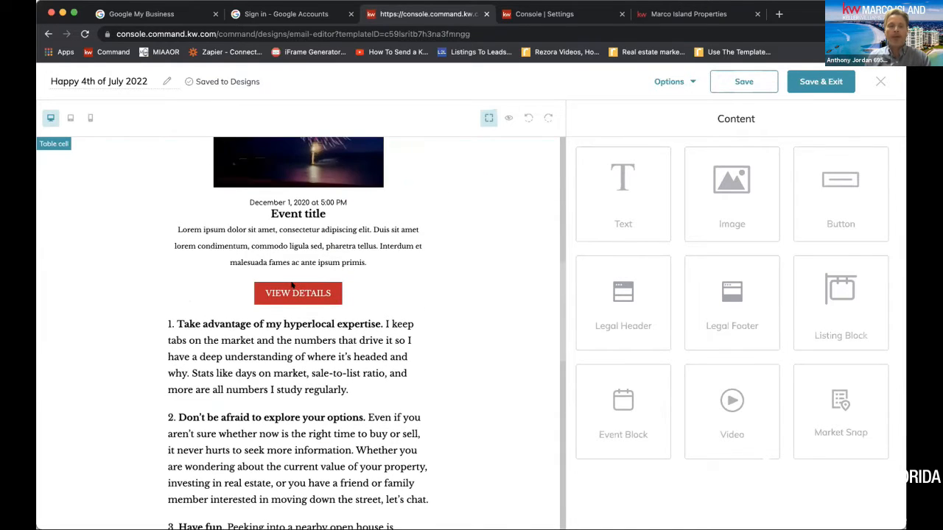
scroll(293, 286, up, 7)
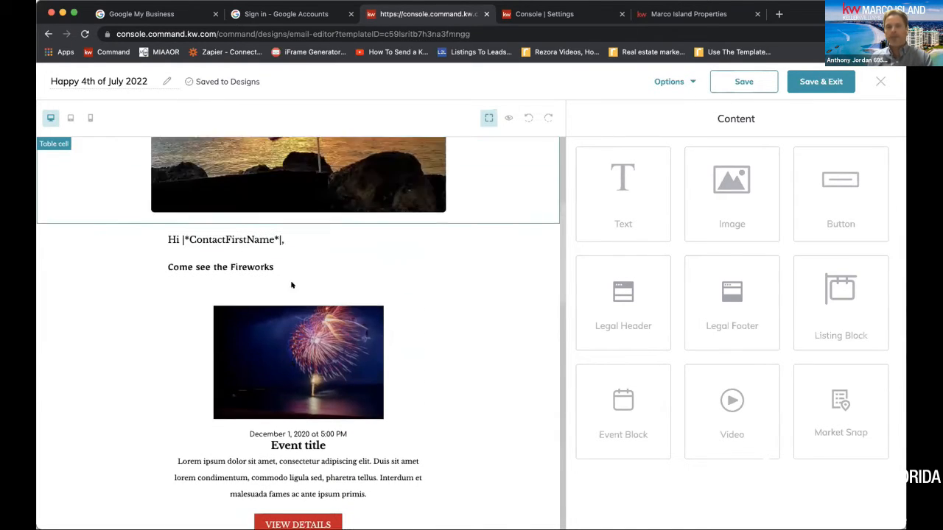
scroll(292, 285, up, 5)
scroll(292, 285, down, 4)
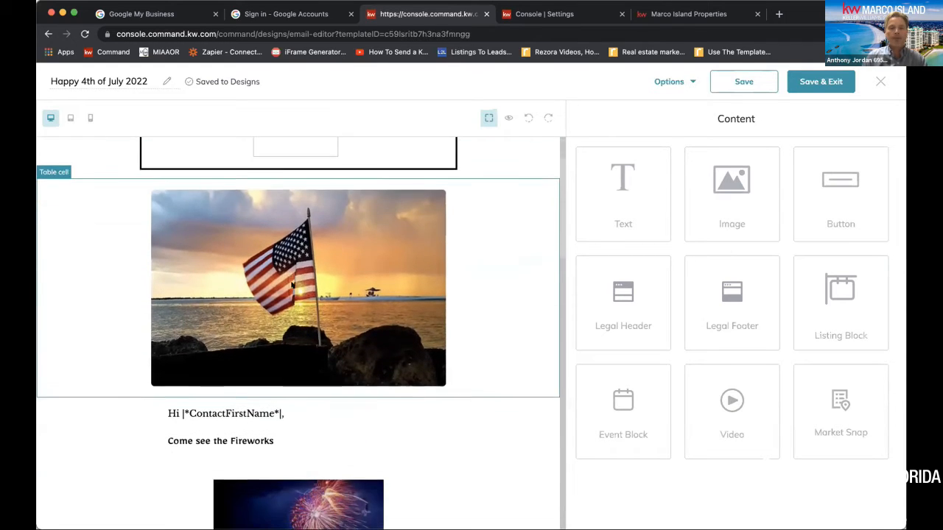
scroll(322, 324, down, 4)
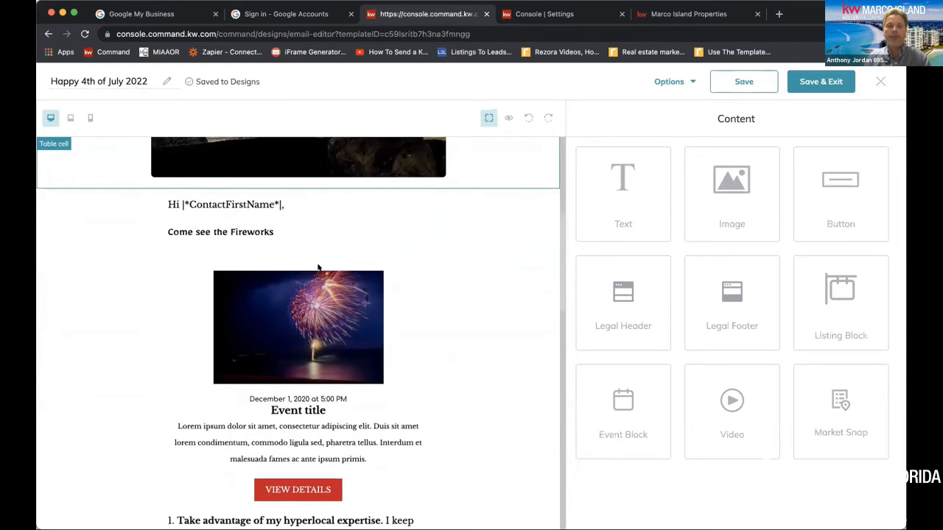
click(205, 241)
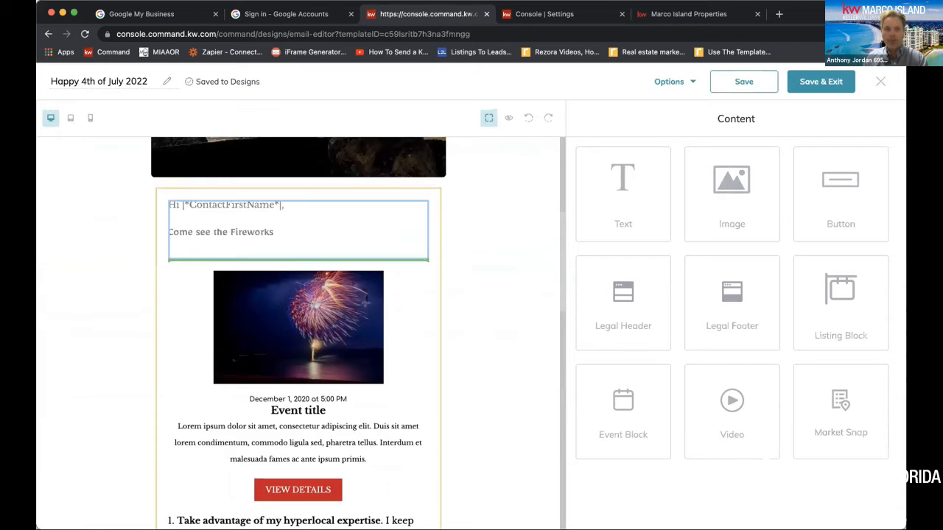
drag(205, 241, 228, 269)
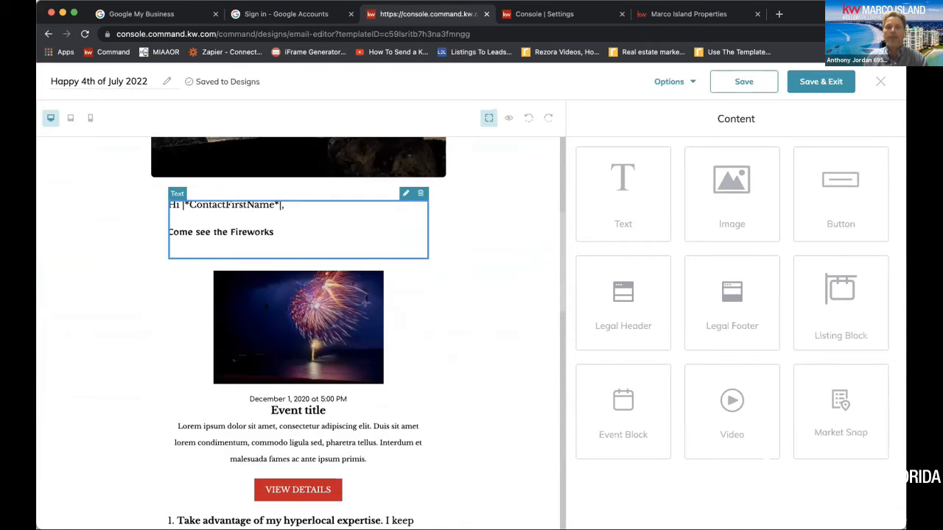
click(514, 350)
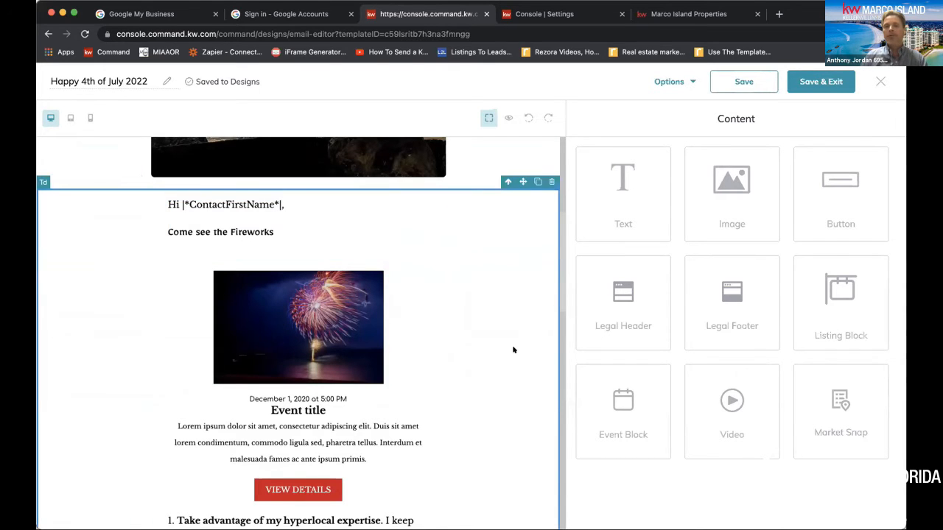
scroll(514, 350, down, 5)
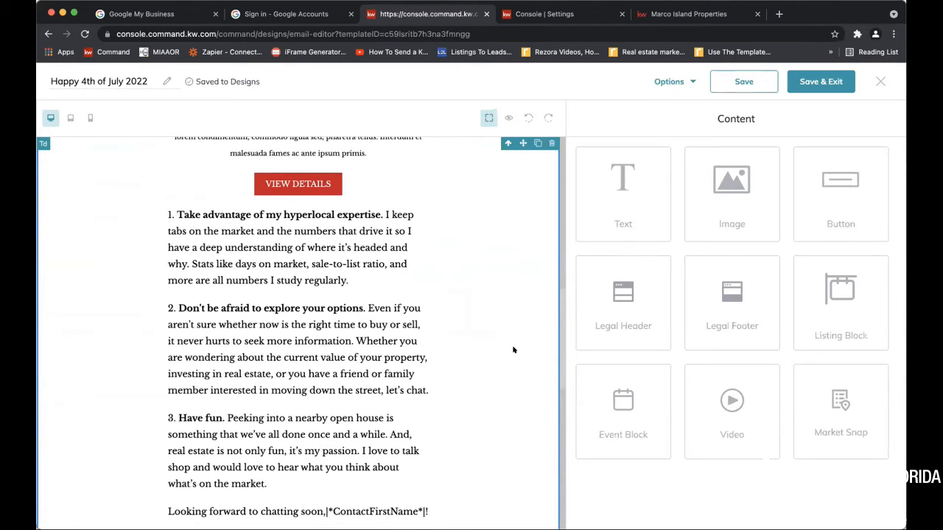
scroll(514, 350, up, 2)
scroll(513, 350, up, 4)
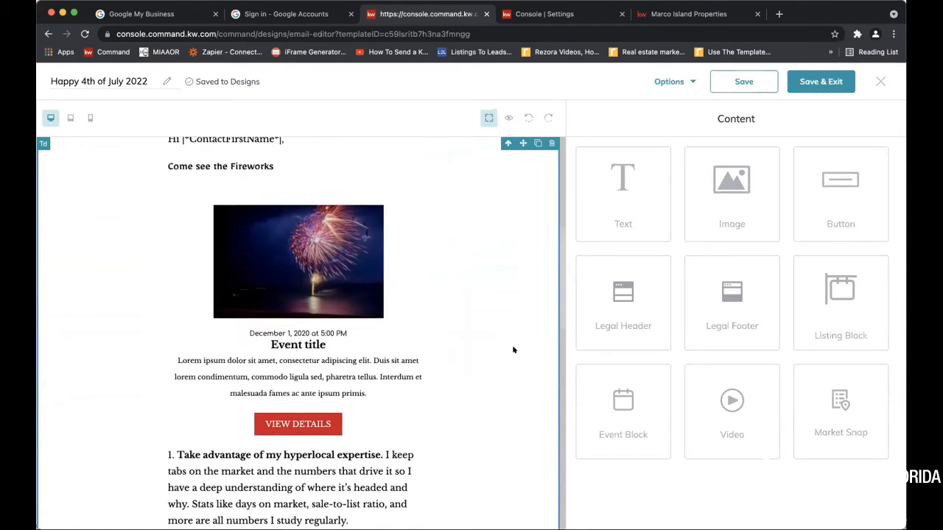
Preview the Happy 4th of July 2022 email in desktop view down to the event block, and close the preview
click(510, 117)
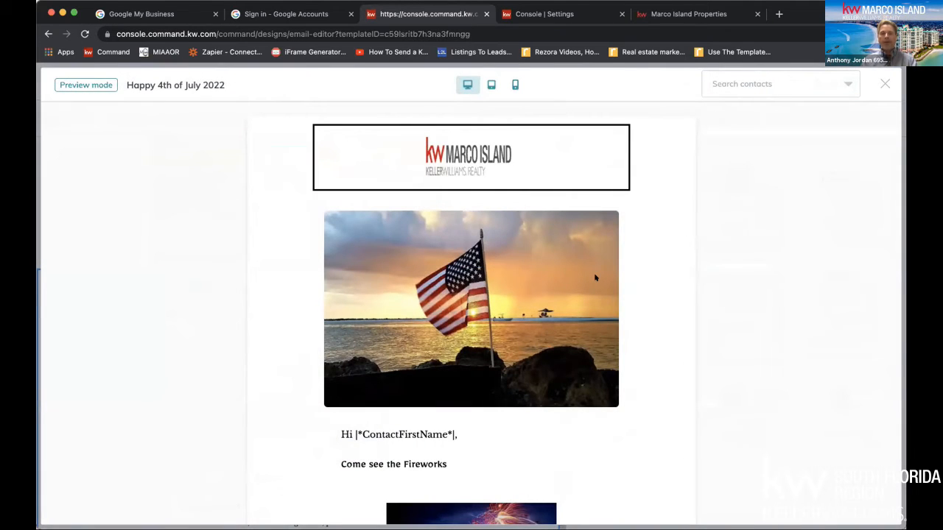
scroll(595, 278, down, 1)
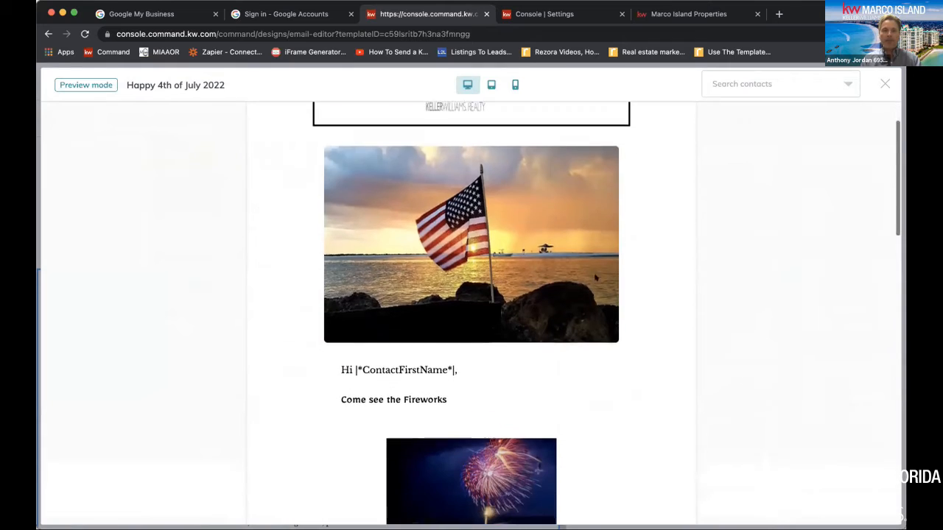
scroll(596, 278, down, 2)
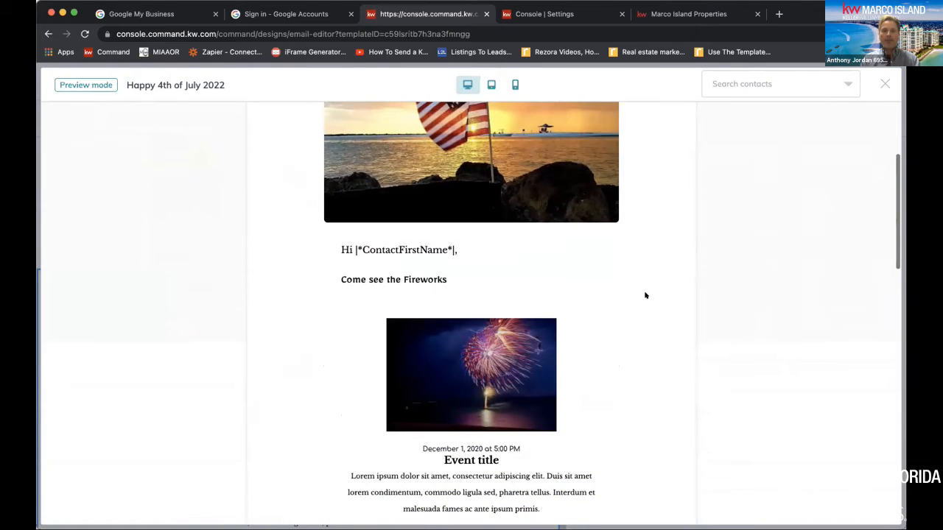
scroll(646, 296, down, 1)
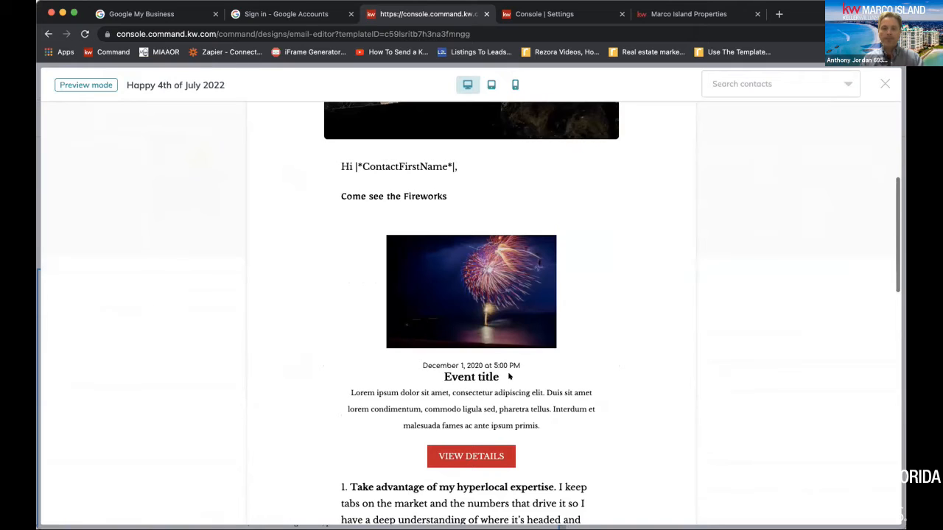
scroll(435, 373, down, 1)
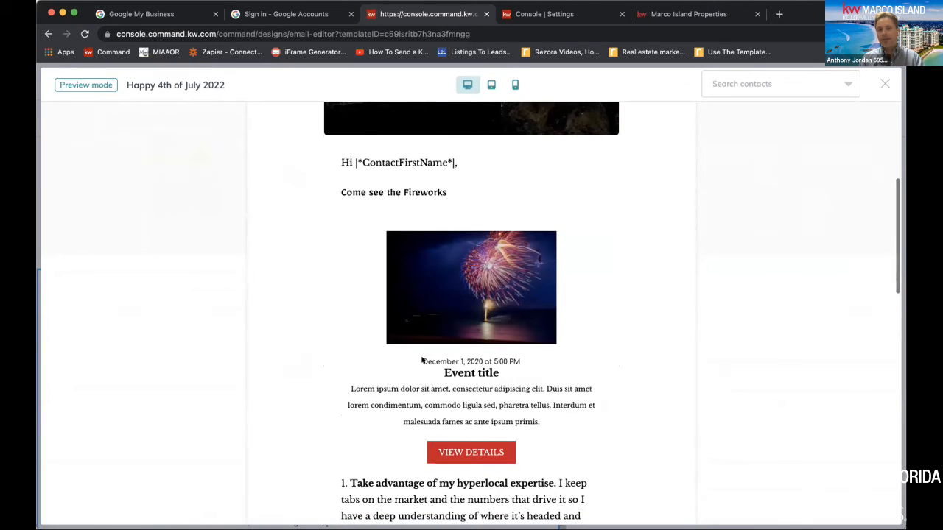
click(881, 85)
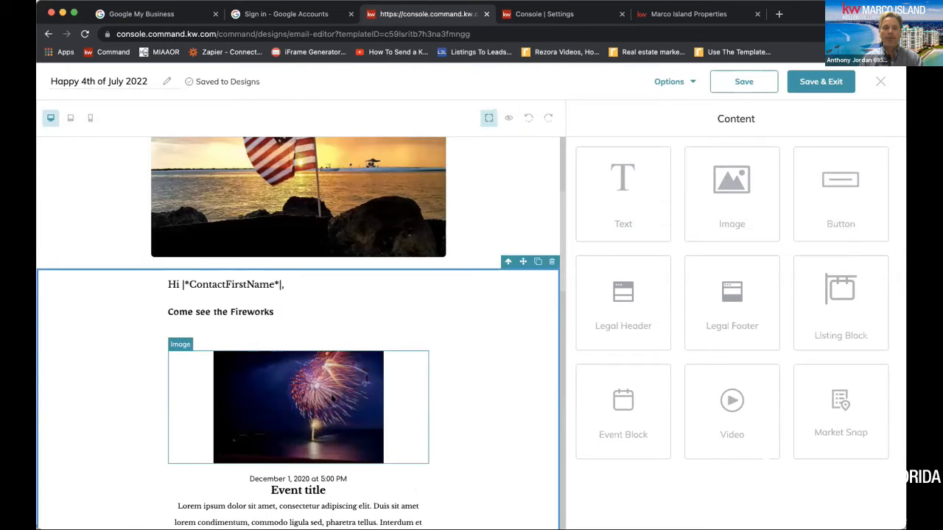
Open the event block's date line for editing and replace its month and day with "July 4th"
scroll(336, 398, down, 3)
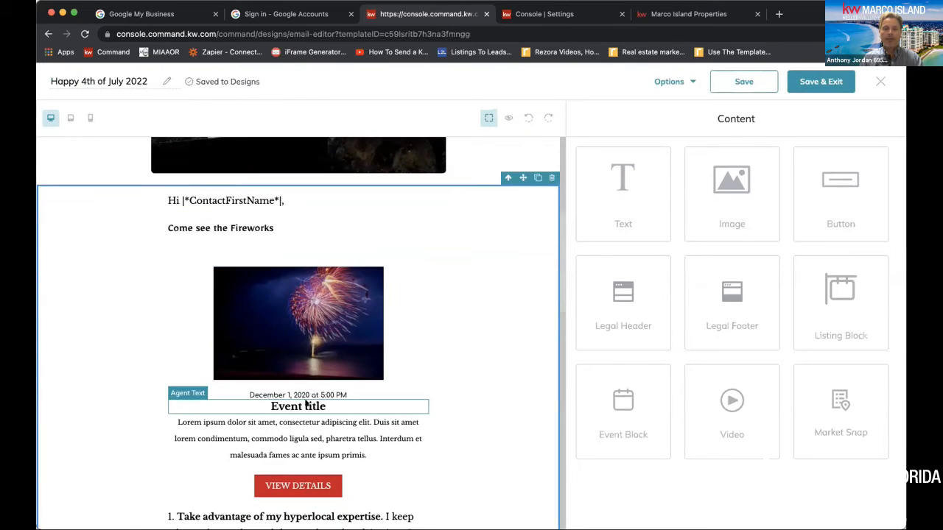
click(359, 396)
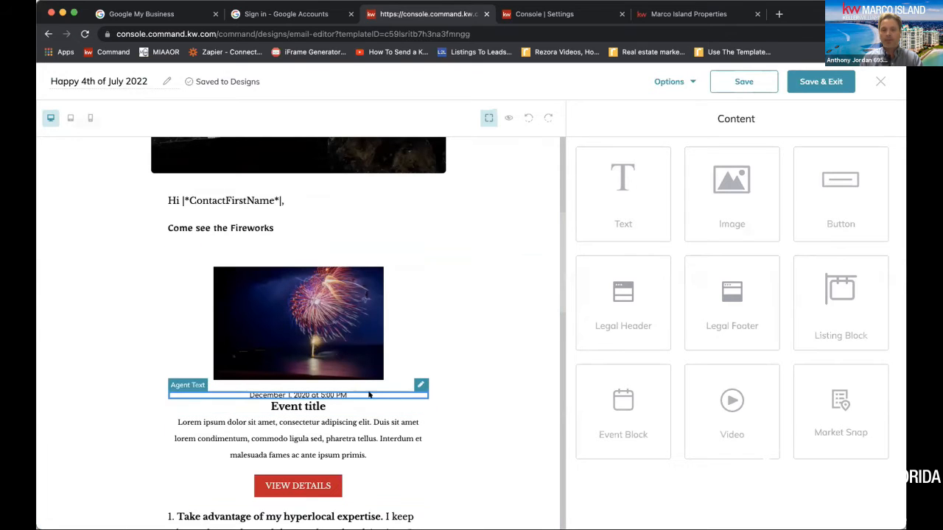
click(417, 386)
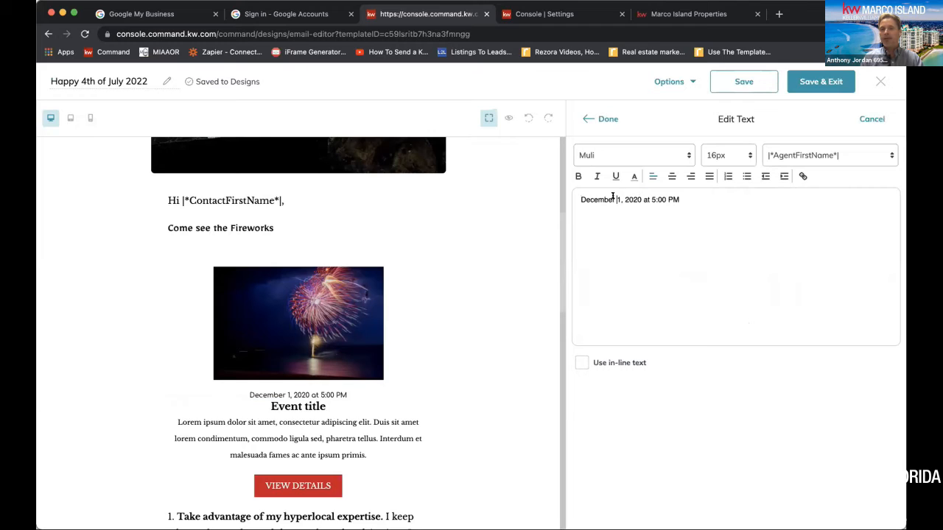
drag(619, 199, 574, 197)
key(BackSpace)
text(July 4th)
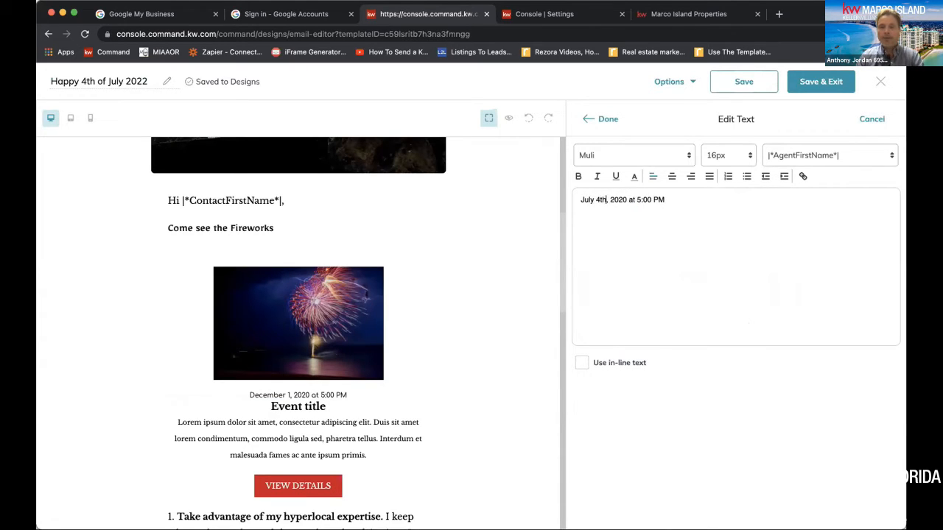
Set the event's year to 2022 and its time to 9:00 PM, and finish editing the date line
click(626, 199)
key(BackSpace)
text(2)
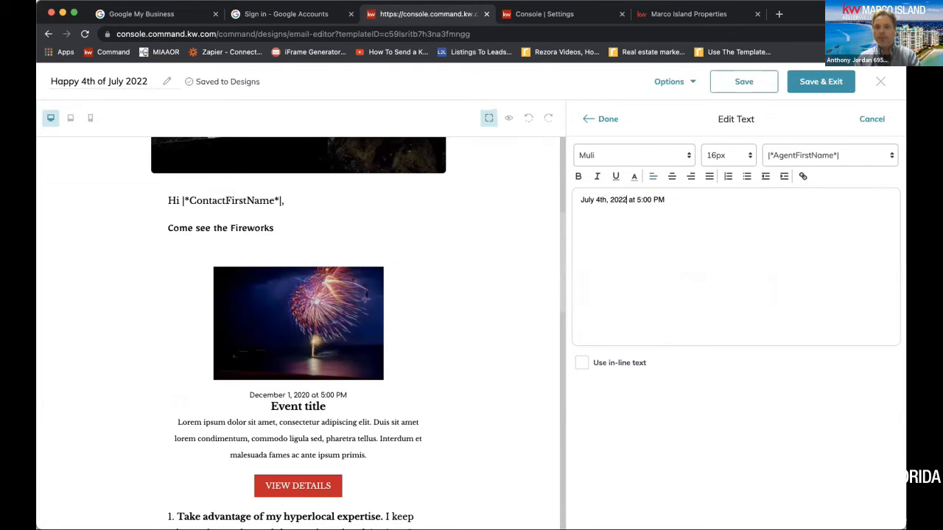
key(BackSpace)
text(8)
key(BackSpace)
text(9)
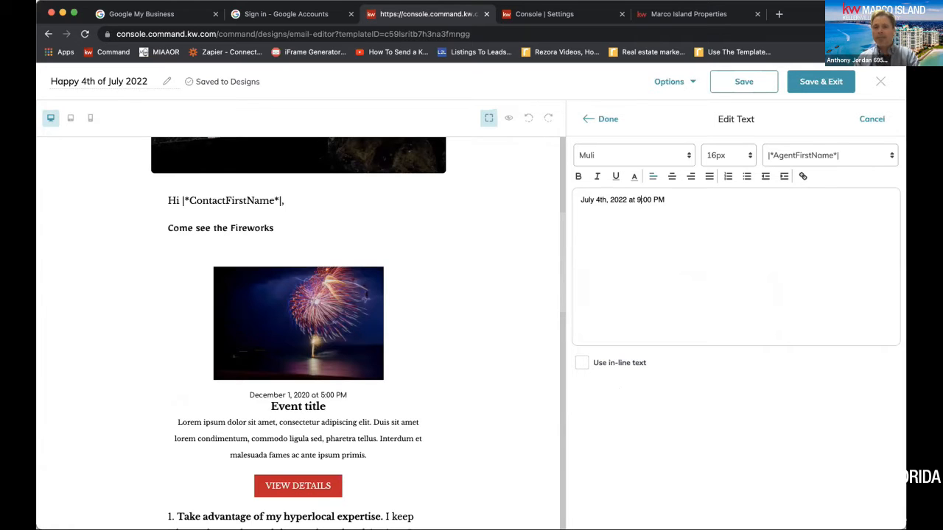
click(612, 115)
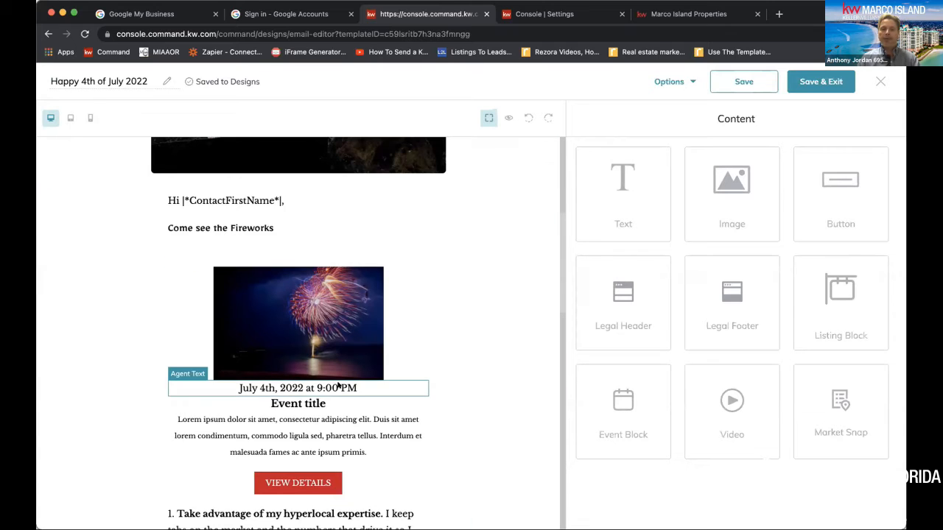
Replace the event block's placeholder title with "Marco Firworks" and finish editing the text
click(305, 404)
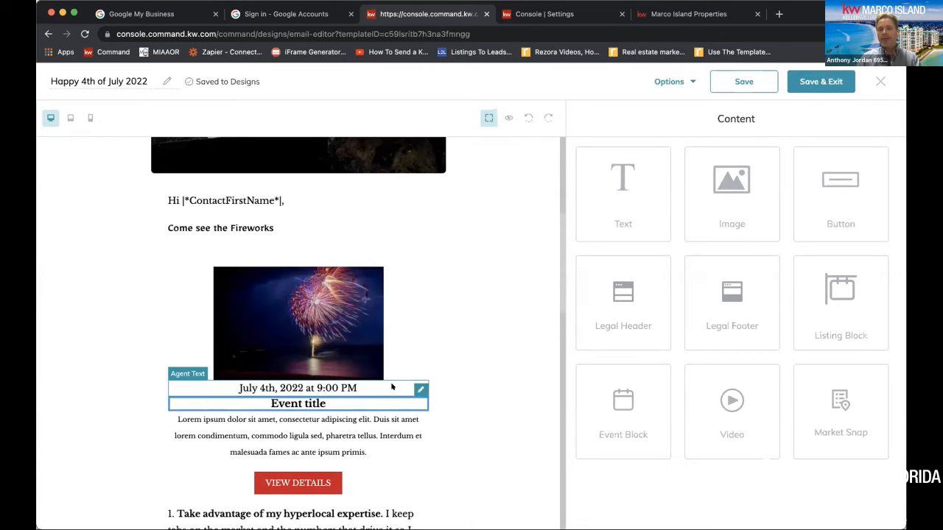
click(418, 389)
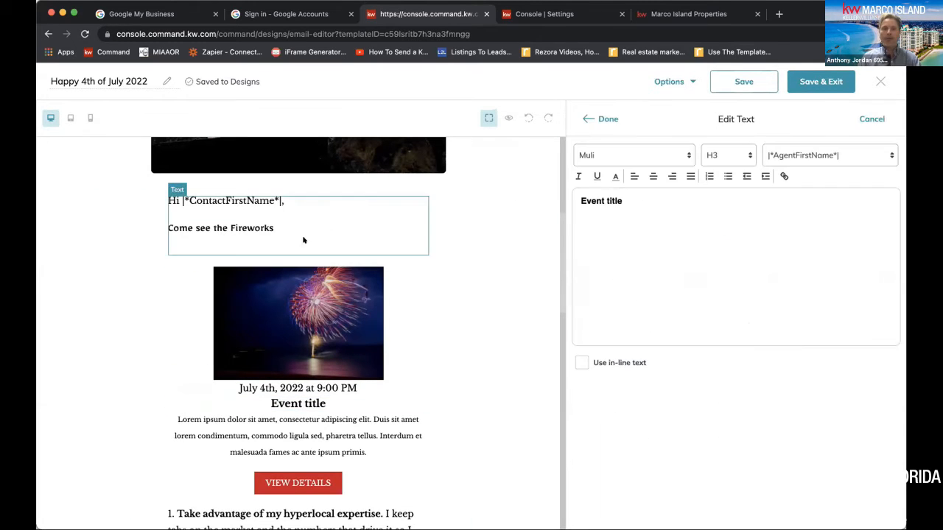
triple_click(610, 200)
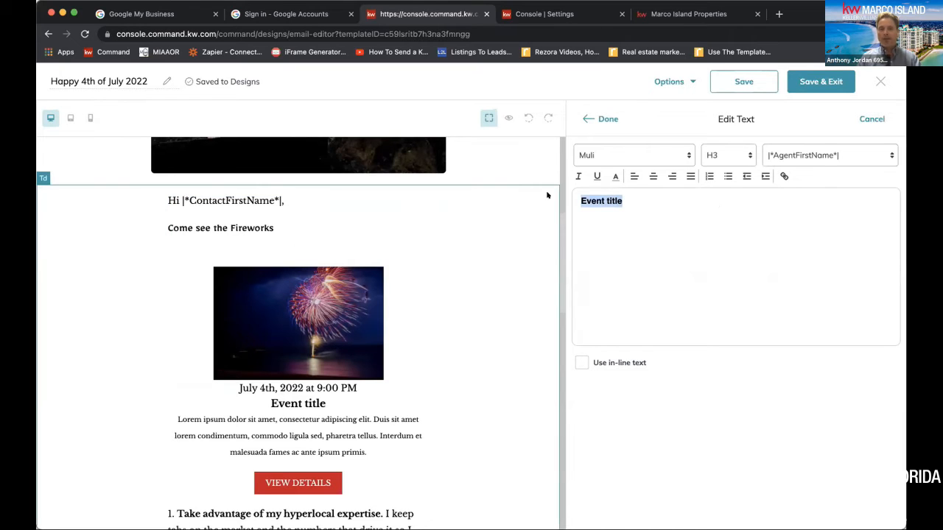
text(Marco )
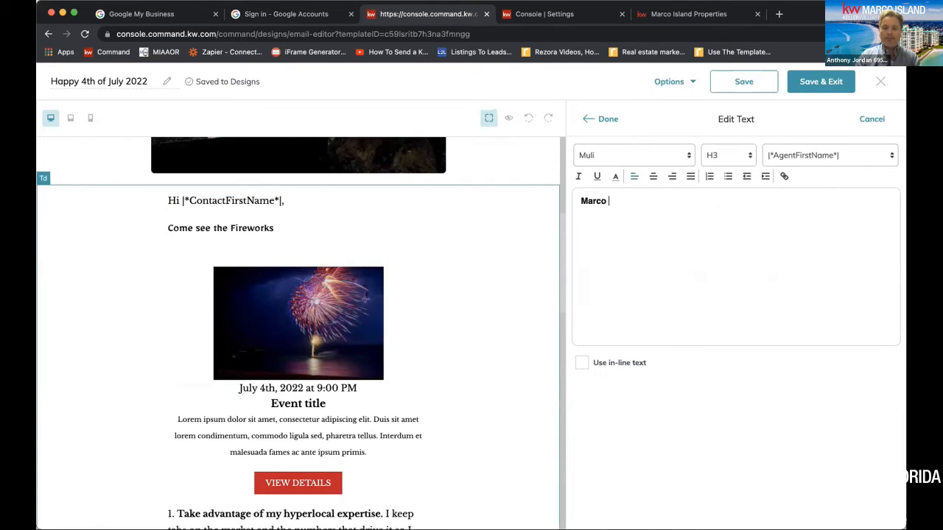
text(Firworks)
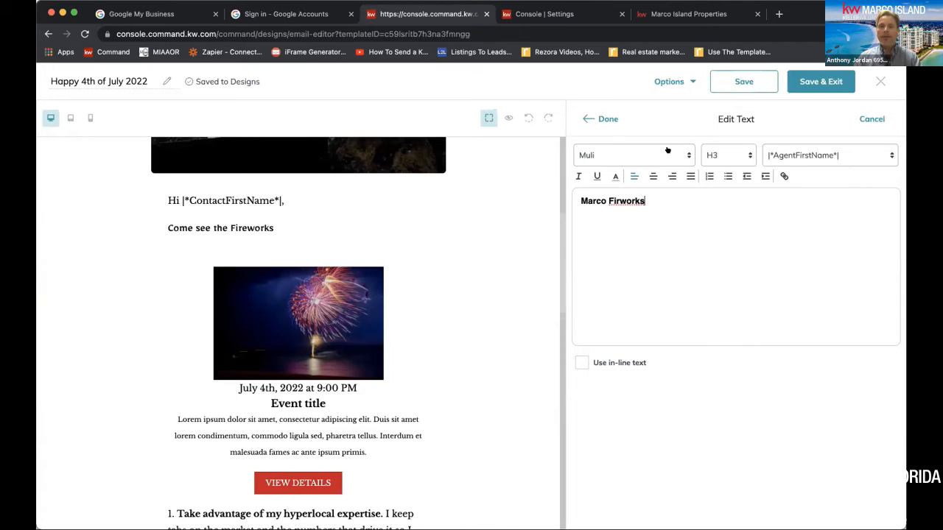
click(616, 117)
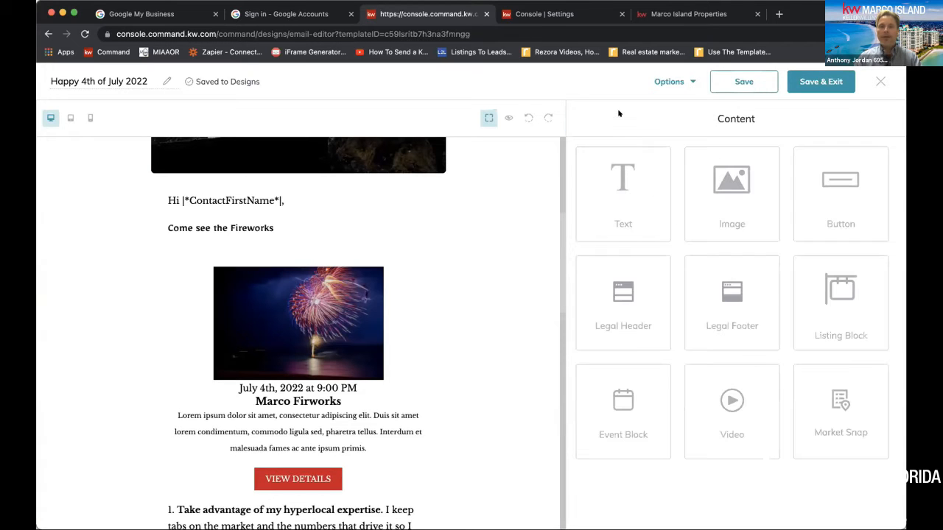
Preview the email with the edited event block, close the preview, and look over the closing text and agent contact block
click(506, 117)
scroll(477, 351, down, 3)
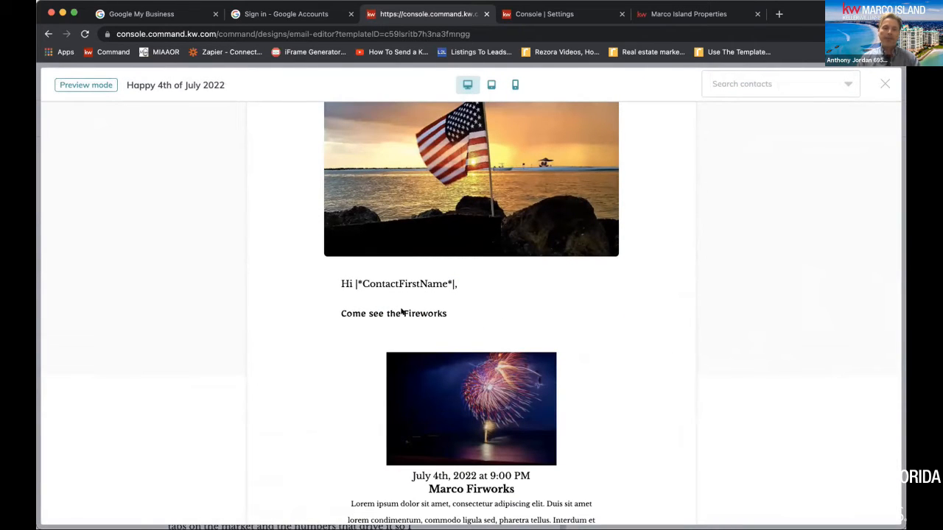
drag(503, 295, 448, 296)
click(449, 296)
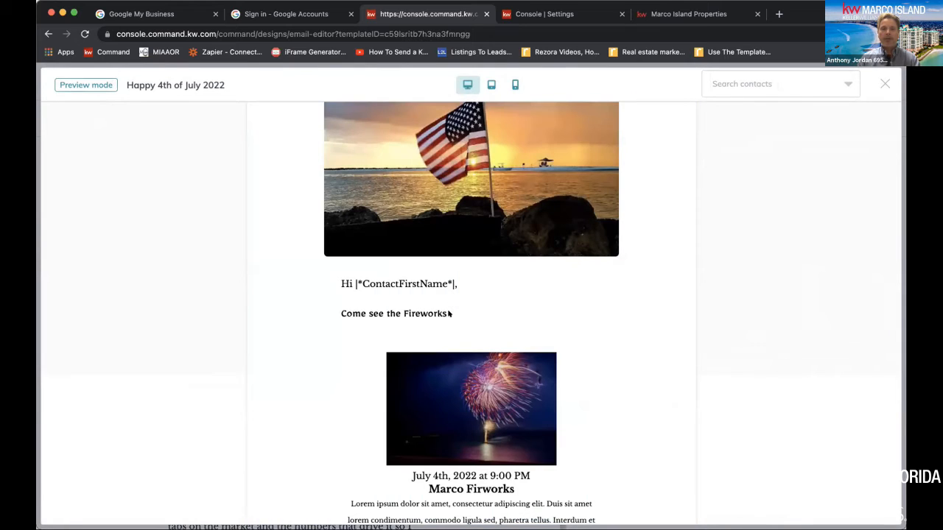
scroll(515, 339, down, 3)
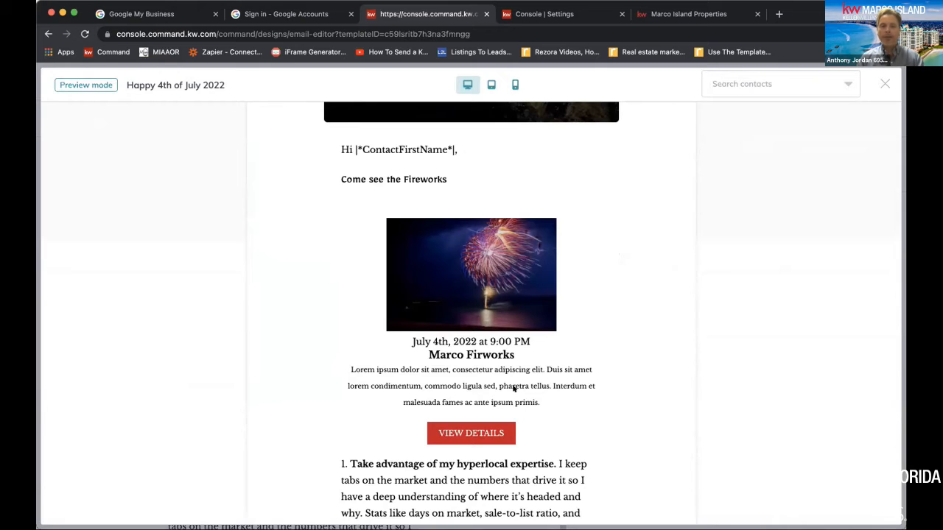
scroll(513, 388, down, 1)
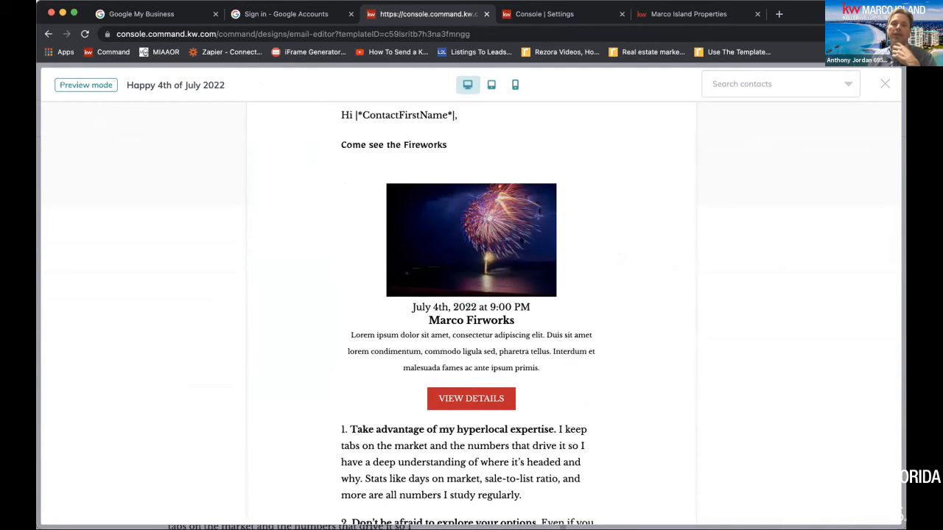
click(881, 83)
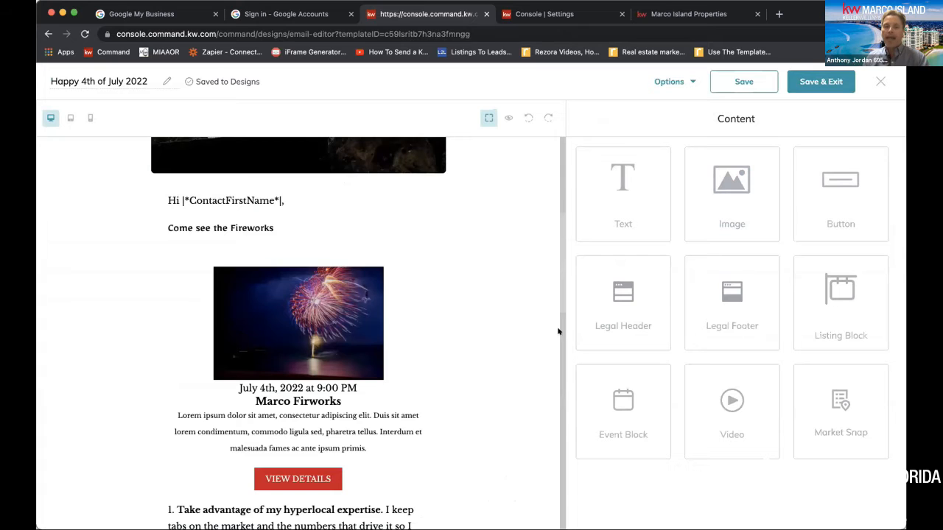
scroll(482, 341, down, 7)
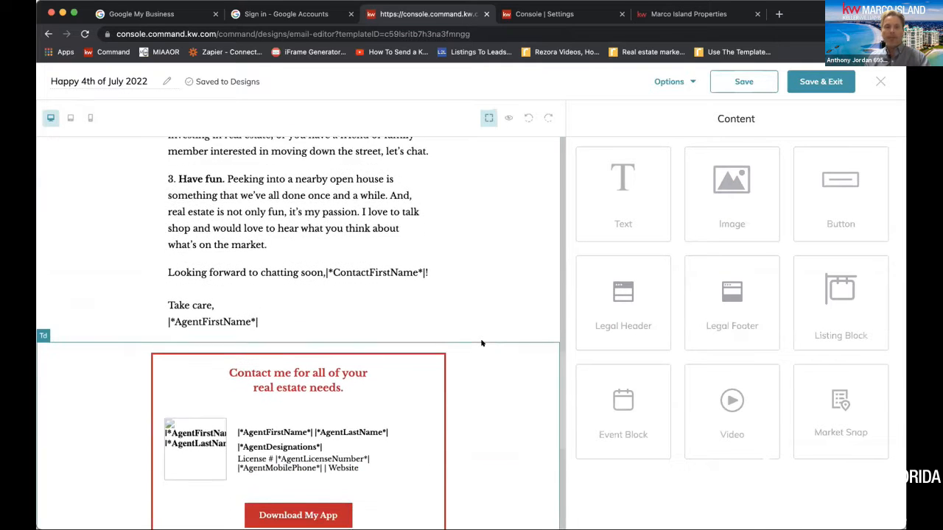
scroll(482, 344, down, 1)
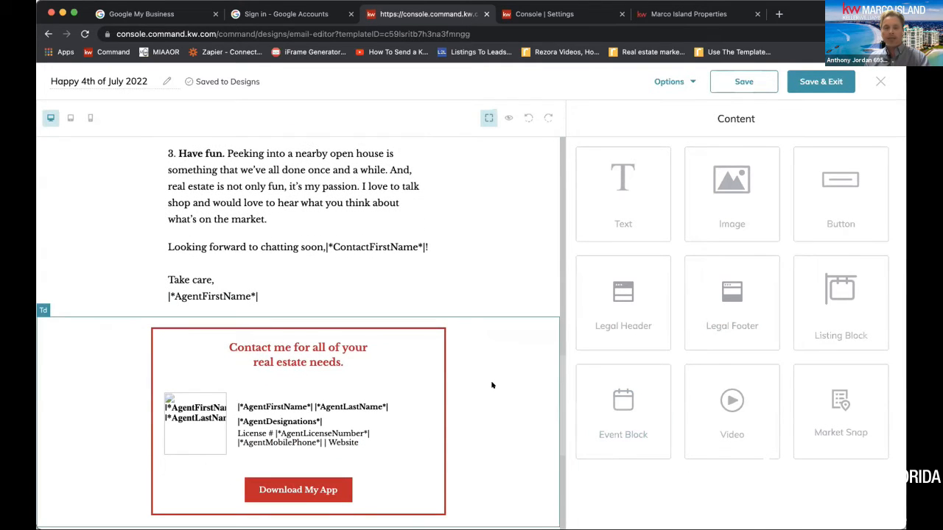
Examine the agent contact block and legal footer in the email preview, and close the preview
scroll(492, 385, down, 5)
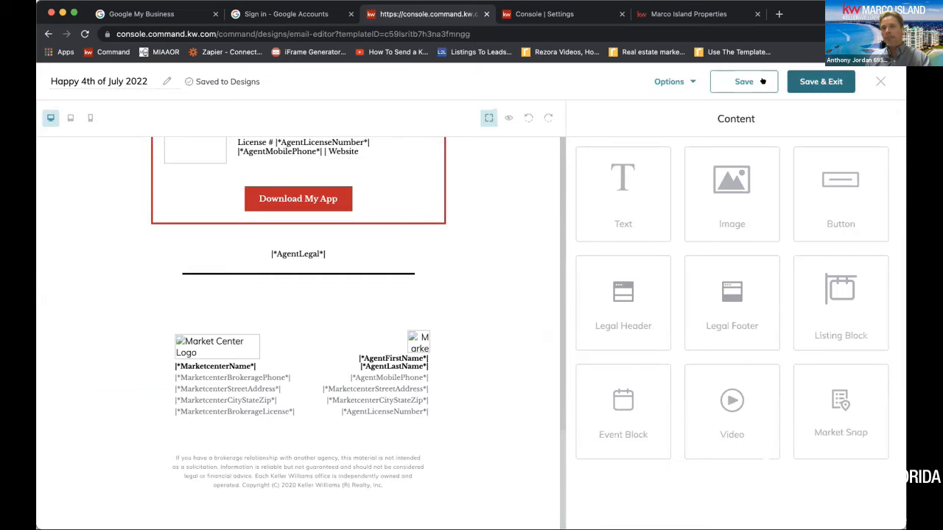
click(509, 119)
scroll(457, 425, down, 15)
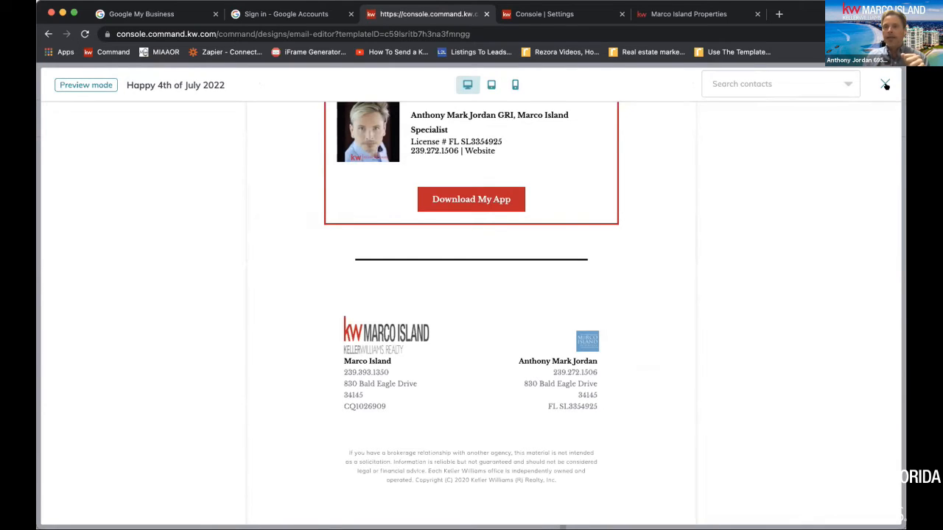
click(886, 85)
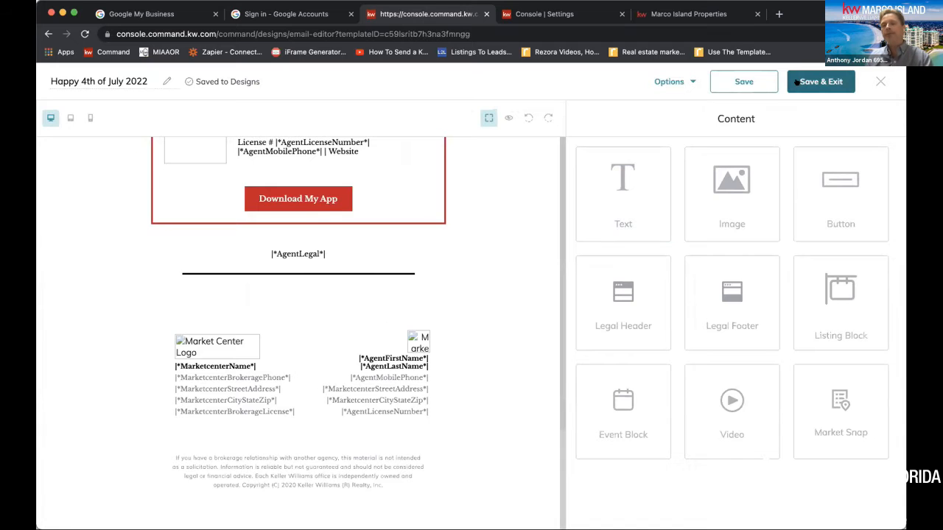
Save and exit the Happy 4th of July 2022 design, and start a new email campaign
click(818, 83)
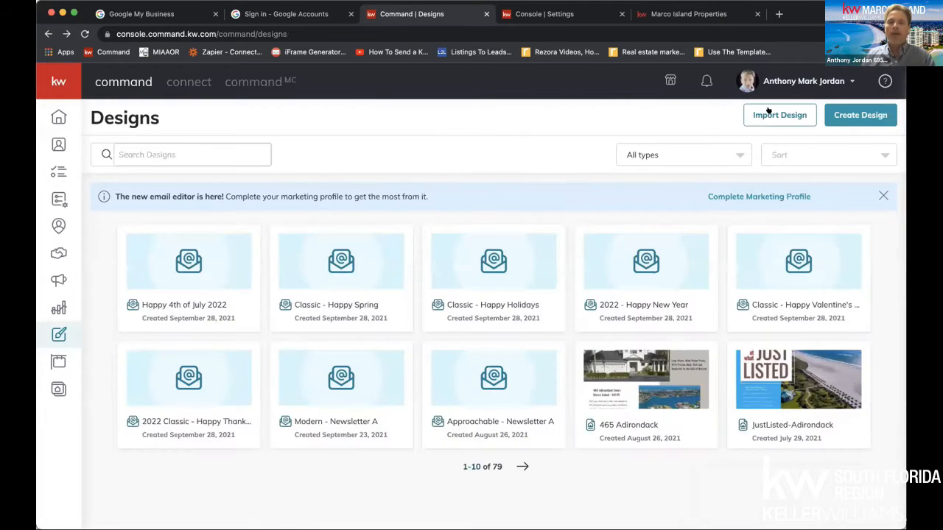
click(58, 280)
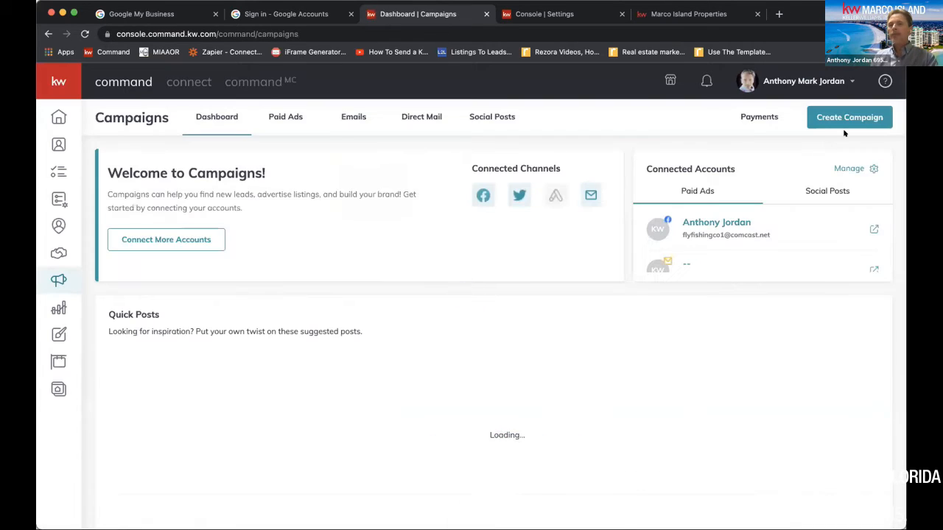
click(854, 117)
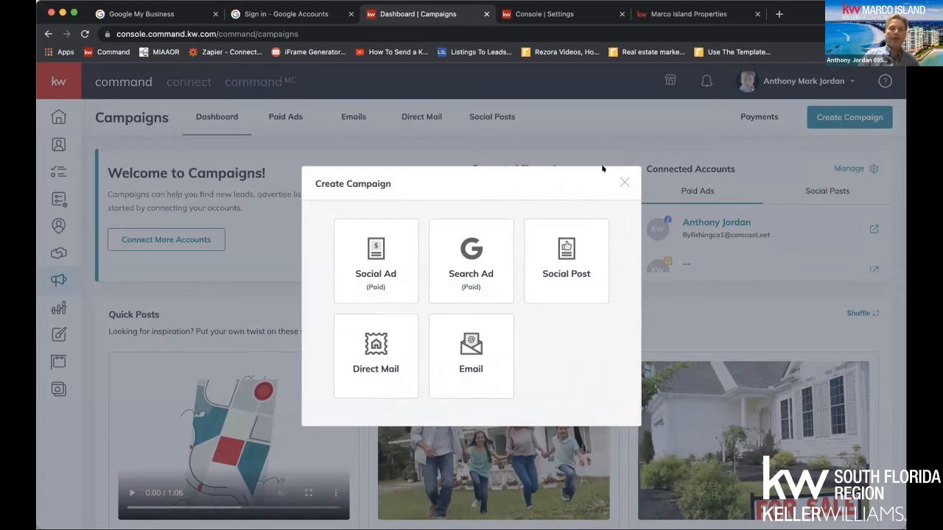
click(490, 252)
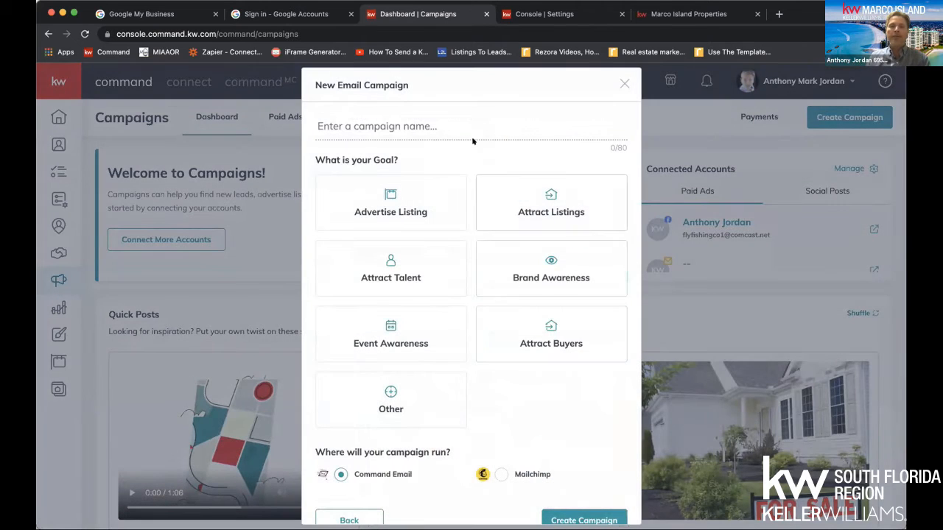
Name the campaign "4th 2022", choose Brand Awareness as its goal, and create it with Command Email
click(431, 123)
text(4th)
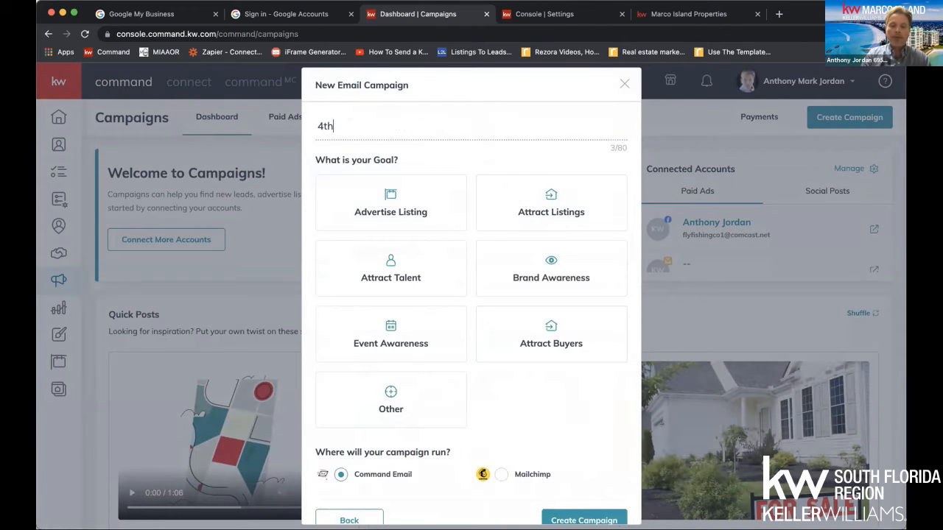
text( 20222)
key(BackSpace)
click(561, 263)
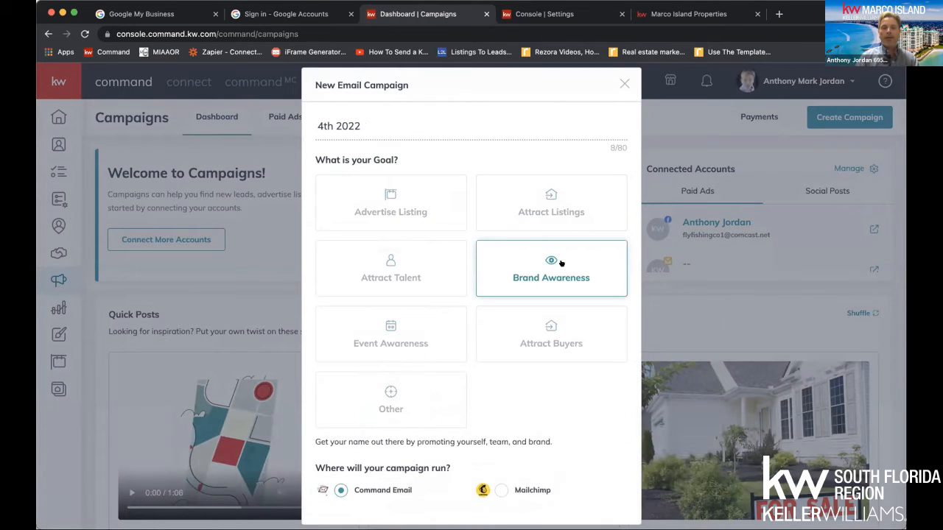
scroll(561, 263, down, 1)
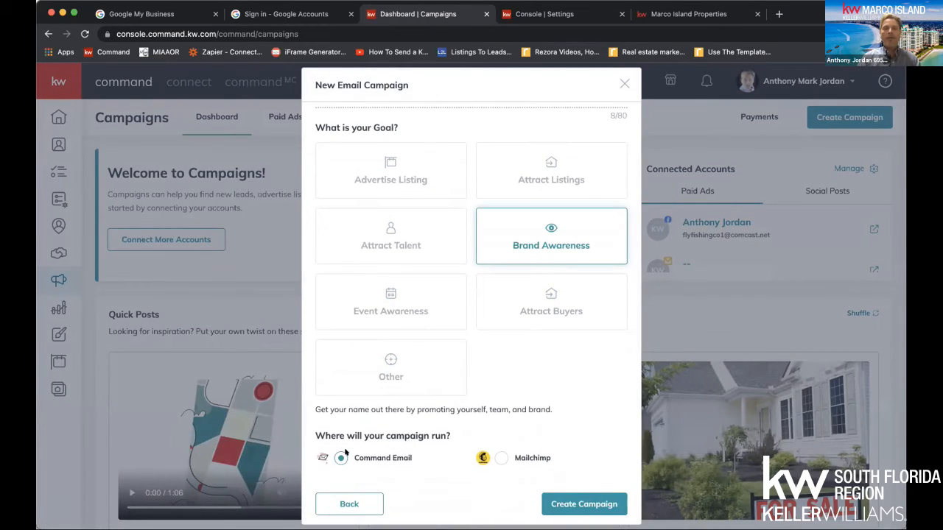
click(579, 506)
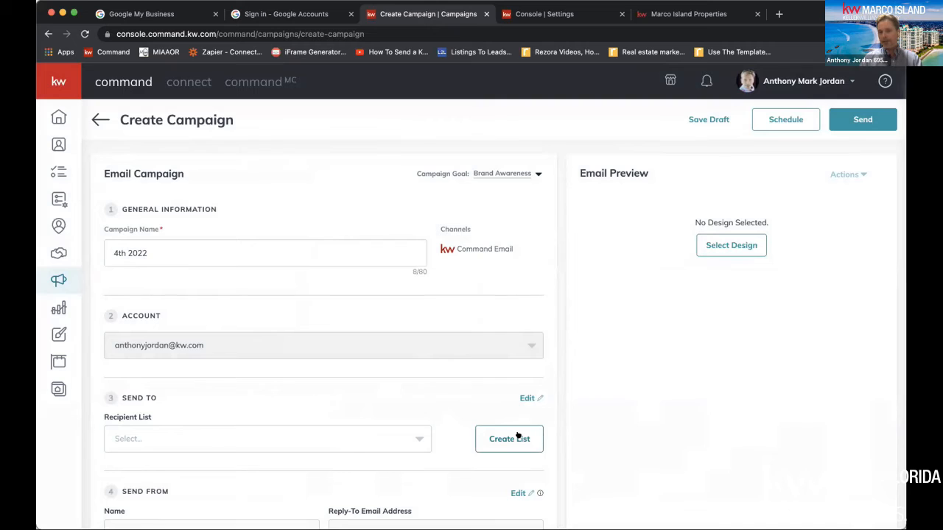
Send the campaign to the 2022 SOI list with the subject "Happy 4th, Come Out to See the Fireworks"
click(364, 435)
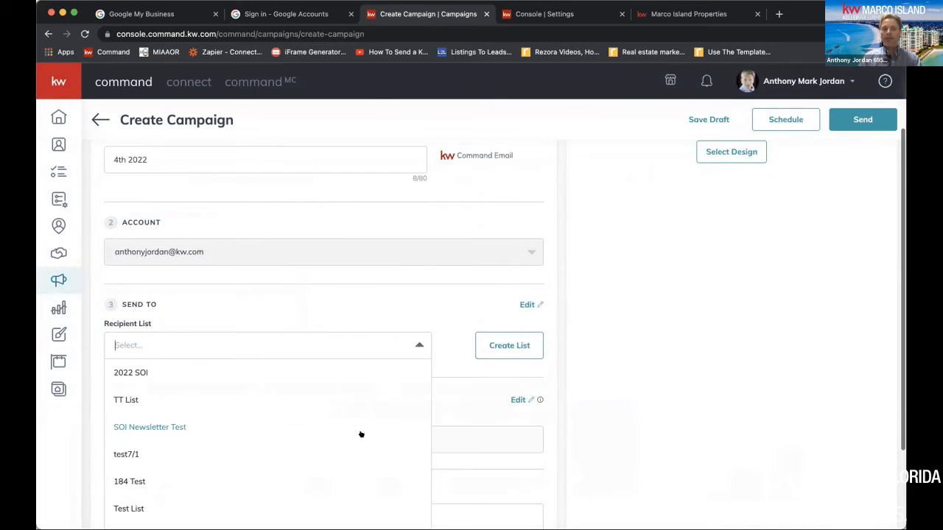
click(141, 372)
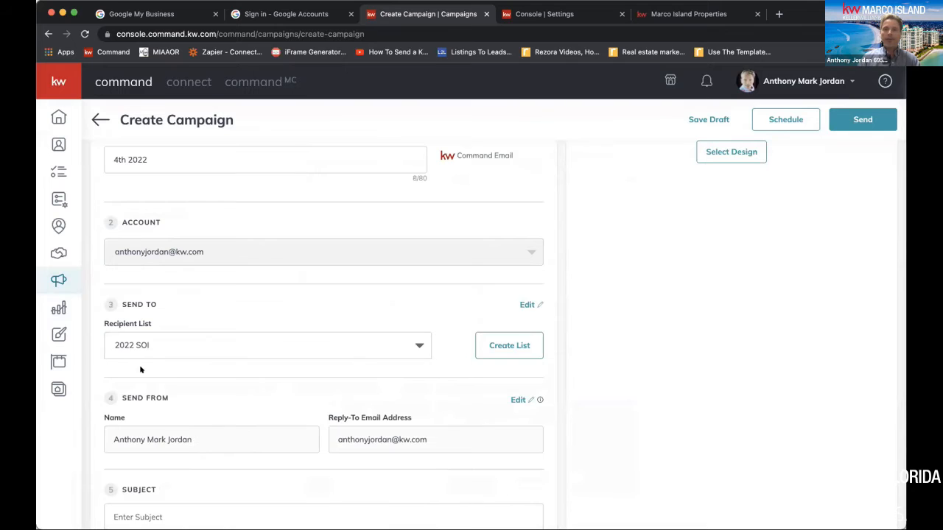
scroll(275, 344, down, 3)
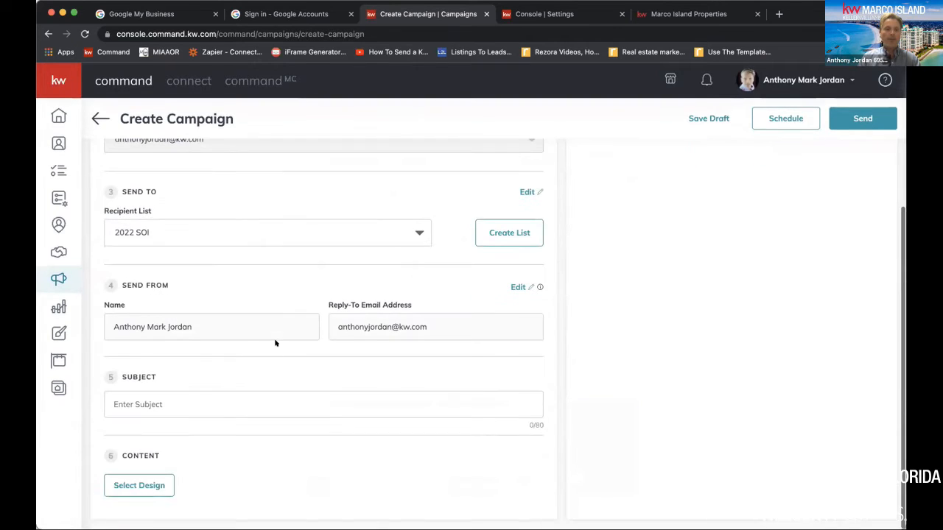
click(158, 406)
text(H)
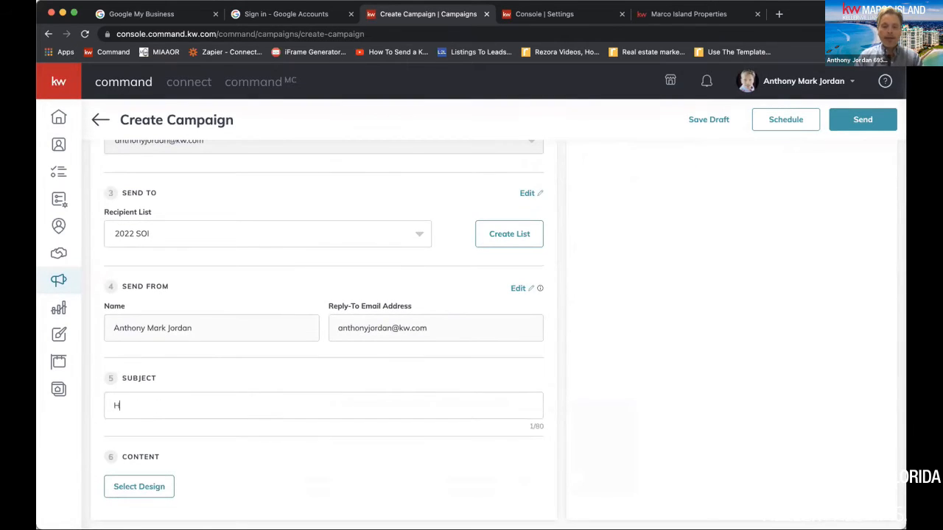
text(appy 4th )
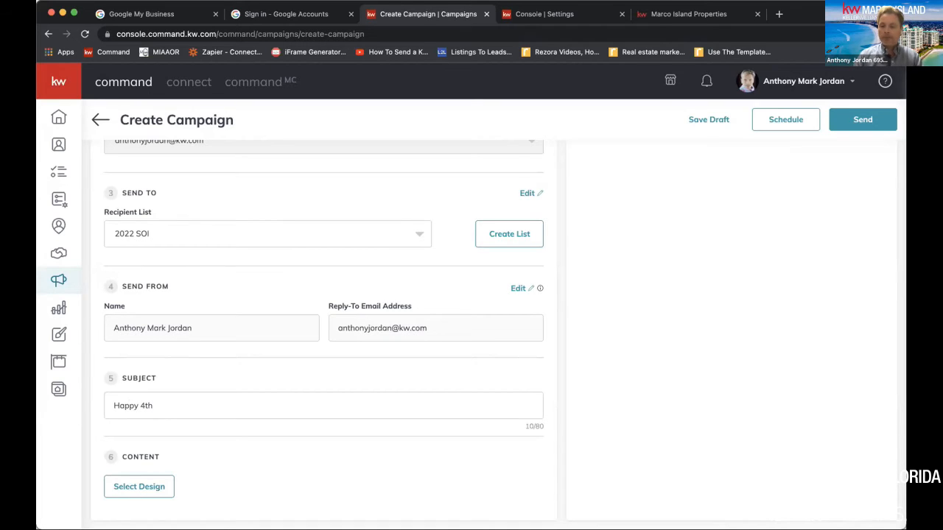
text(, Come )
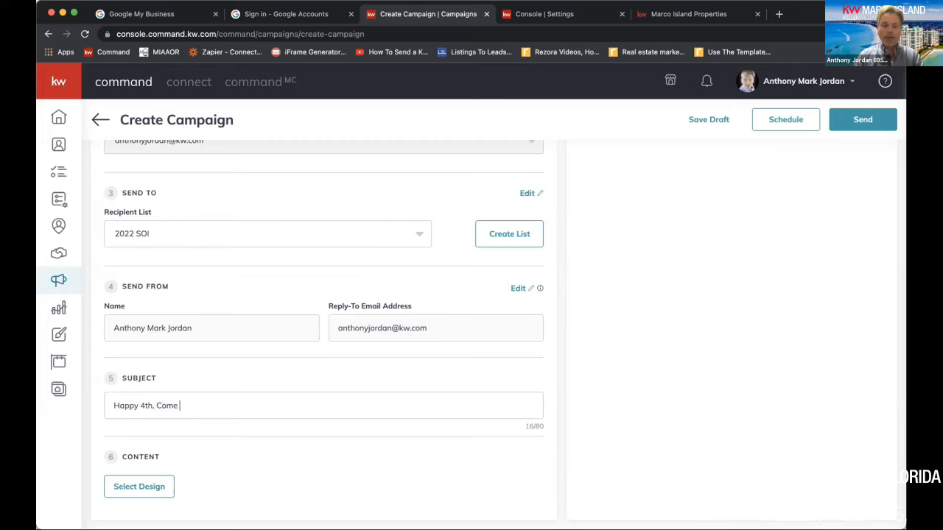
text(oOut to See the Fireworks)
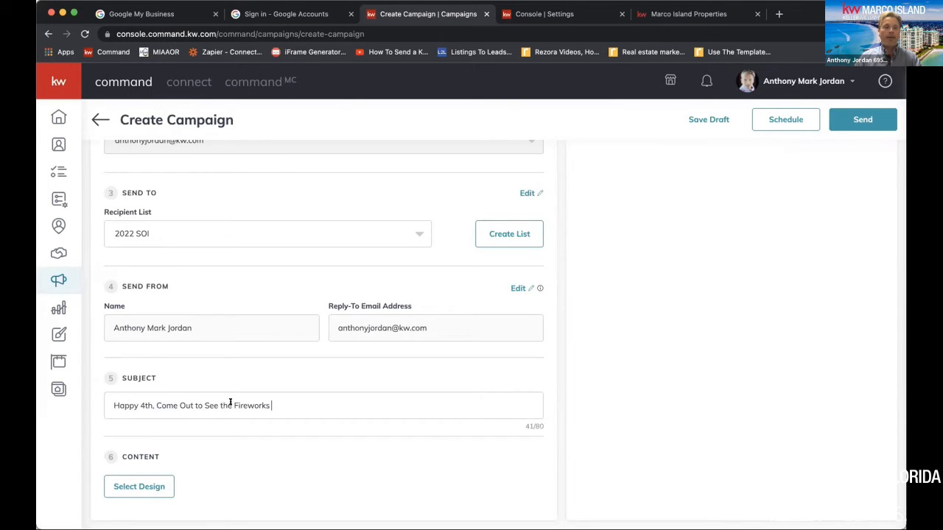
Select the Happy 4th of July 2022 design as the campaign content, preview it, and close the preview
click(125, 483)
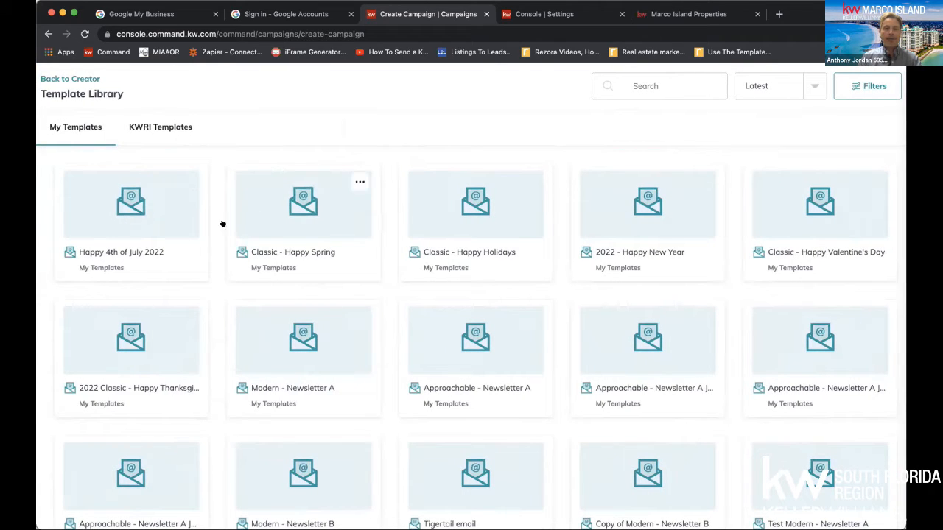
click(185, 221)
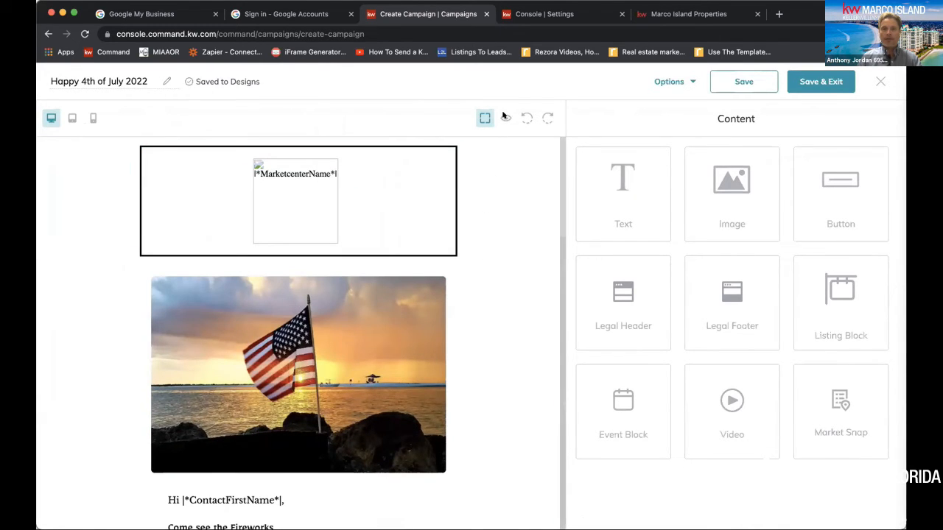
click(506, 116)
scroll(526, 326, down, 5)
scroll(528, 325, down, 6)
scroll(528, 326, up, 12)
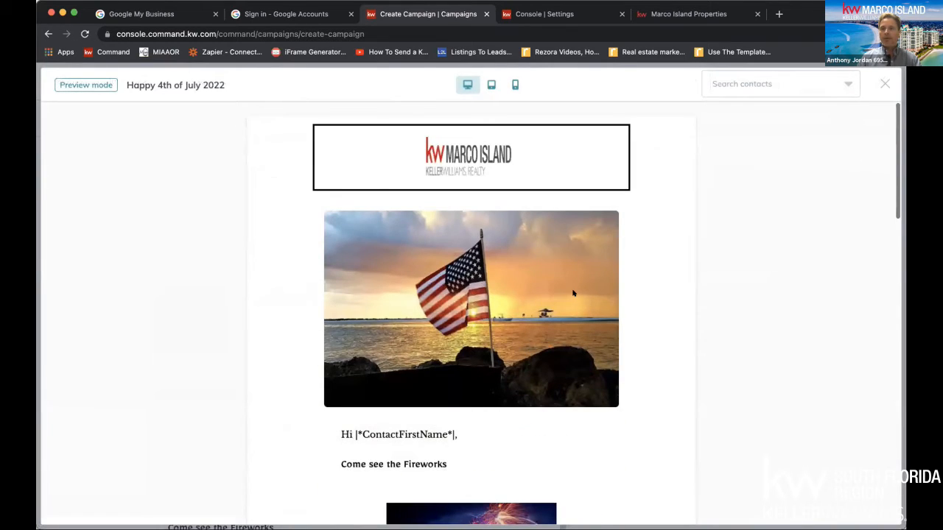
click(884, 83)
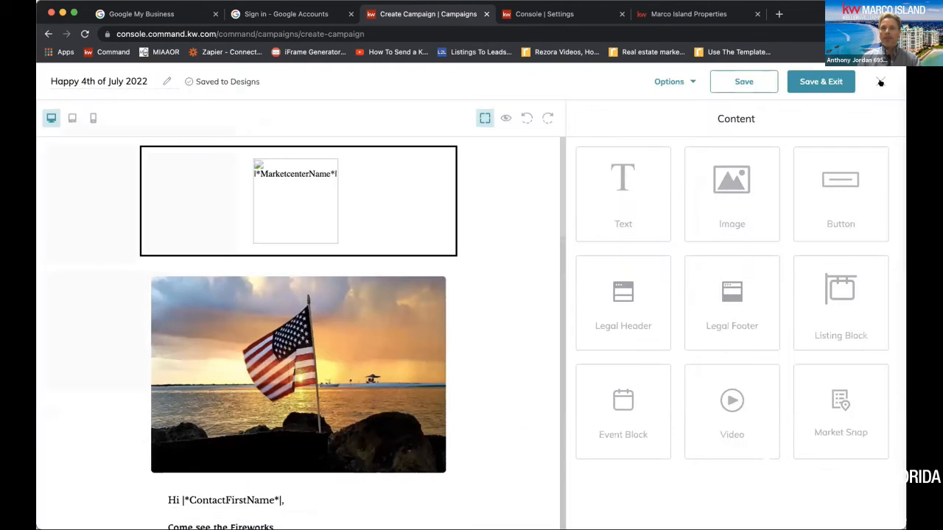
Save the selected design and exit the editor back to the campaign setup
click(677, 80)
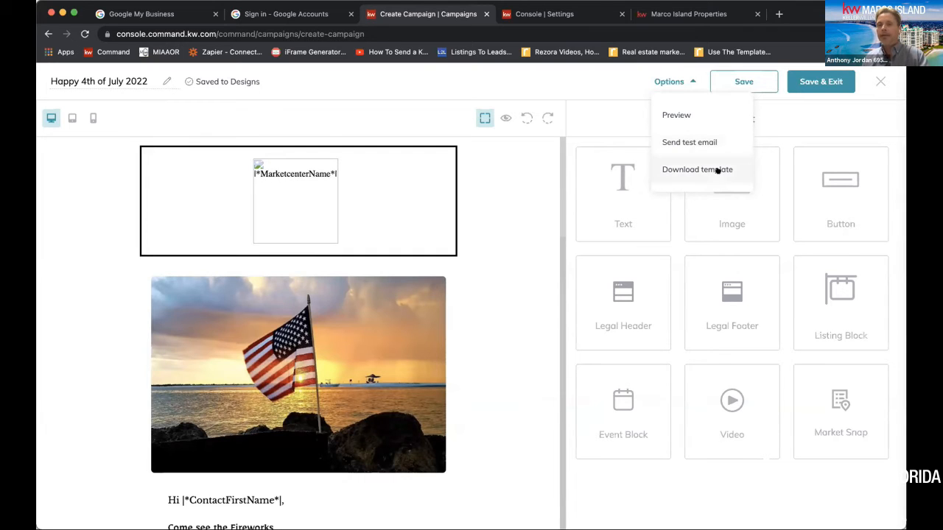
click(814, 82)
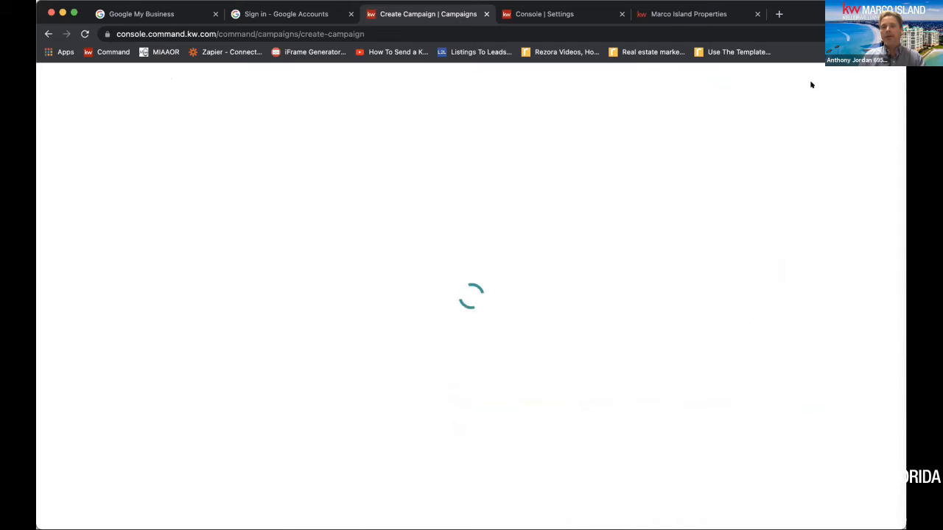
scroll(693, 250, up, 3)
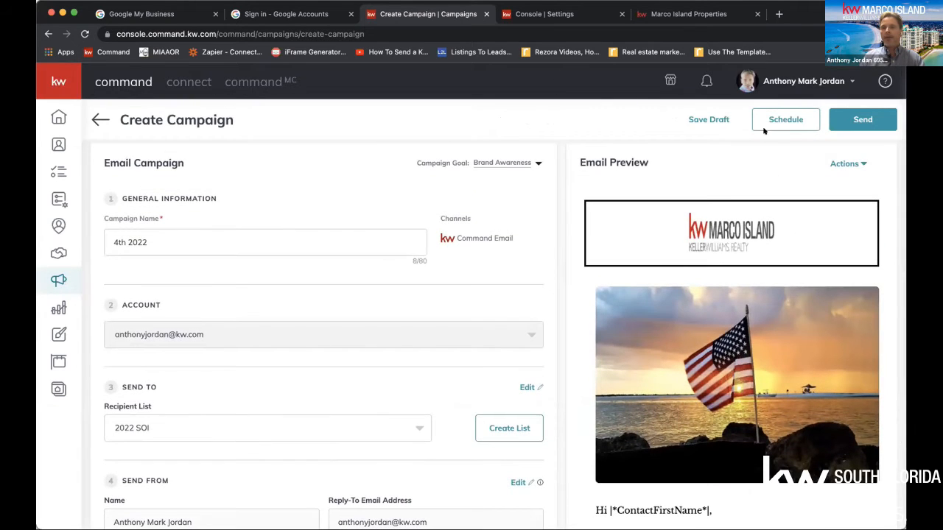
Open the campaign's scheduling options and choose July 4, 2022 as the send date
click(786, 121)
click(414, 305)
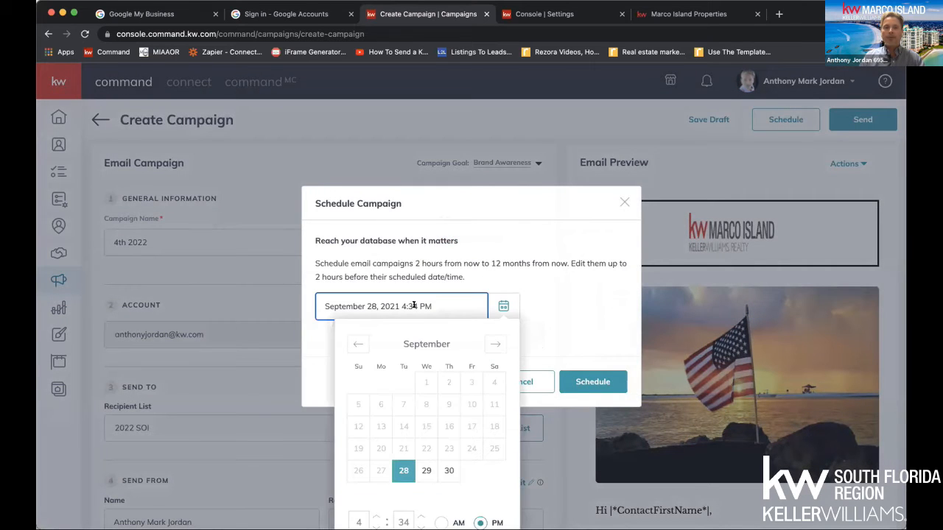
click(495, 345)
click(496, 344)
click(495, 344)
click(495, 344)
click(495, 344)
click(495, 344)
click(495, 345)
click(495, 344)
click(495, 344)
click(495, 344)
click(381, 405)
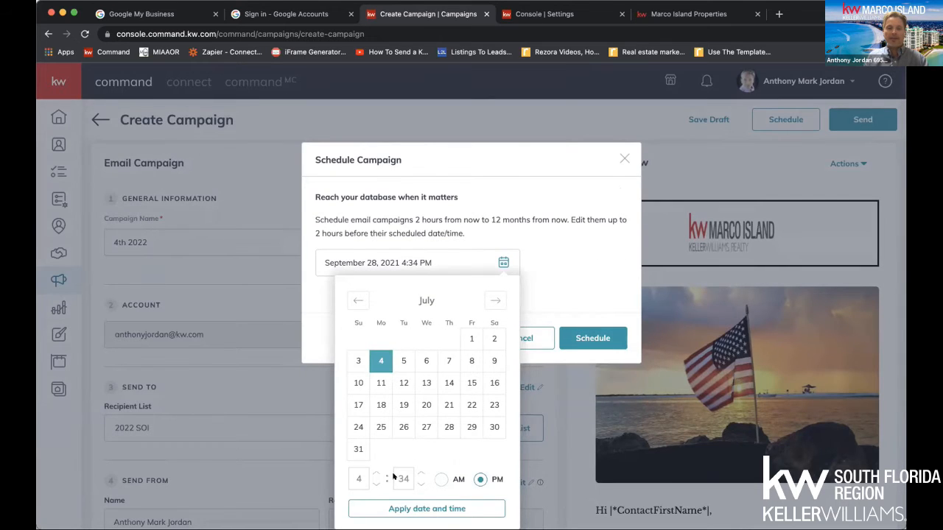
Set the send hour to 06 AM, apply the date and time, and schedule the campaign
click(440, 479)
click(357, 477)
text(06)
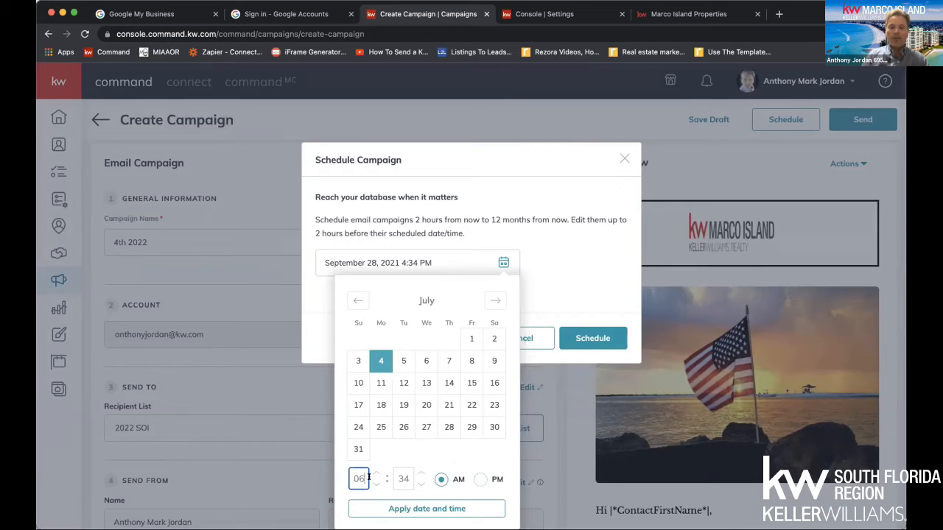
click(410, 507)
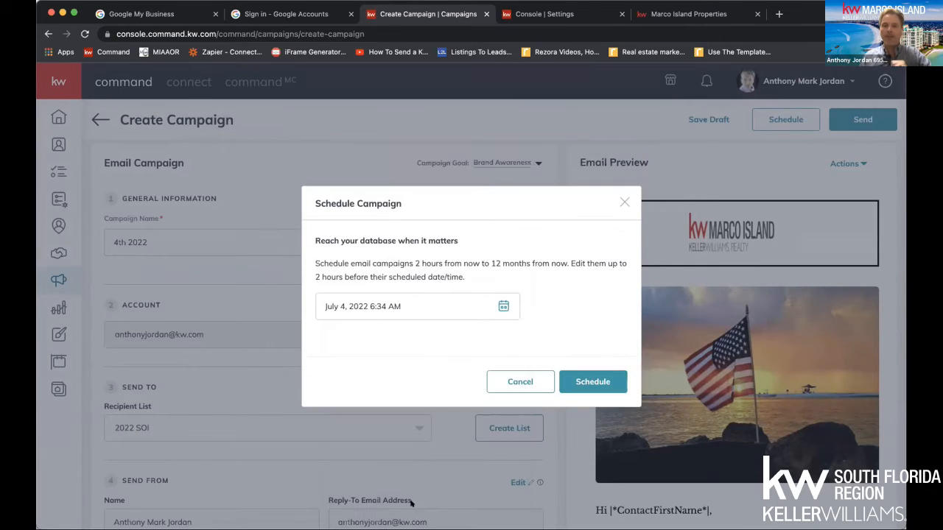
click(598, 381)
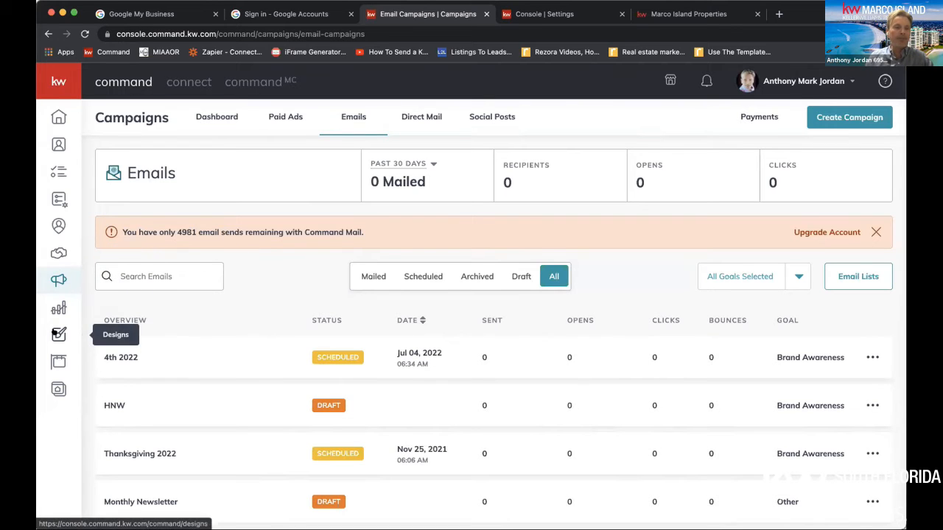
Look over the list of email campaigns and open the saved Modern - Newsletter A design for editing
scroll(541, 265, down, 4)
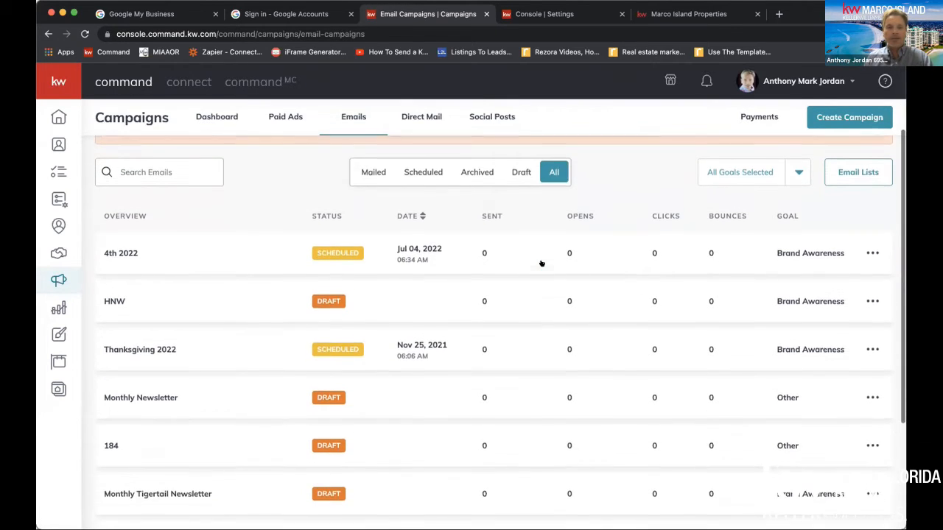
scroll(540, 266, down, 1)
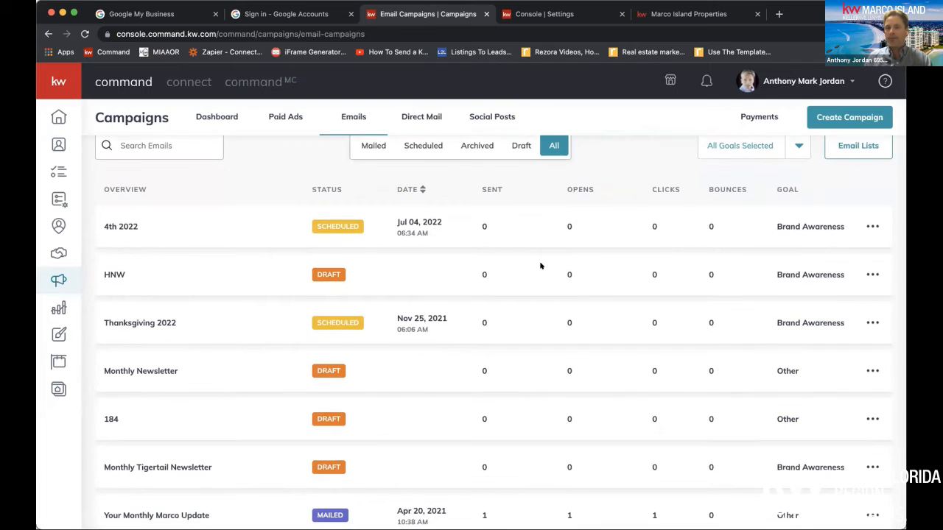
scroll(541, 266, up, 2)
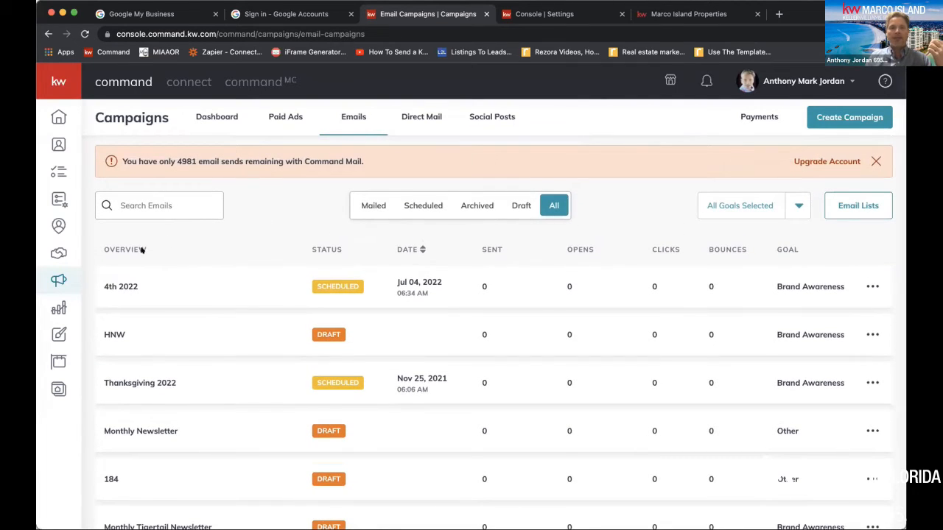
click(56, 328)
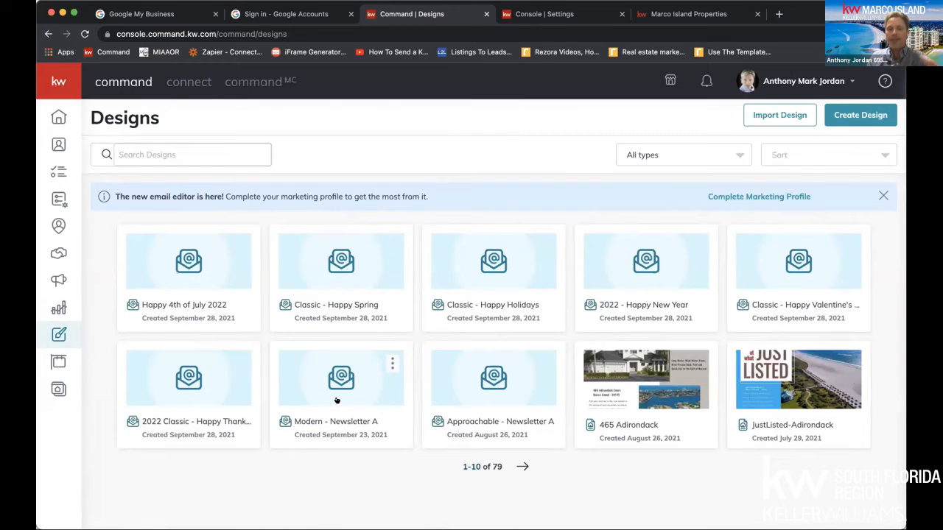
click(337, 401)
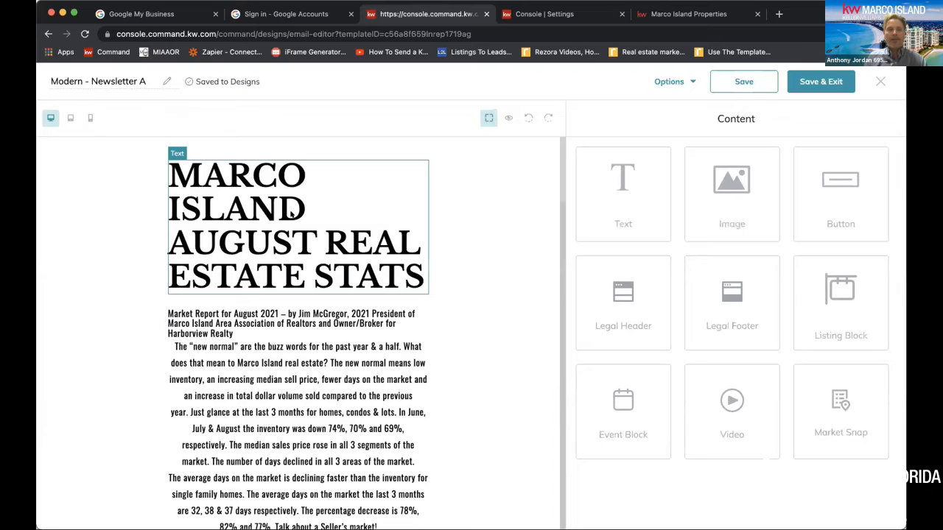
Preview the Modern - Newsletter A design and read through its market report, stats image, listing, area trends and contact section
scroll(312, 370, down, 20)
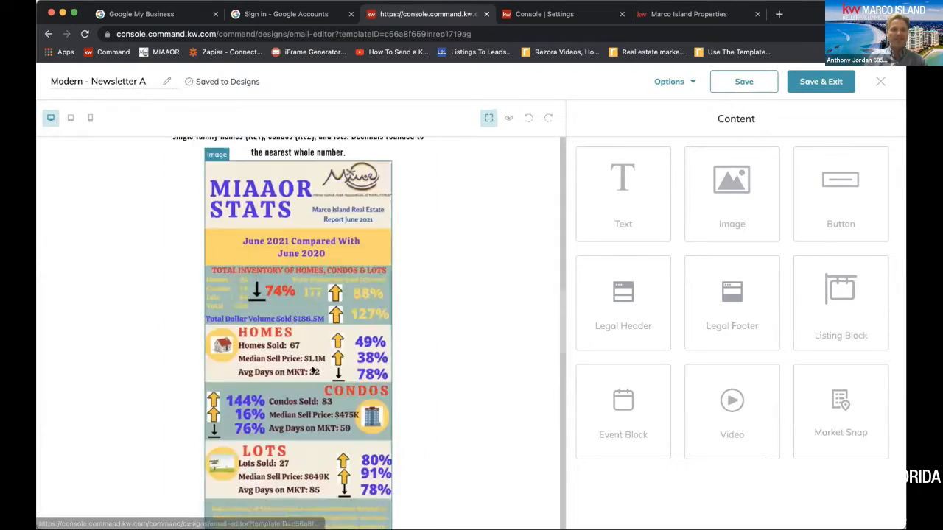
scroll(312, 370, up, 20)
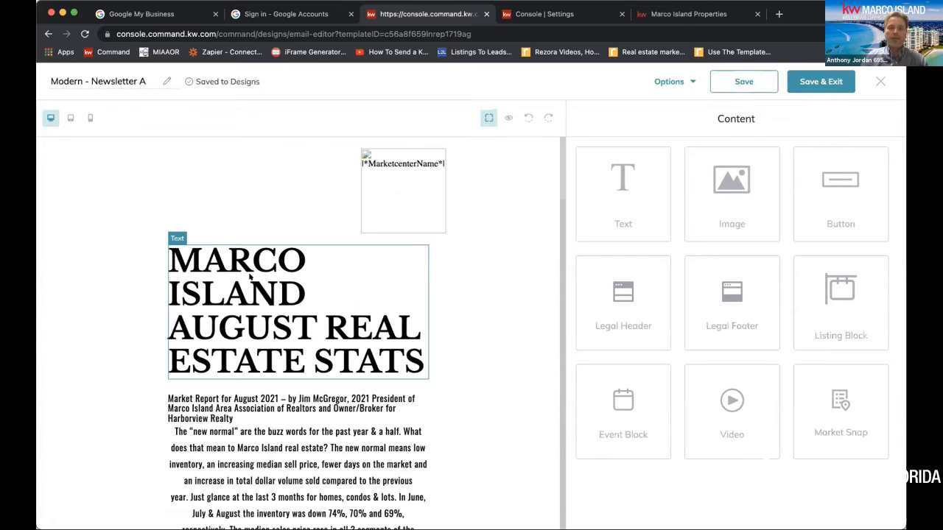
click(509, 117)
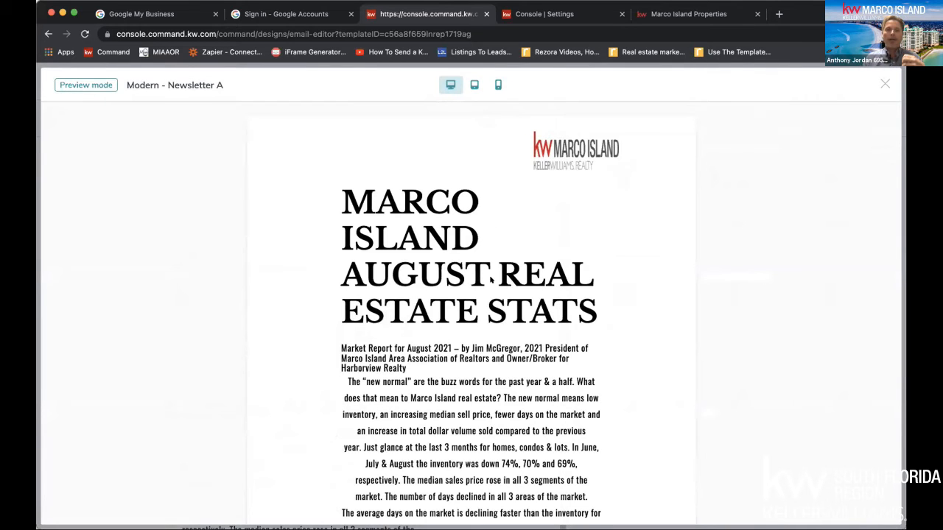
scroll(490, 279, down, 3)
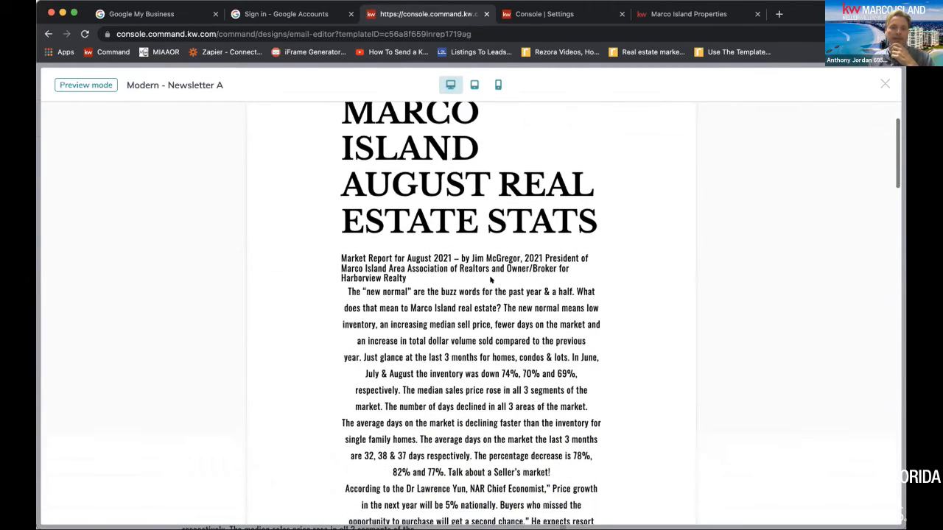
scroll(488, 278, down, 1)
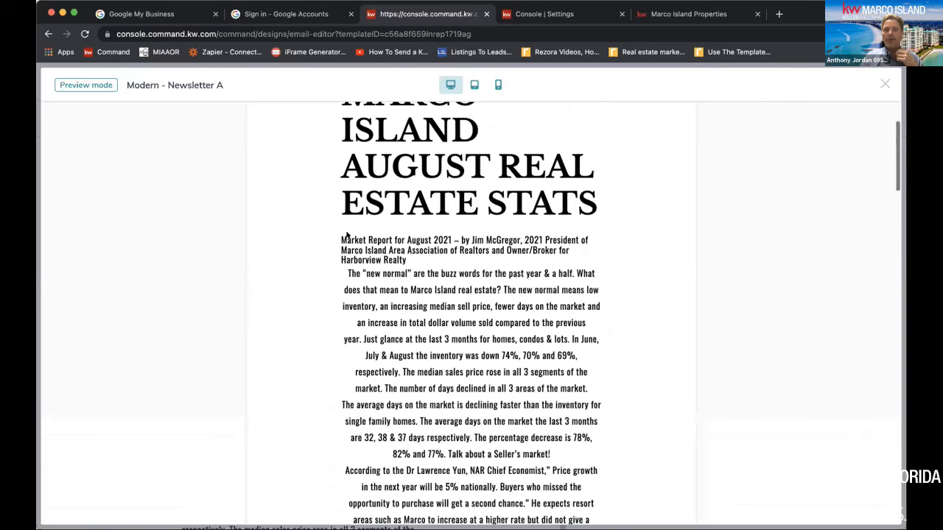
scroll(383, 256, down, 7)
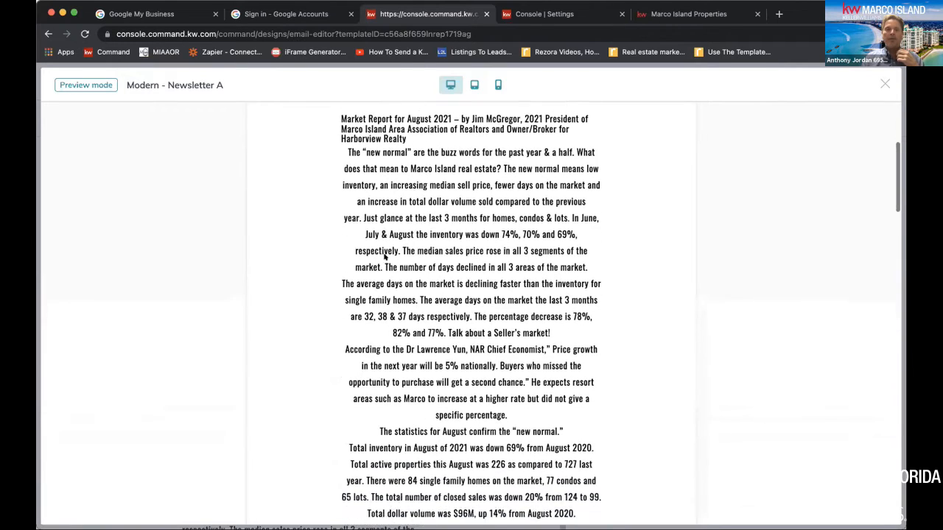
scroll(384, 256, down, 12)
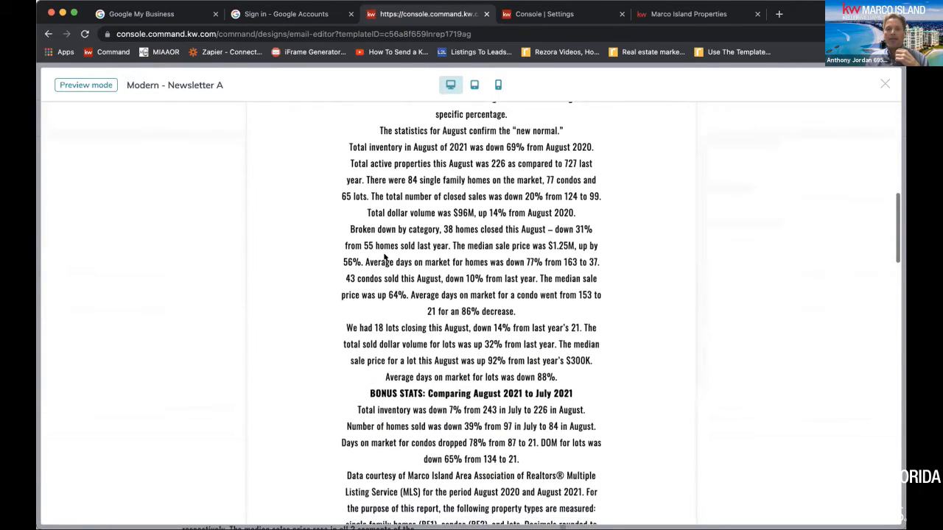
scroll(384, 256, down, 11)
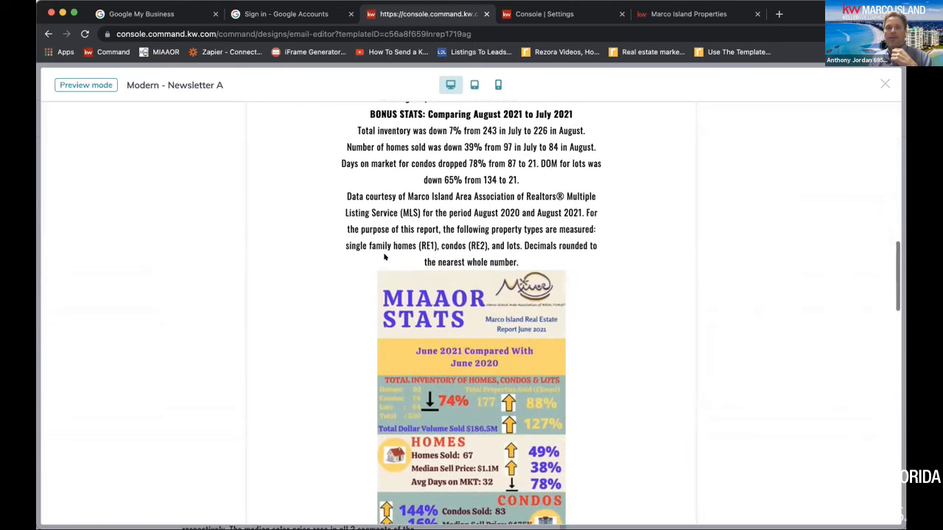
scroll(385, 256, down, 6)
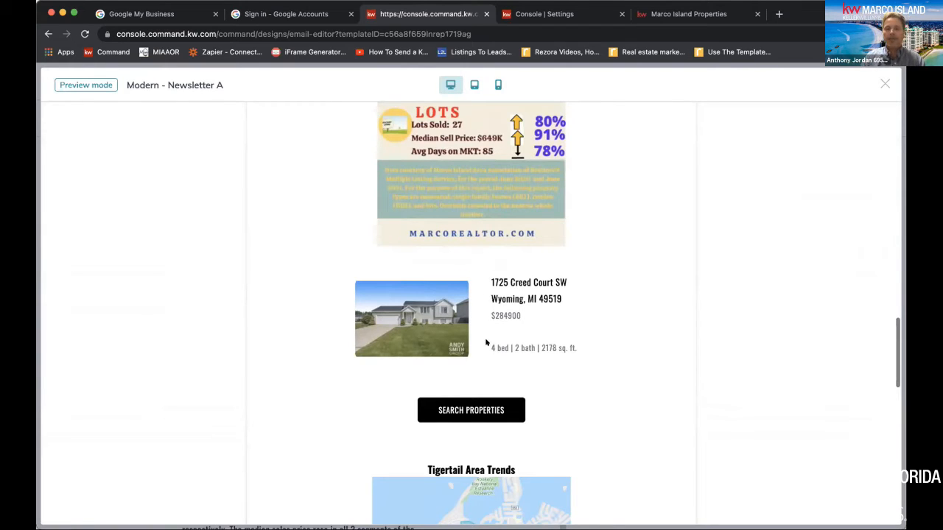
scroll(485, 341, down, 2)
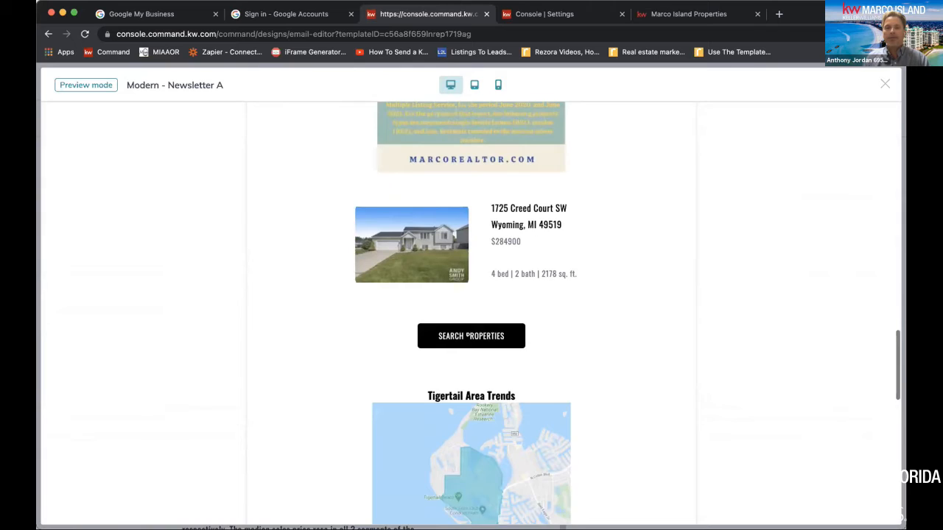
scroll(466, 336, down, 3)
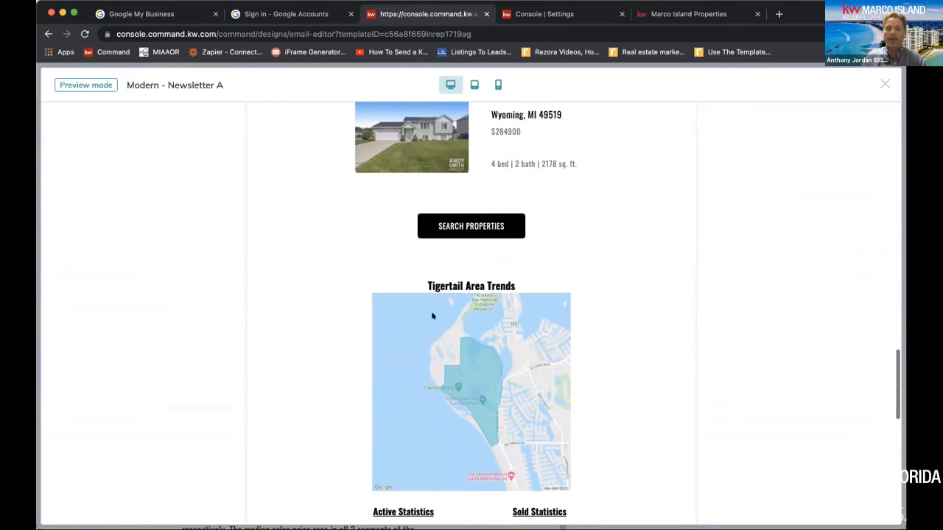
scroll(432, 316, down, 3)
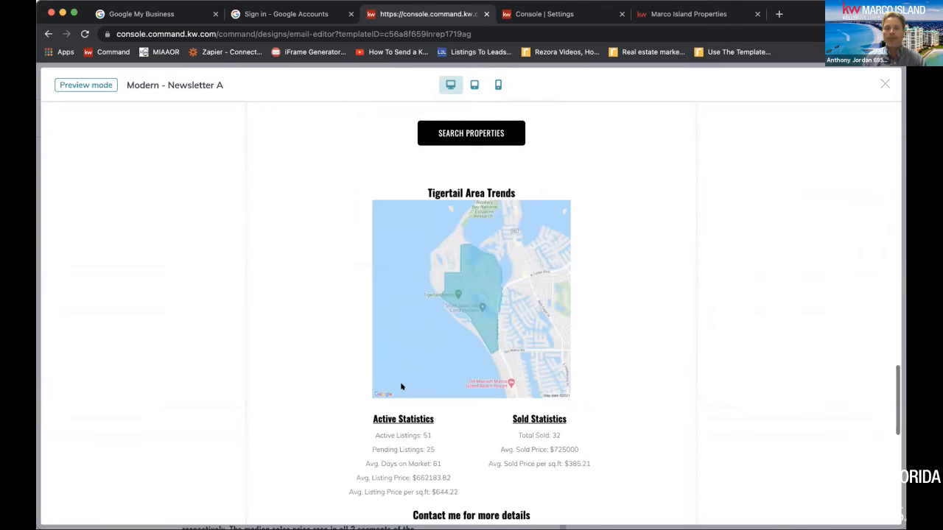
scroll(402, 387, down, 5)
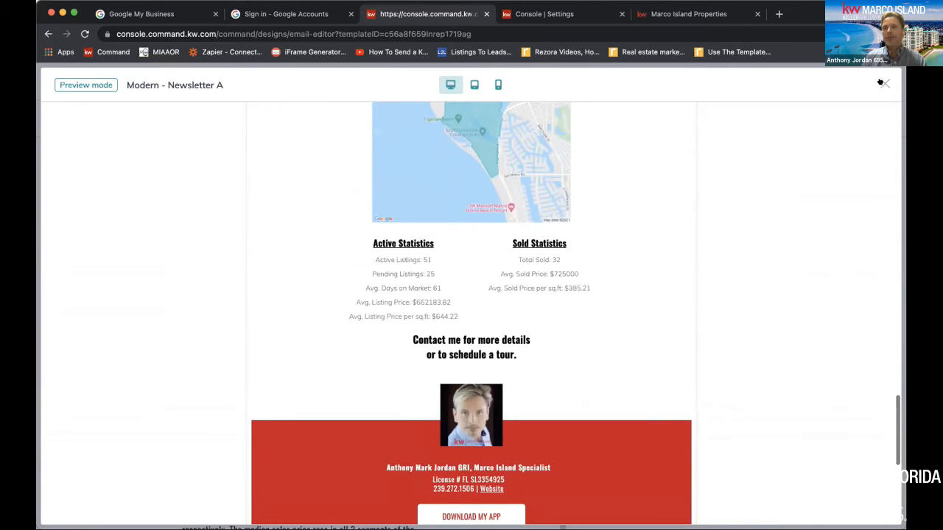
Close the newsletter preview and exit the design editor, saving the changes
click(882, 83)
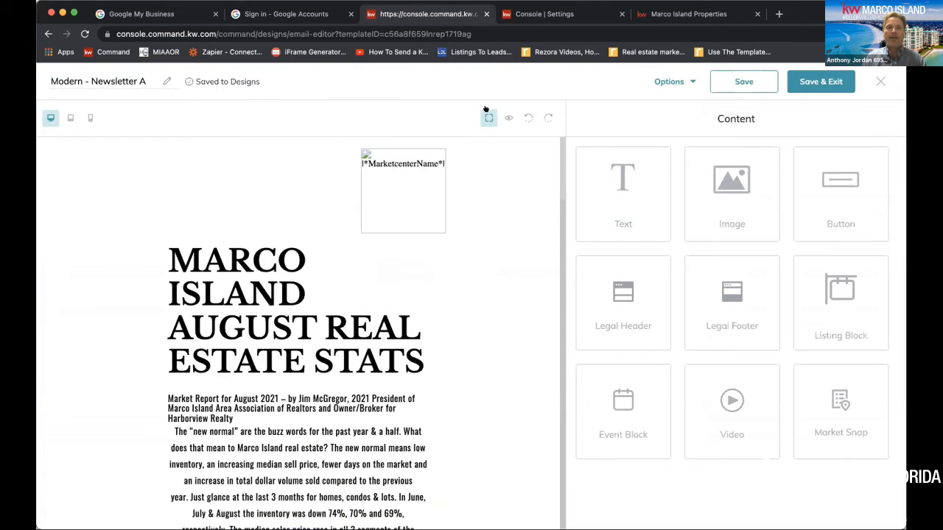
click(879, 83)
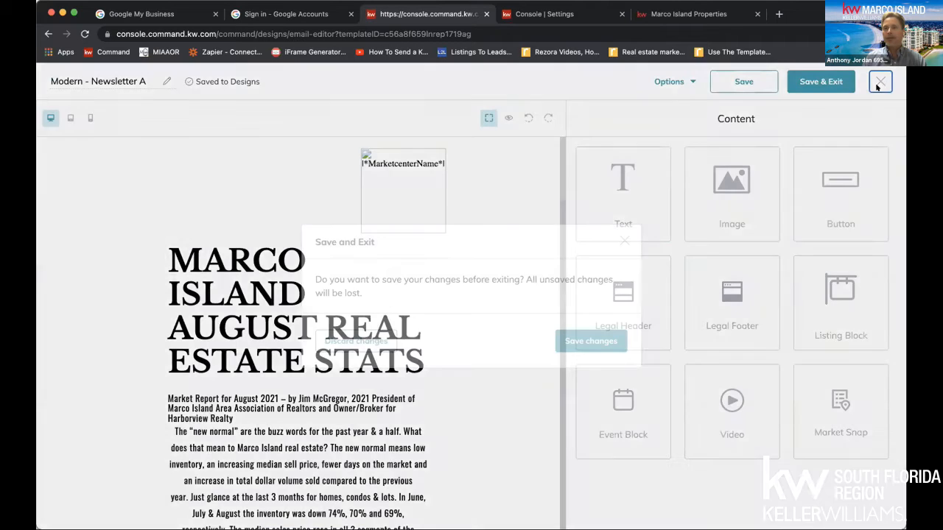
click(582, 339)
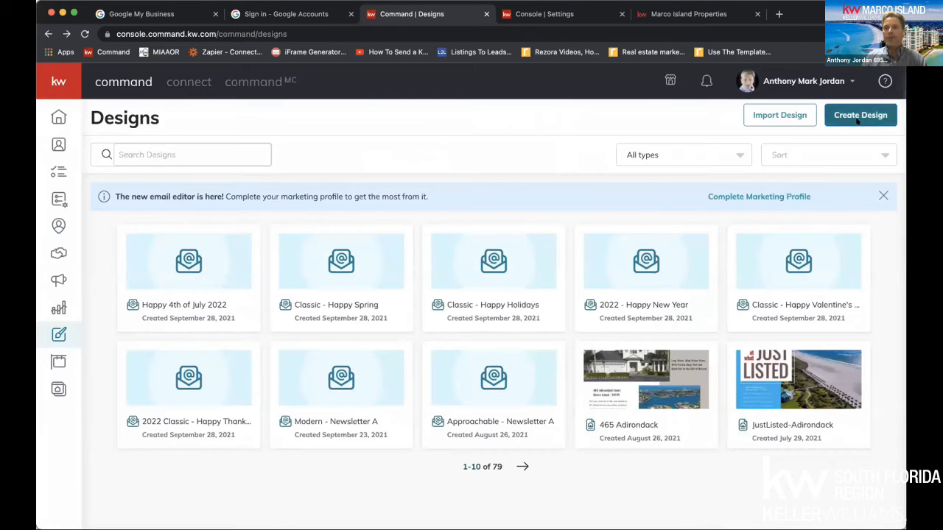
Create a new email design from the KWRI template Modern - Newsletter B
click(856, 117)
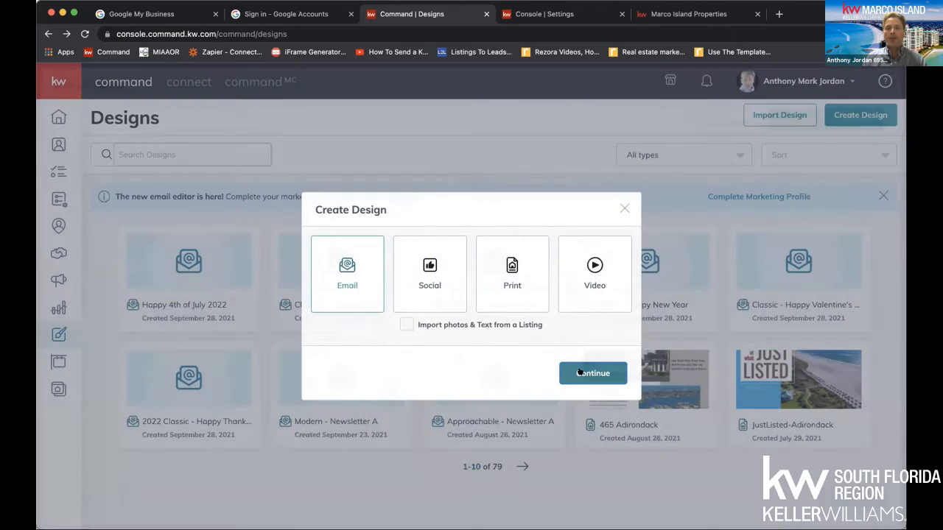
click(579, 373)
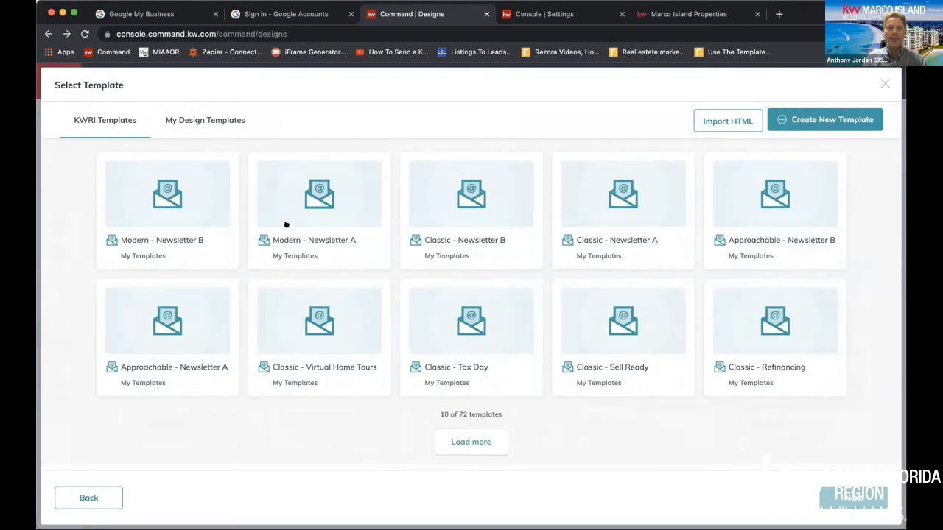
click(179, 199)
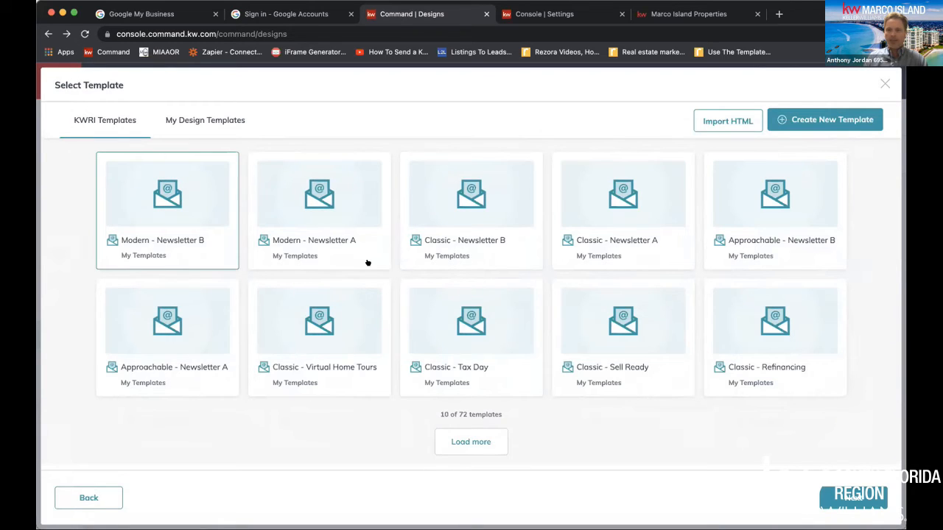
click(824, 510)
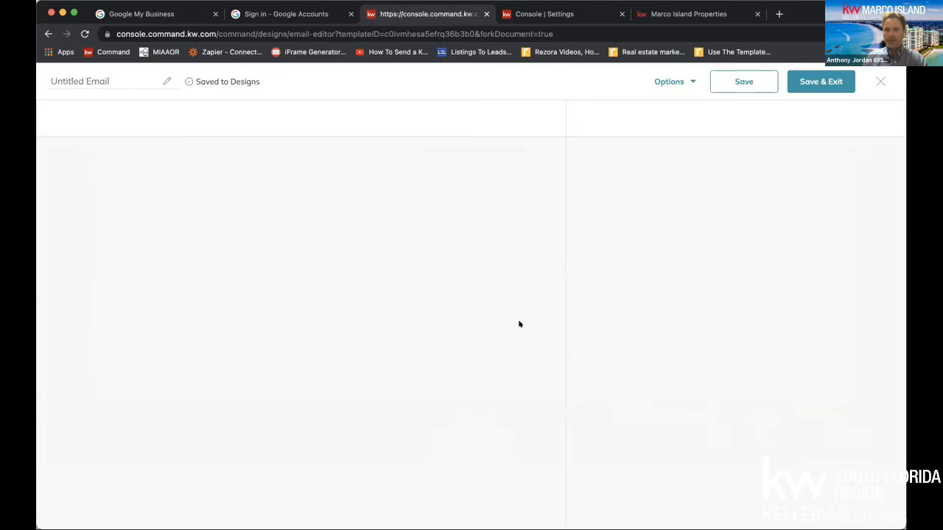
Look over the Modern - Newsletter B layout and exit the editor, saving the changes
scroll(503, 320, down, 15)
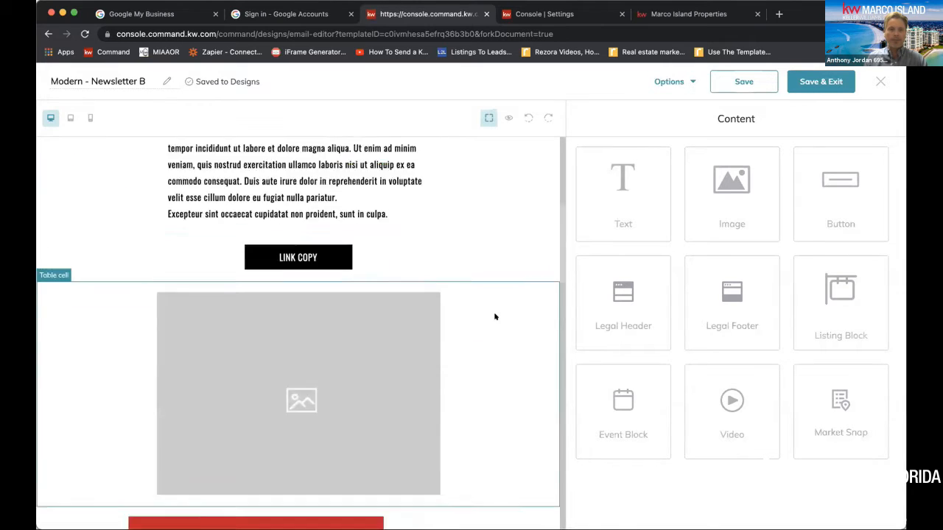
scroll(495, 317, up, 10)
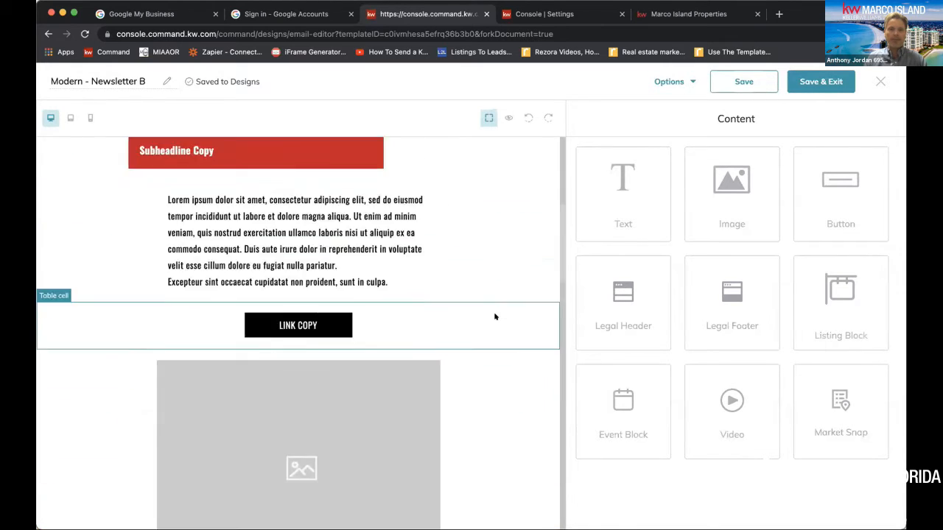
click(880, 81)
click(591, 339)
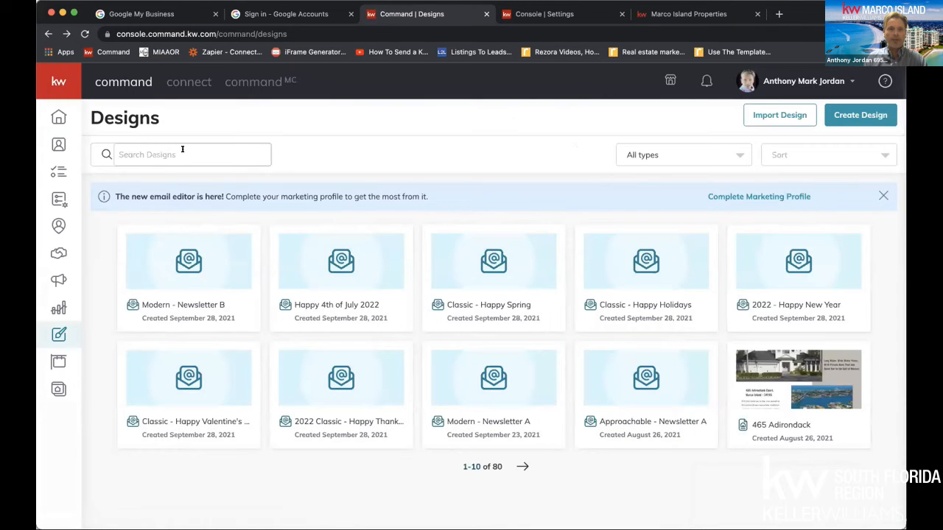
click(848, 112)
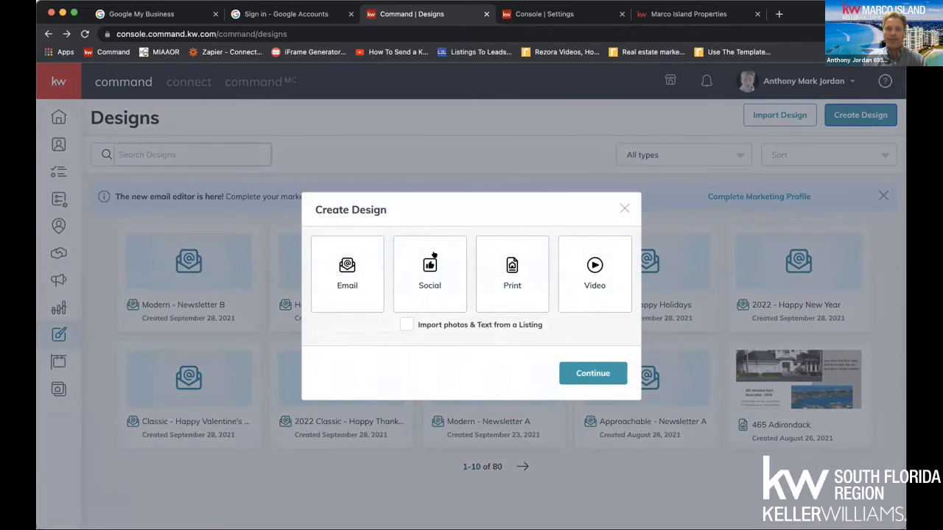
click(350, 270)
click(586, 372)
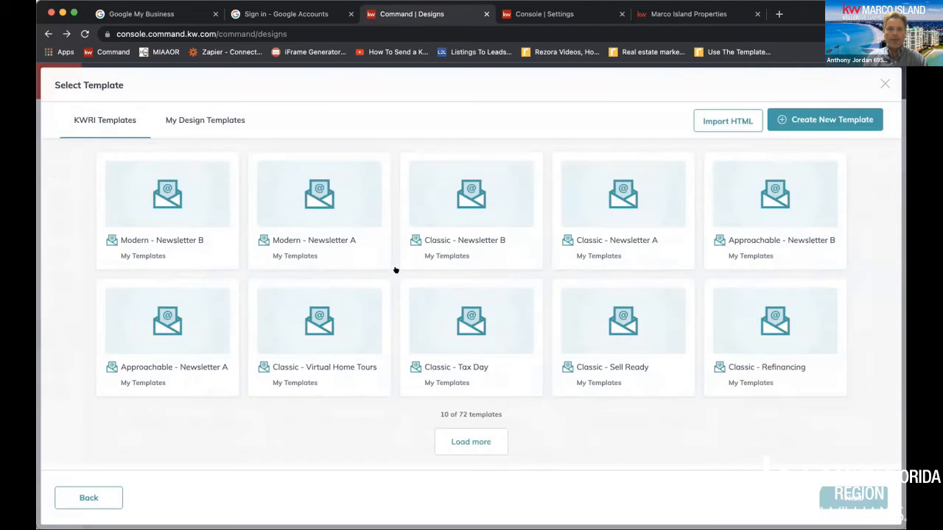
click(469, 440)
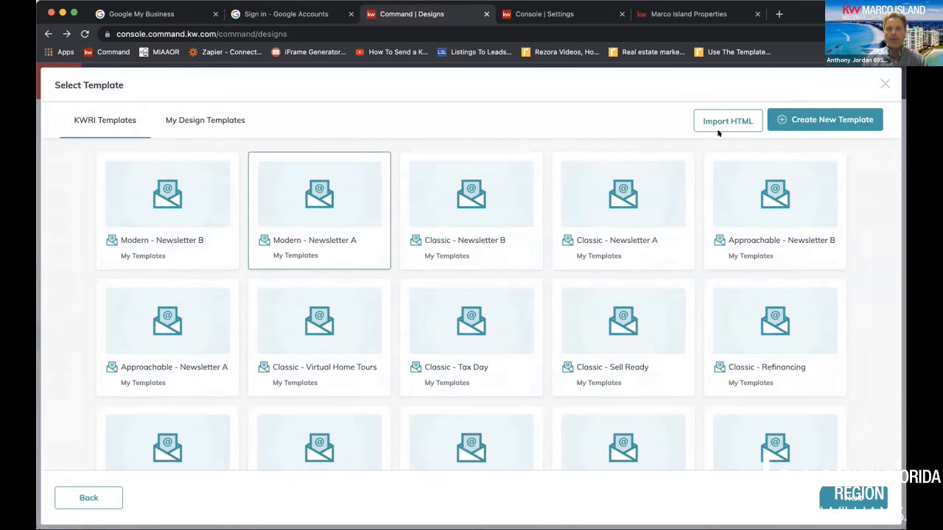
click(795, 124)
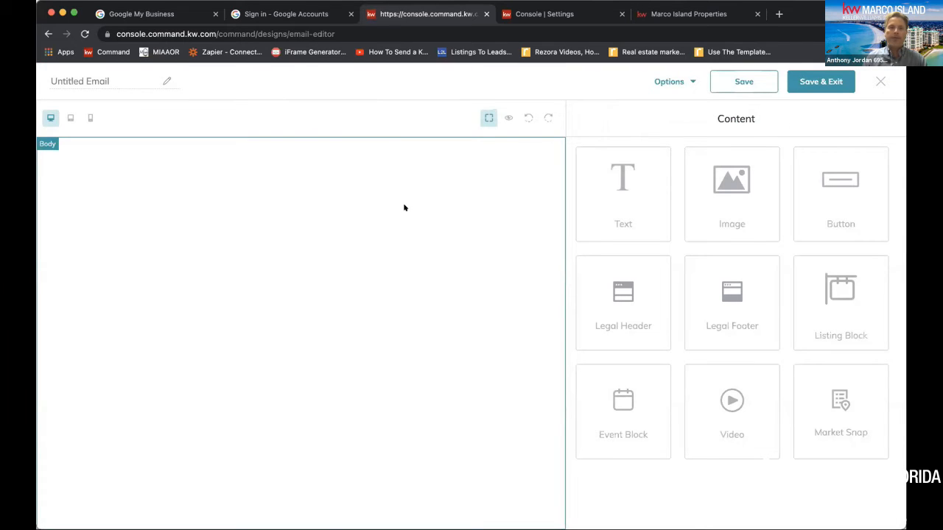
click(48, 34)
Create a new email design from the KWRI template Modern - Newsletter A and look over its layout
click(859, 115)
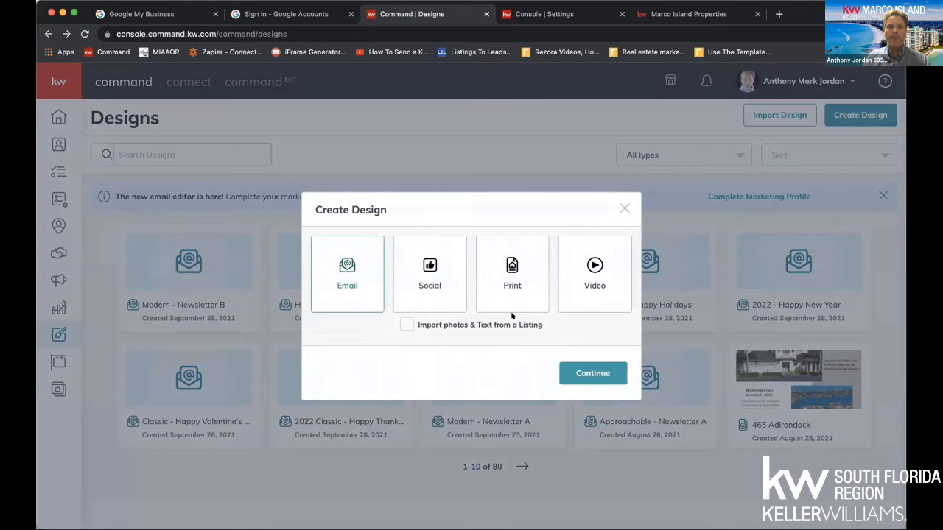
click(593, 374)
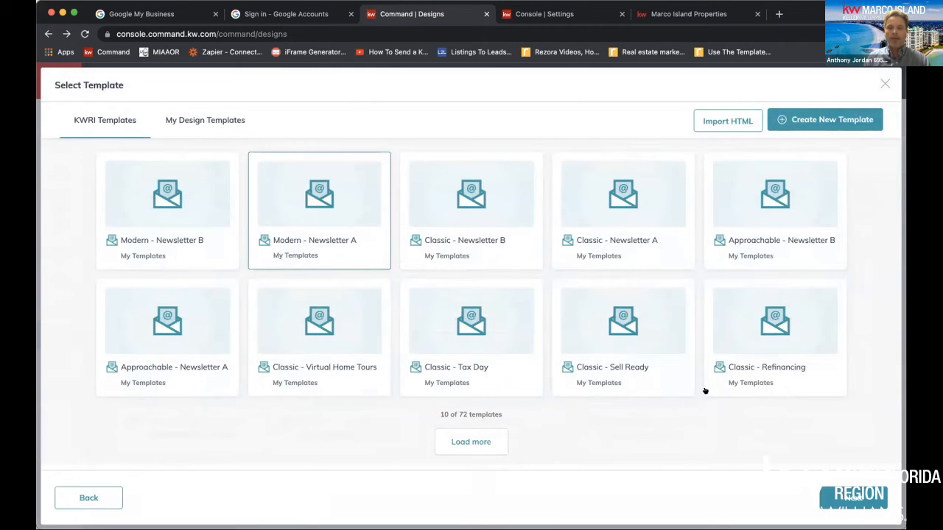
click(825, 492)
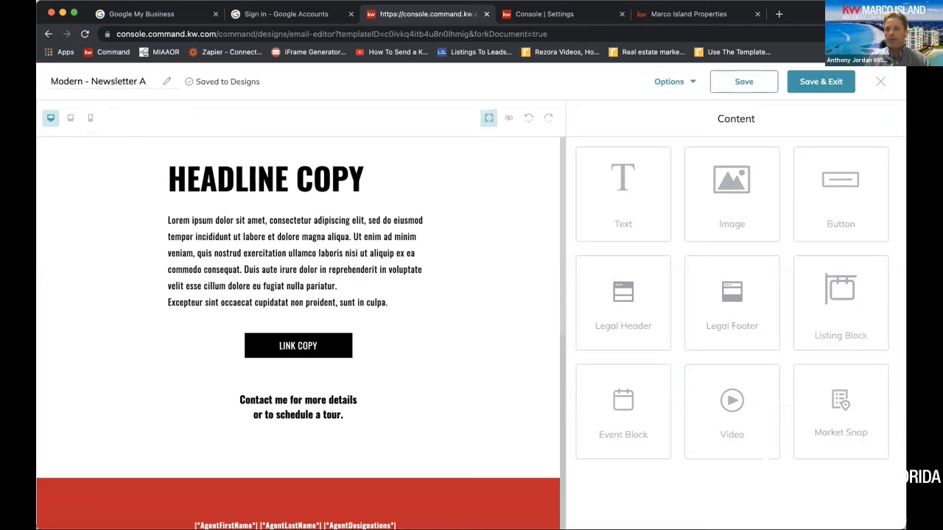
scroll(339, 322, down, 6)
scroll(339, 322, up, 6)
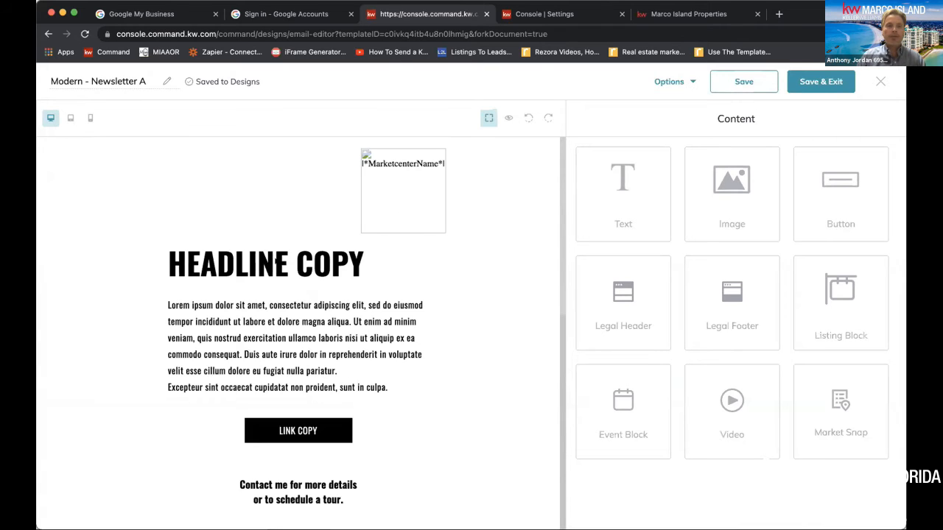
Replace the newsletter's headline copy with "Marco RE Stats"
click(278, 263)
click(405, 238)
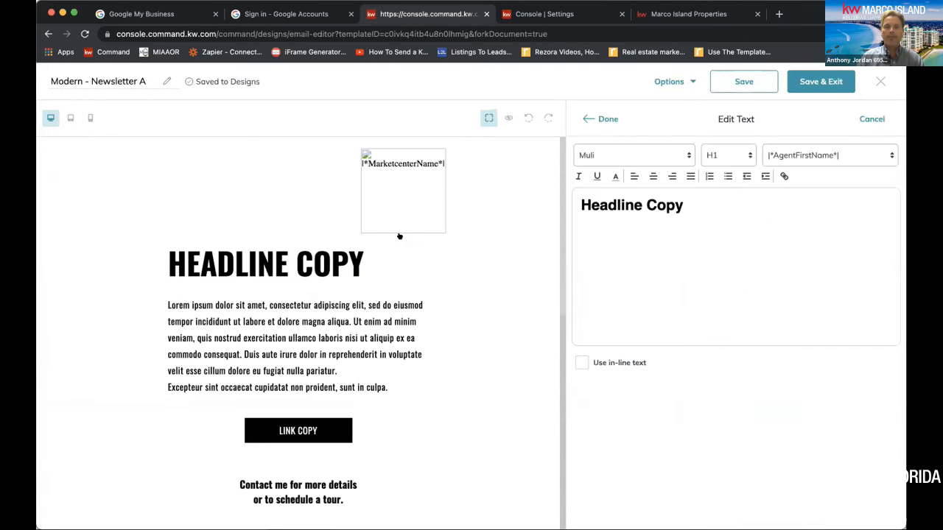
drag(682, 207, 569, 206)
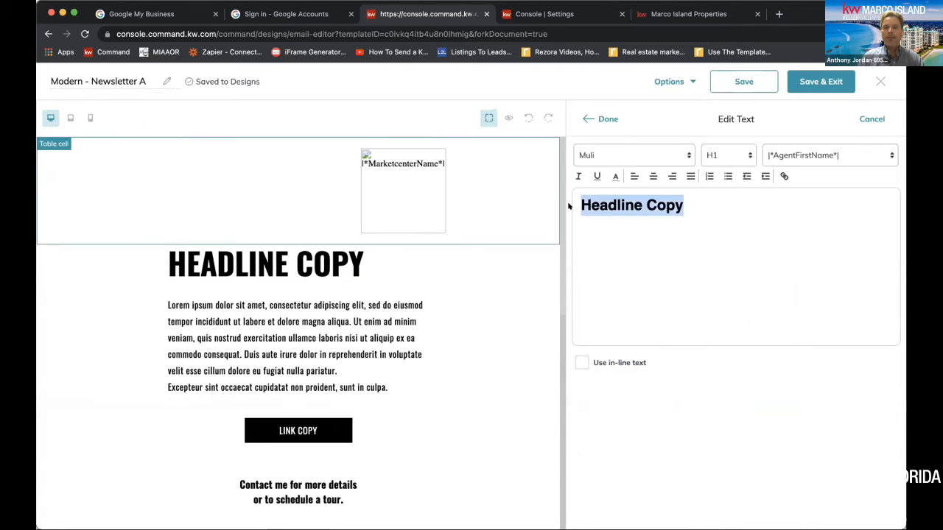
click(376, 269)
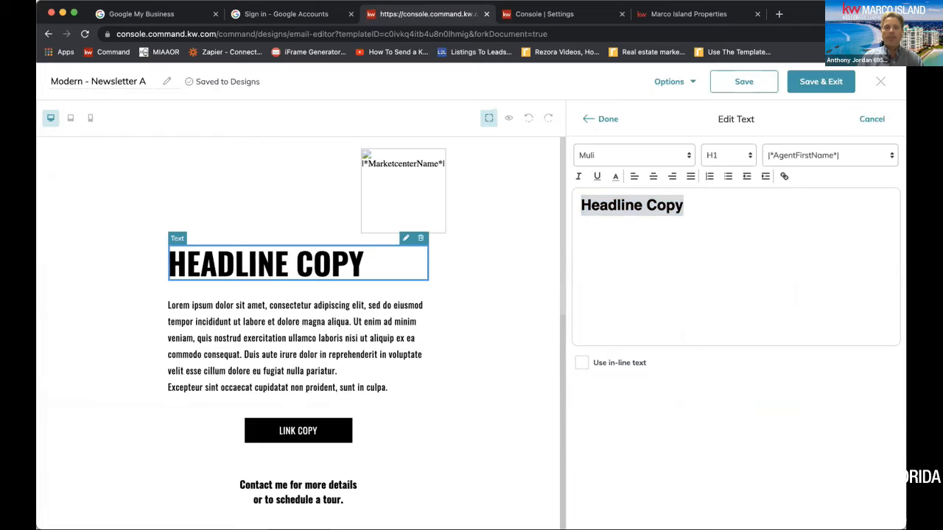
triple_click(685, 204)
text(M)
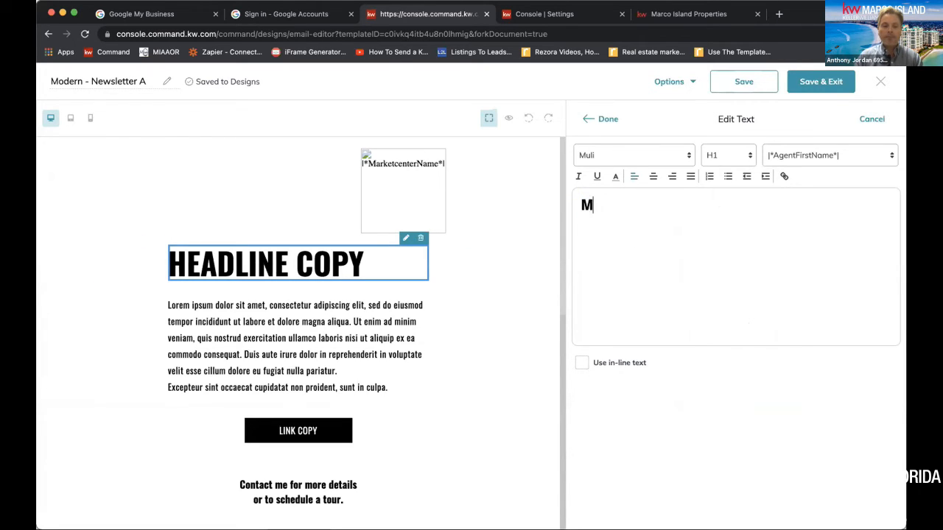
text(arco R)
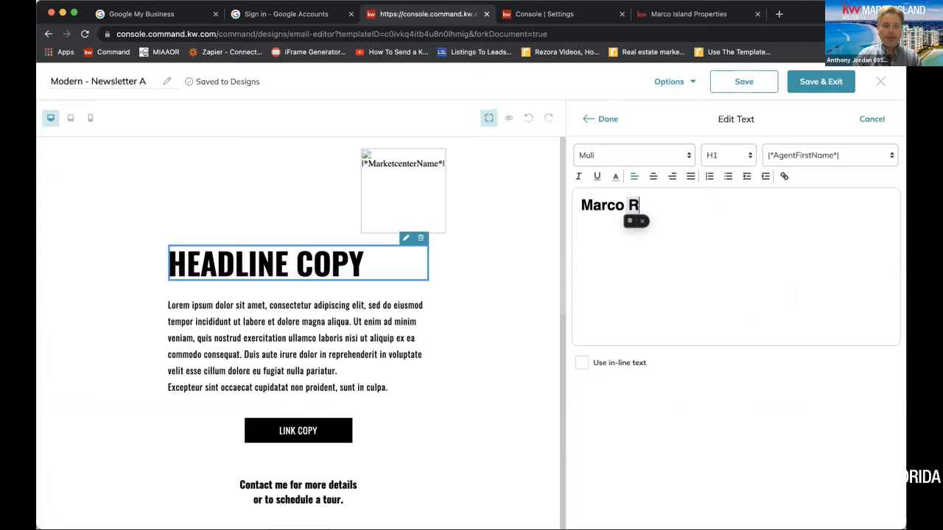
text(E Stats)
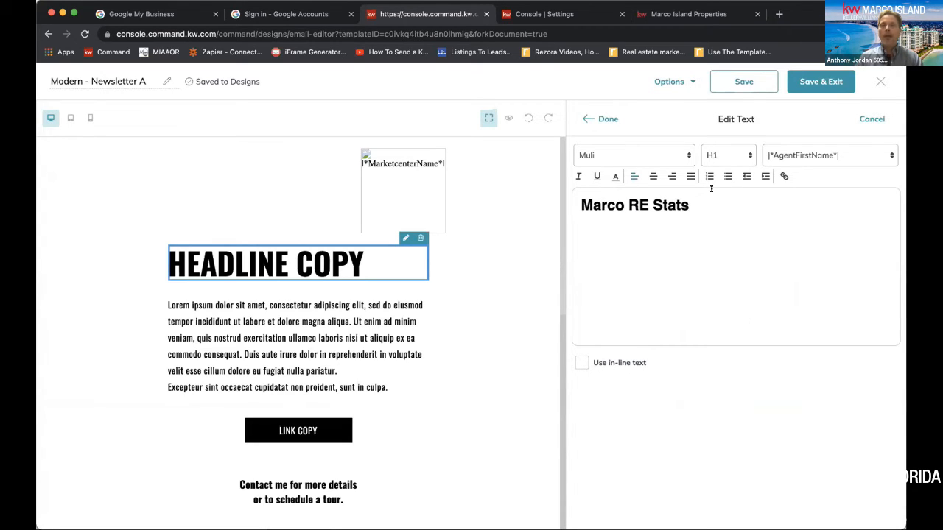
Center the headline text, try heading level H2 before setting it to H1, and finish editing
drag(712, 188, 595, 194)
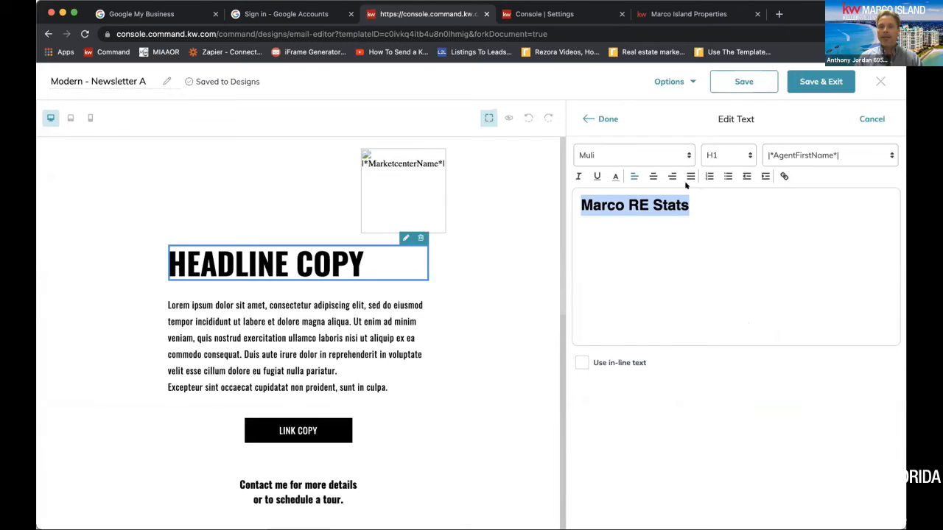
click(653, 176)
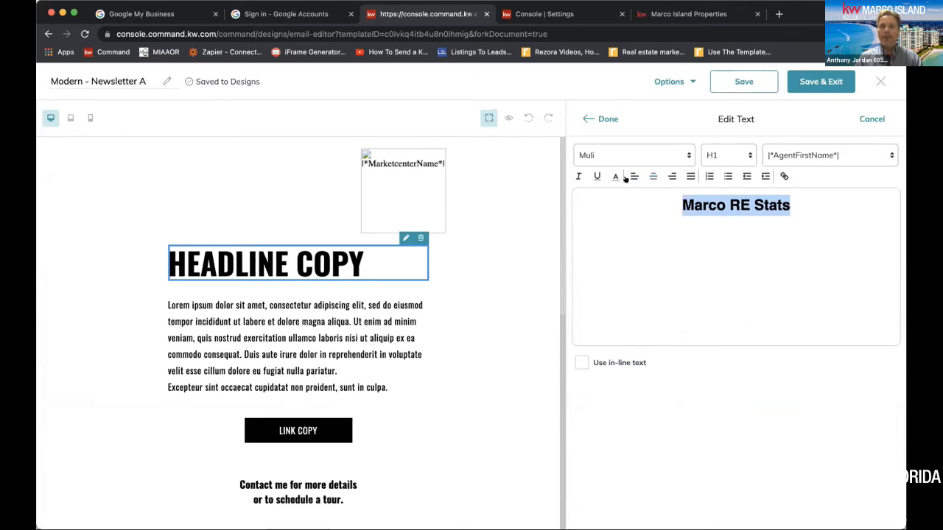
click(724, 154)
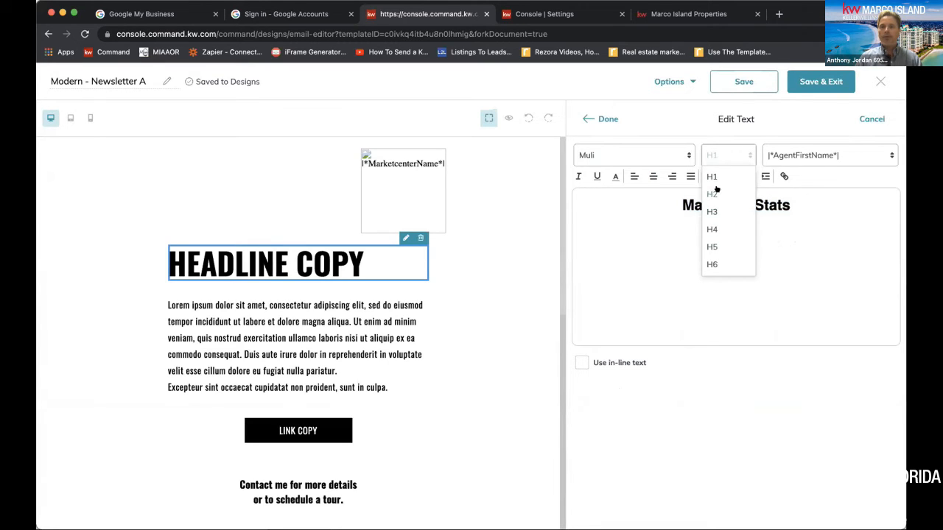
click(712, 194)
click(718, 155)
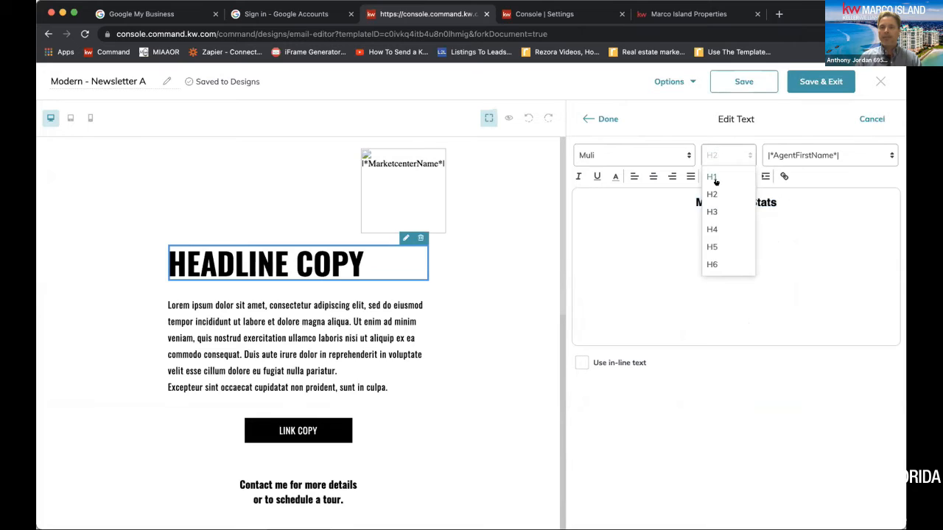
click(712, 182)
click(598, 120)
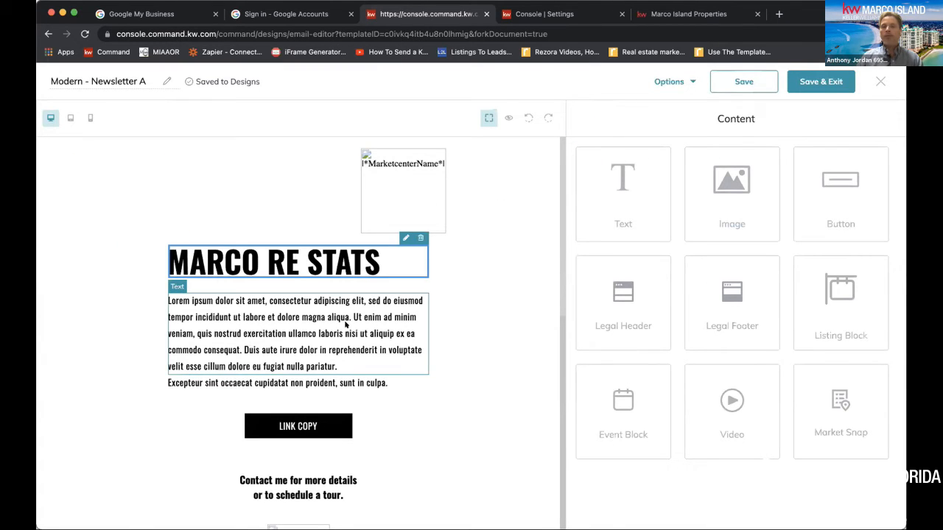
Search the web for "marco island real estate stats" in a new browser tab
click(331, 319)
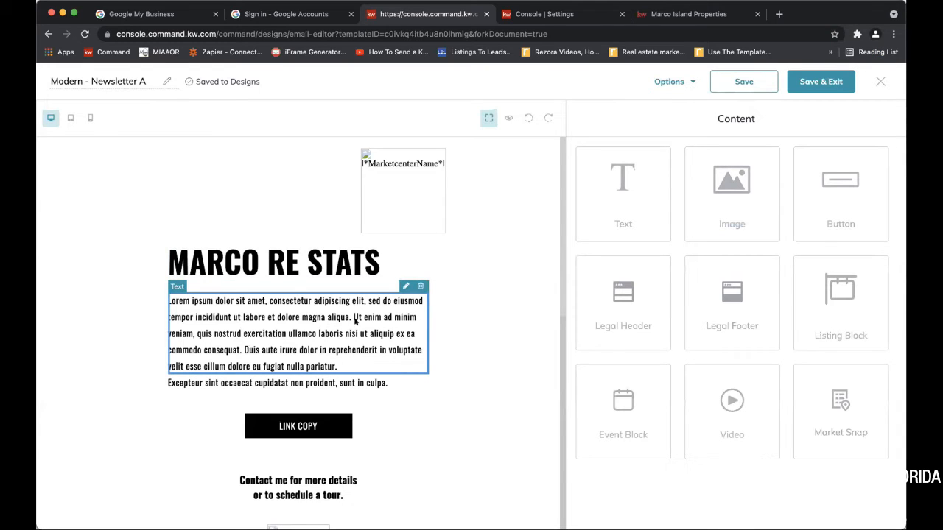
click(779, 14)
click(639, 32)
text(marco i)
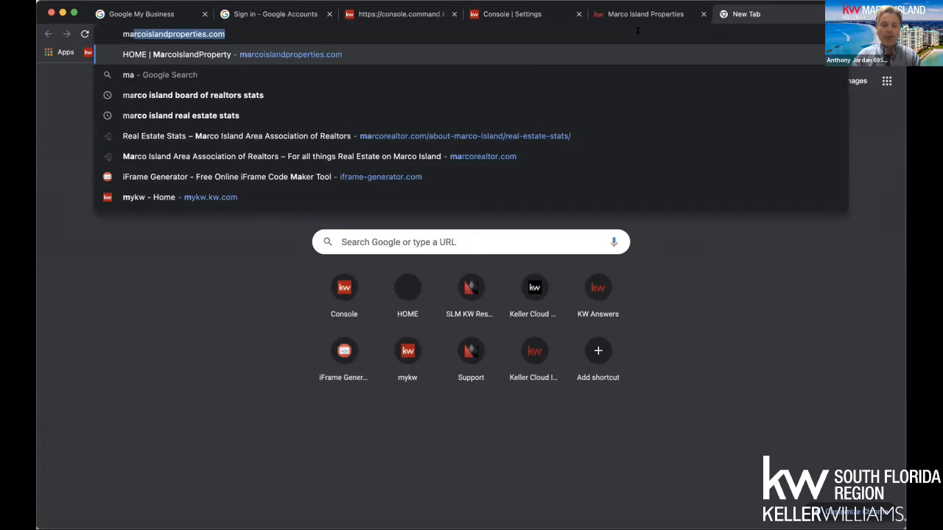
text(sland re)
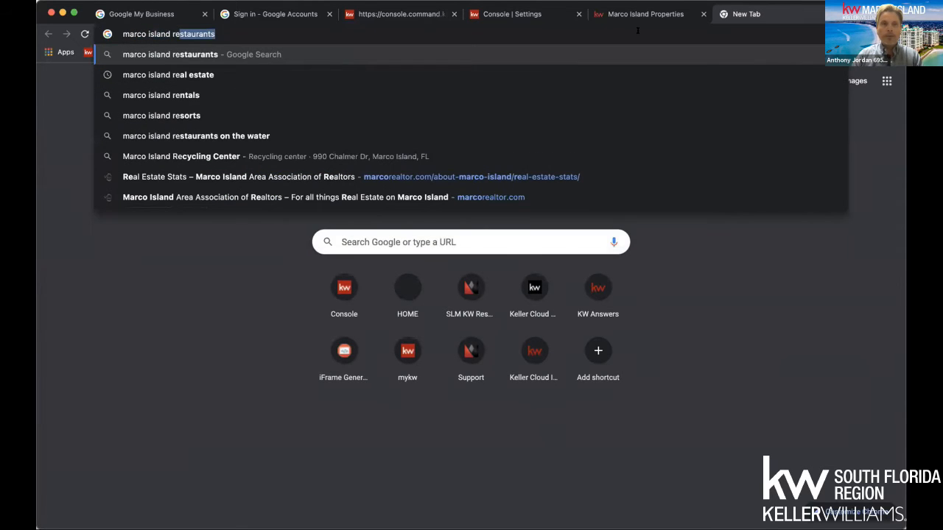
key(BackSpace)
key(BackSpace)
key(BackSpace)
text(b)
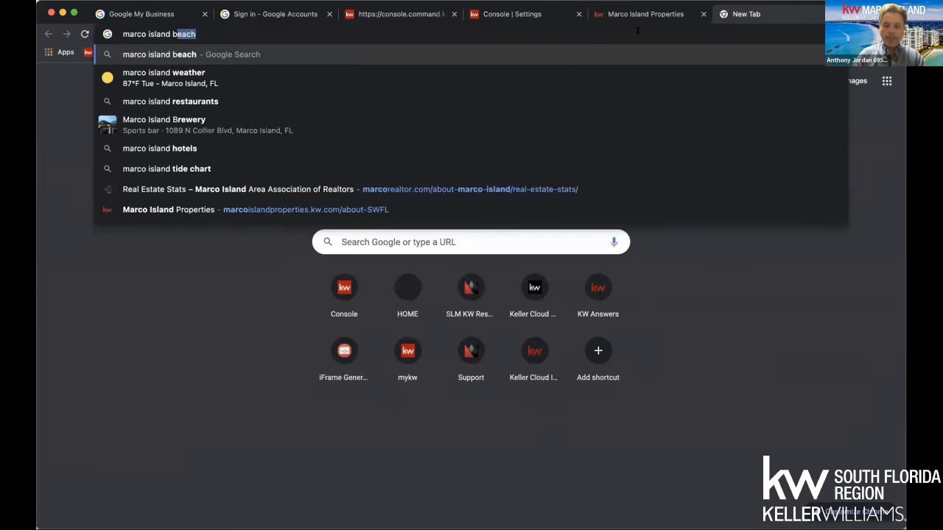
text(oard)
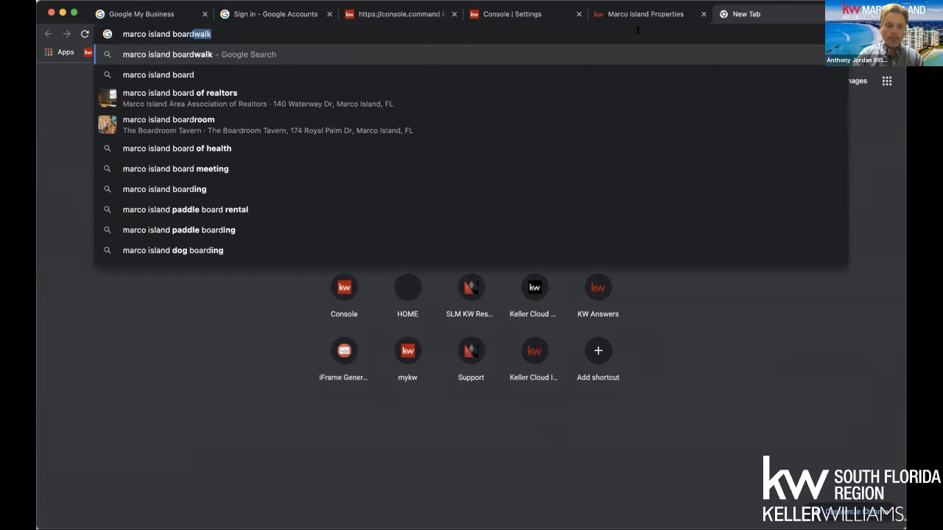
key(BackSpace)
key(BackSpace)
key(BackSpace)
key(BackSpace)
key(BackSpace)
key(BackSpace)
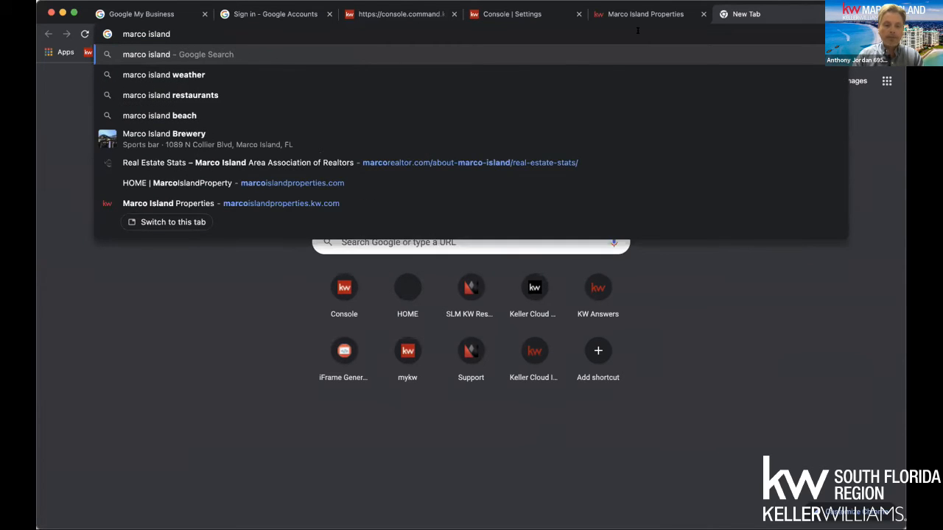
text(real estats)
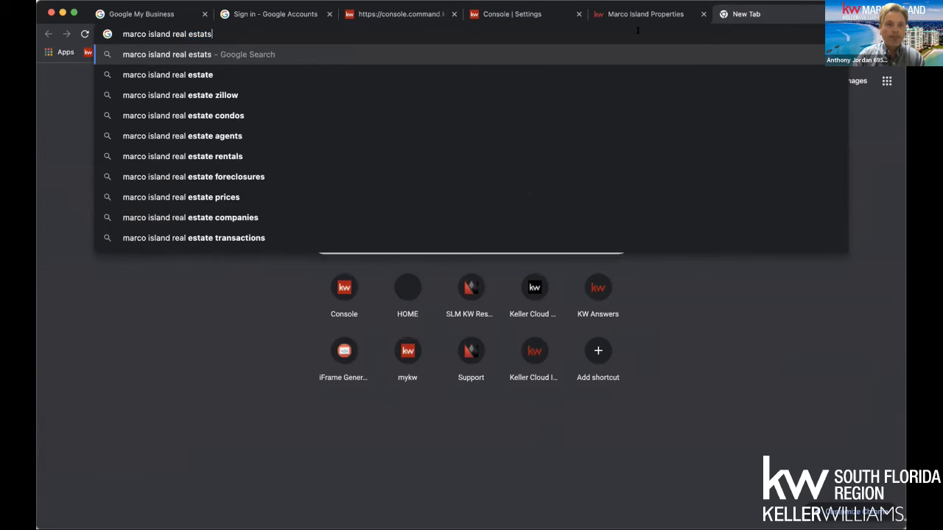
key(BackSpace)
text(e stats)
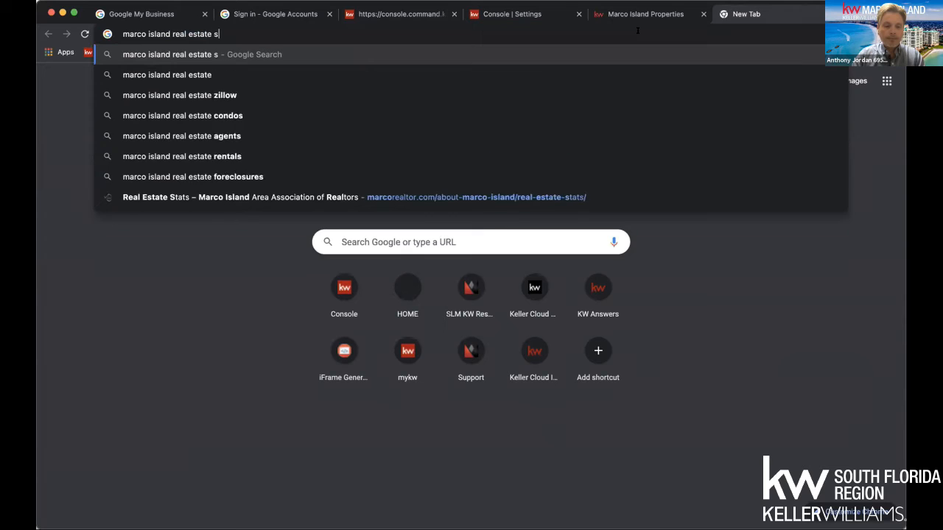
key(Return)
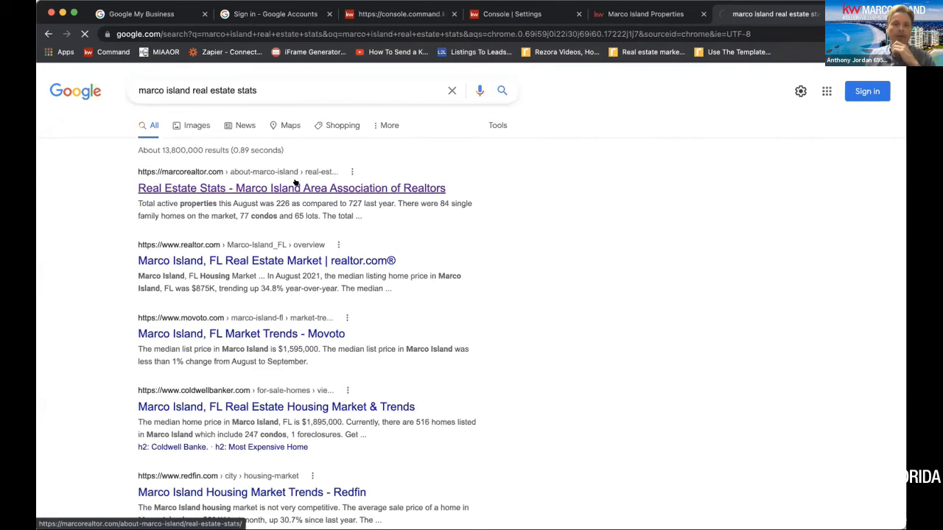
Open the Marco Island Area Association of Realtors' Real Estate Stats page and copy the full August 2021 market report text
click(295, 185)
scroll(356, 316, down, 7)
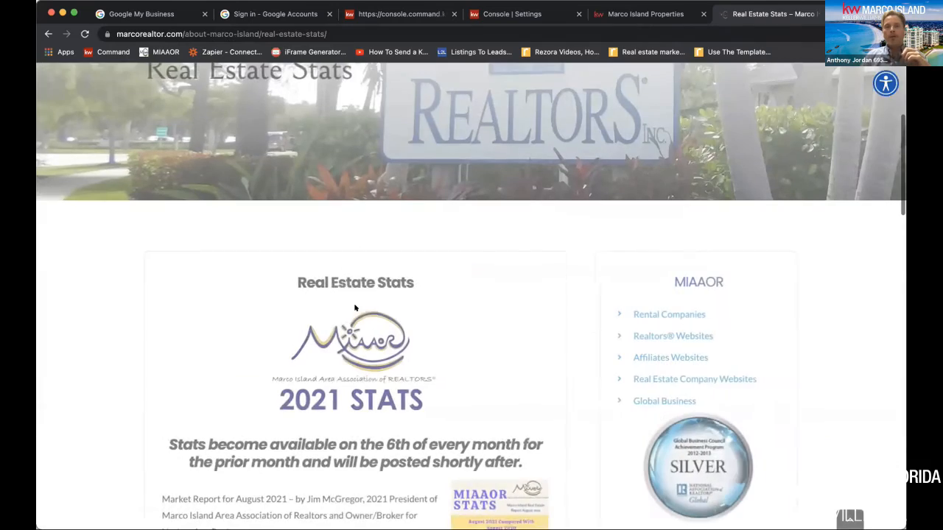
scroll(355, 304, up, 1)
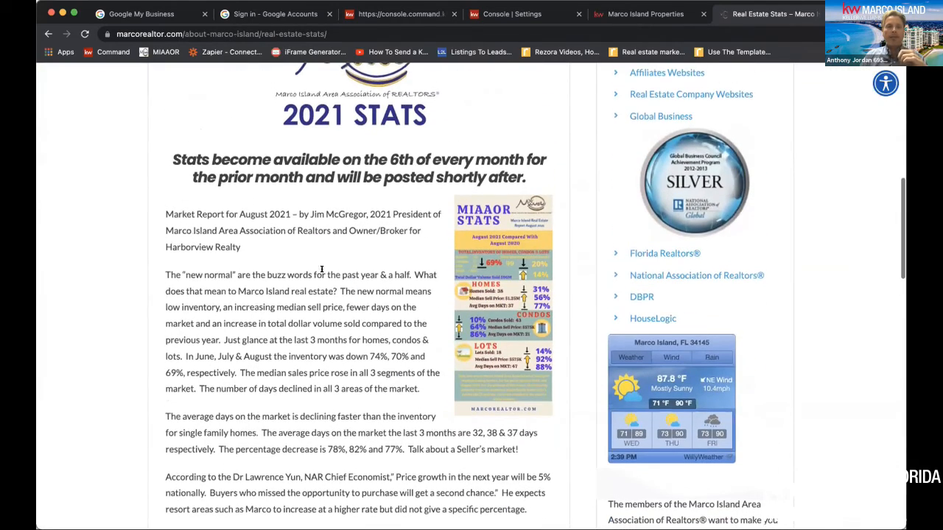
drag(159, 212, 421, 479)
key(super+c)
drag(413, 525, 491, 449)
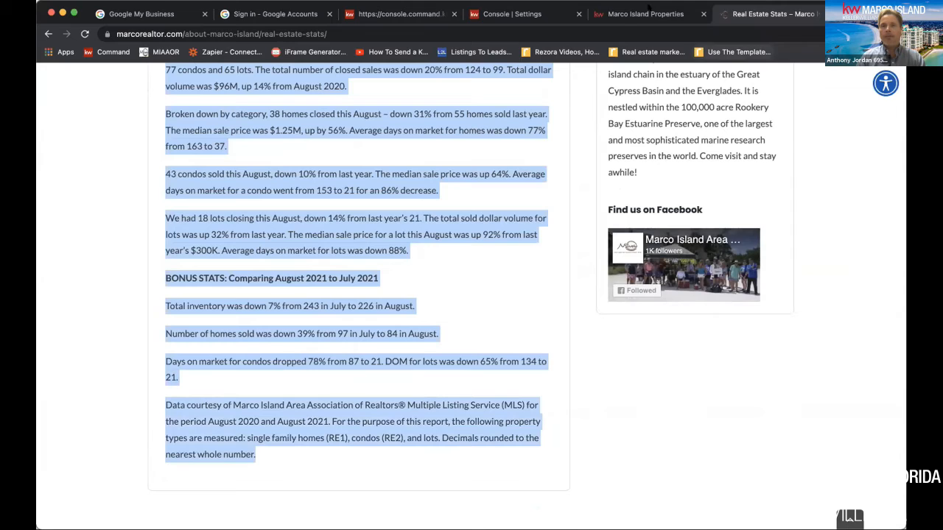
Return to the newsletter editor and replace the placeholder paragraph below the headline with the copied market report
click(540, 14)
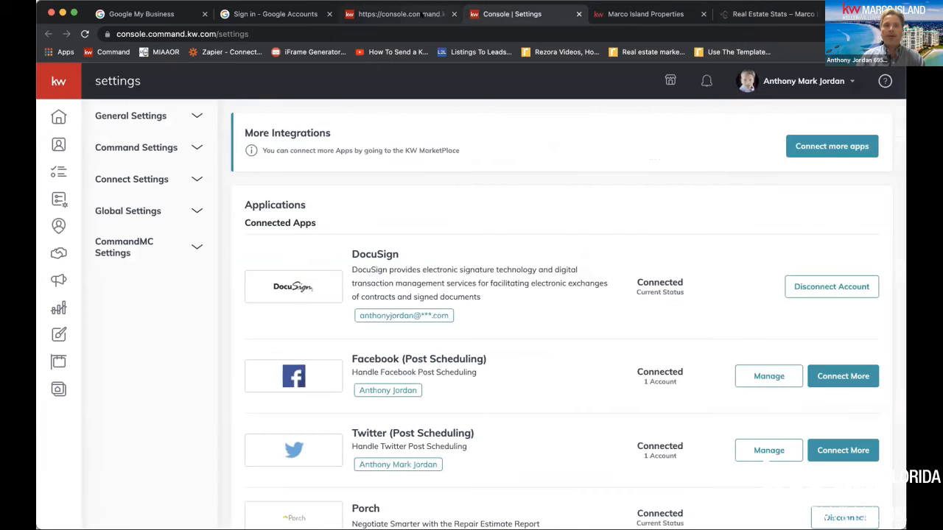
click(420, 14)
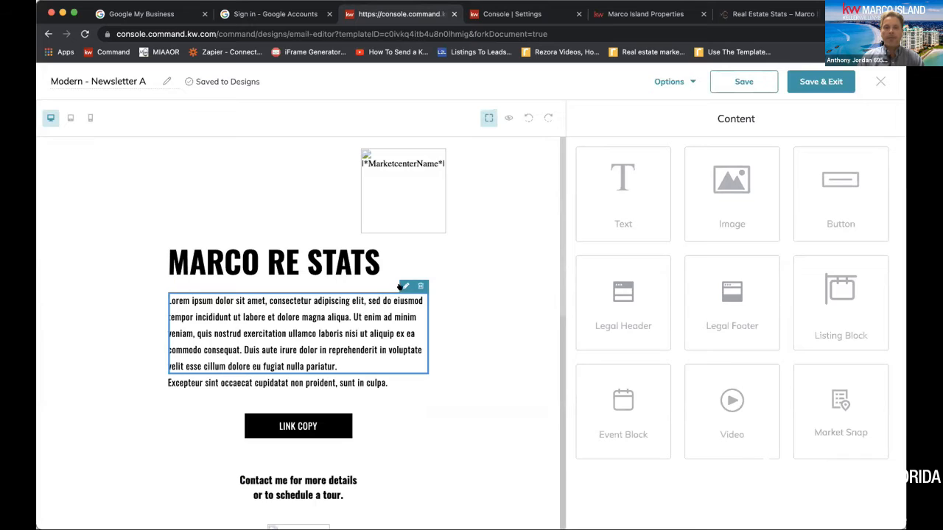
click(404, 286)
mouse_move(579, 200)
mouse_down()
mouse_move(682, 201)
mouse_move(846, 243)
mouse_up()
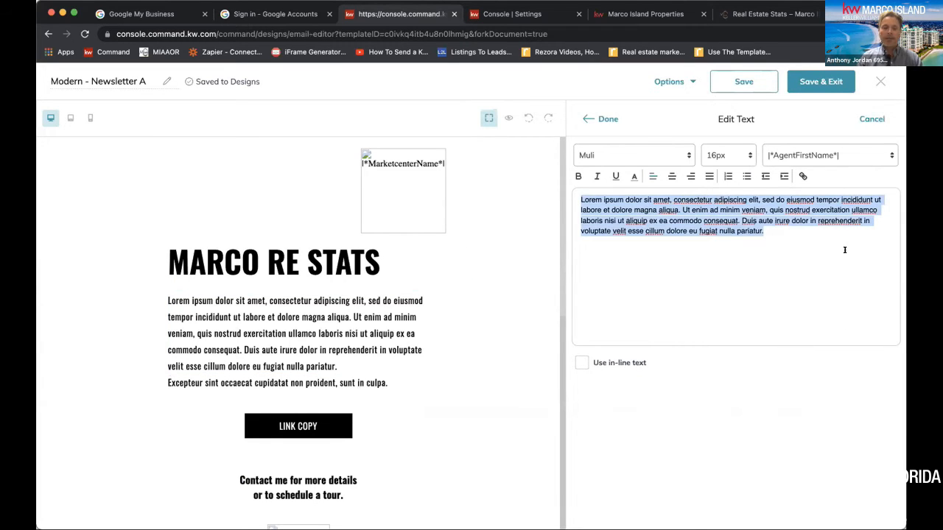
key(super+v)
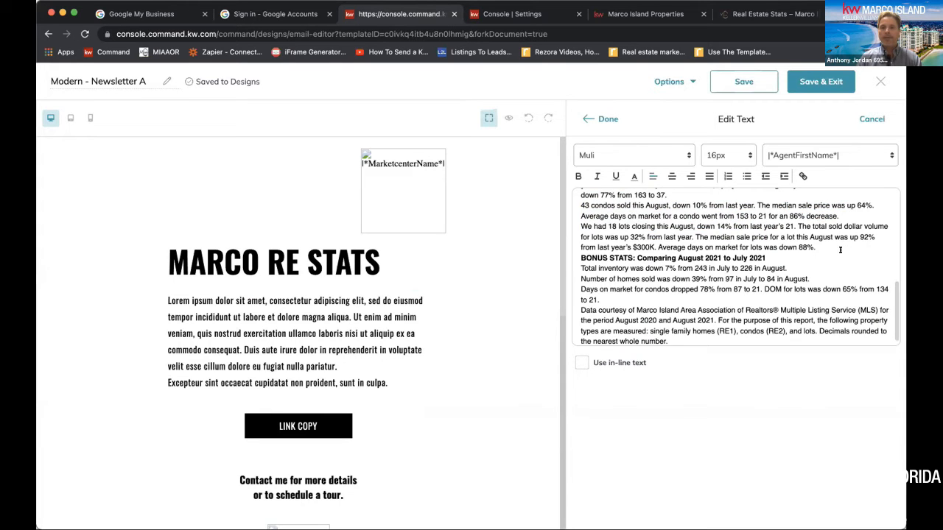
Try centering the whole pasted report, set its alignment to left, and finish editing the text
scroll(759, 199, up, 10)
drag(579, 197, 840, 379)
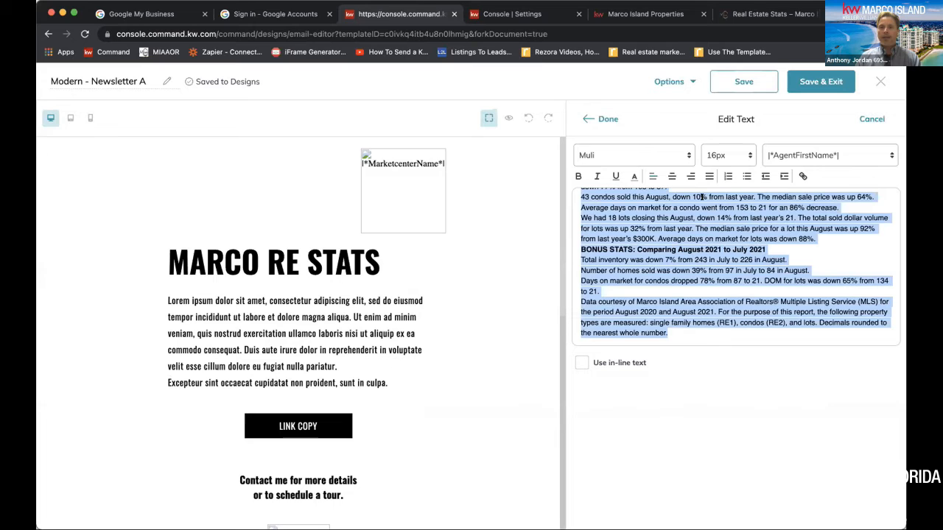
click(671, 176)
scroll(671, 194, up, 3)
click(652, 176)
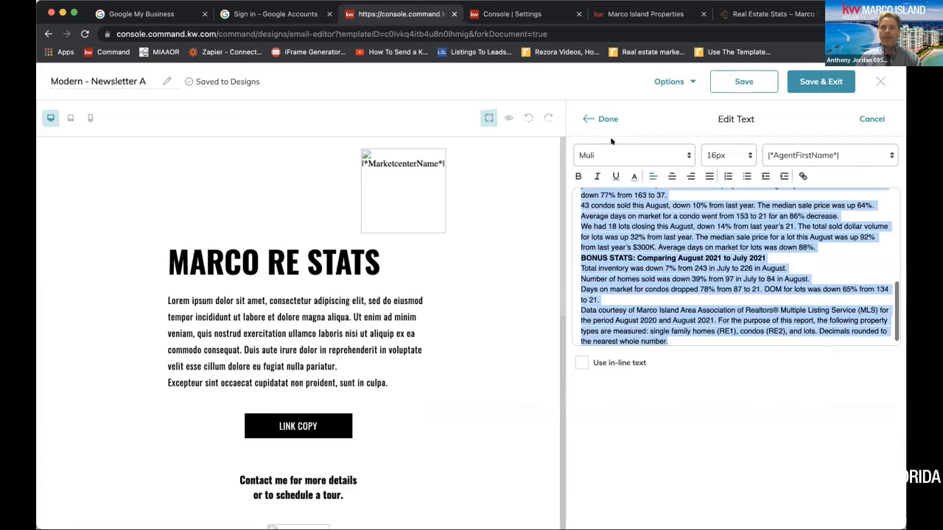
click(599, 119)
Insert an image block above the LINK COPY button, using the MIAAOR Stats infographic from My Images
scroll(431, 379, down, 5)
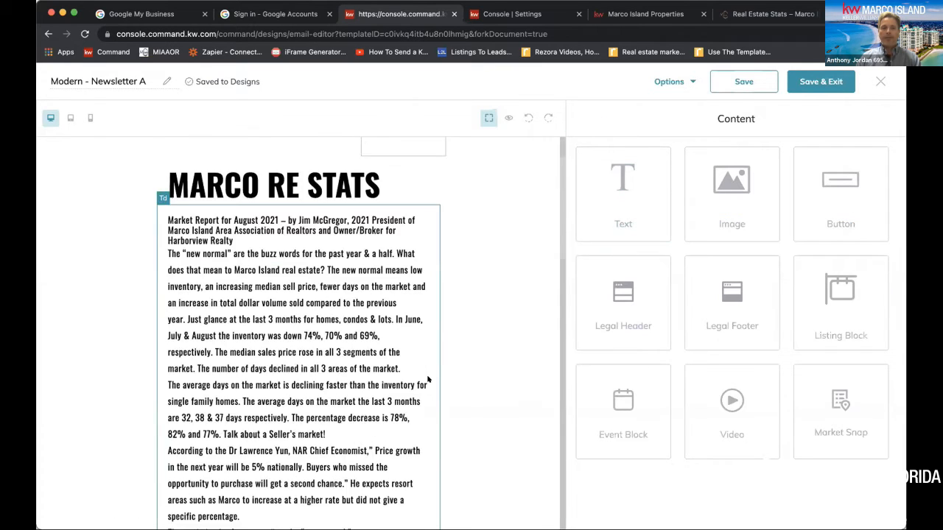
scroll(427, 378, down, 10)
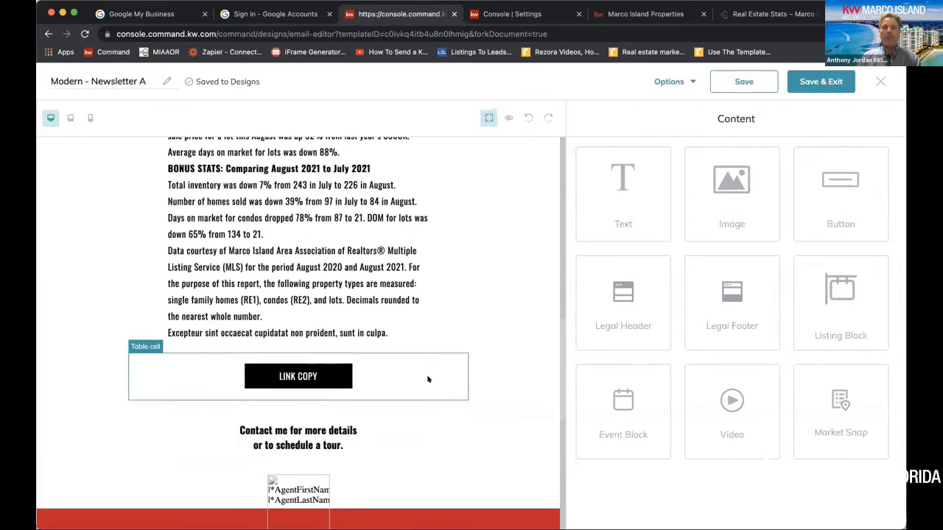
drag(740, 192, 398, 388)
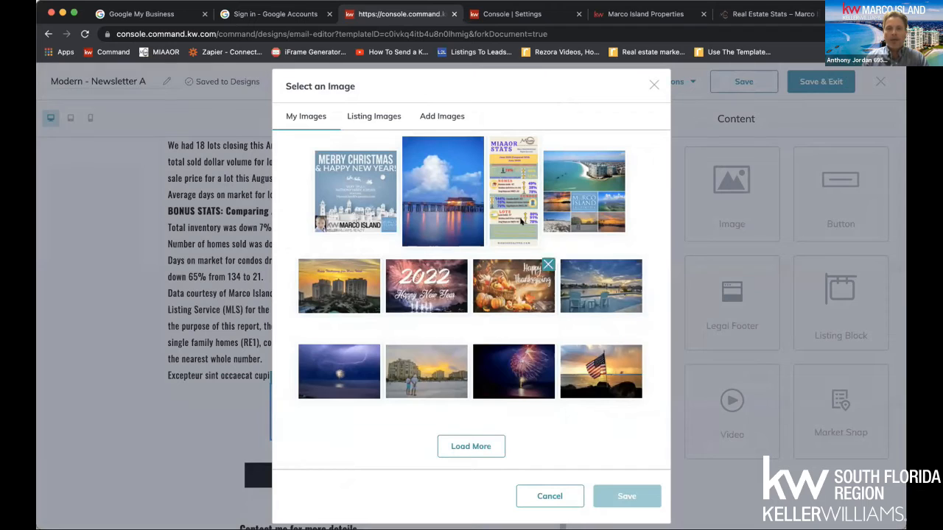
click(516, 180)
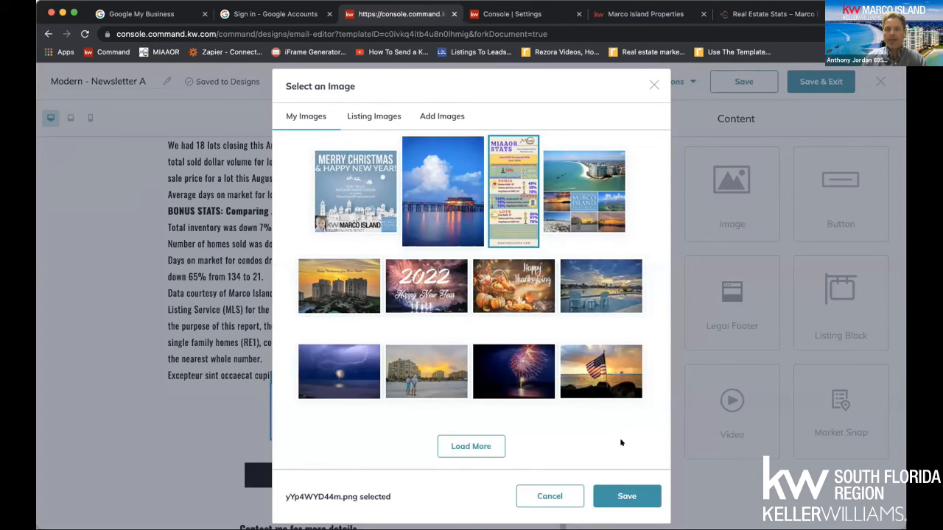
click(627, 496)
scroll(467, 359, down, 2)
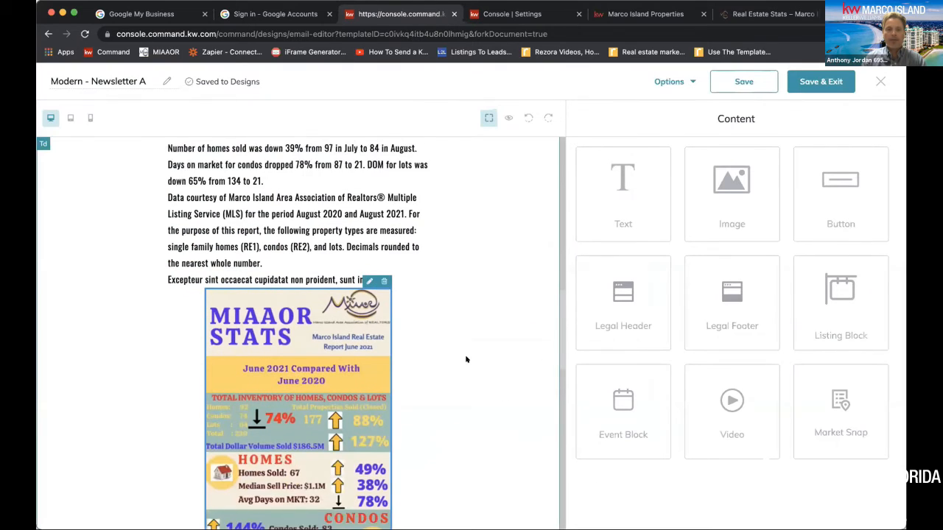
scroll(466, 359, down, 1)
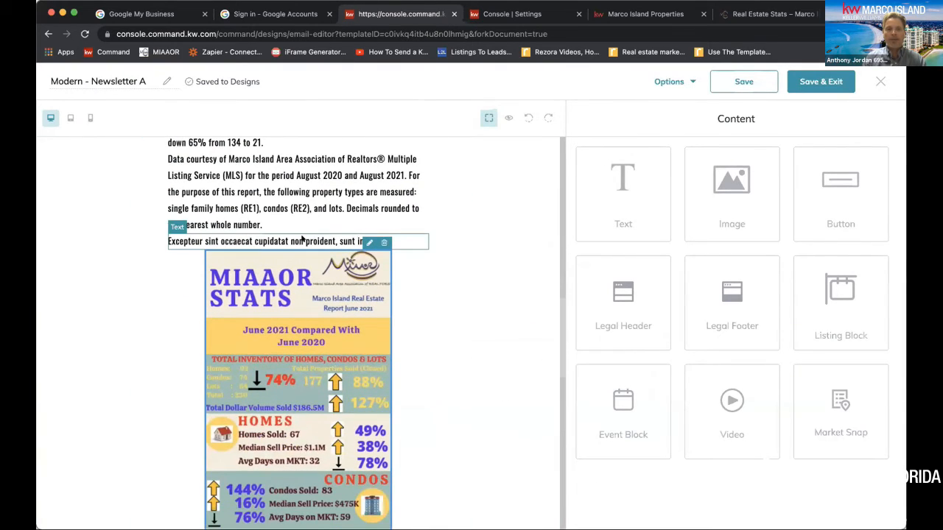
Delete the leftover placeholder text line between the market report and the MIAAOR Stats infographic
click(194, 232)
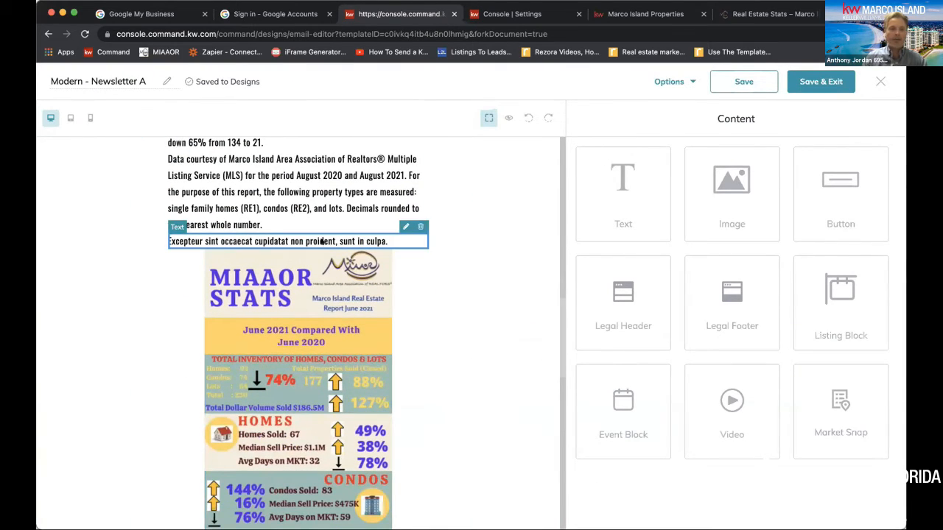
click(419, 227)
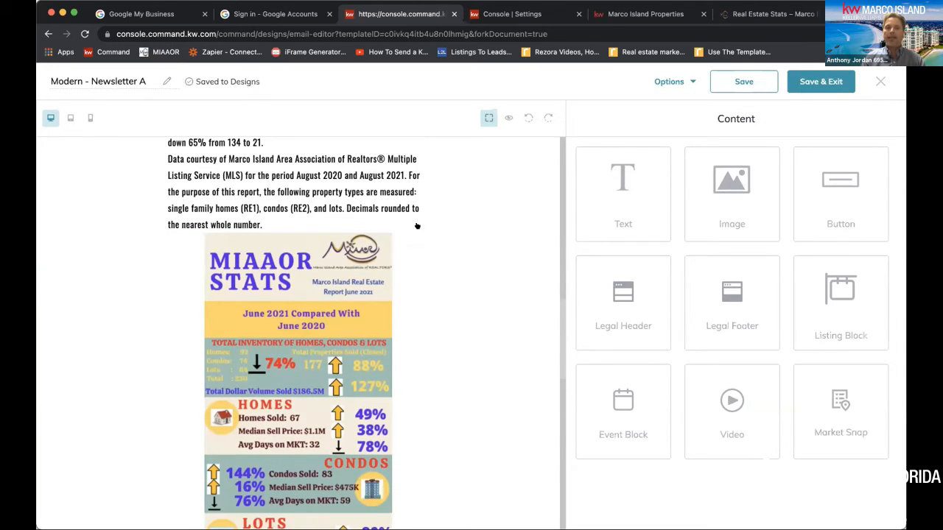
Change the text of the LINK COPY button below the infographic to "Search Marco"
scroll(468, 305, down, 6)
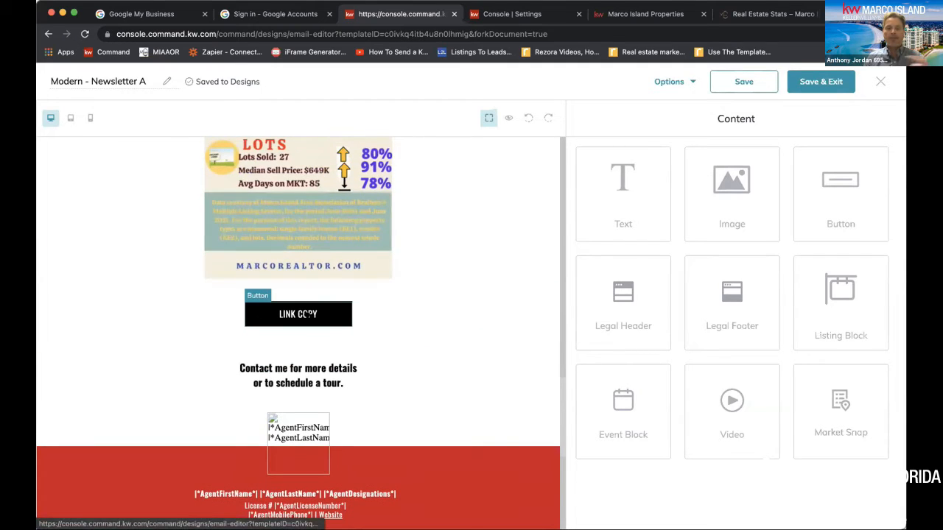
click(307, 314)
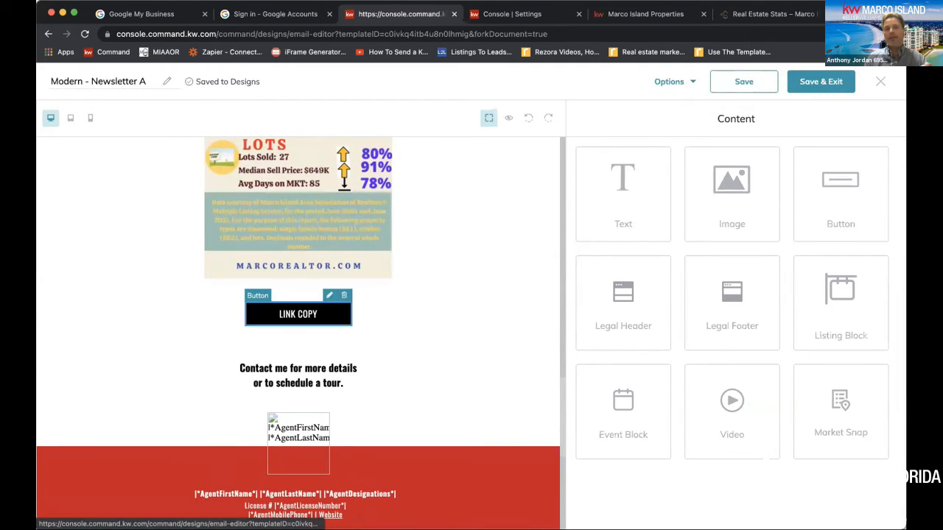
click(327, 295)
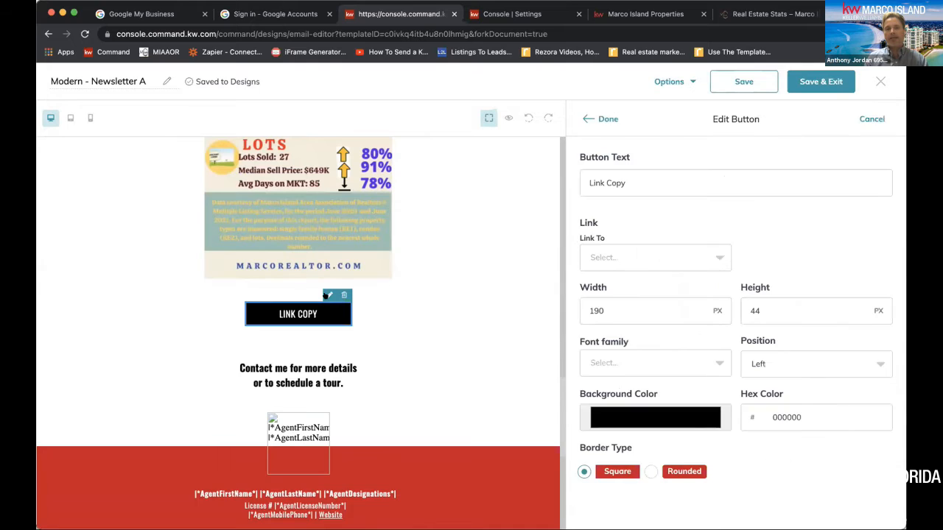
triple_click(745, 175)
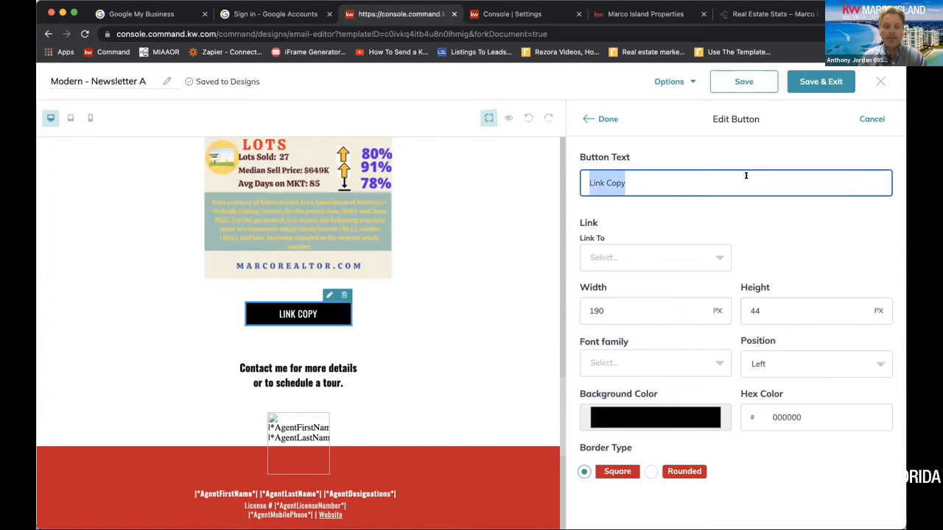
text(Search)
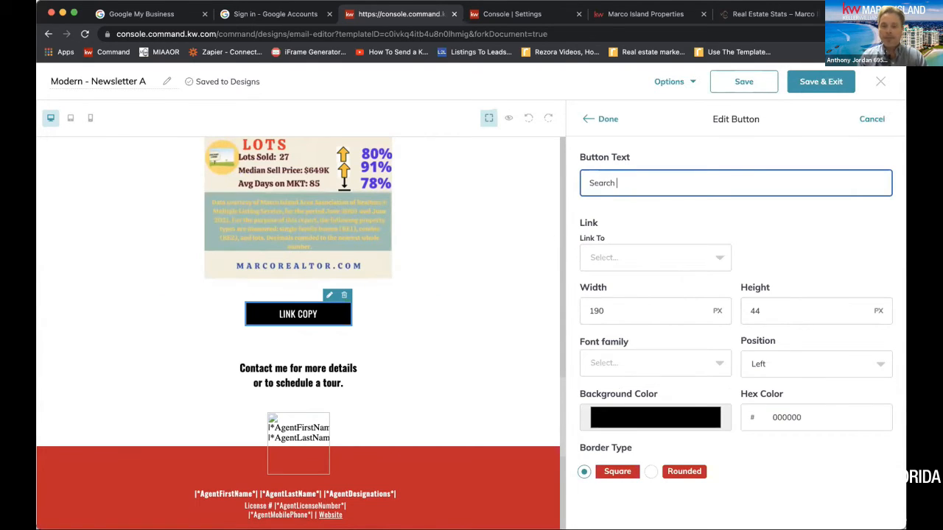
text( Marco H)
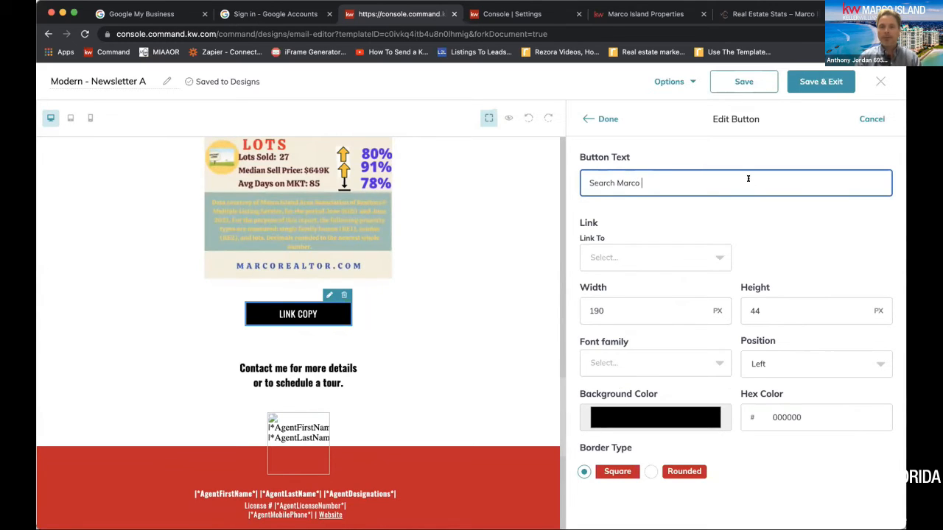
click(667, 257)
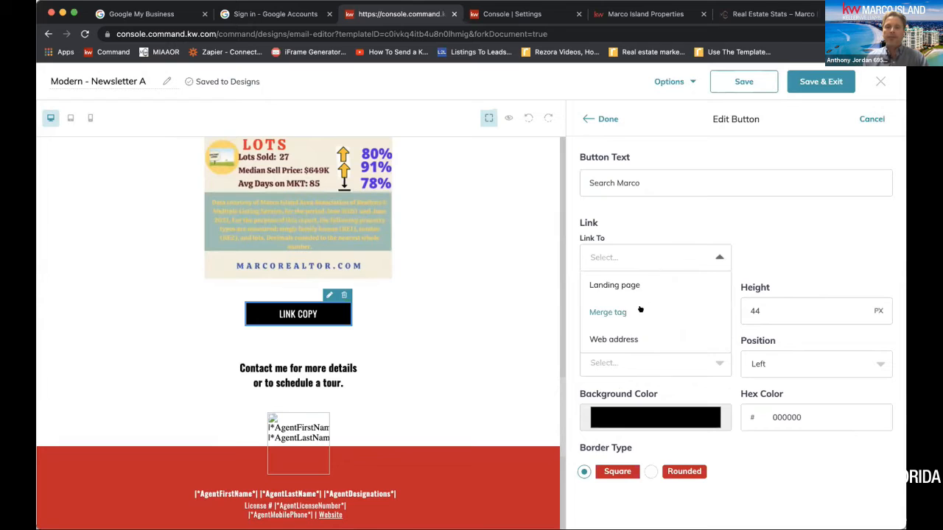
click(623, 337)
click(794, 254)
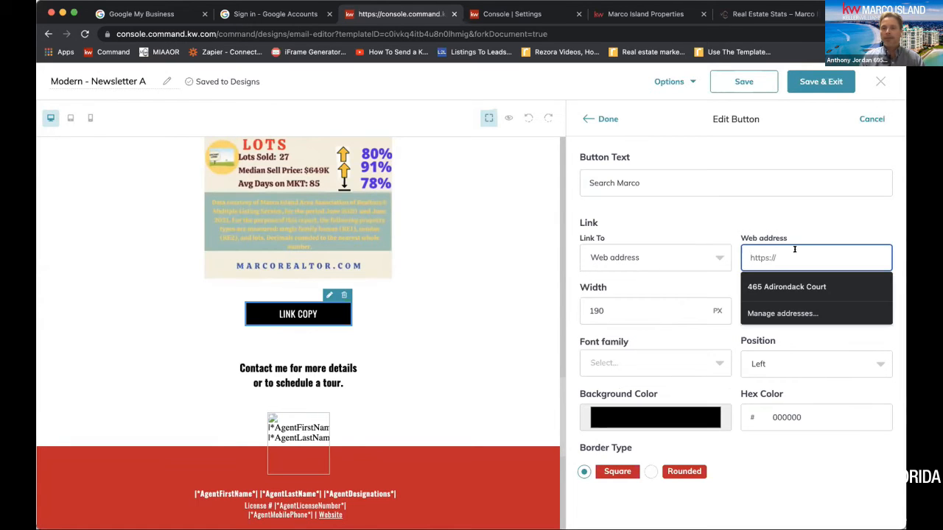
click(642, 15)
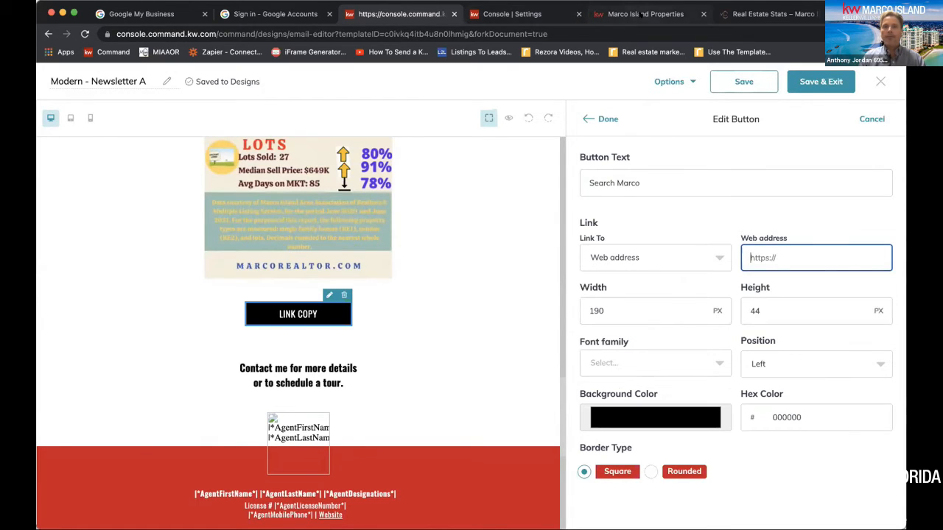
click(641, 14)
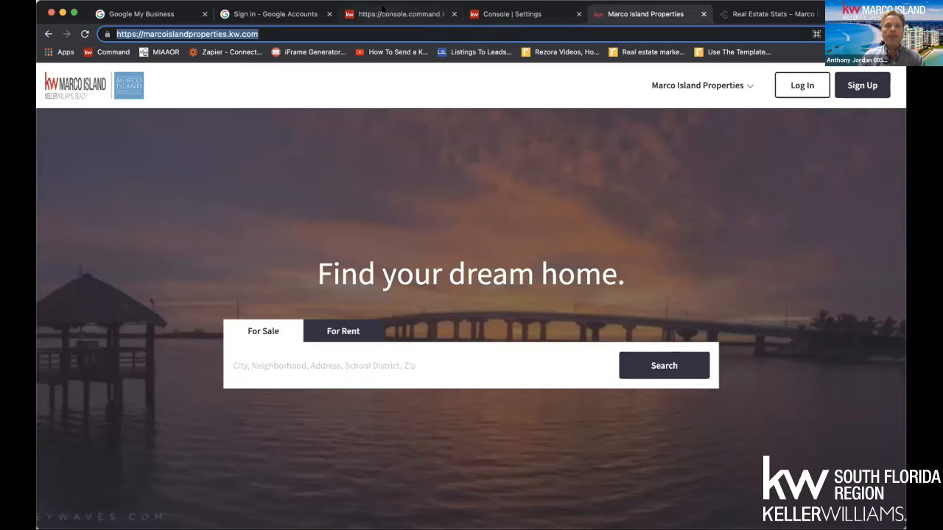
click(440, 18)
click(819, 257)
key(super+v)
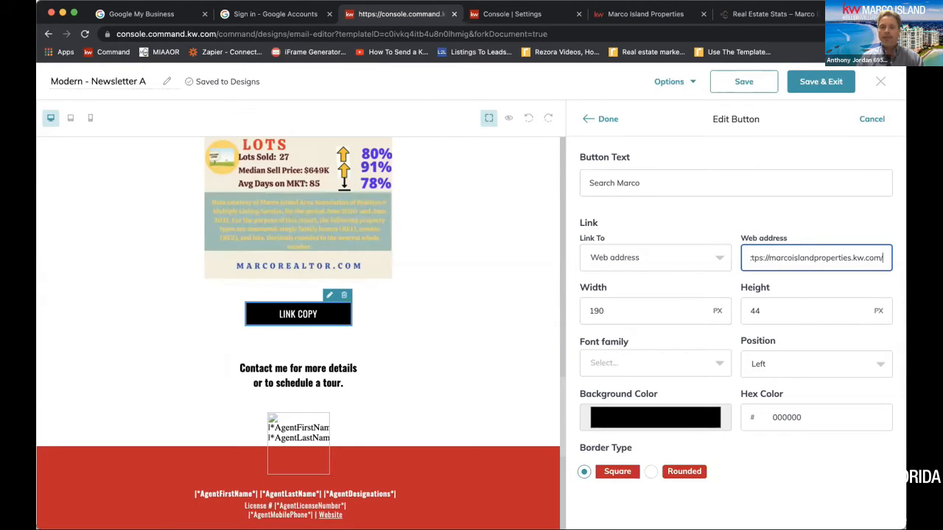
Give the button a rounded border with a 6 px radius and finish editing it
click(655, 417)
click(750, 471)
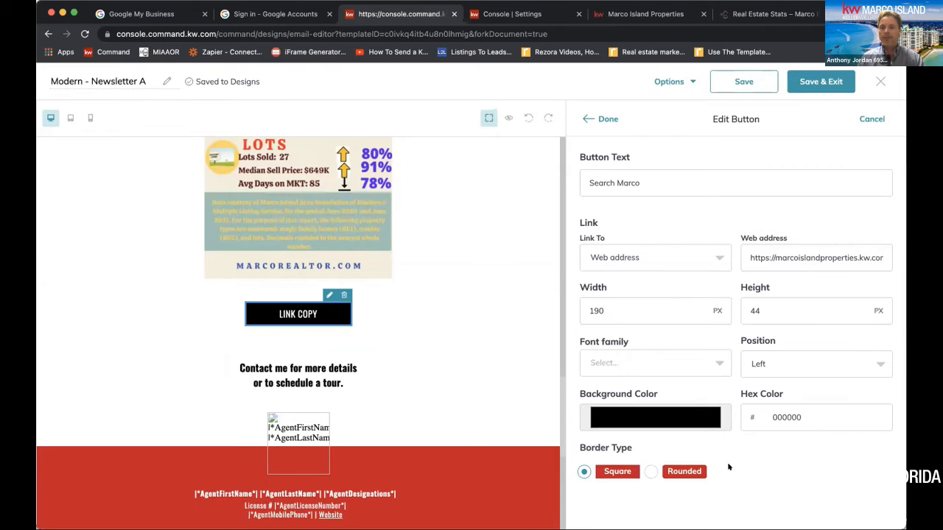
click(651, 472)
click(750, 469)
text(6)
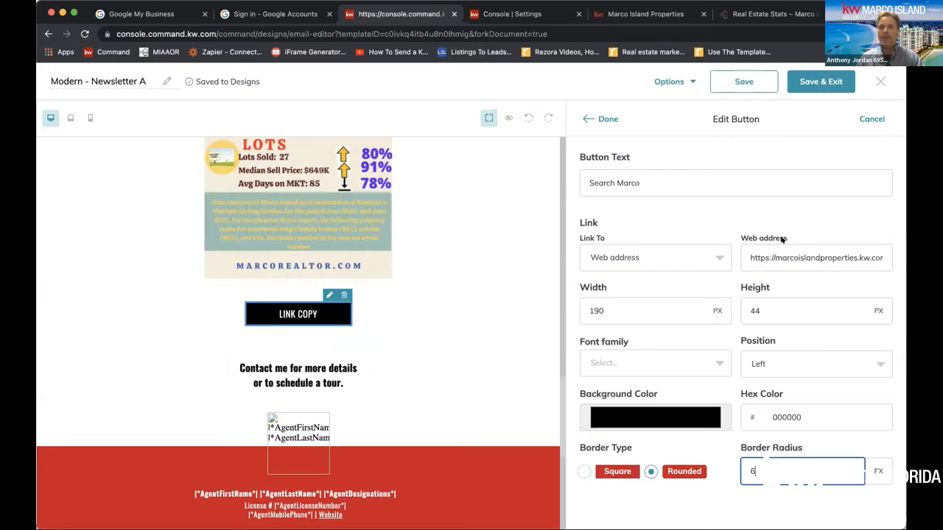
click(608, 119)
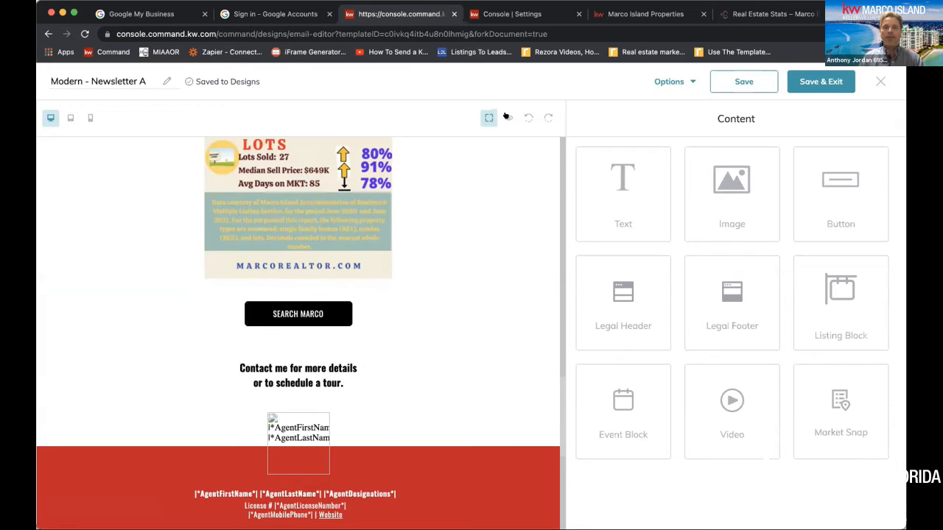
Insert an image block below the "Contact me for more details" text, using the Marco Island Properties photo collage from My Images
scroll(482, 295, down, 3)
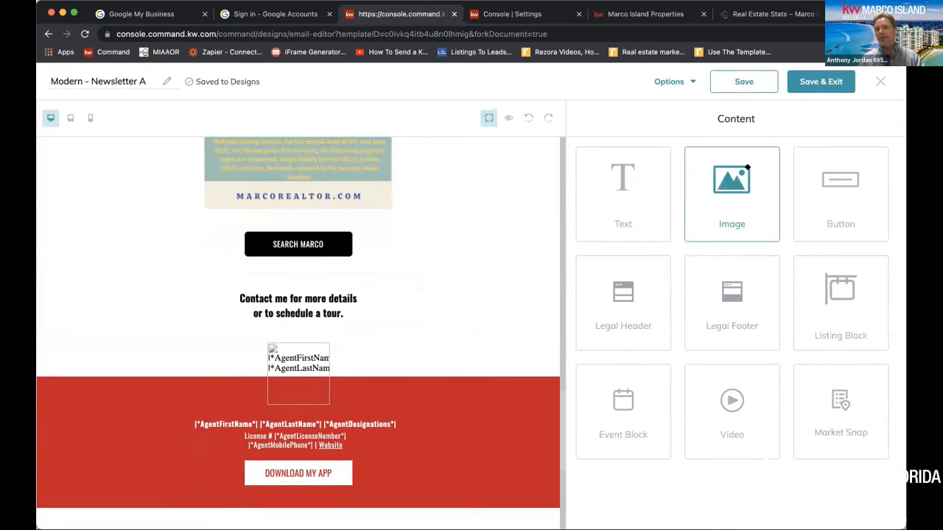
drag(743, 170, 374, 322)
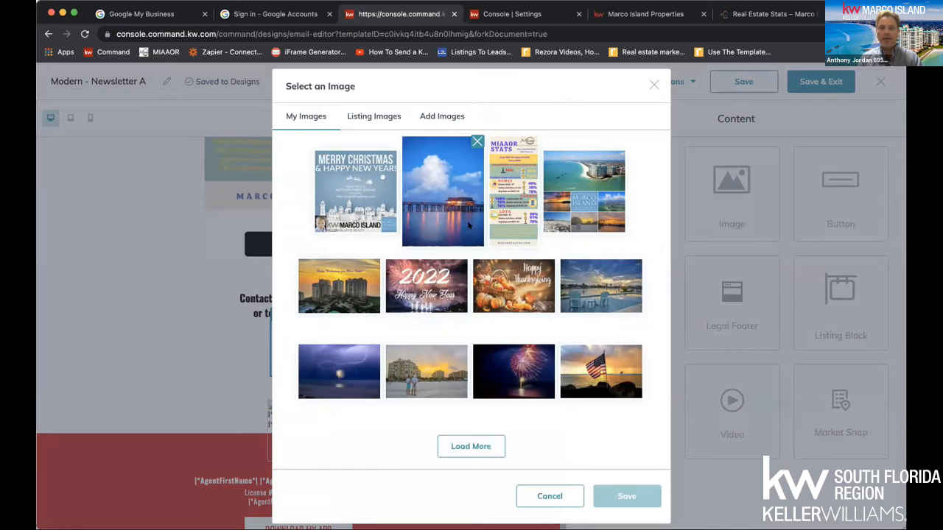
click(578, 189)
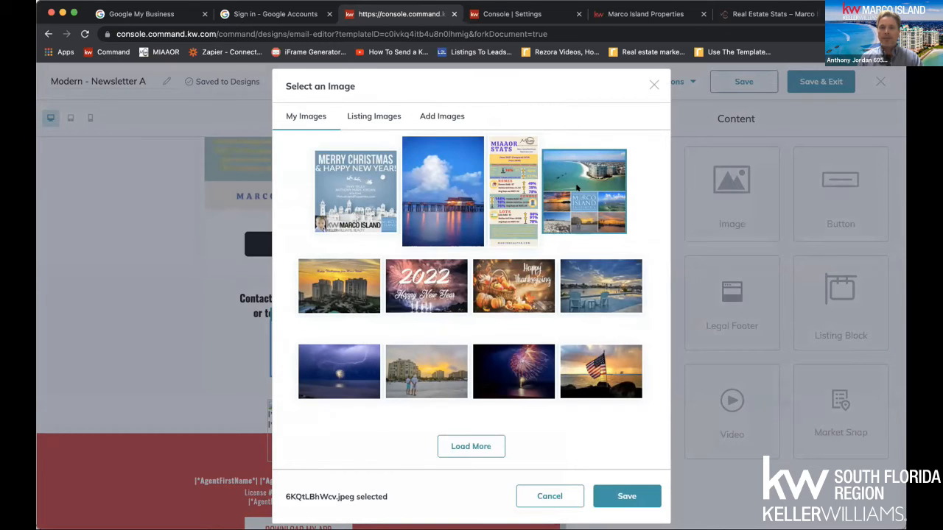
click(624, 496)
Open the collage image for editing and set both its width and height to 375 px
scroll(482, 359, down, 2)
scroll(482, 358, down, 4)
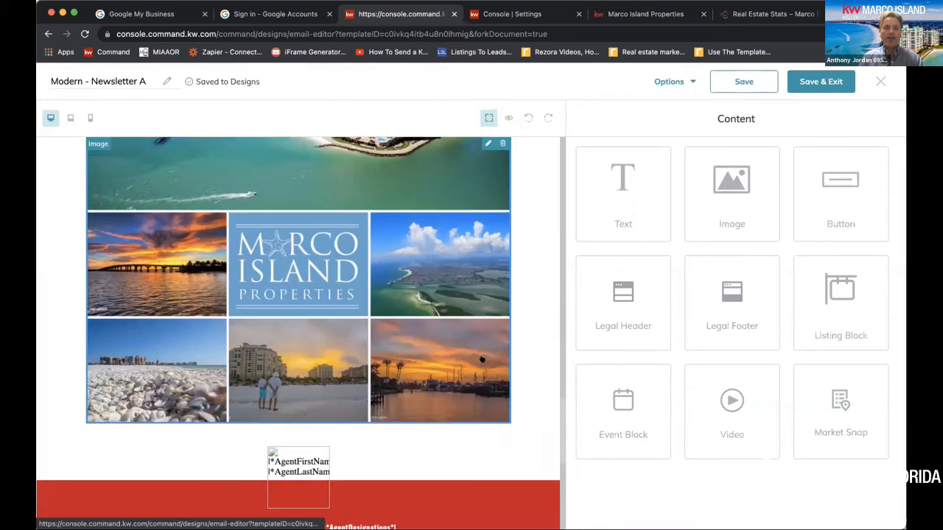
scroll(482, 358, up, 5)
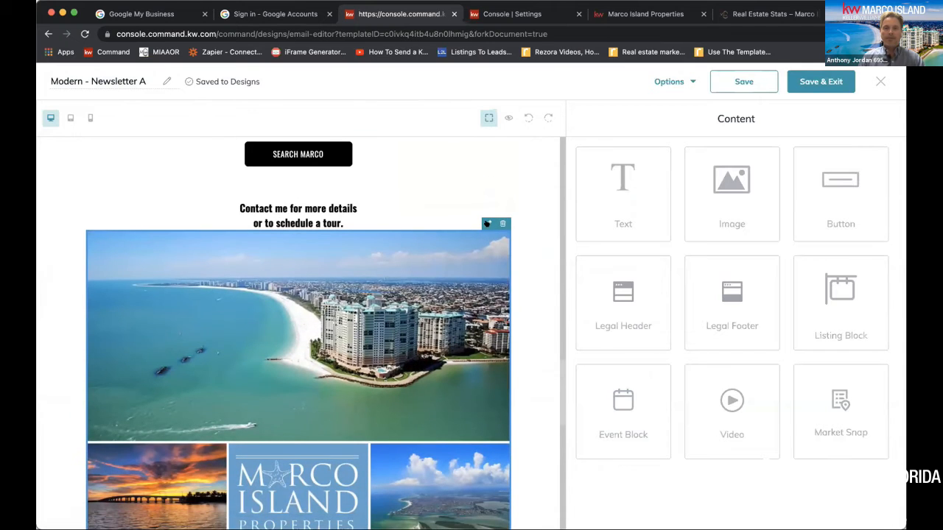
click(487, 223)
click(627, 442)
drag(627, 441, 583, 441)
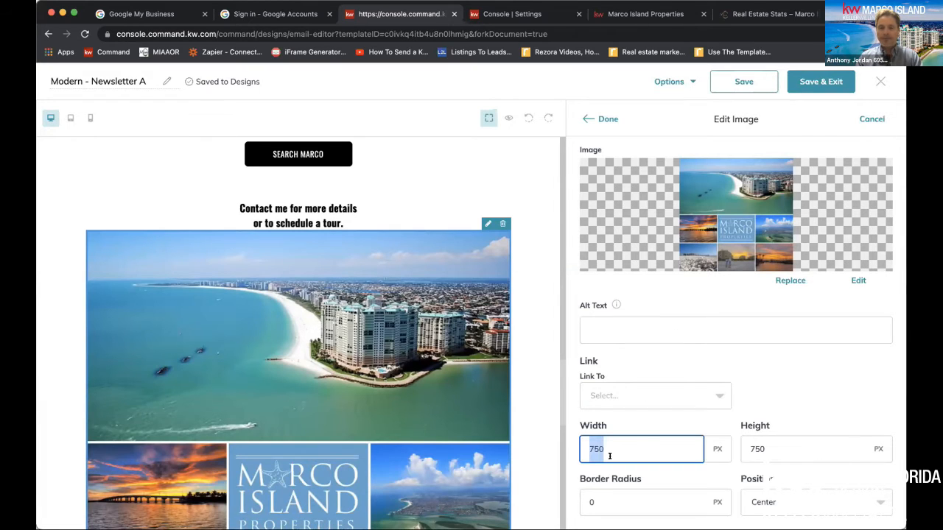
text(375)
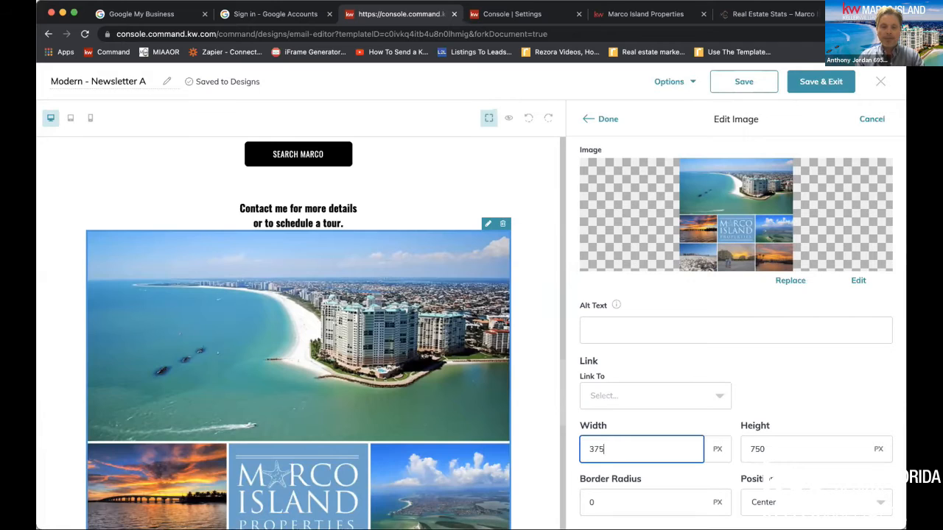
drag(789, 443, 733, 446)
text(3)
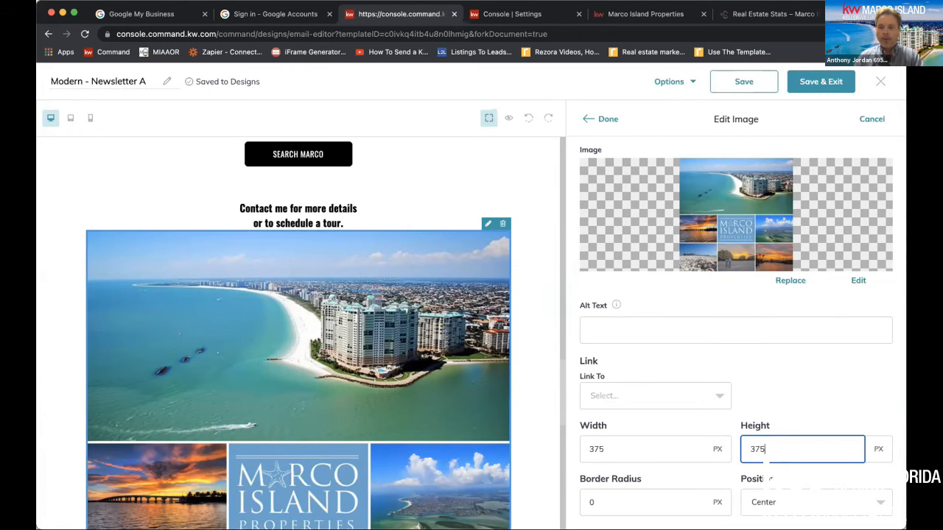
click(632, 323)
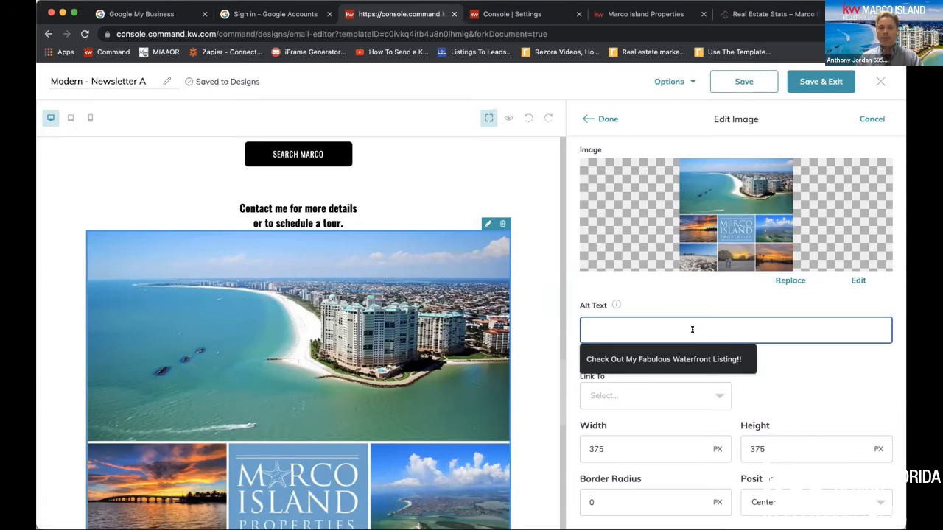
click(712, 354)
drag(765, 321, 712, 369)
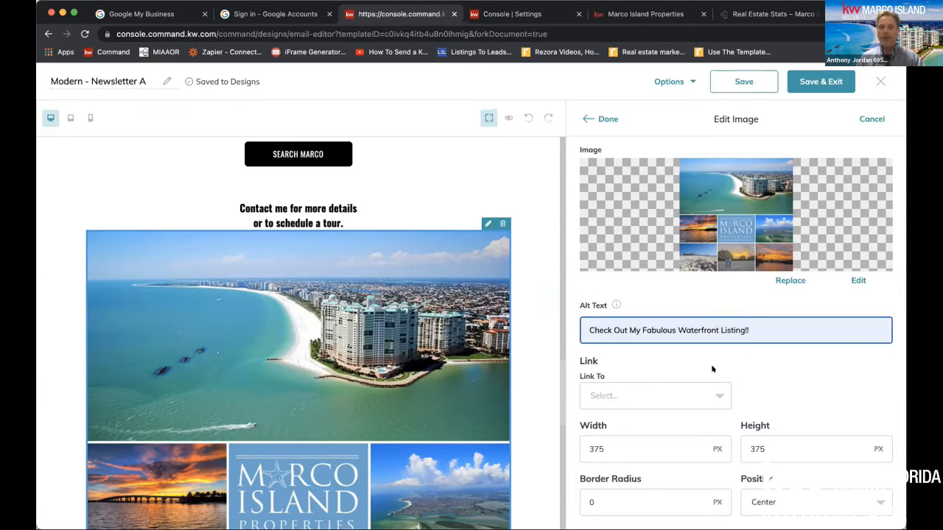
click(698, 390)
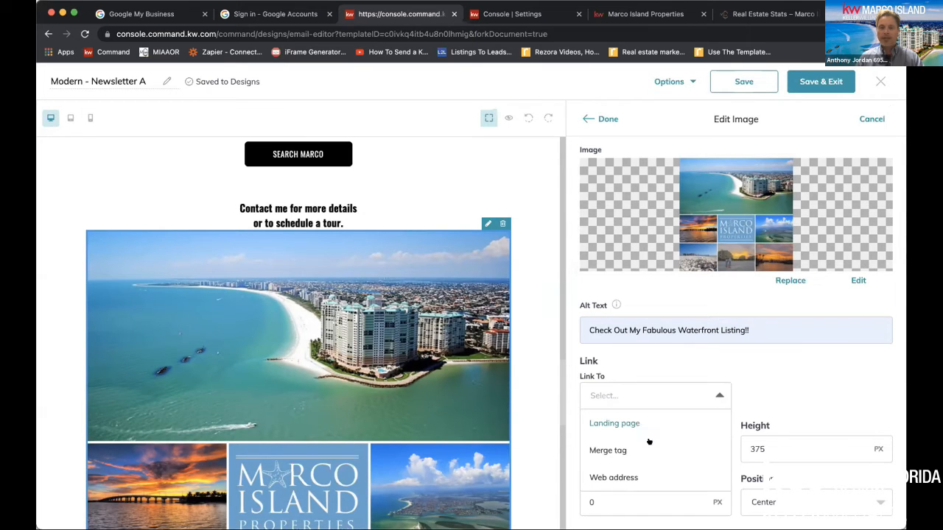
click(636, 476)
click(789, 384)
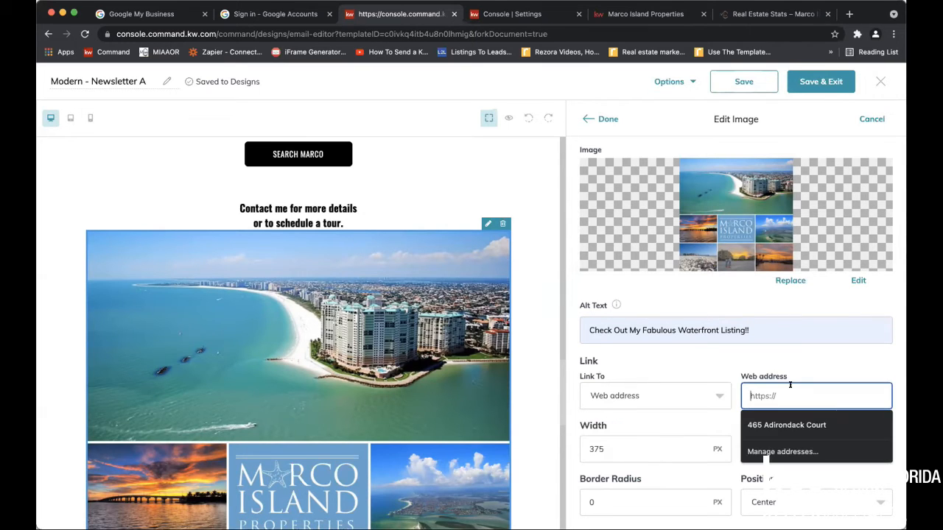
text(https://marcoislandproperties.kw.com/)
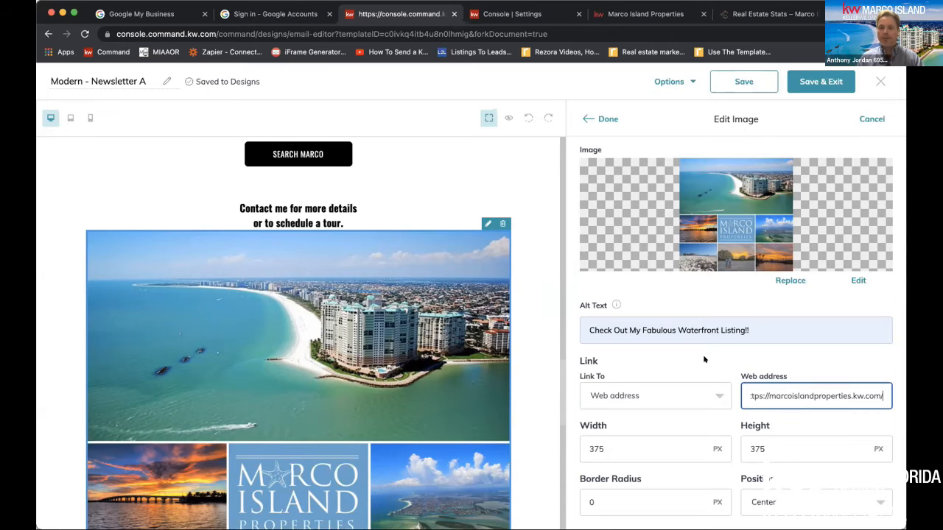
Set the collage image's border radius to 6 px, keep its position centered, and finish editing it
click(641, 502)
key(BackSpace)
text(6)
click(753, 507)
click(759, 459)
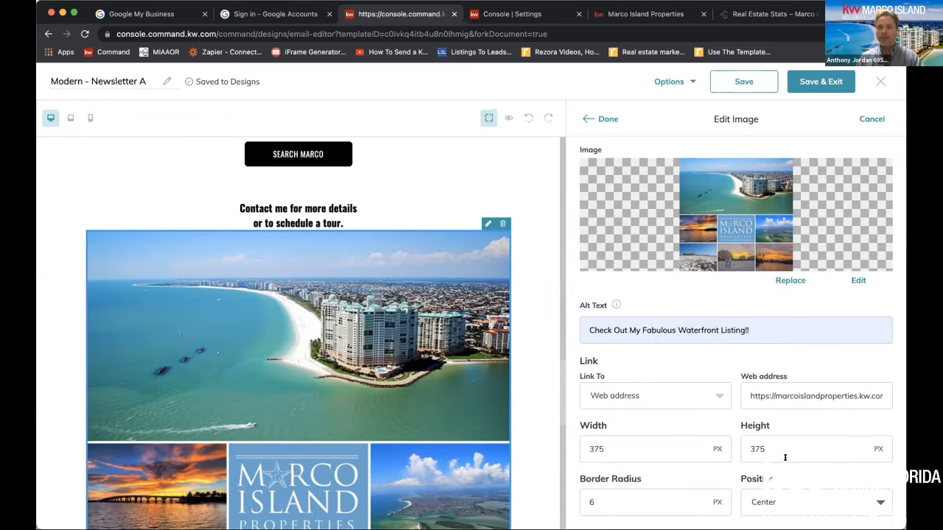
click(600, 118)
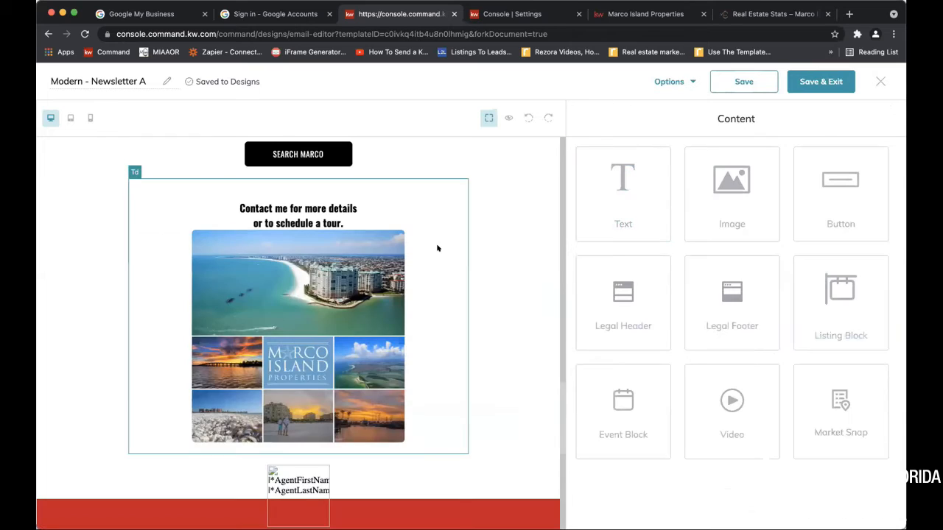
Preview the Modern - Newsletter A design in desktop view and examine it from the Marco RE Stats heading through the footer
scroll(437, 248, up, 2)
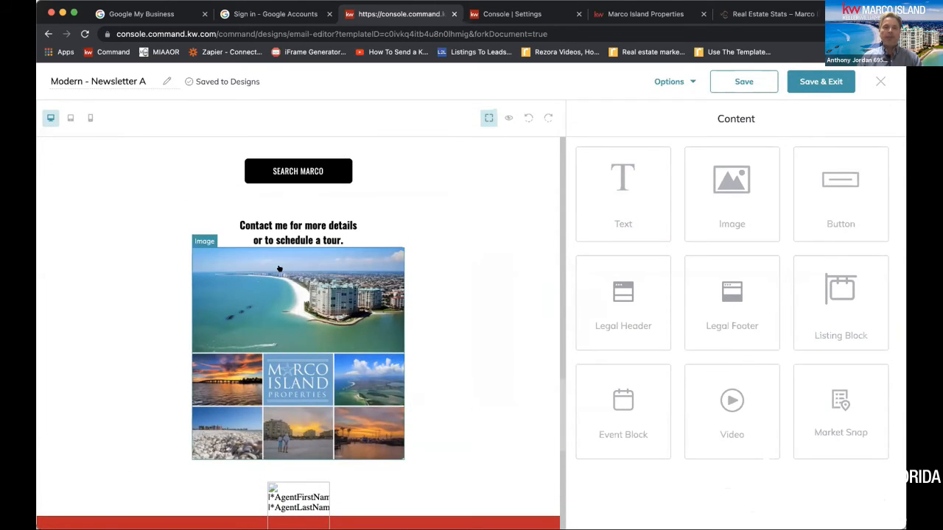
scroll(518, 193, up, 1)
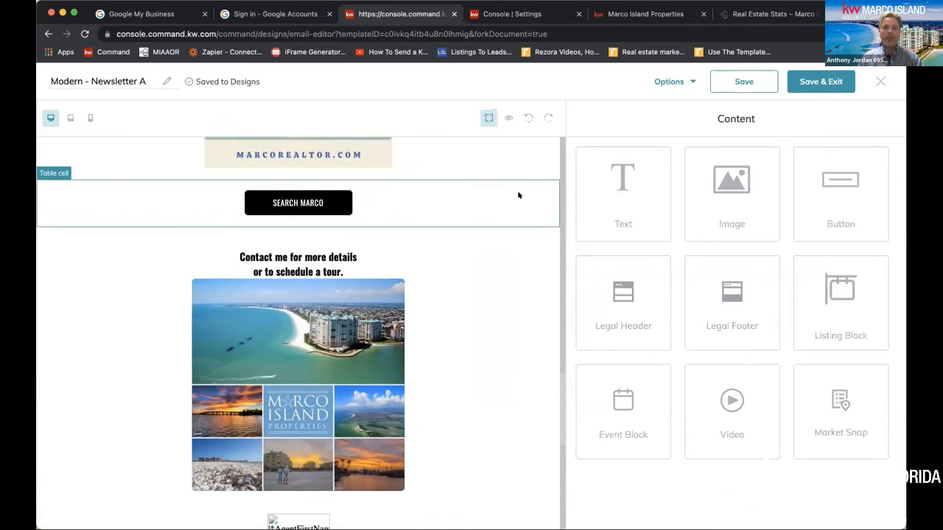
click(507, 118)
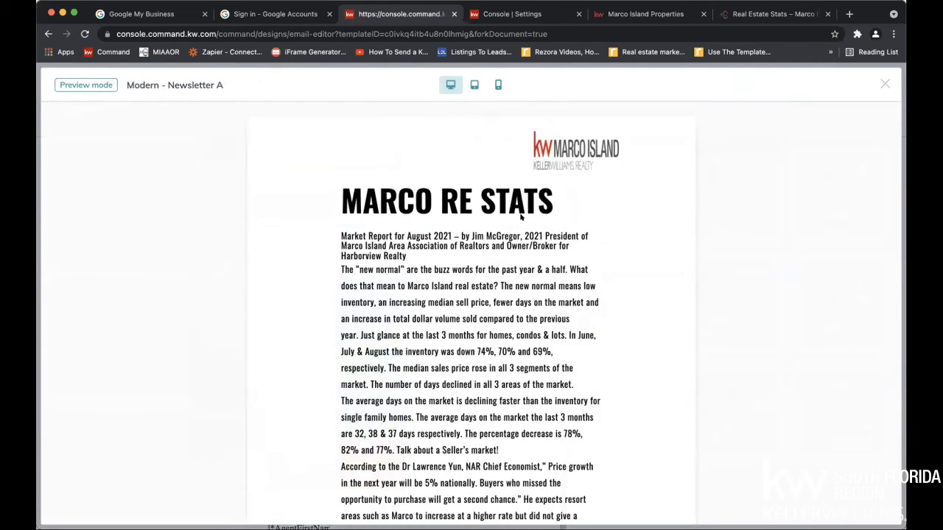
scroll(520, 216, down, 5)
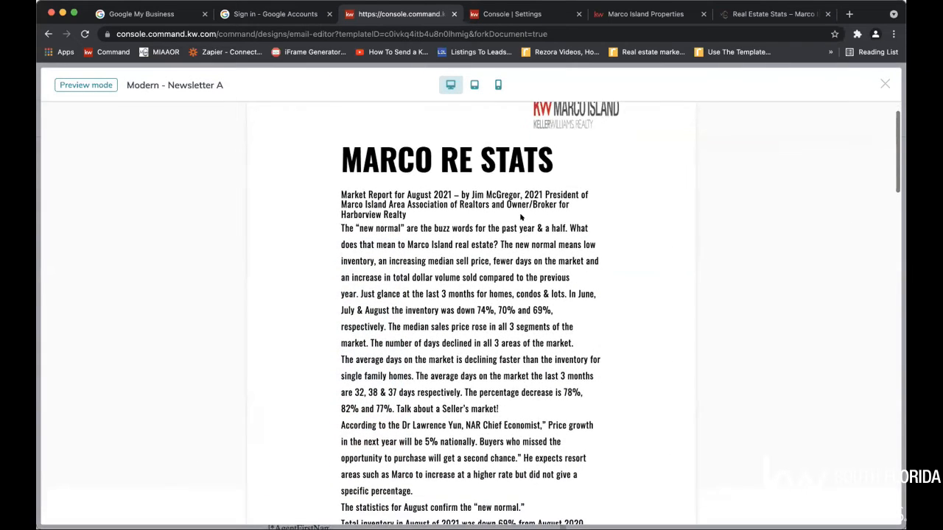
scroll(521, 216, down, 7)
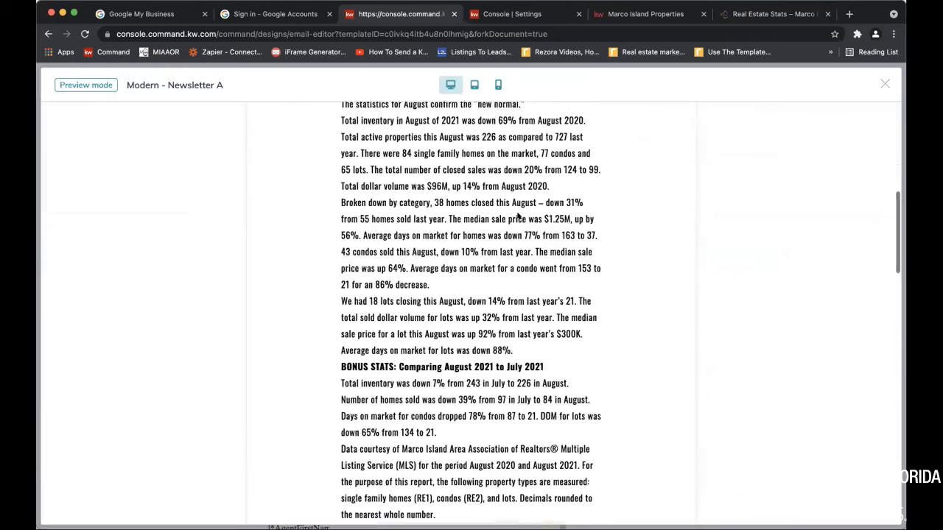
scroll(518, 216, down, 3)
scroll(518, 220, up, 14)
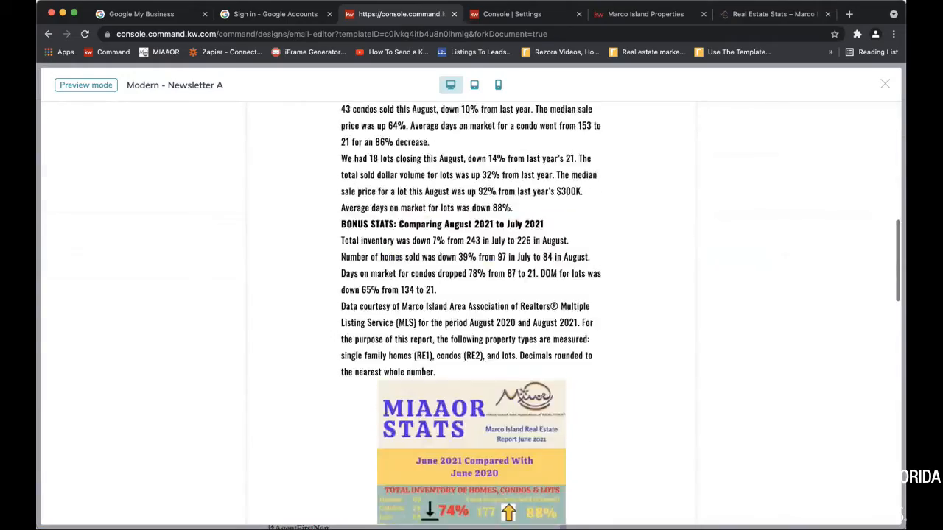
scroll(518, 224, up, 3)
scroll(518, 224, down, 12)
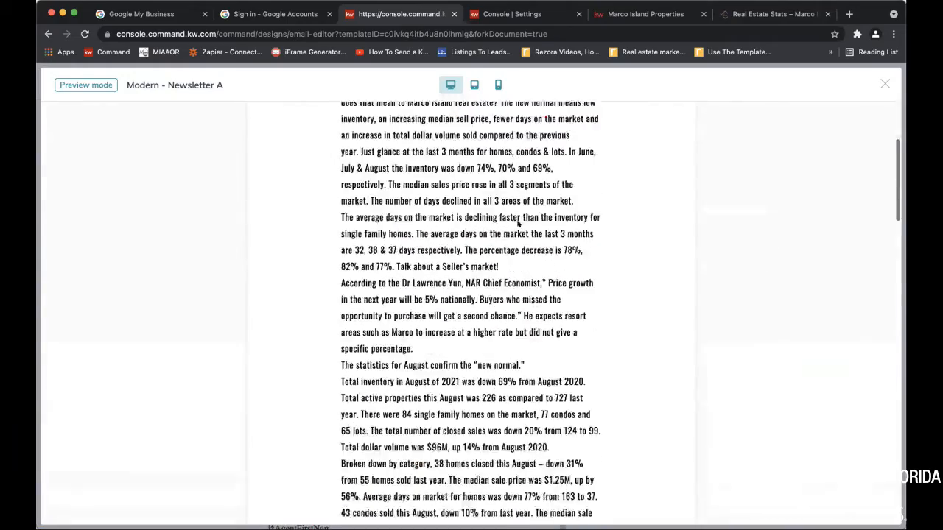
scroll(518, 224, down, 12)
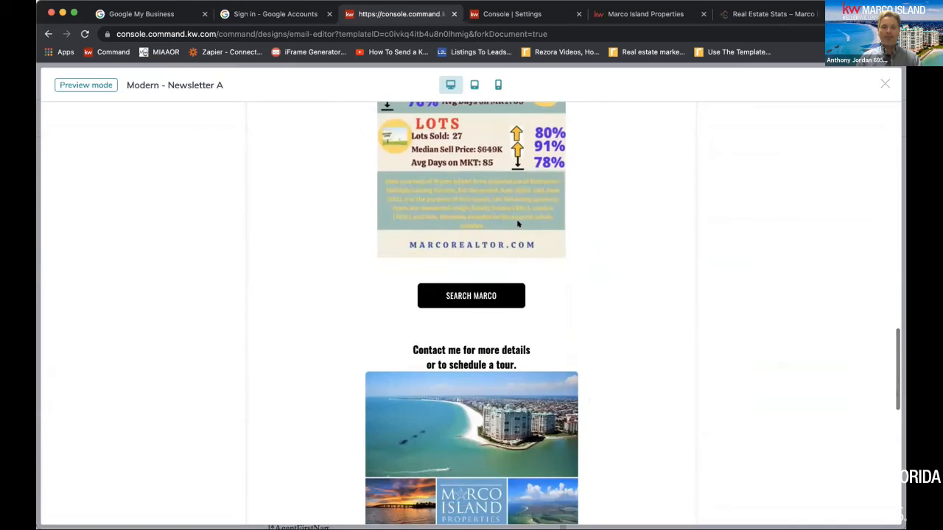
scroll(518, 224, down, 8)
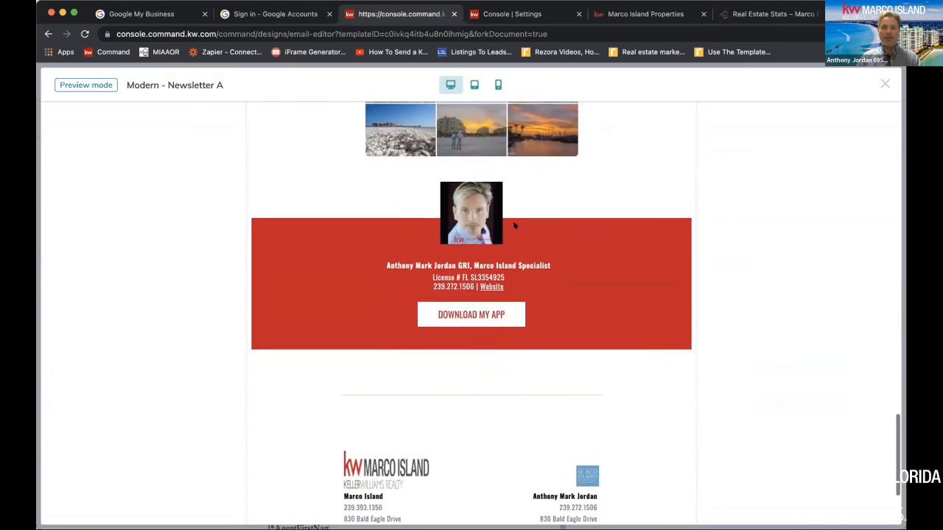
scroll(517, 214, down, 1)
scroll(518, 214, up, 4)
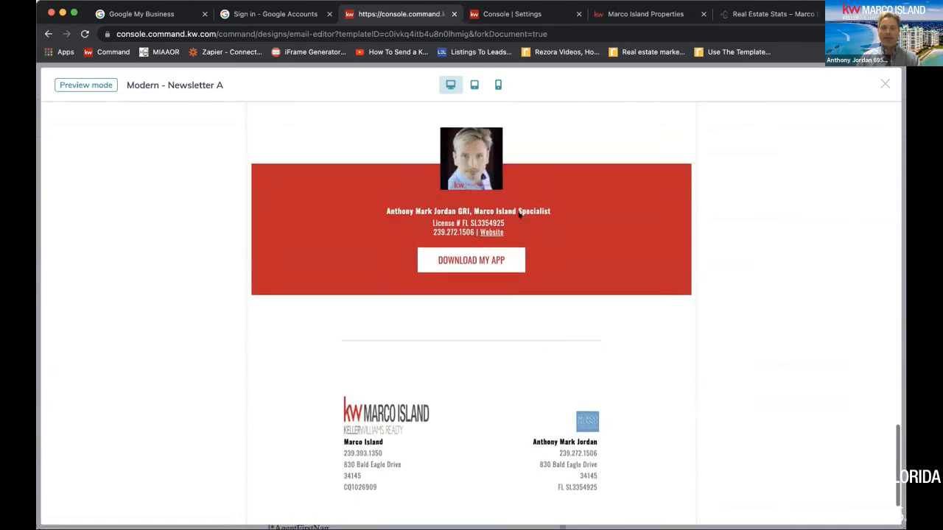
Switch the newsletter preview to tablet view and examine the agent section, photo collage and stats content
click(474, 84)
scroll(511, 231, up, 5)
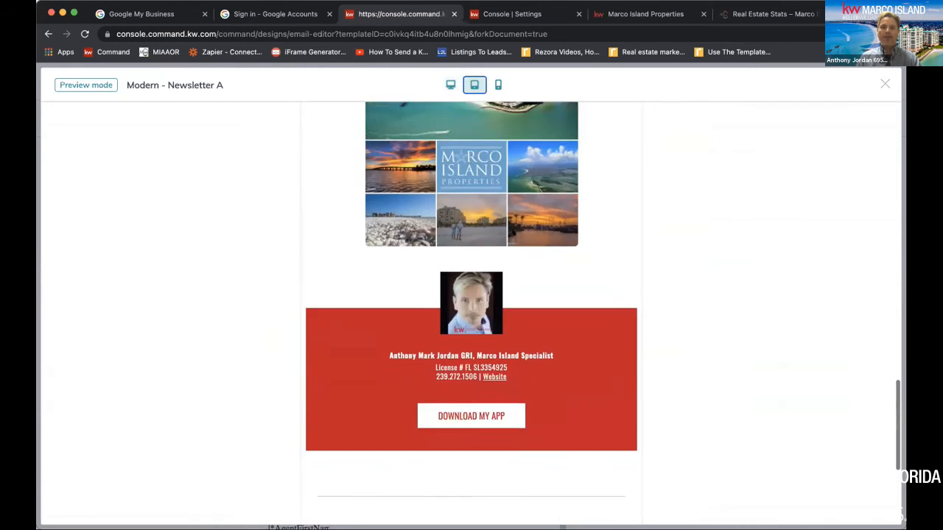
scroll(513, 232, up, 10)
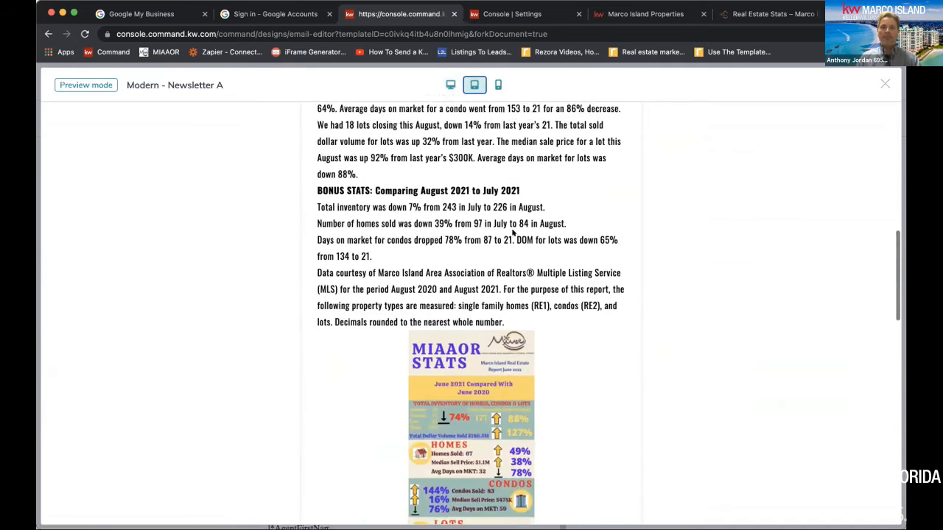
Check the newsletter in phone view from the stats text down to the footer, and close the preview
click(497, 84)
scroll(492, 271, down, 8)
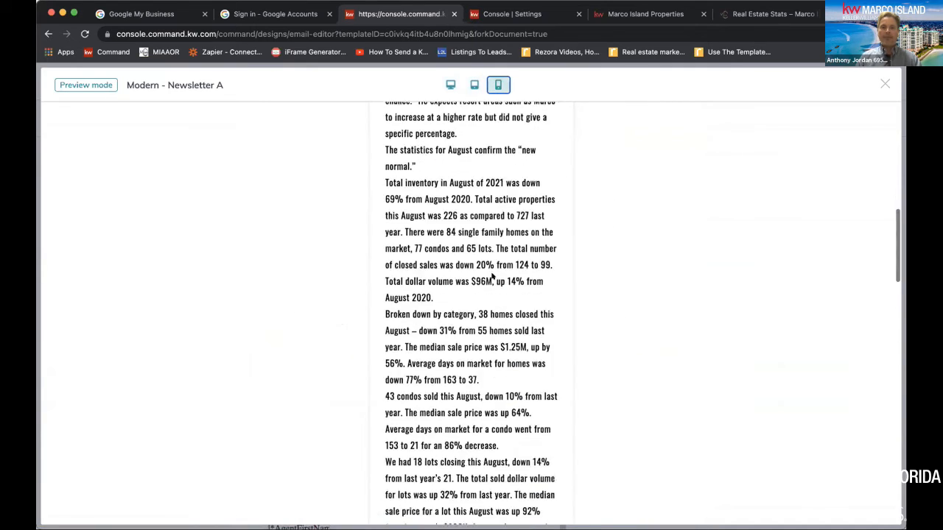
scroll(492, 271, down, 8)
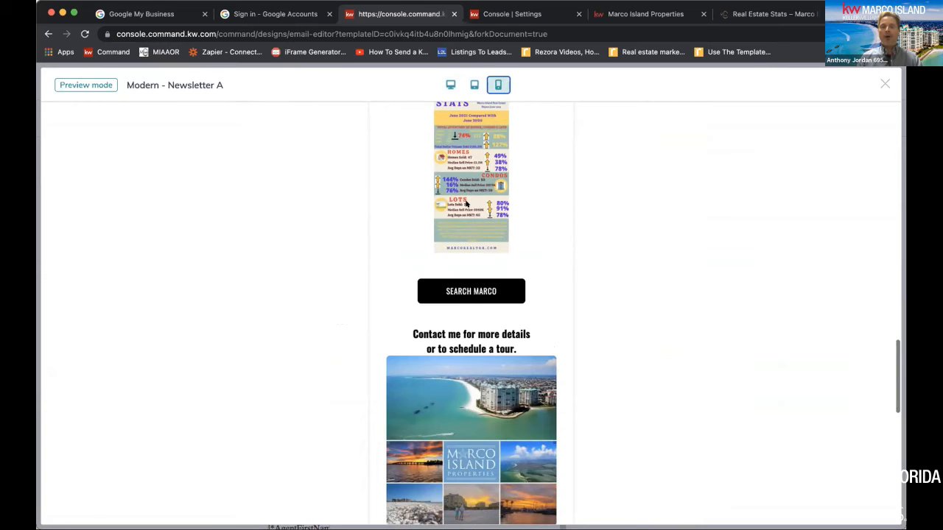
scroll(465, 204, up, 2)
scroll(467, 224, down, 2)
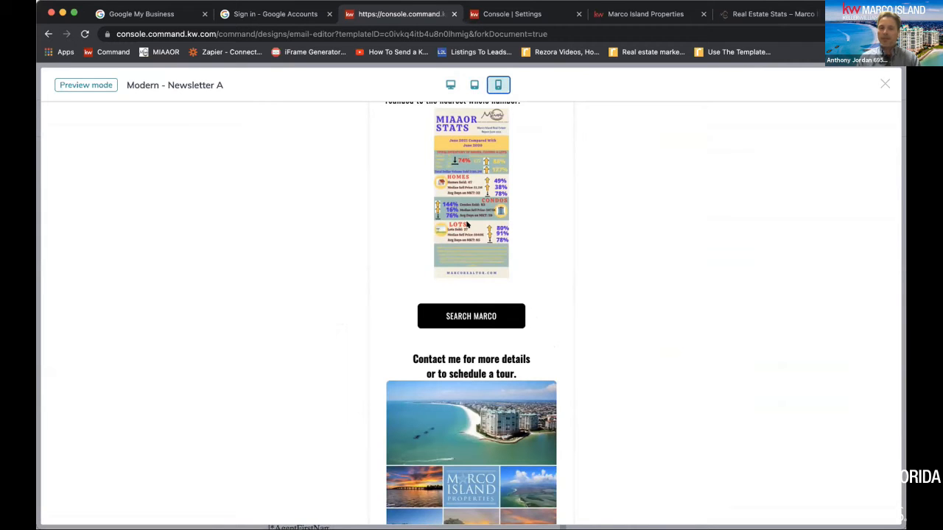
scroll(466, 224, down, 6)
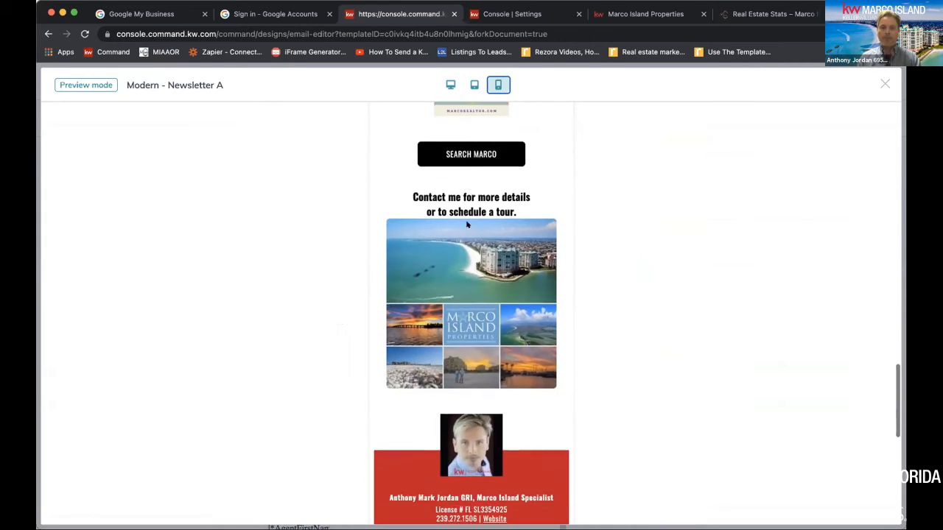
scroll(467, 513, down, 6)
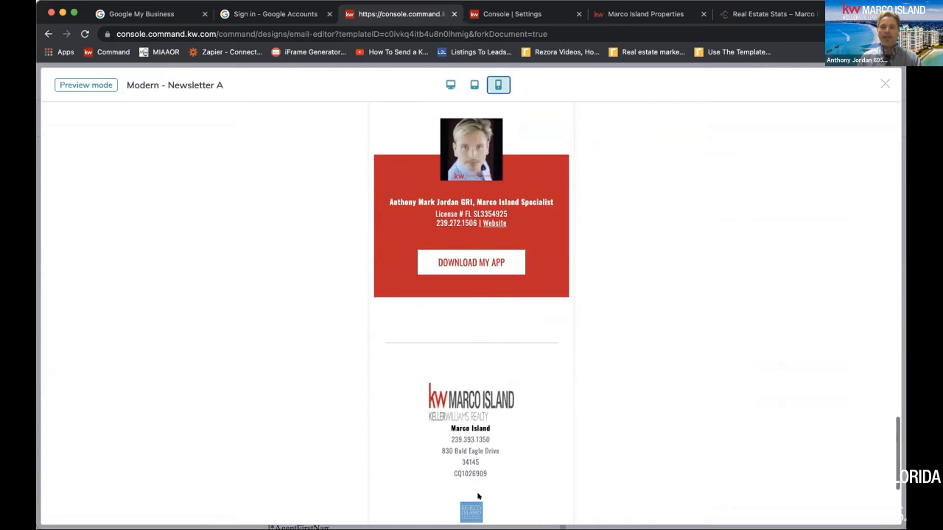
click(880, 83)
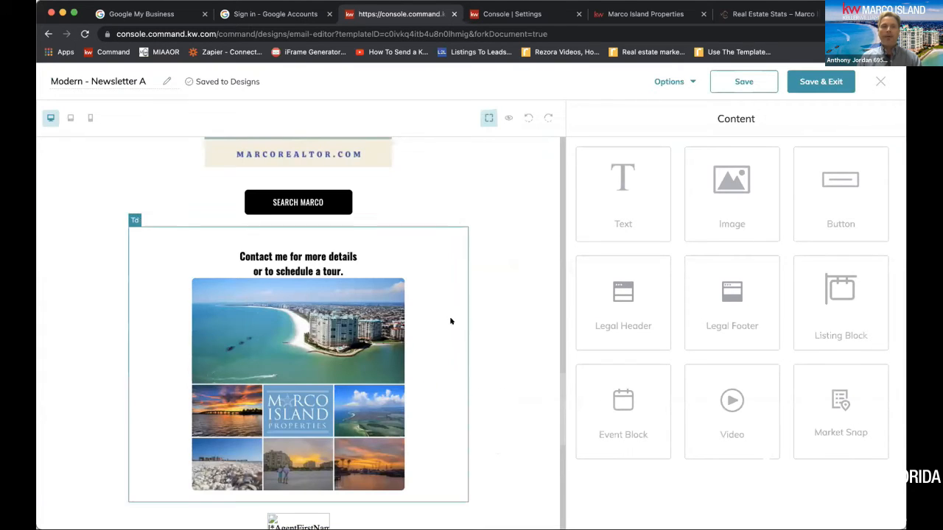
Rename the newsletter design to "August 2021", save it and exit the email editor
click(123, 79)
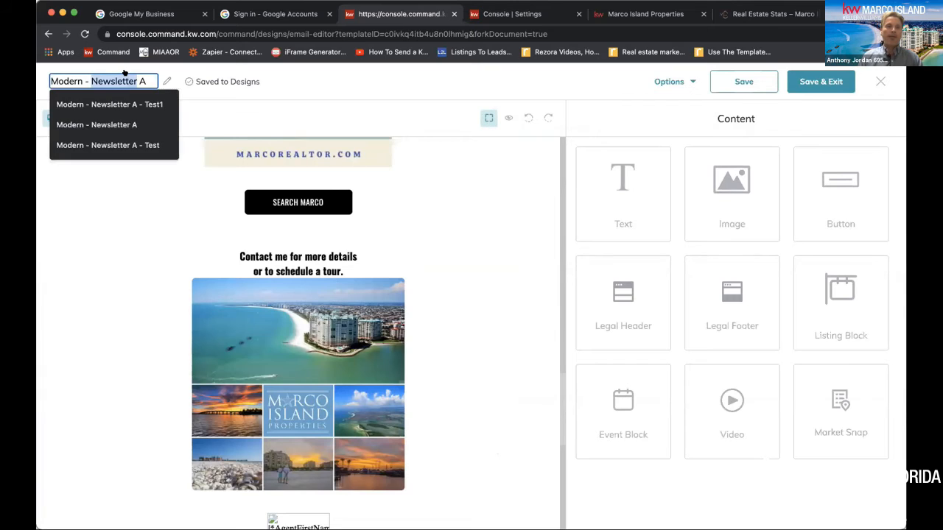
text(Au)
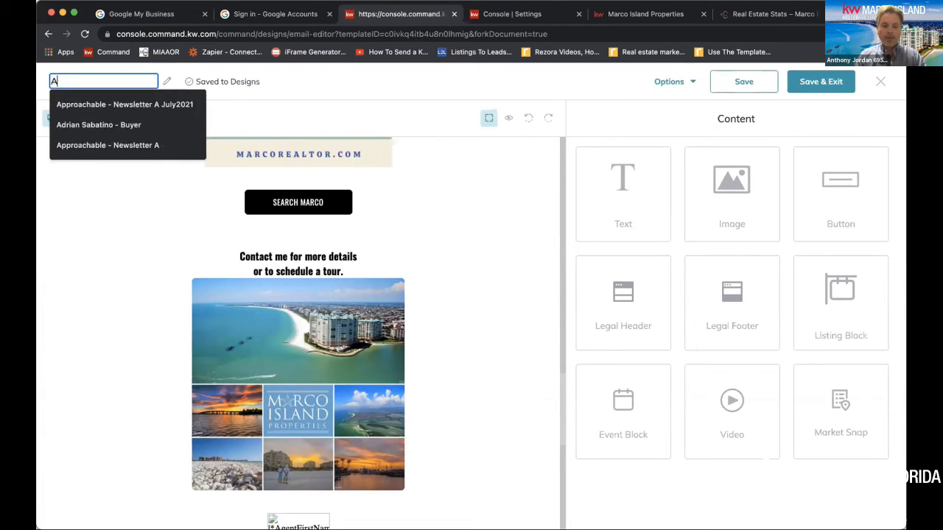
text(gust )
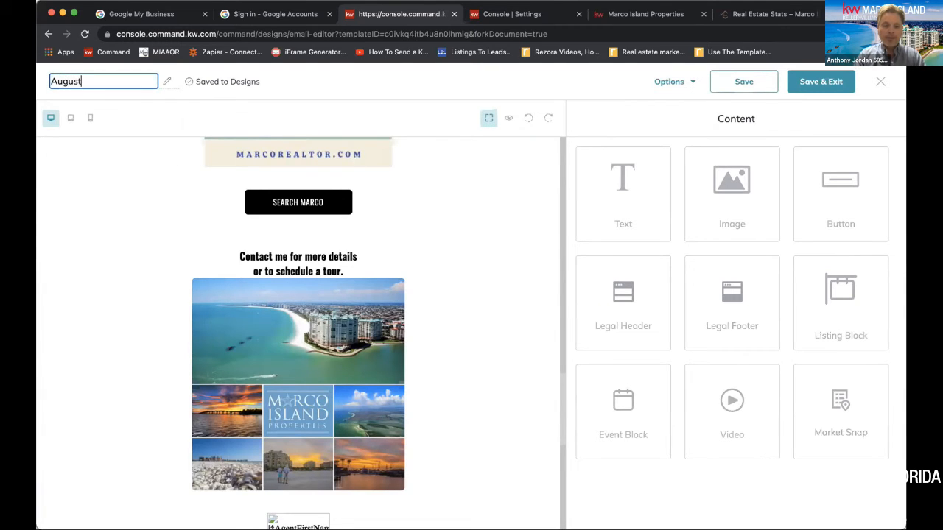
text(2021)
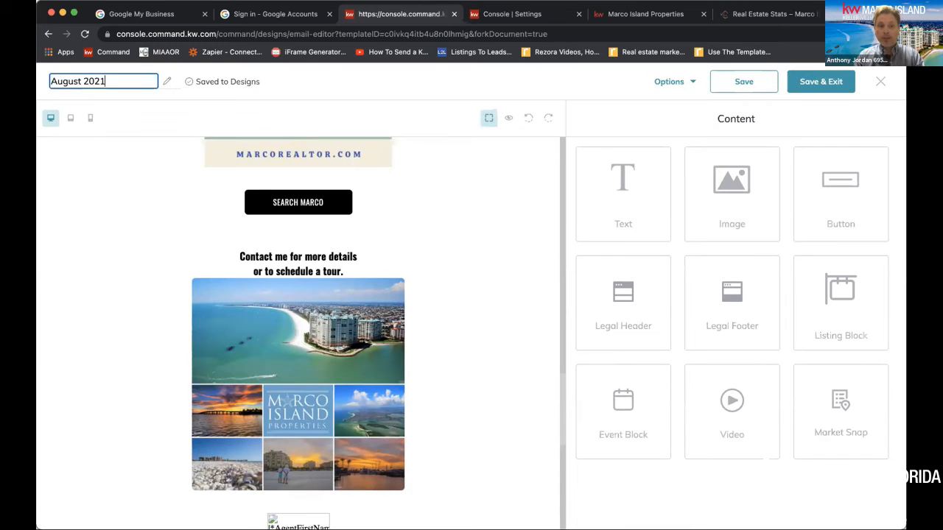
click(761, 84)
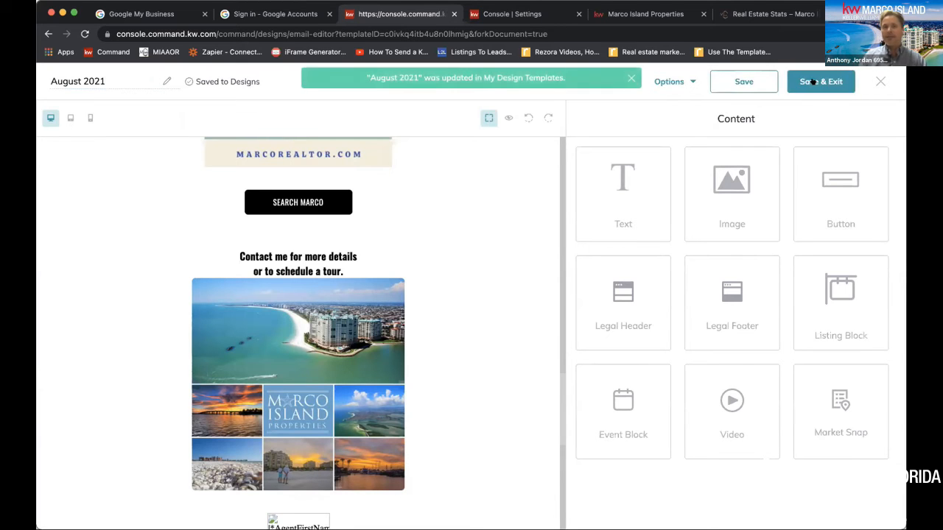
click(813, 82)
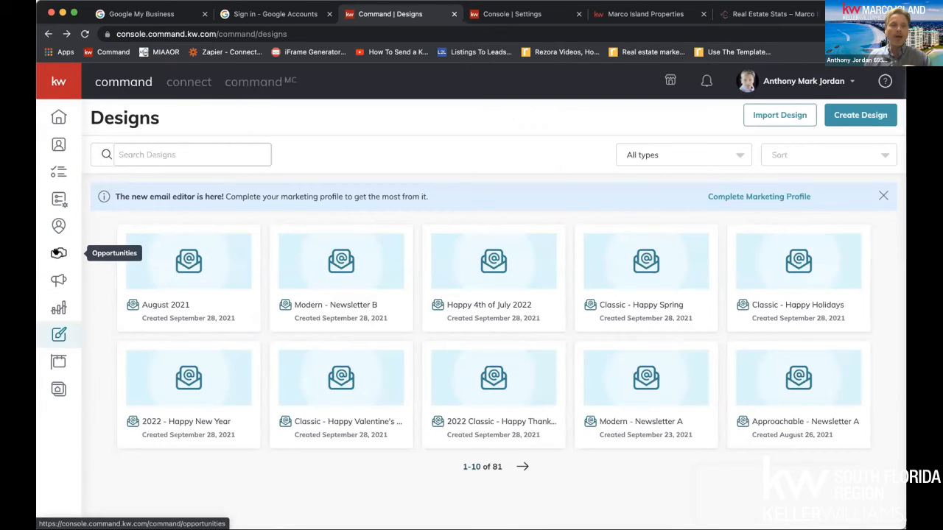
Go to Campaigns and start a new campaign of the Email type
click(55, 276)
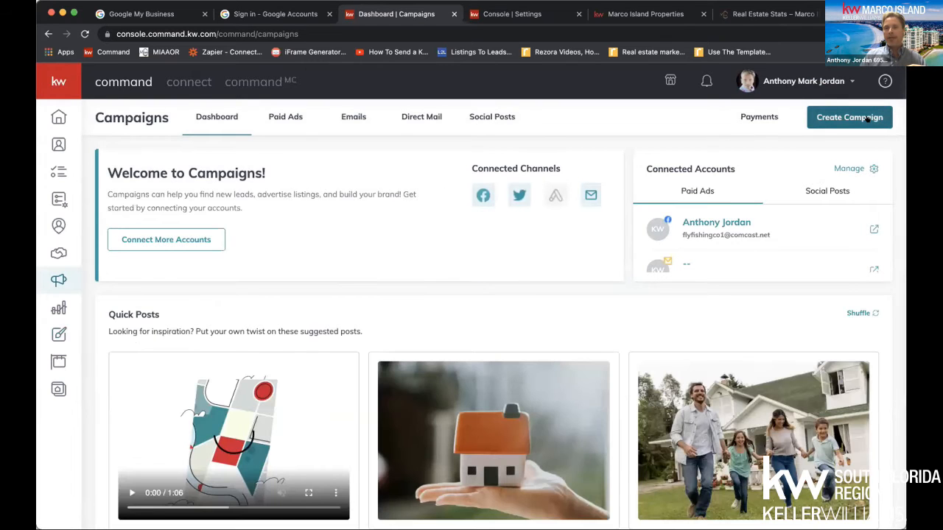
click(868, 118)
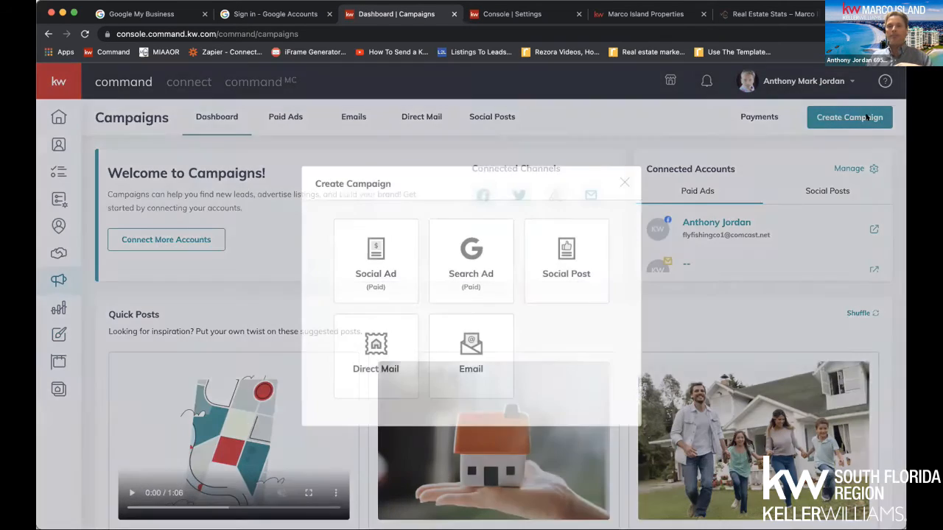
click(497, 351)
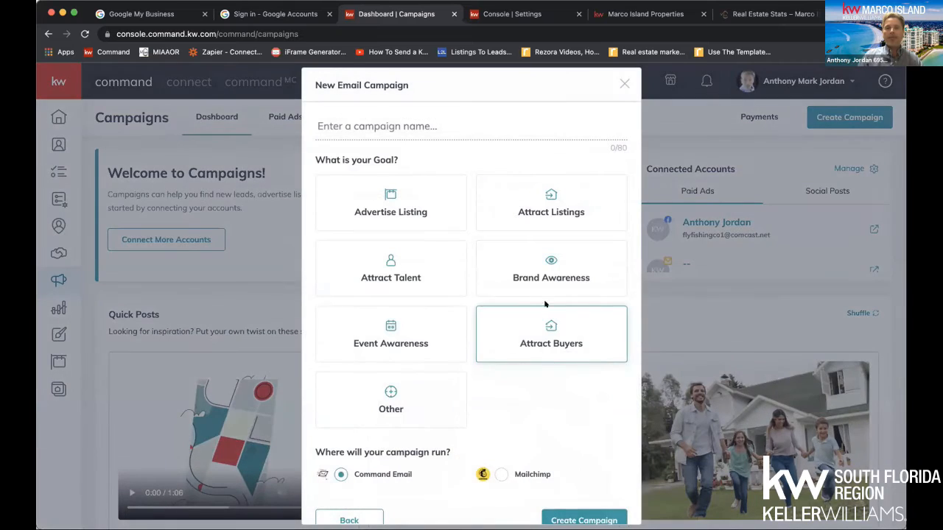
Create the email campaign with the goal Brand Awareness and the name "Newsletter AUG 2021", running through Command Email
click(562, 269)
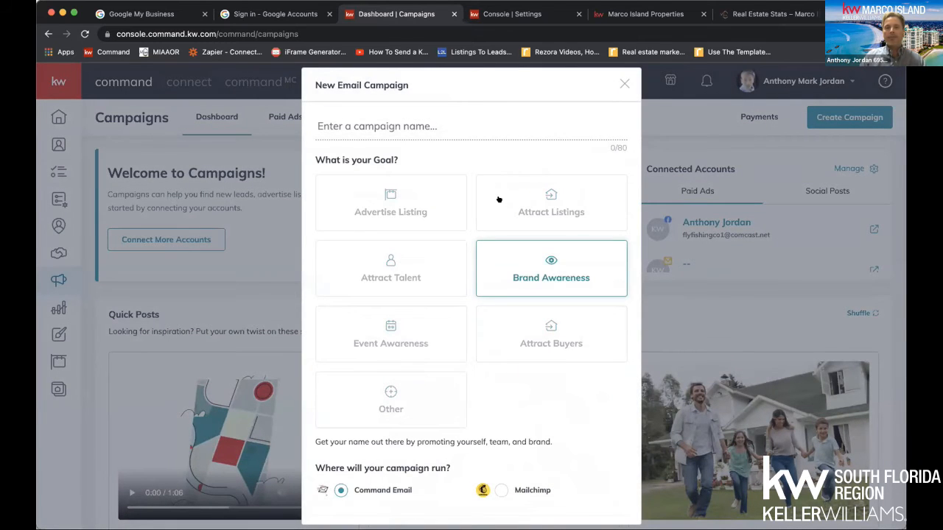
click(381, 118)
text(New)
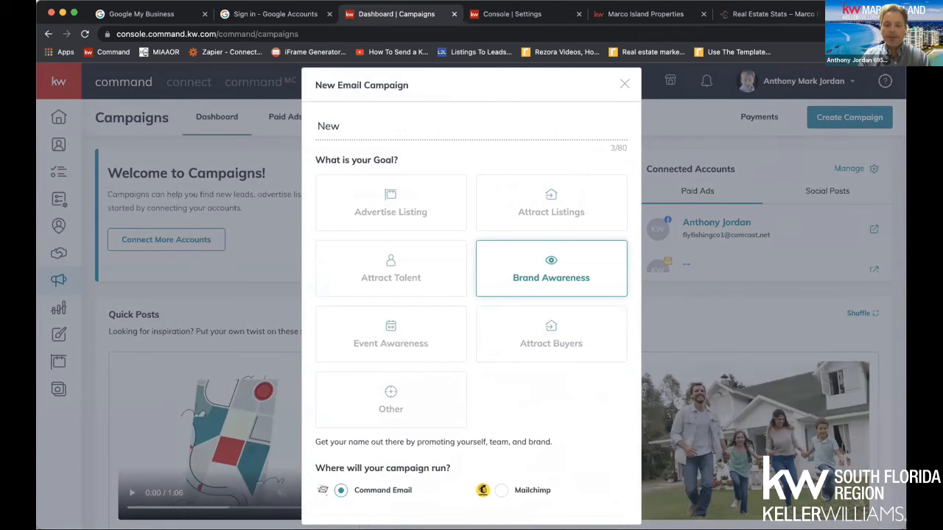
text(slett)
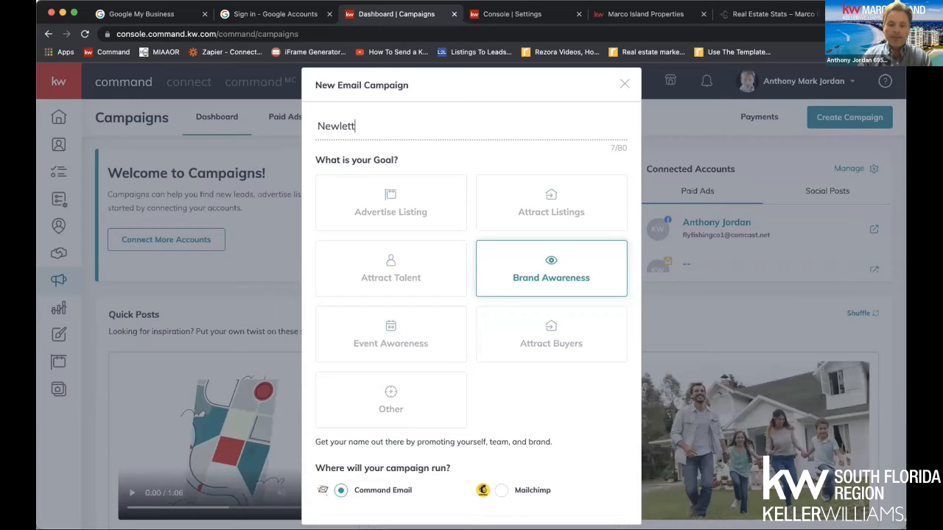
text(er)
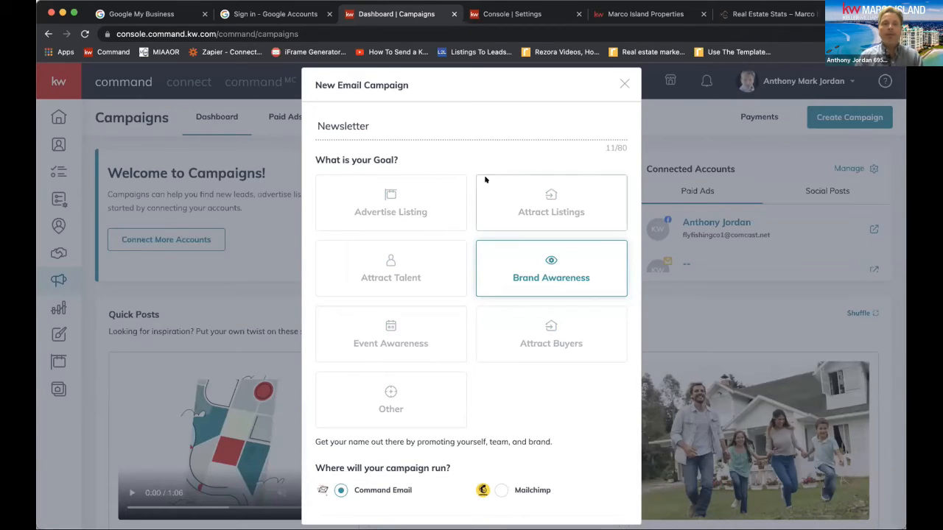
text( AUG 2021)
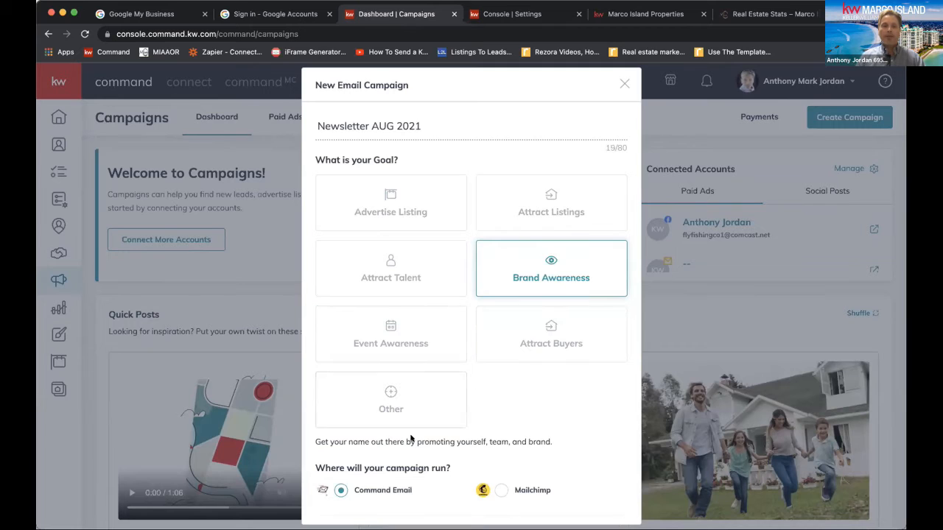
scroll(539, 427, down, 1)
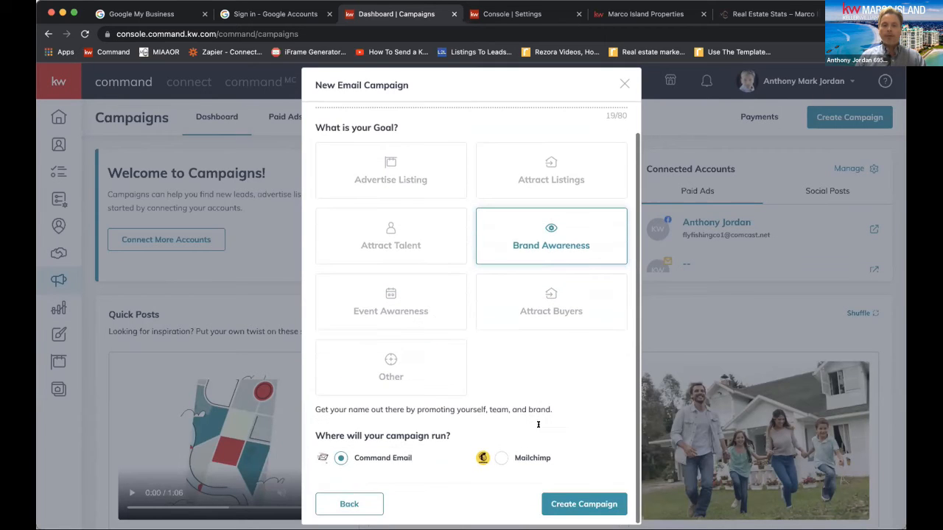
click(549, 504)
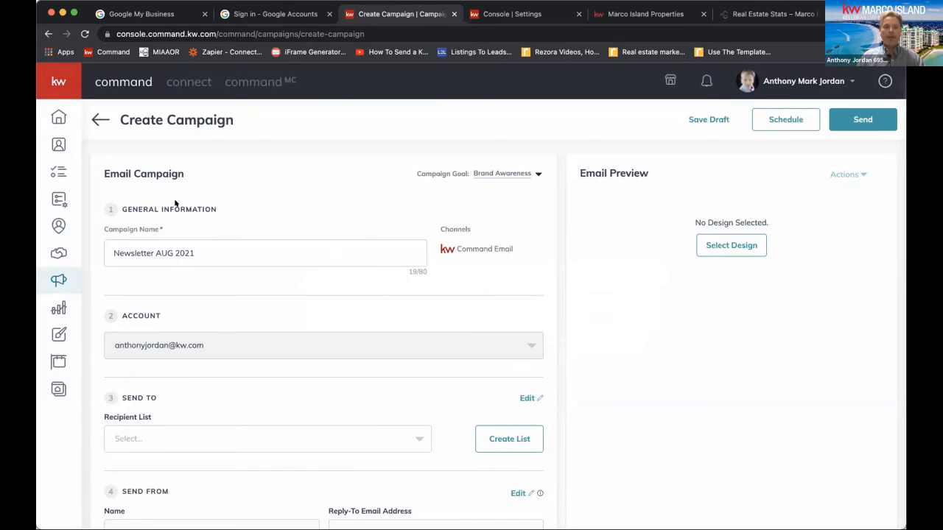
Choose 2022 SOI as the recipient list, filter its contacts by the buyer and oh2020 tags, and confirm the list
click(366, 434)
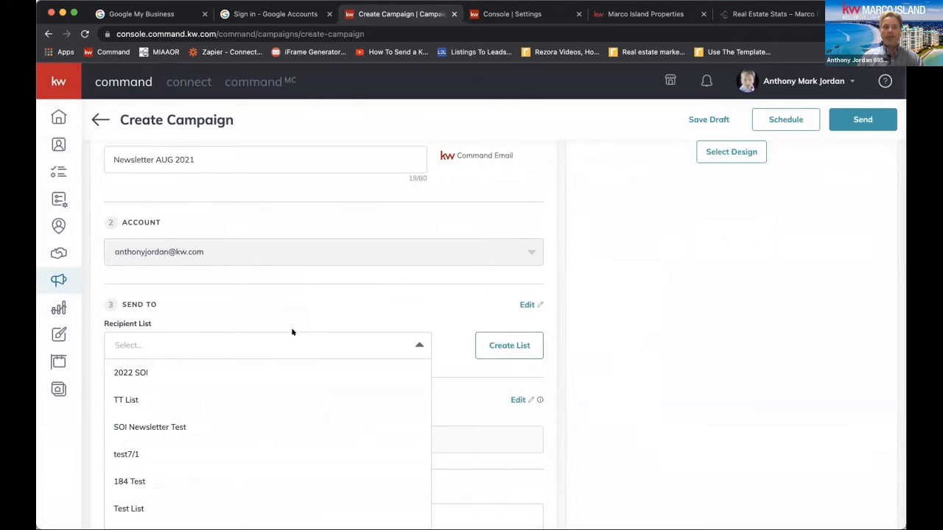
click(240, 371)
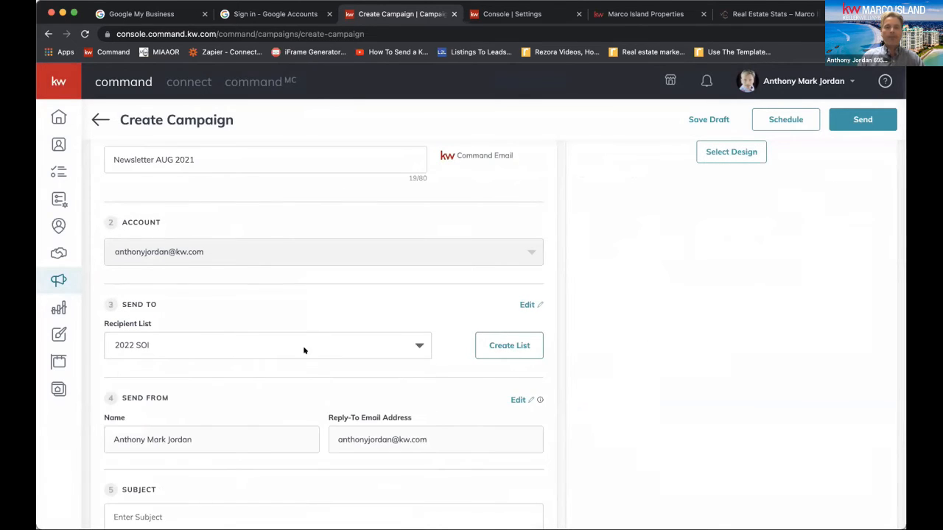
click(528, 304)
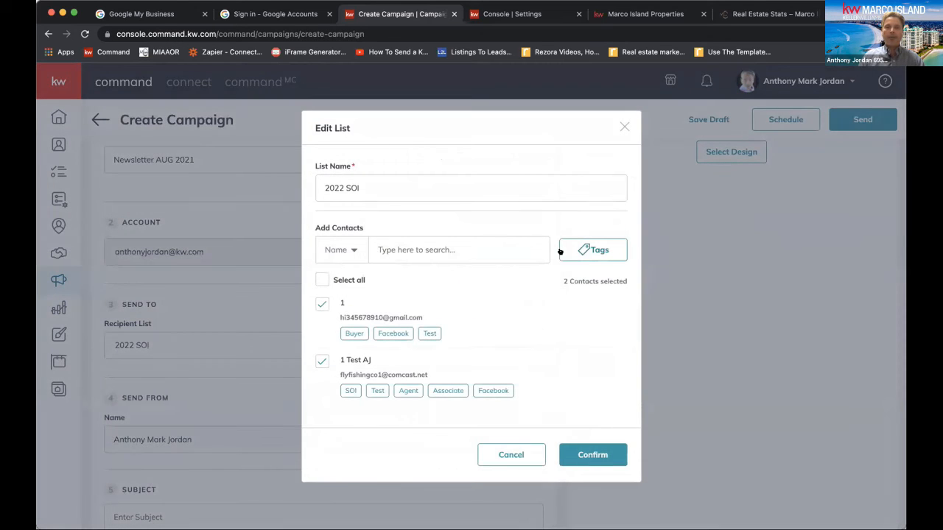
click(563, 251)
scroll(528, 322, down, 1)
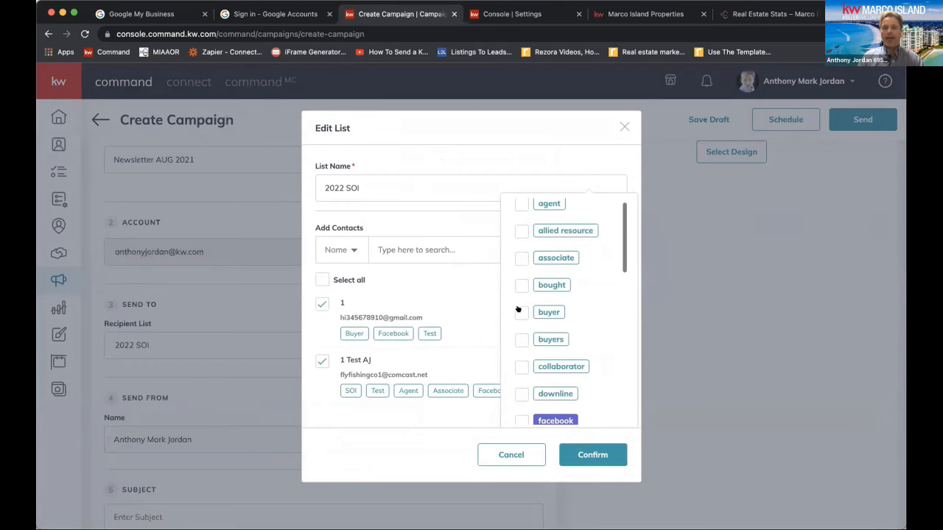
click(520, 312)
scroll(518, 370, down, 5)
scroll(518, 370, down, 5)
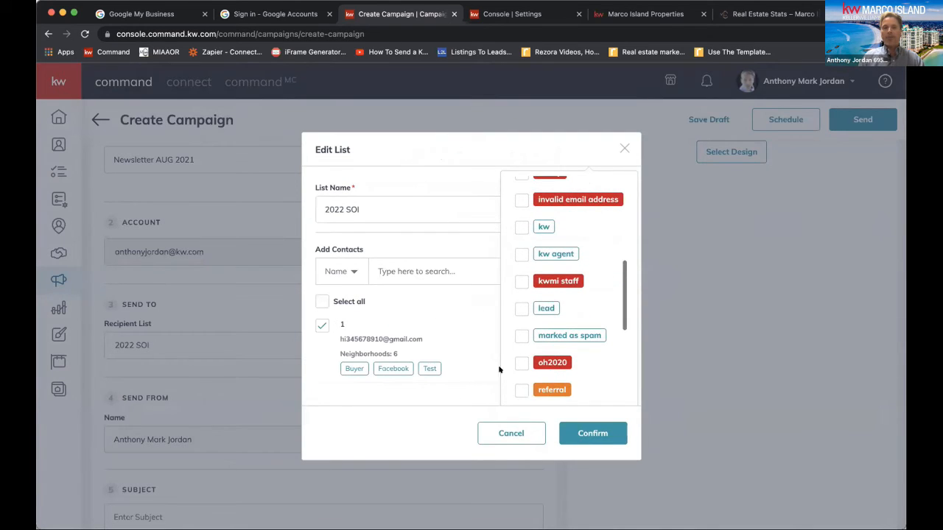
click(521, 362)
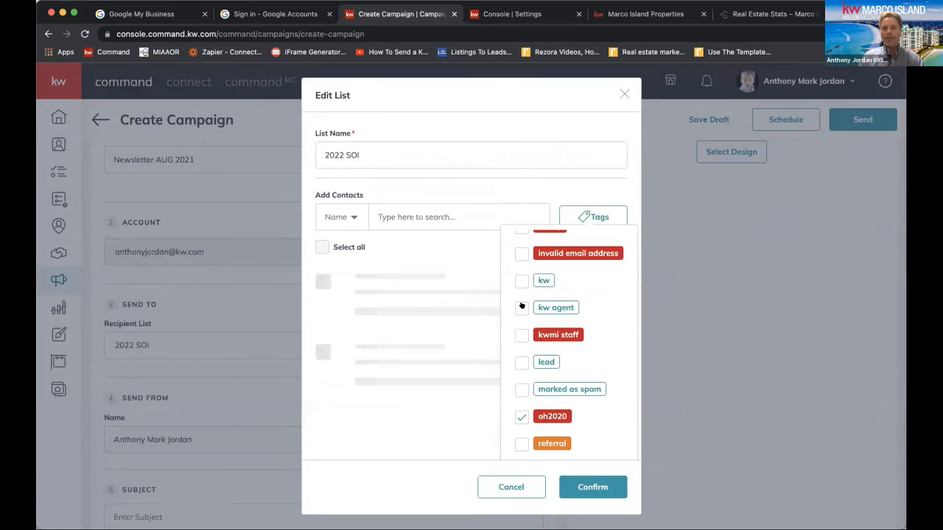
click(568, 431)
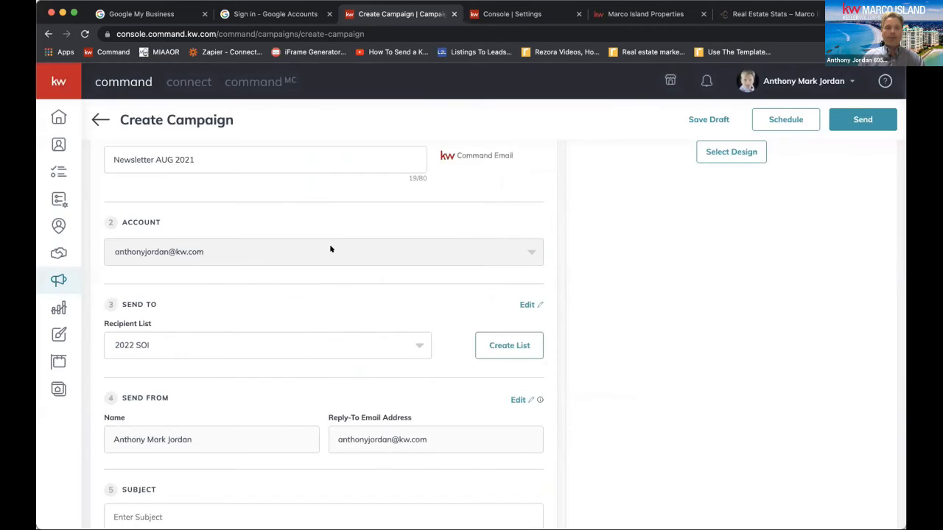
Enter "MI AREA STATS" as the campaign's email subject
scroll(330, 249, down, 3)
click(200, 405)
text(MI )
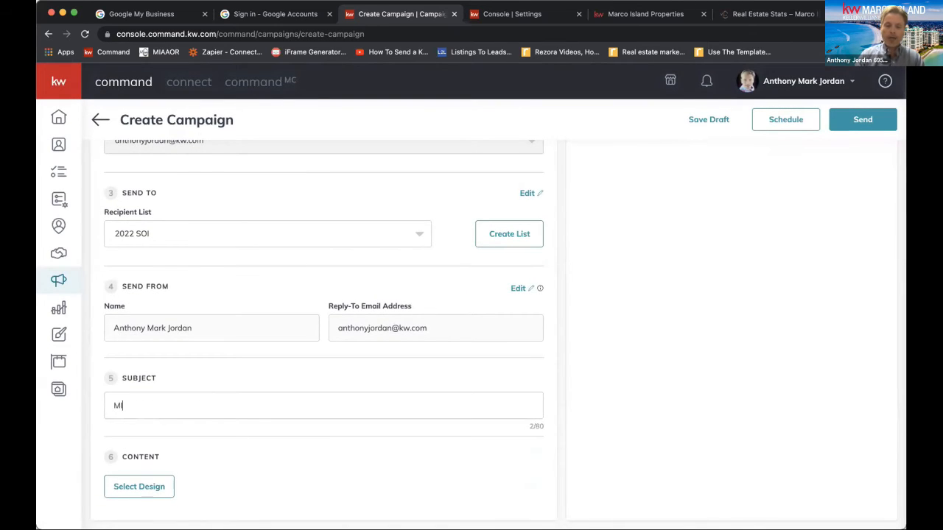
text(AREA STATS)
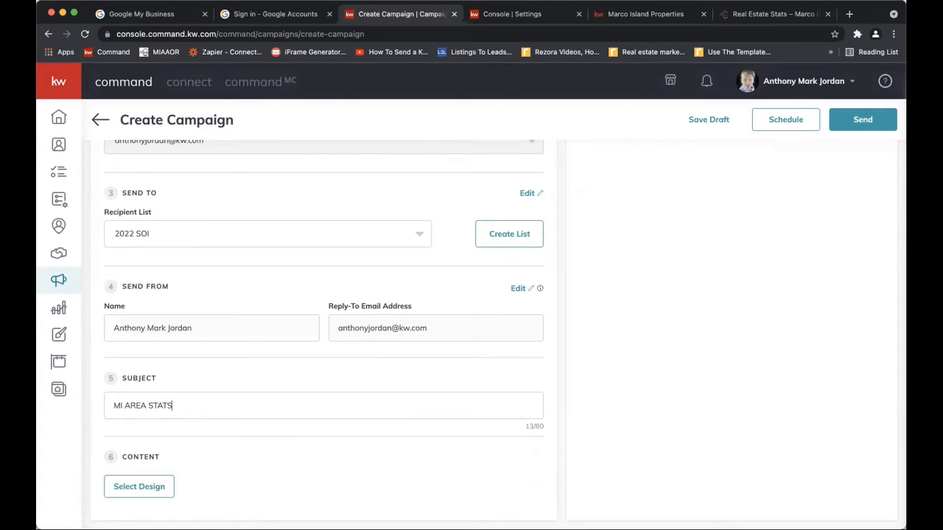
scroll(482, 386, up, 2)
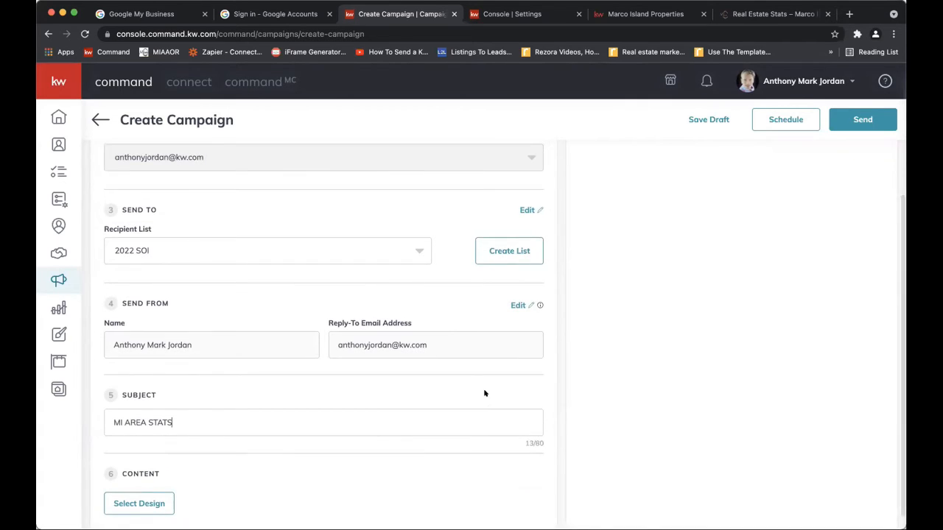
scroll(484, 393, up, 1)
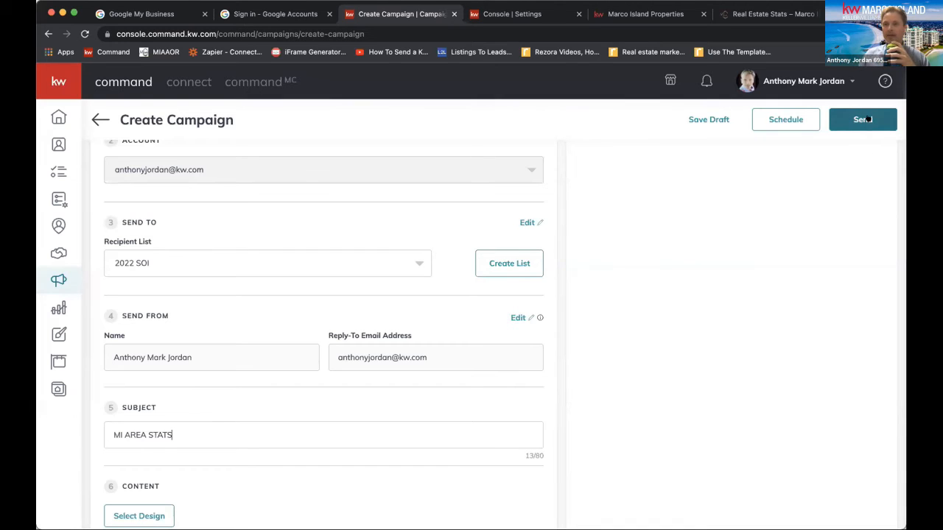
Try to schedule the campaign, and select the August 2021 design as its email content
click(768, 120)
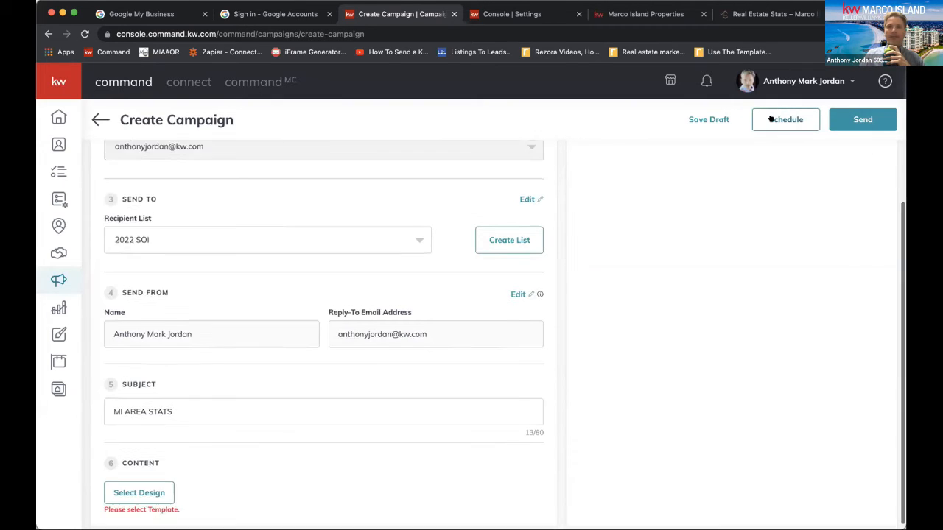
click(141, 483)
click(172, 236)
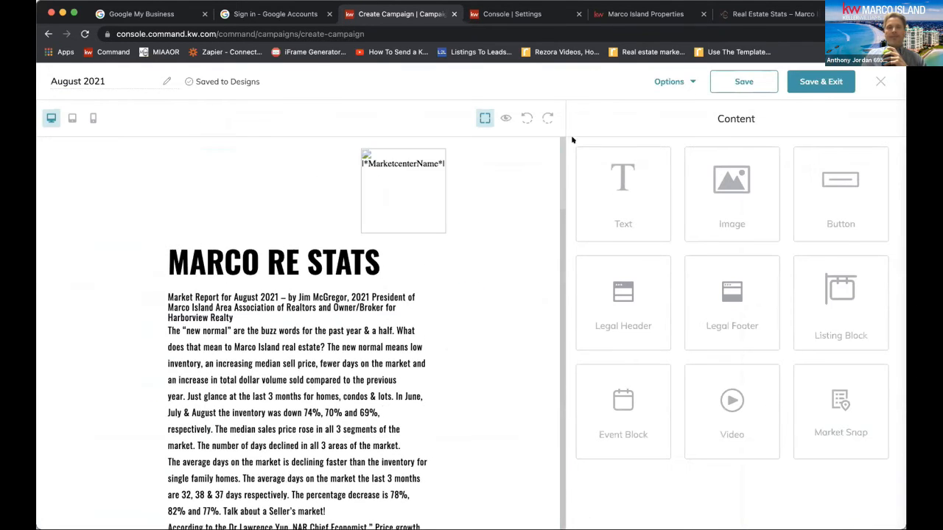
Preview the August 2021 design in desktop view down to the agent's contact block, and close the preview
click(505, 118)
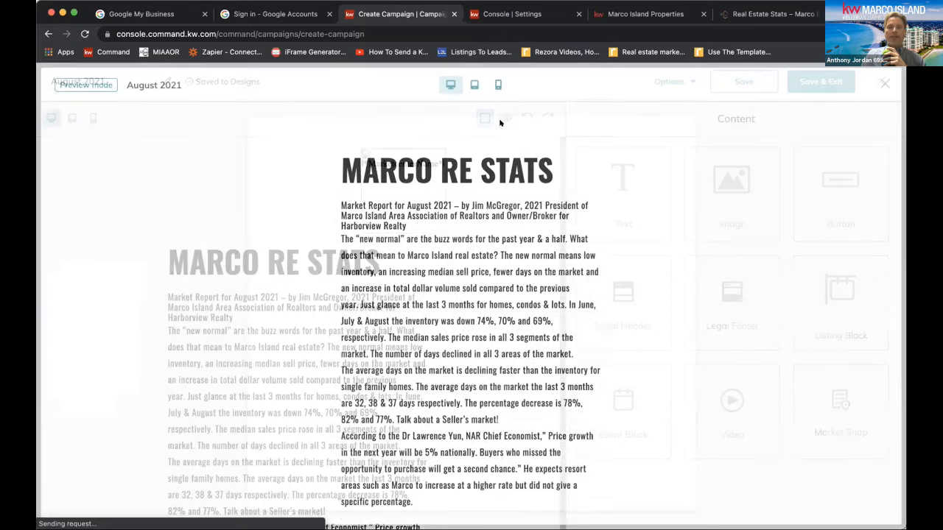
scroll(474, 305, down, 15)
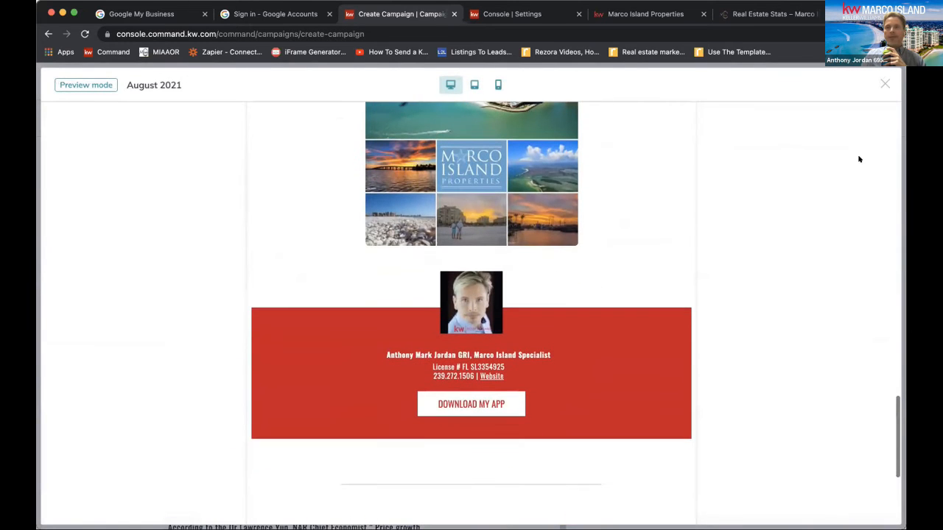
click(884, 83)
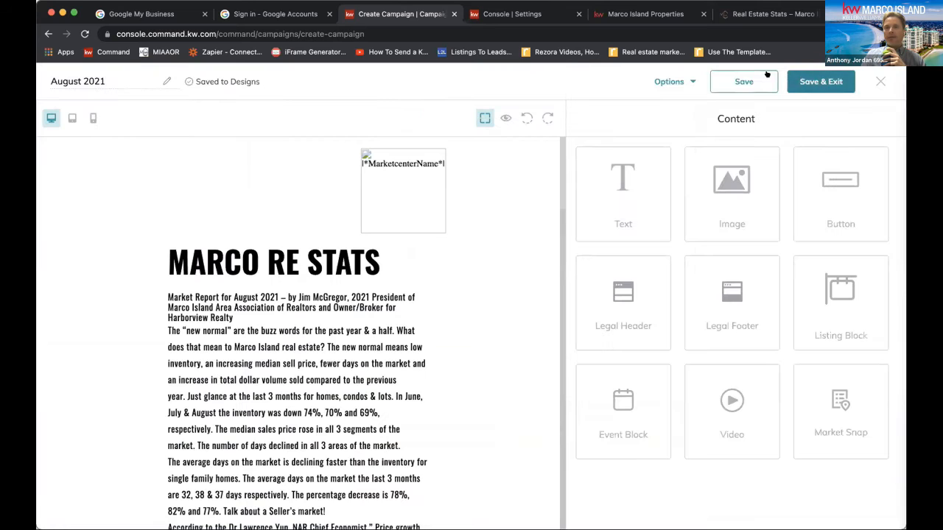
Save the August 2021 design, return to the campaign, and check the embedded email preview down to the footer
click(671, 81)
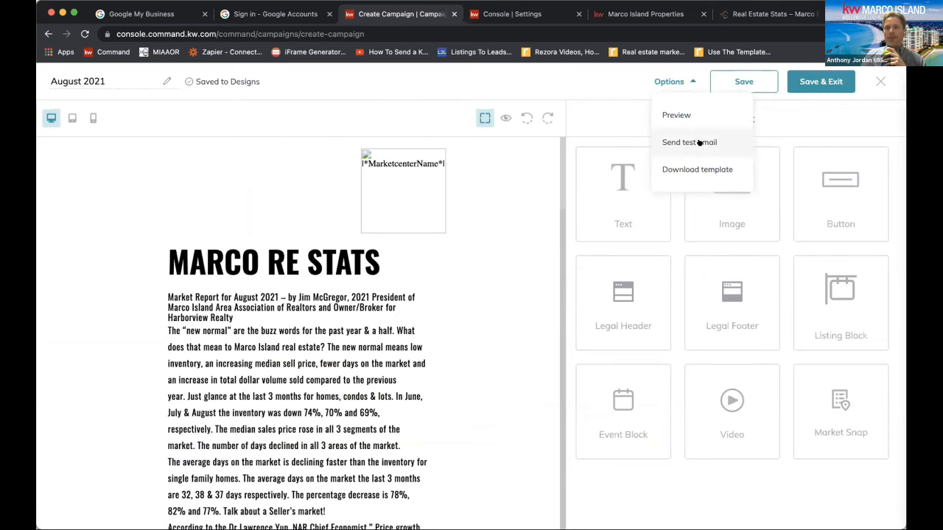
click(821, 81)
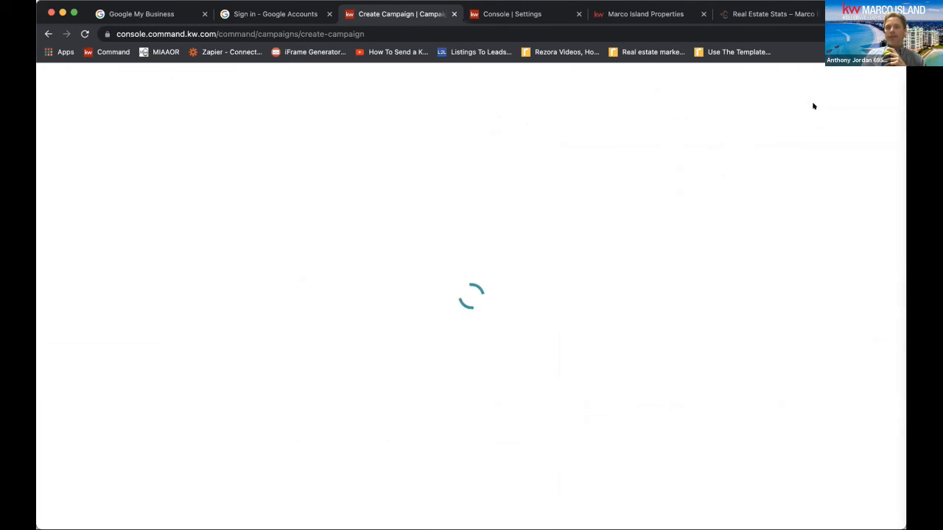
scroll(736, 241, down, 15)
scroll(735, 243, down, 5)
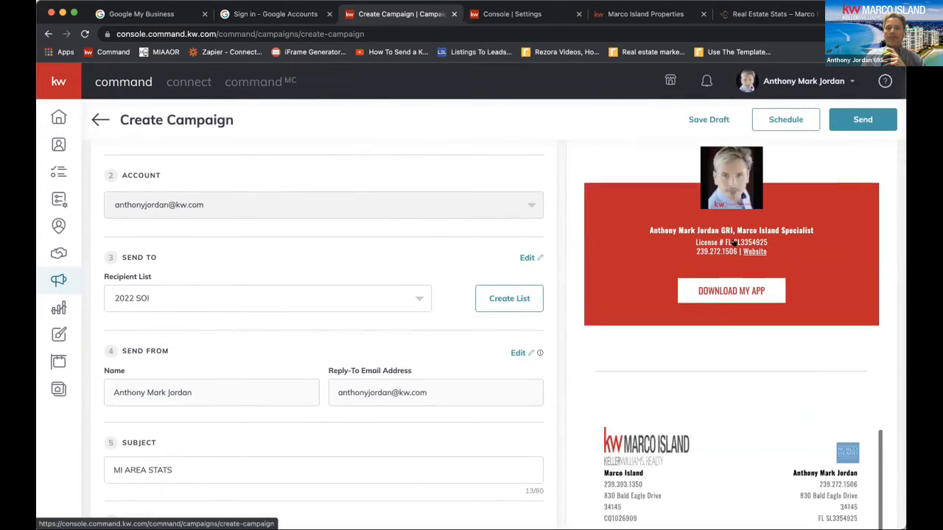
scroll(736, 242, up, 15)
scroll(736, 242, up, 3)
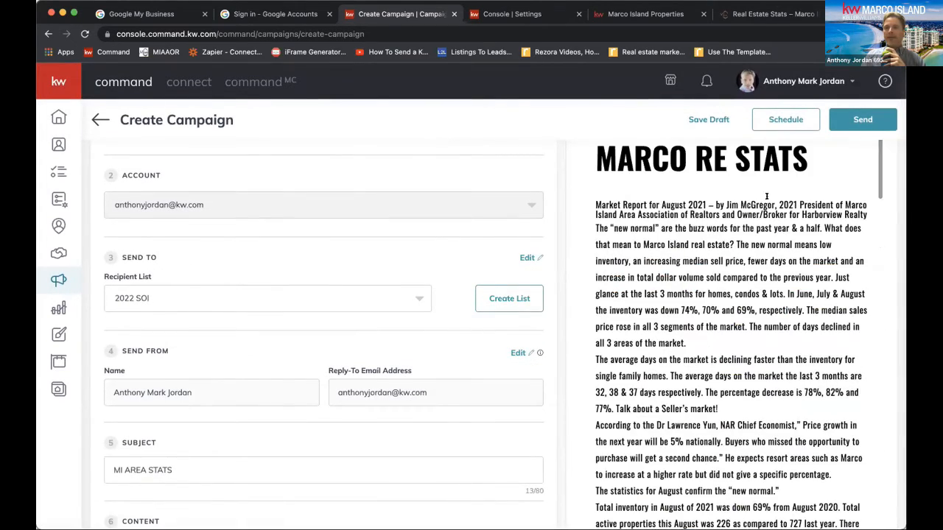
Check the campaign's scheduling options without scheduling it, and save the campaign as a draft and exit
click(785, 121)
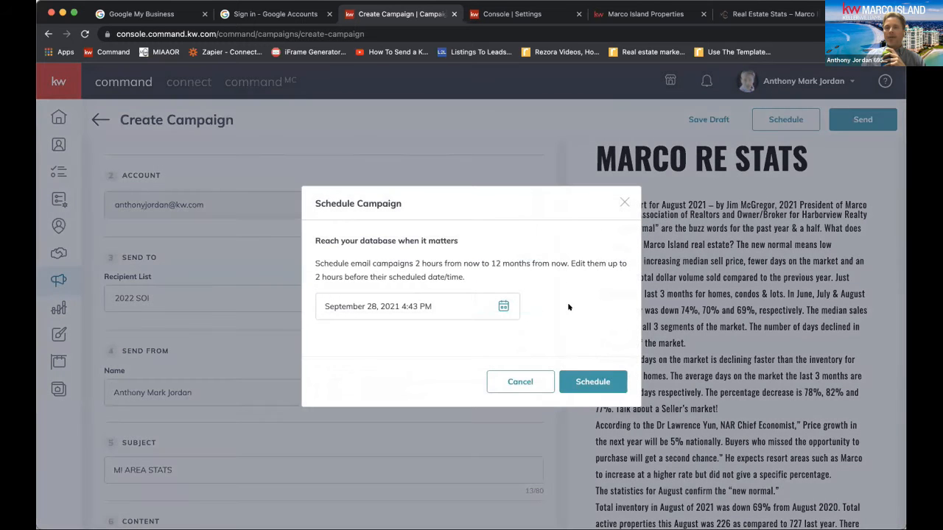
click(623, 201)
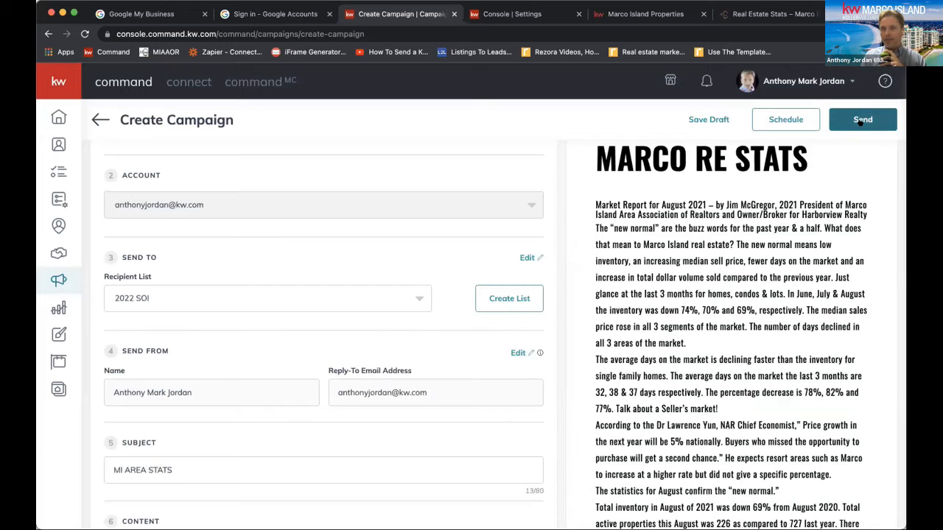
click(790, 121)
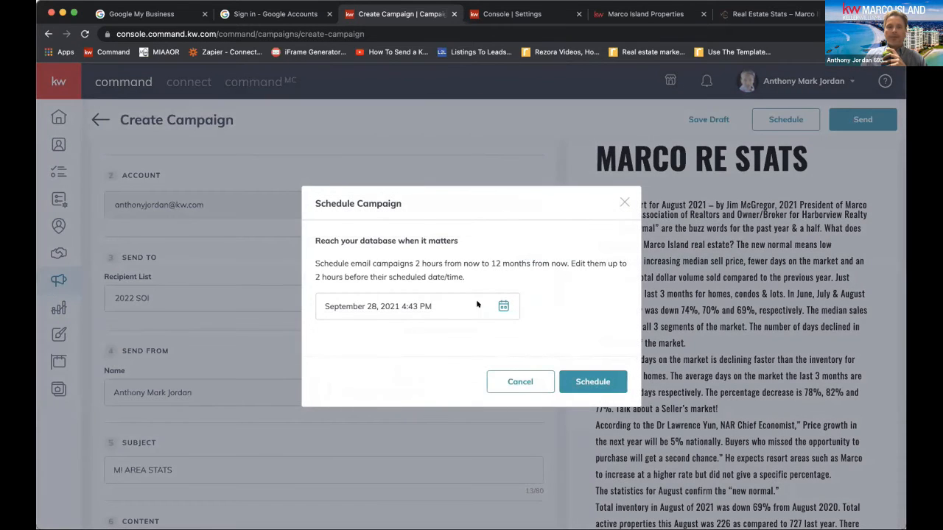
click(624, 202)
click(704, 118)
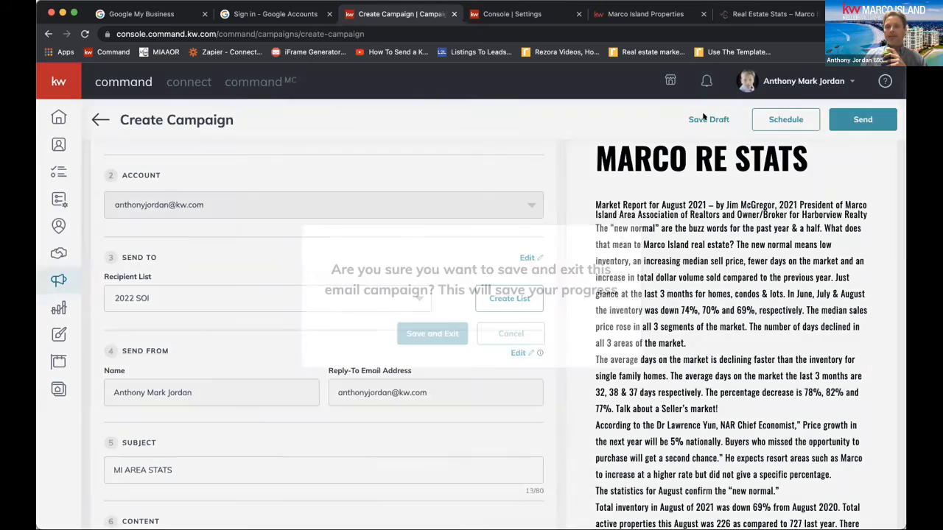
click(418, 332)
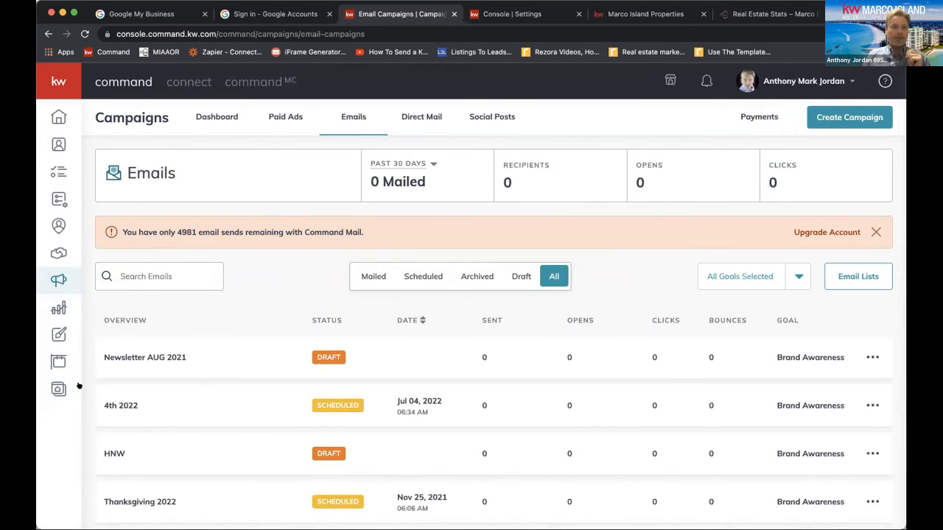
Go to Designs, check the design types offered for a new design, and close the dialog
click(59, 334)
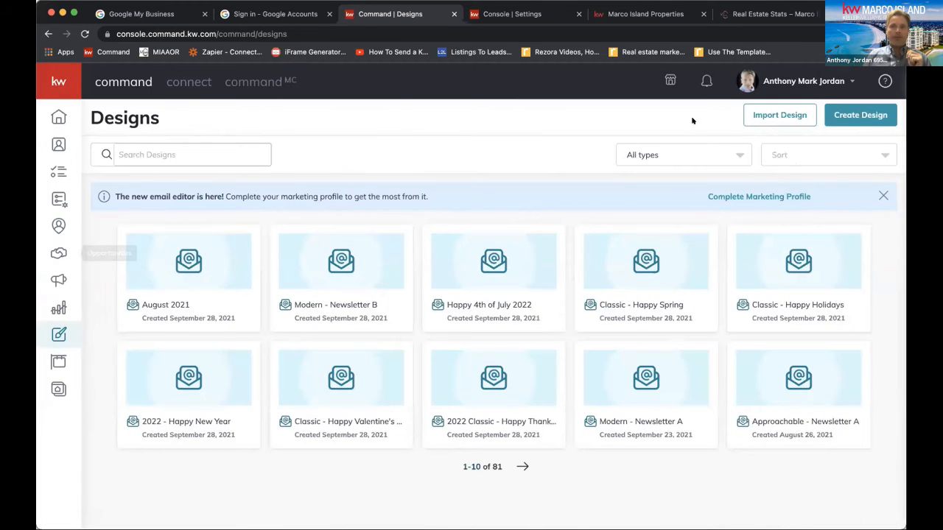
click(861, 115)
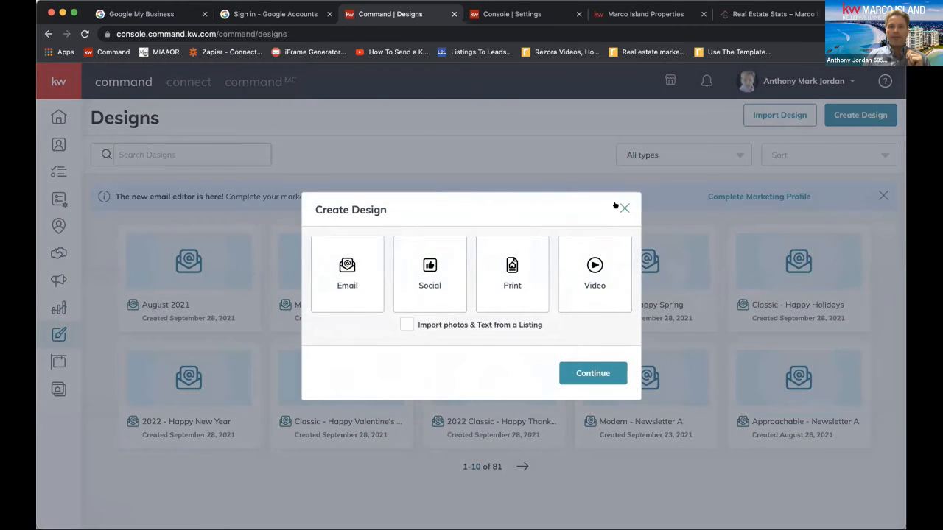
click(623, 208)
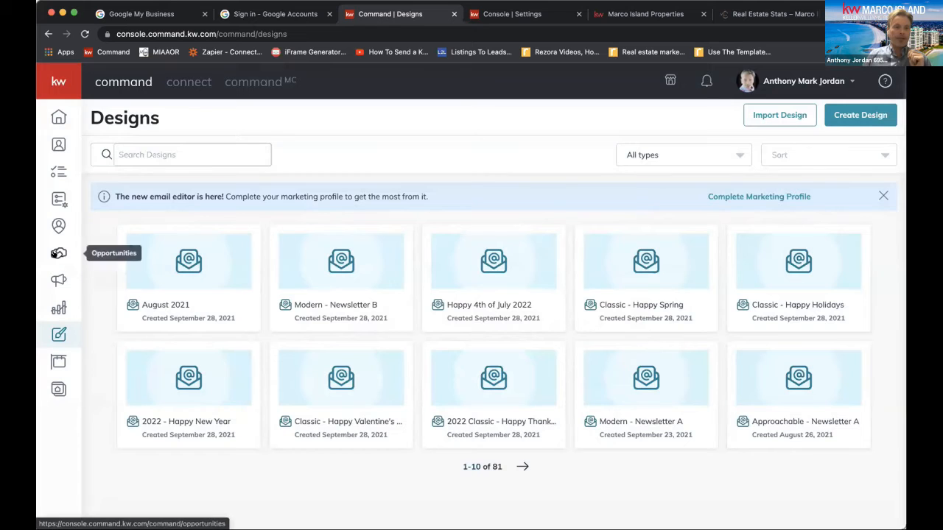
Go to Campaigns and start a new social ad campaign
click(59, 280)
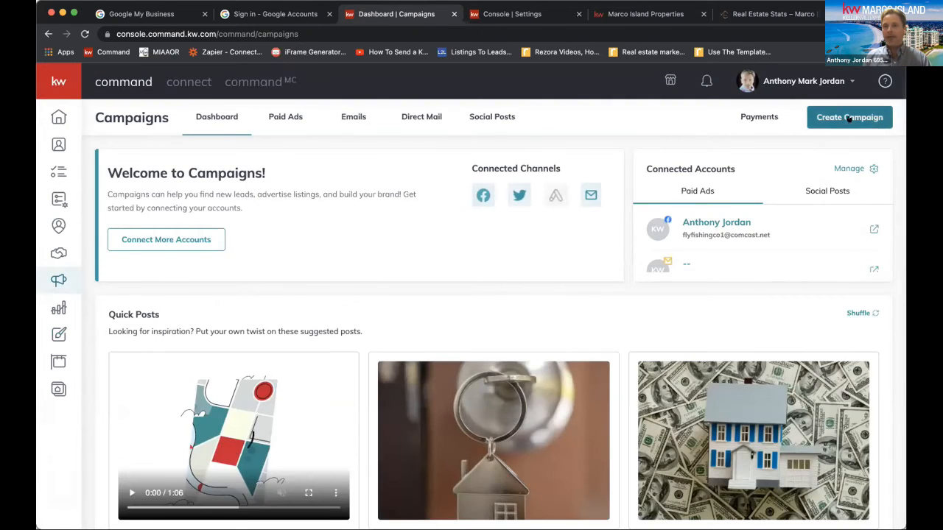
click(850, 119)
click(375, 251)
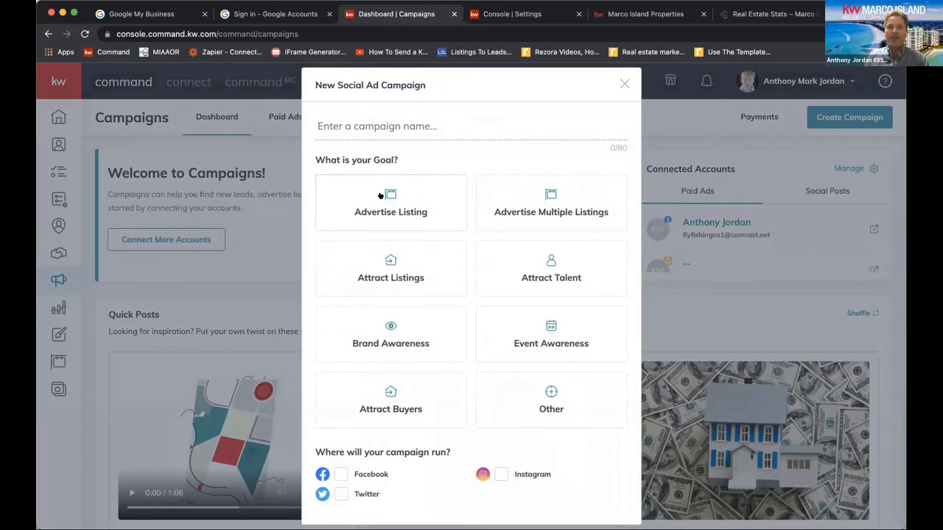
Create the social ad campaign with the goal Advertise Listing and the name "Test", running on Facebook and Instagram
click(380, 197)
click(355, 123)
text(Test)
scroll(480, 190, down, 2)
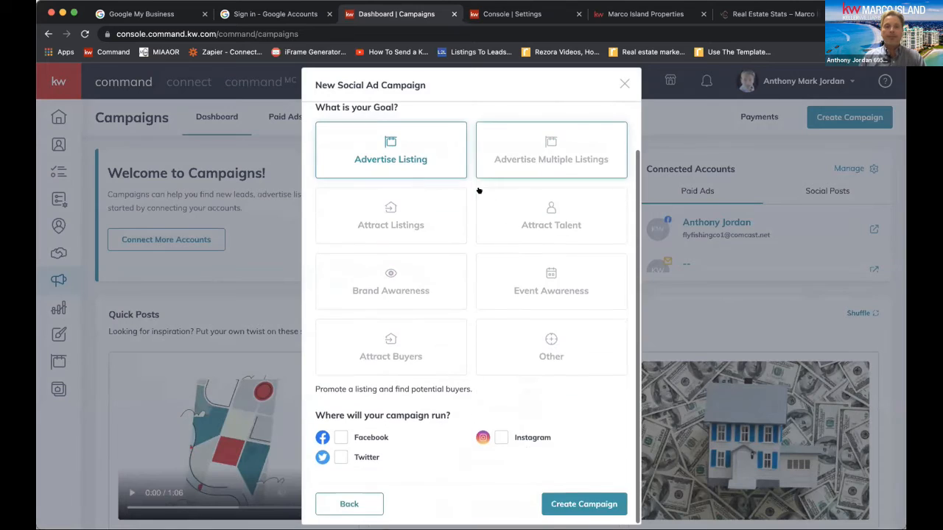
click(341, 438)
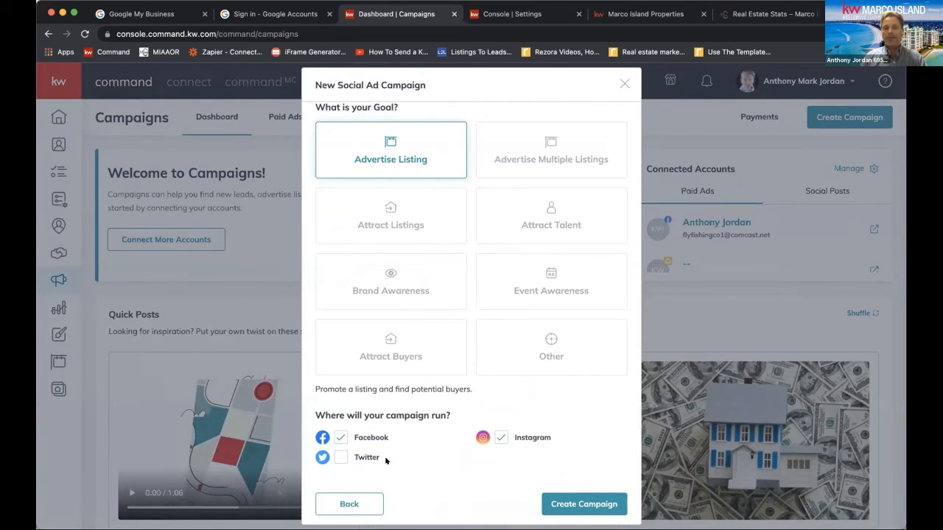
click(569, 499)
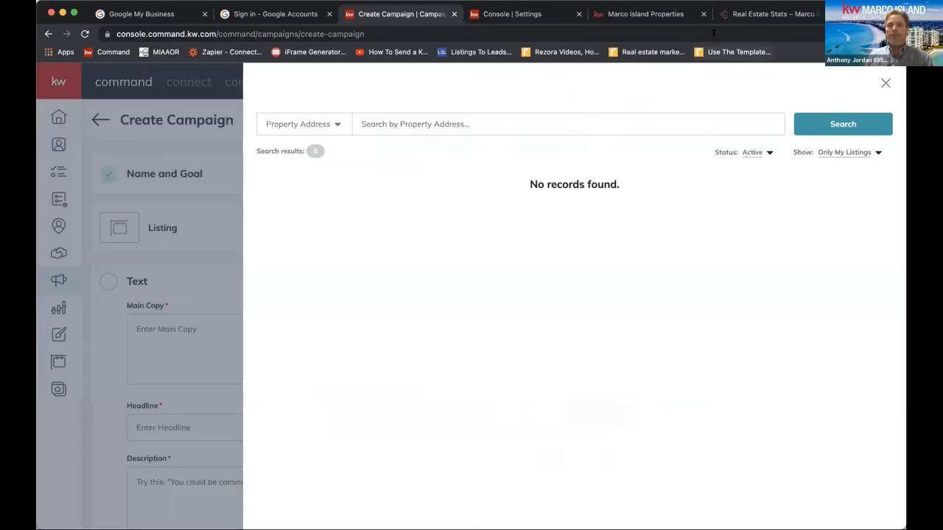
Search all active listings, not only own ones, for MLS number 2215857
click(326, 125)
click(288, 166)
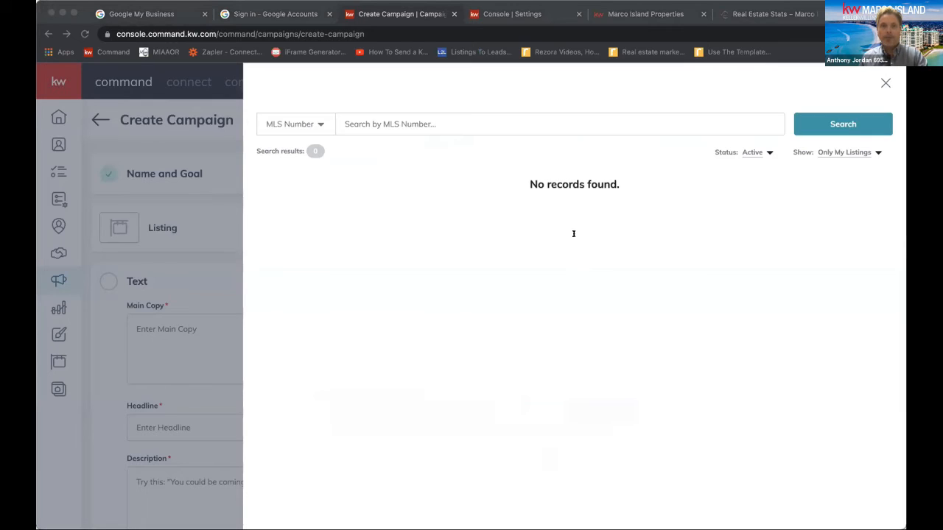
click(57, 40)
click(394, 121)
text(2215857)
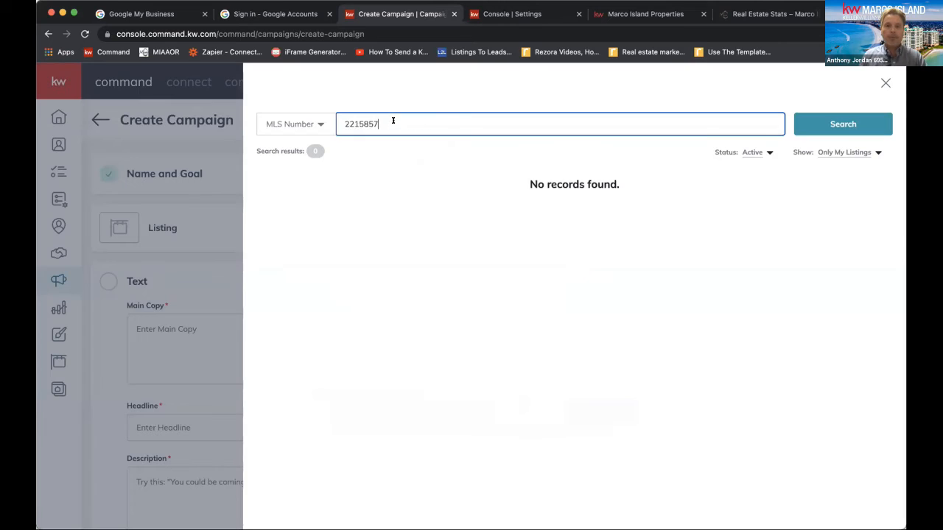
click(846, 152)
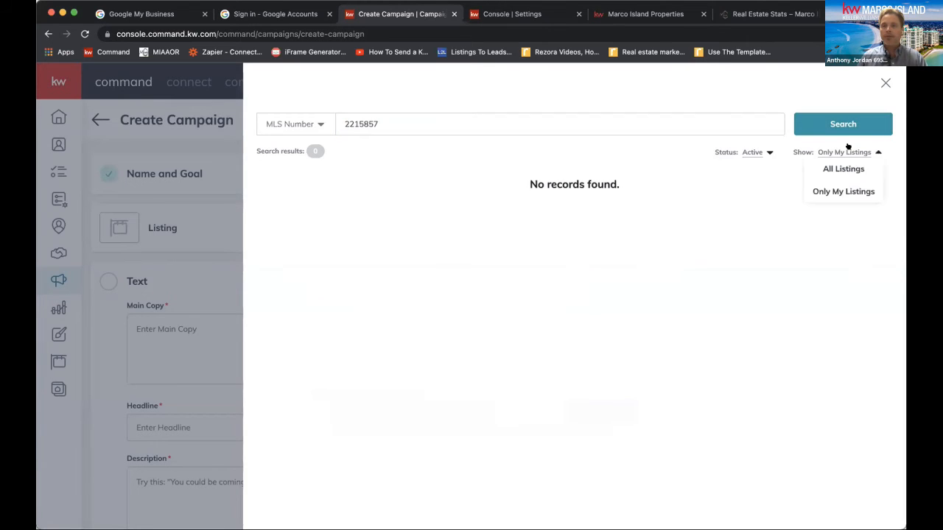
click(843, 168)
click(842, 124)
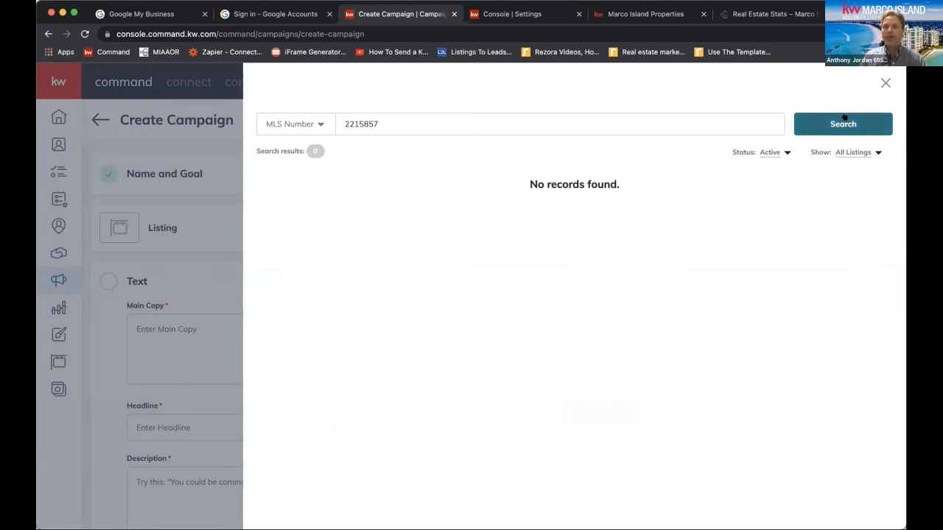
Search the listings by the listing agent's full name and select the $1,795,000 Marco Island listing for the ad
click(305, 123)
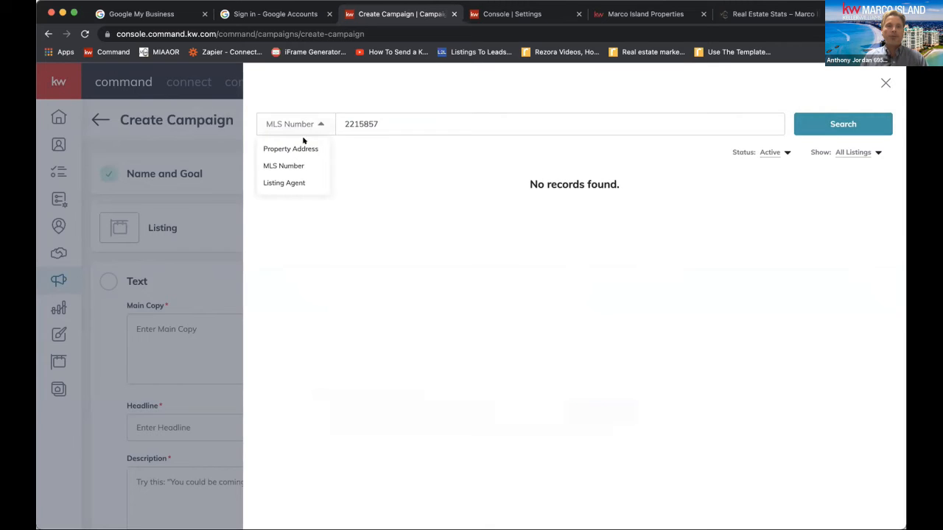
click(302, 149)
click(322, 127)
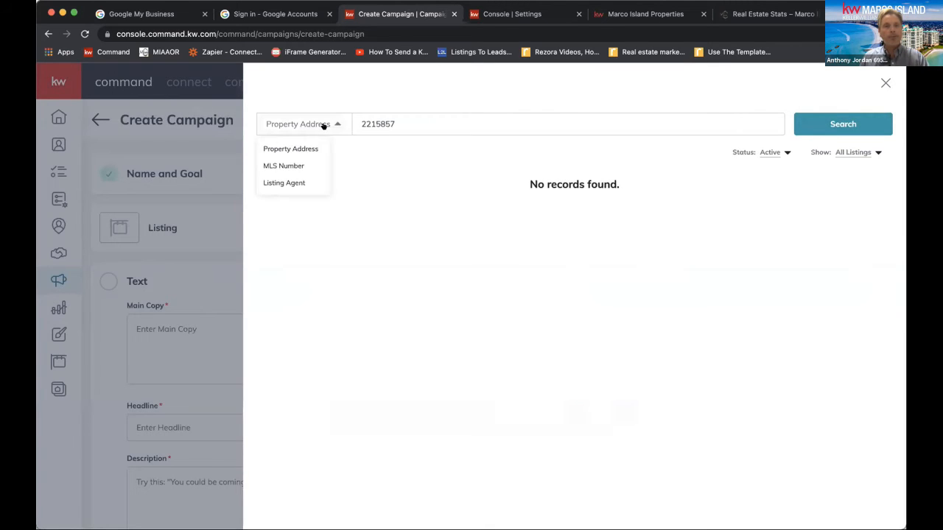
click(293, 180)
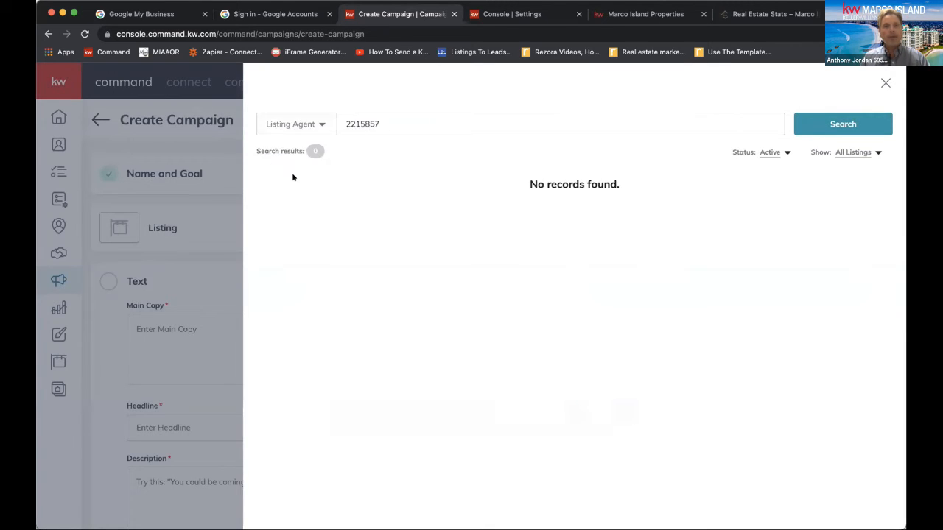
double_click(393, 111)
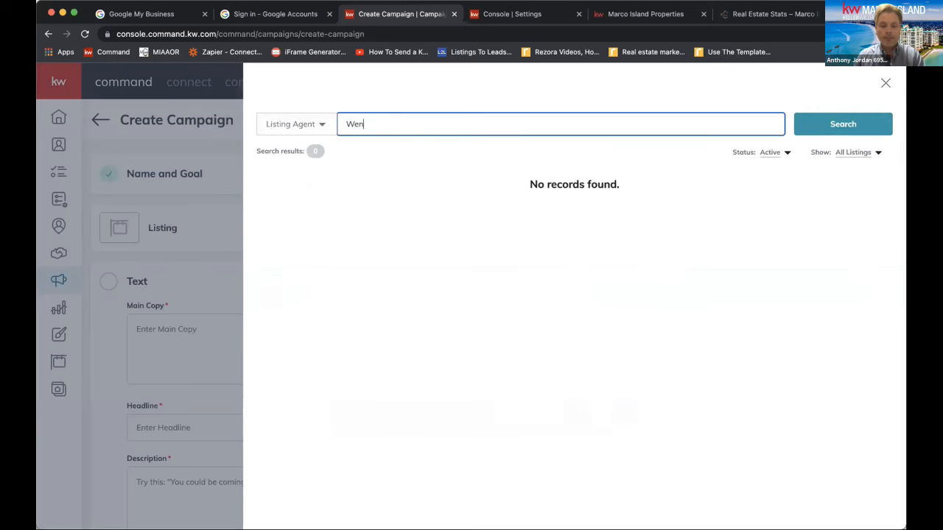
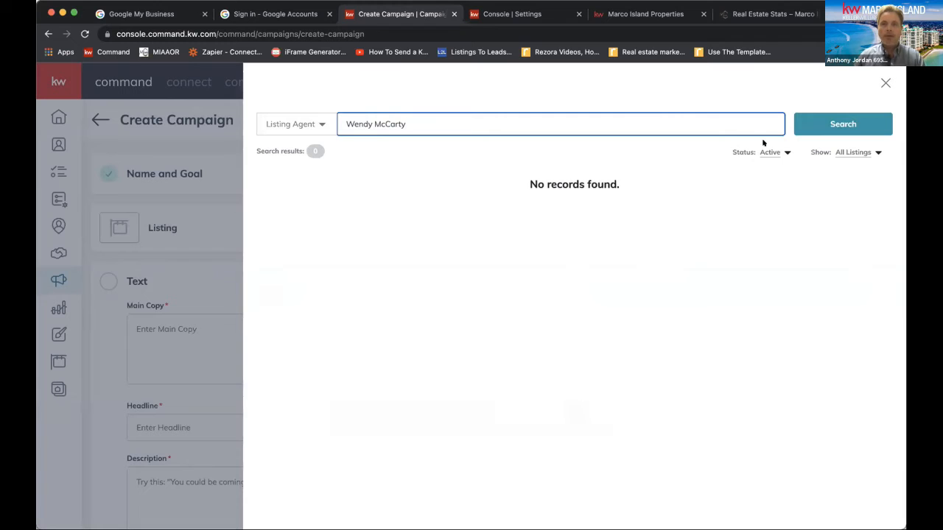
click(797, 126)
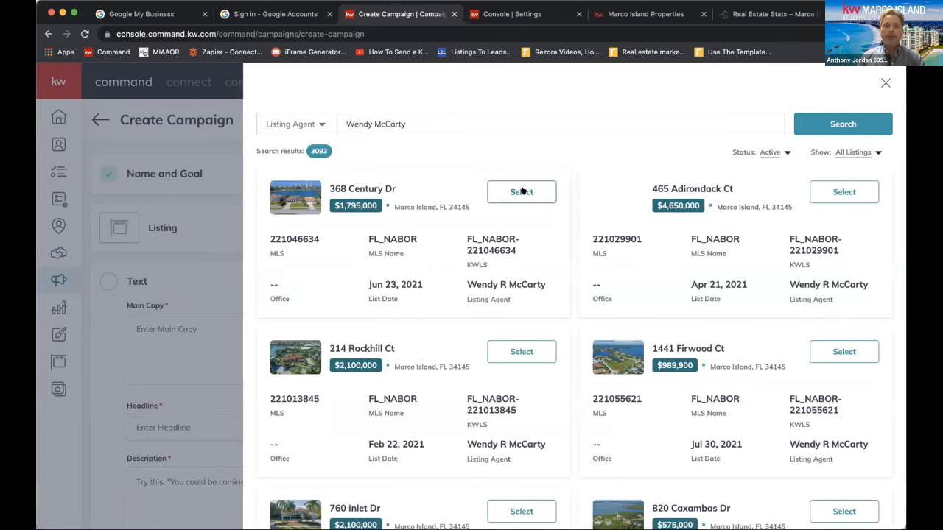
click(521, 191)
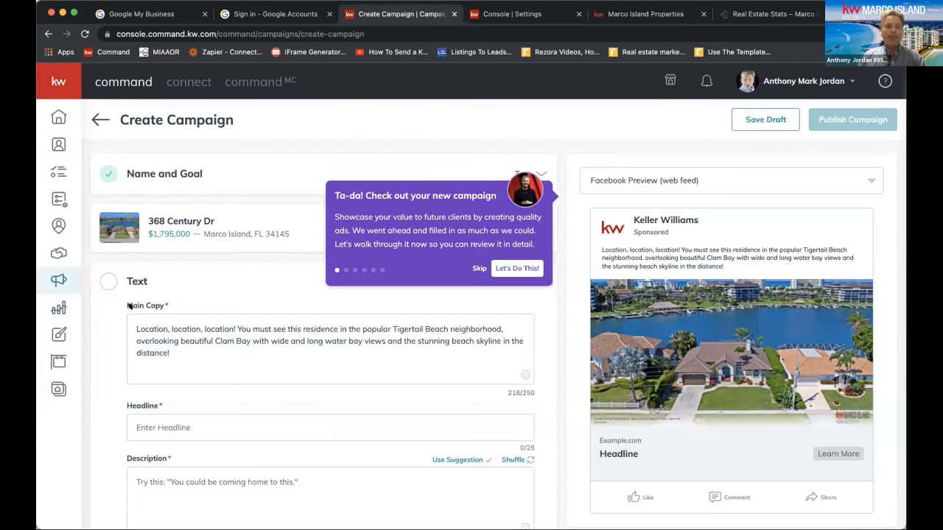
Skip the campaign walkthrough and switch the ad preview to Facebook Preview (mobile)
click(479, 269)
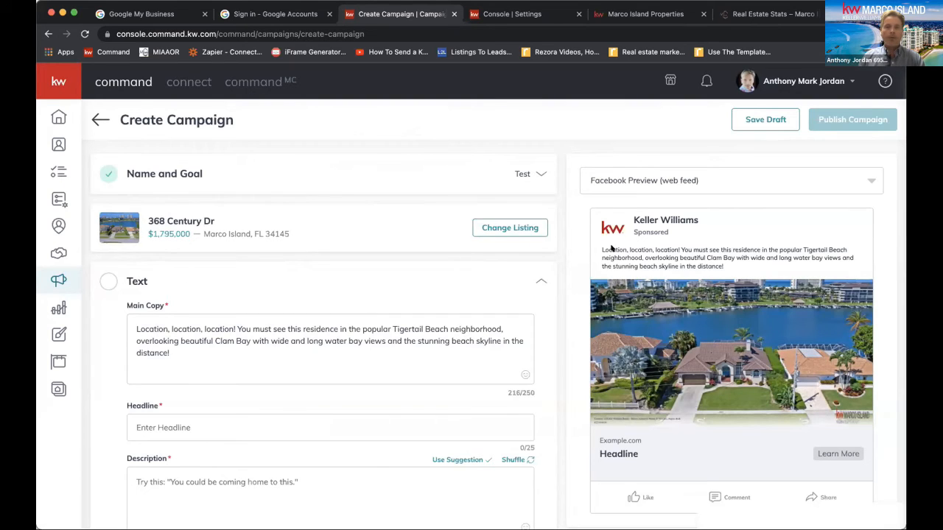
click(737, 179)
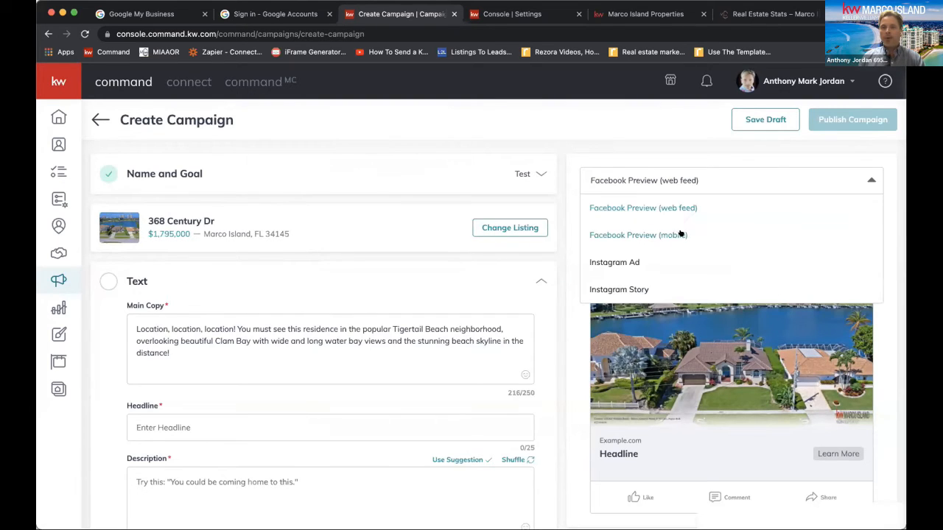
click(683, 234)
click(700, 185)
click(678, 235)
click(705, 176)
click(677, 234)
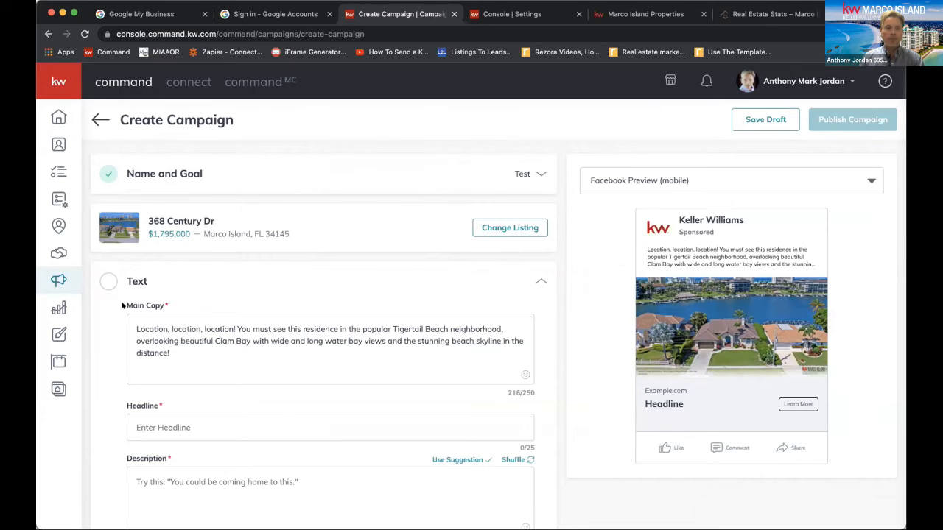
Enter "Make Paradise Home in MI" as the ad's headline
drag(133, 319, 241, 360)
scroll(241, 359, down, 1)
click(234, 360)
text(M)
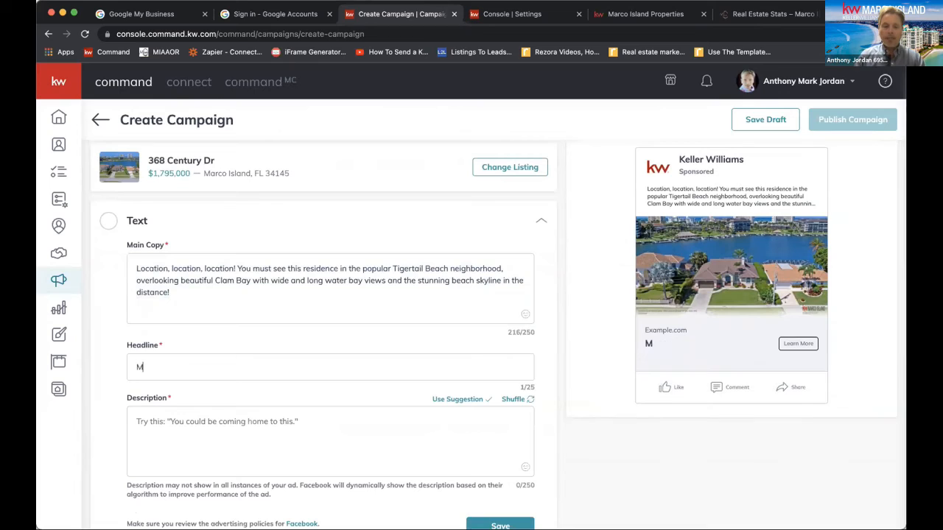
text(ake Par)
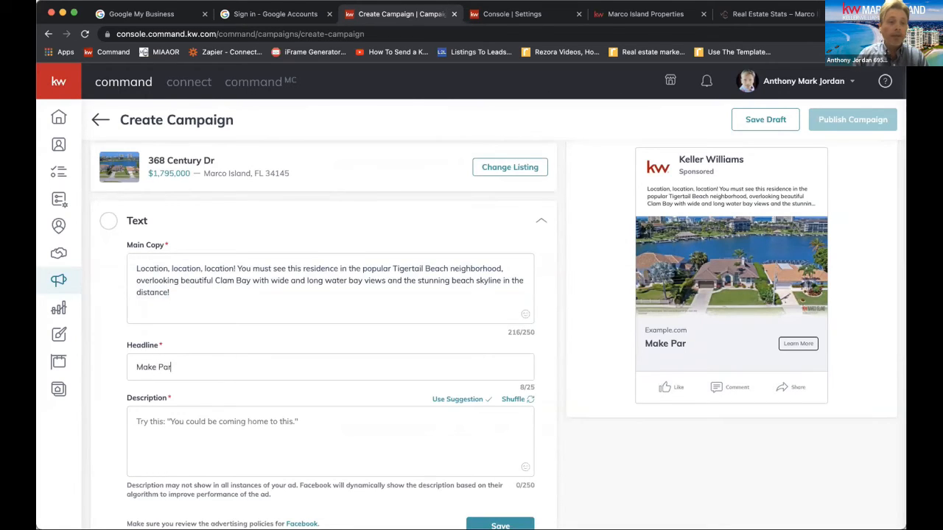
text(id)
key(BackSpace)
key(BackSpace)
text(ad)
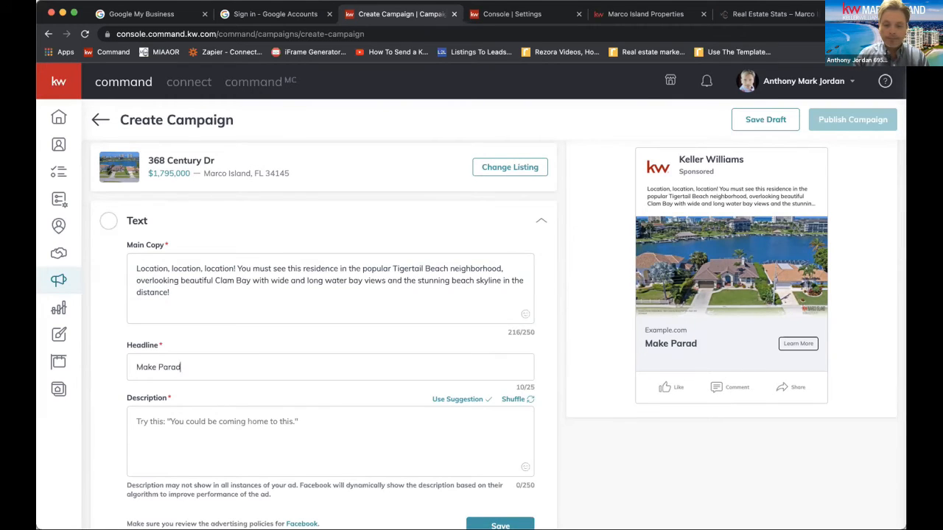
text(ise Home in MI)
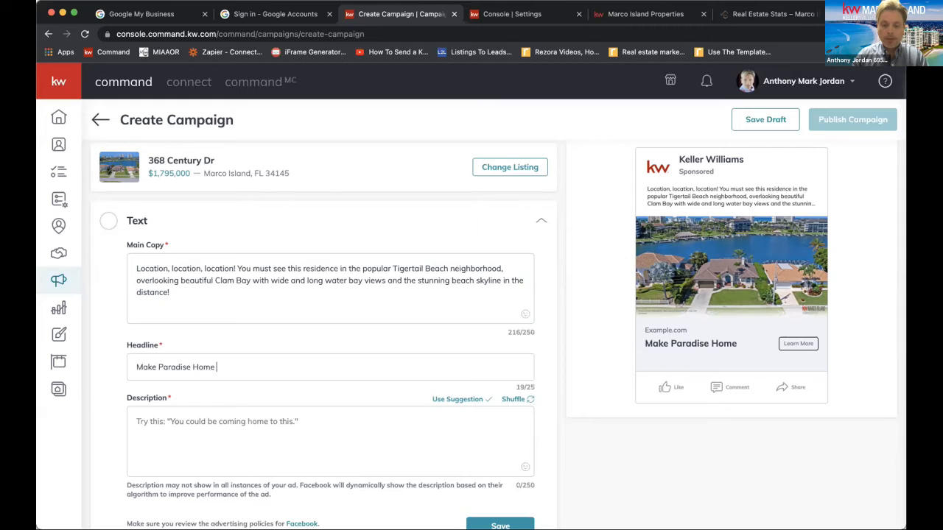
Shuffle through the suggested descriptions and try to save the ad text with the description left empty
click(283, 406)
scroll(500, 411, down, 2)
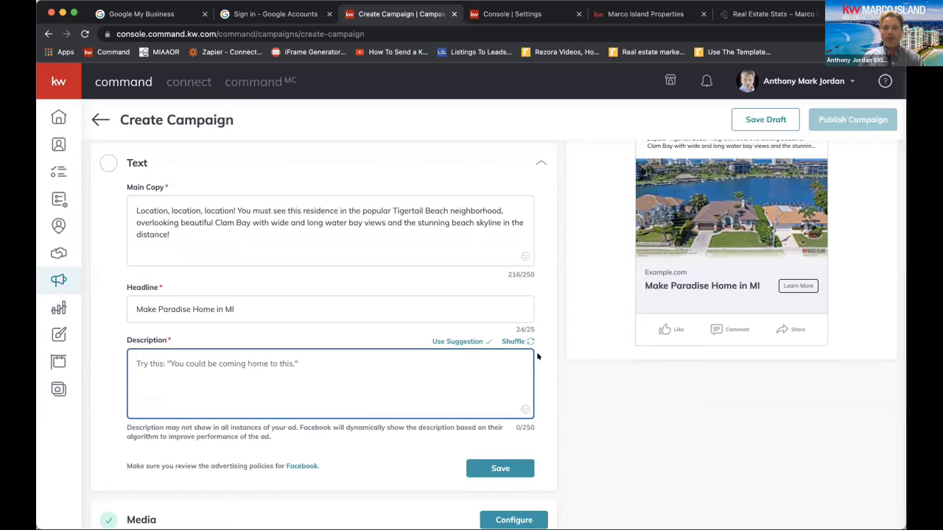
click(515, 342)
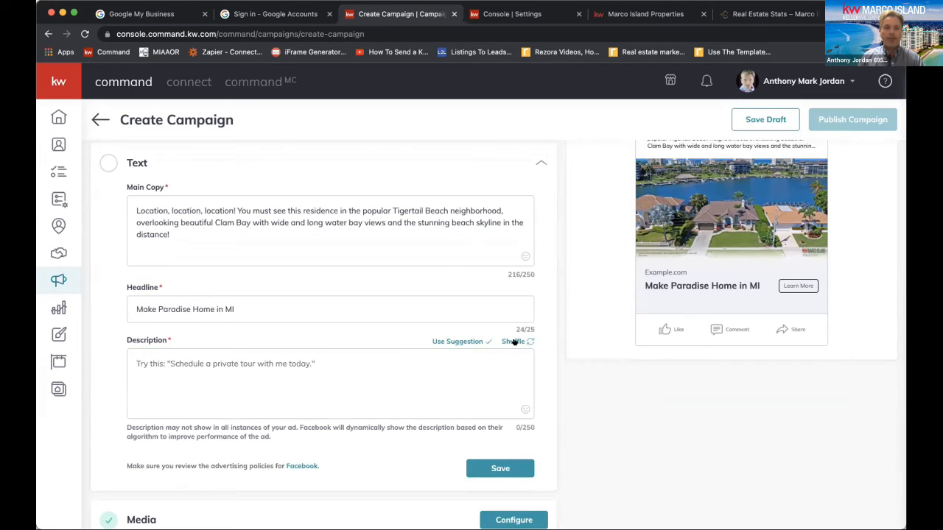
click(514, 342)
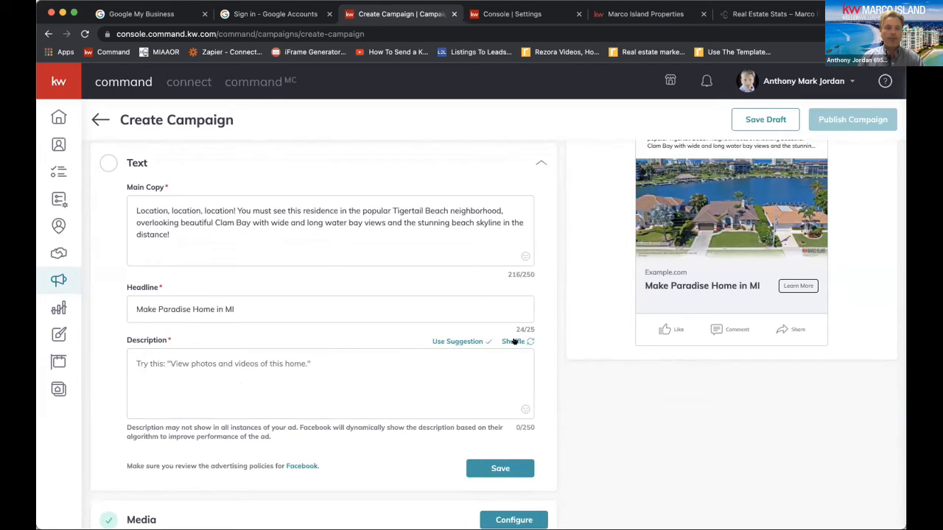
click(514, 342)
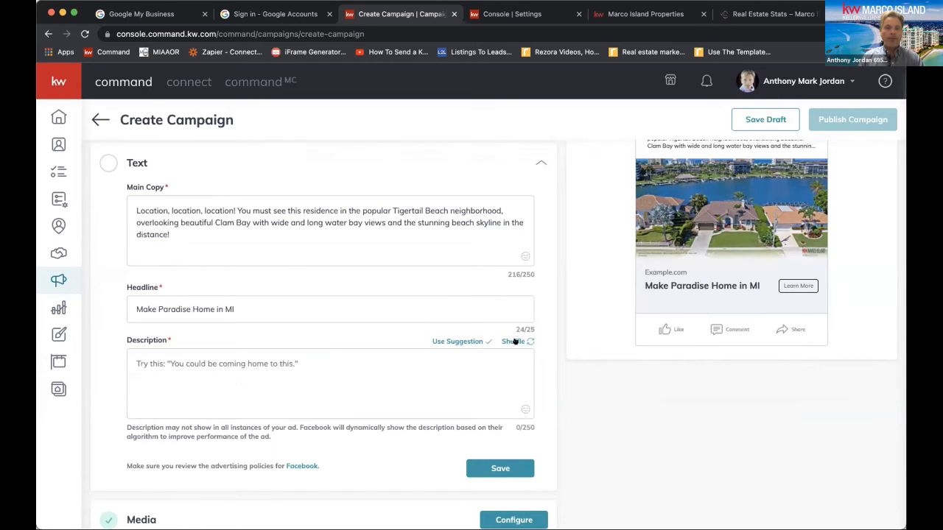
click(494, 464)
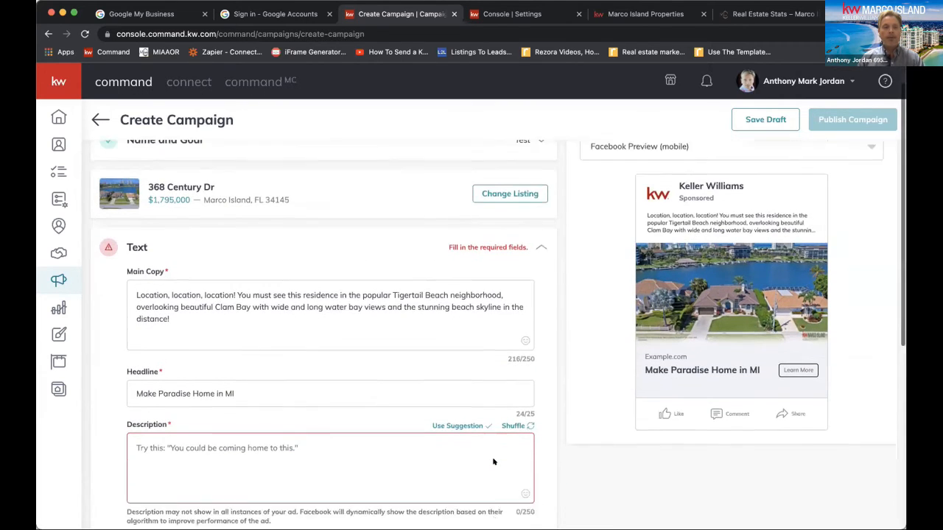
scroll(493, 462, down, 2)
click(495, 491)
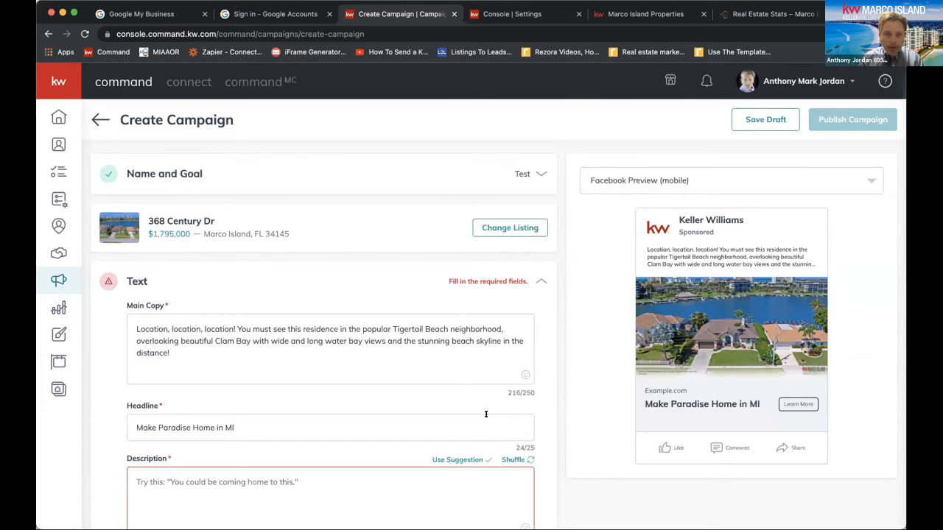
Collapse and reopen the ad's Text section and shorten the headline to "Make Paradise Home in"
click(537, 281)
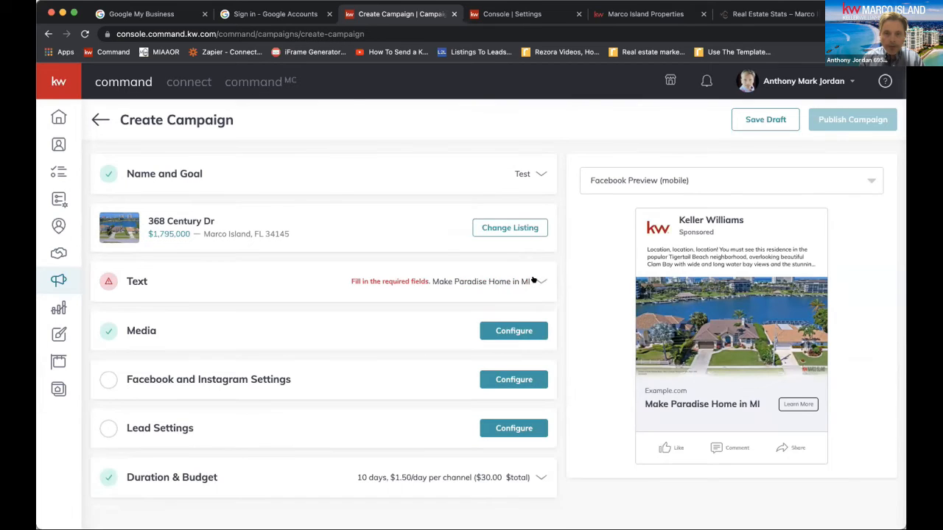
click(450, 281)
drag(177, 353, 210, 341)
click(210, 351)
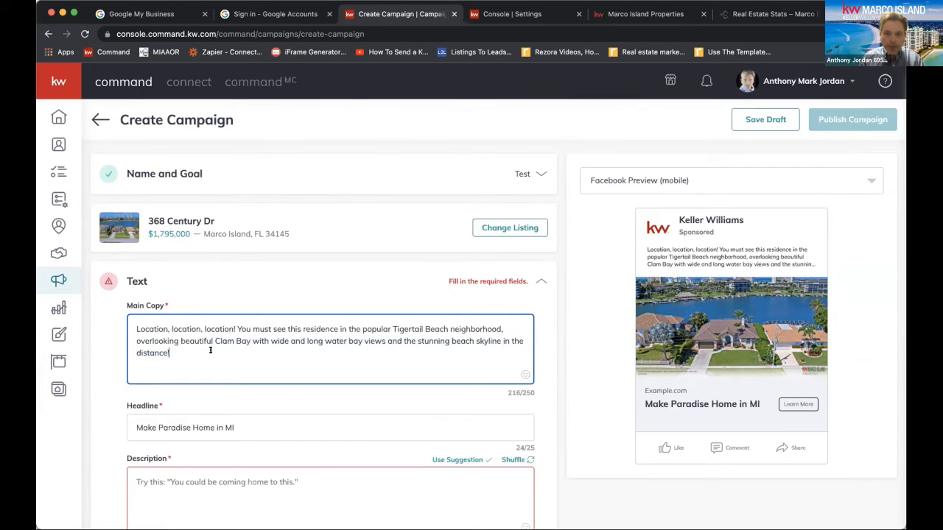
click(302, 423)
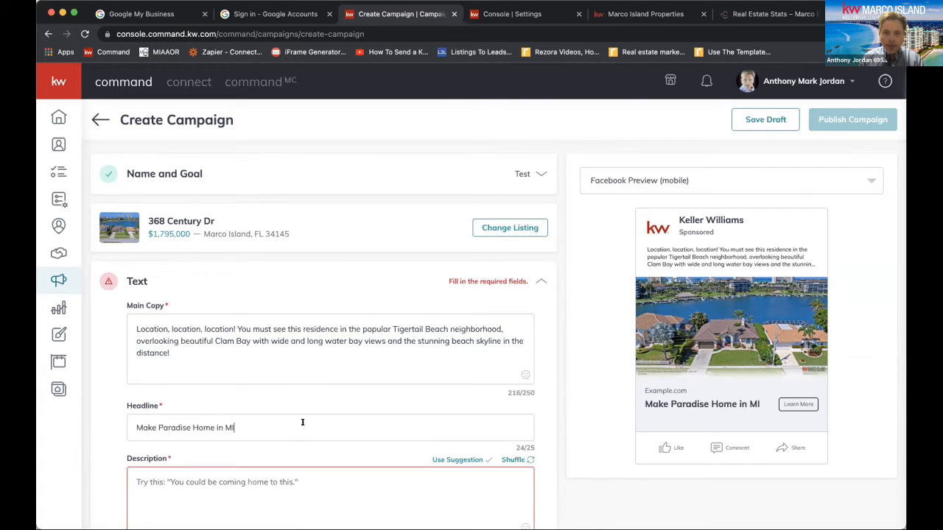
key(BackSpace)
scroll(246, 361, down, 3)
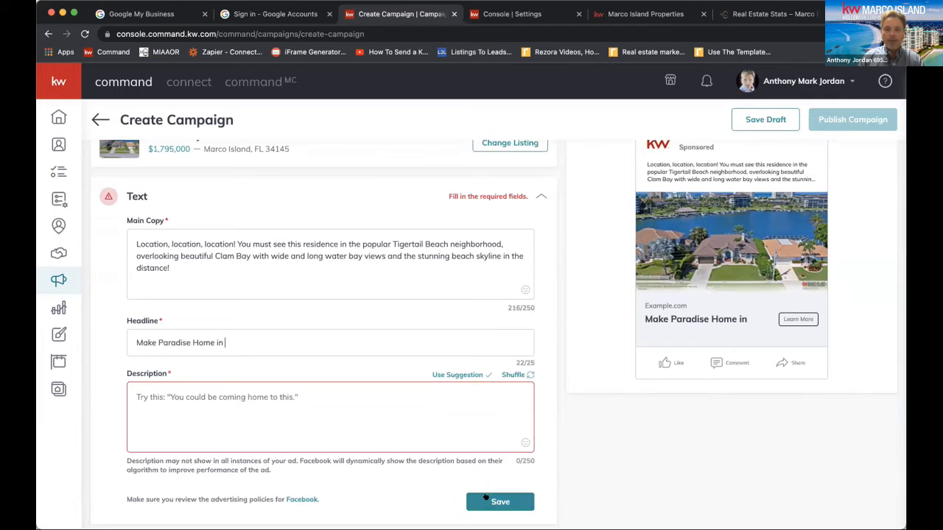
scroll(472, 496, up, 3)
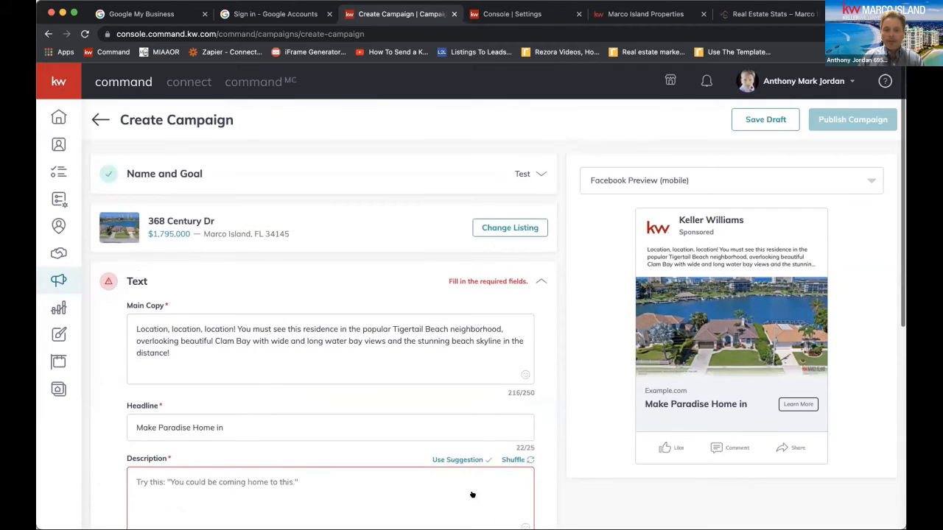
click(337, 479)
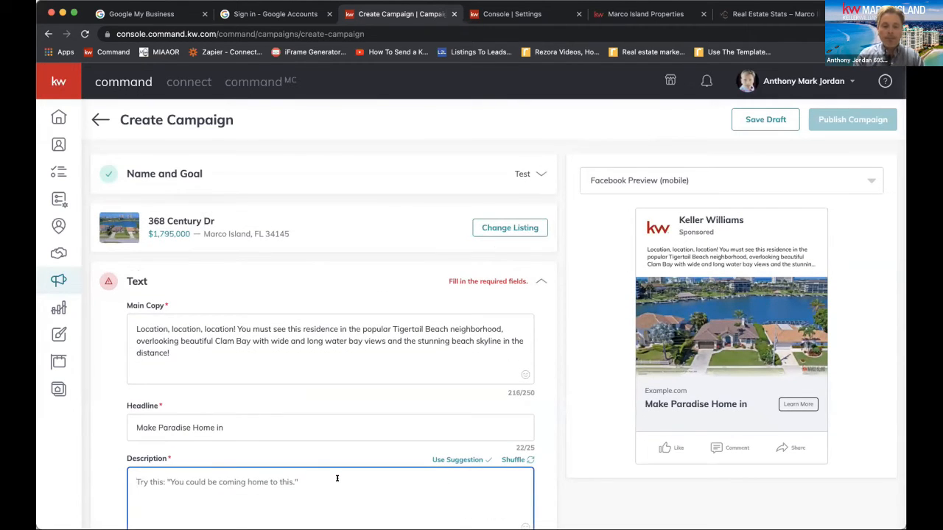
text(You Could B)
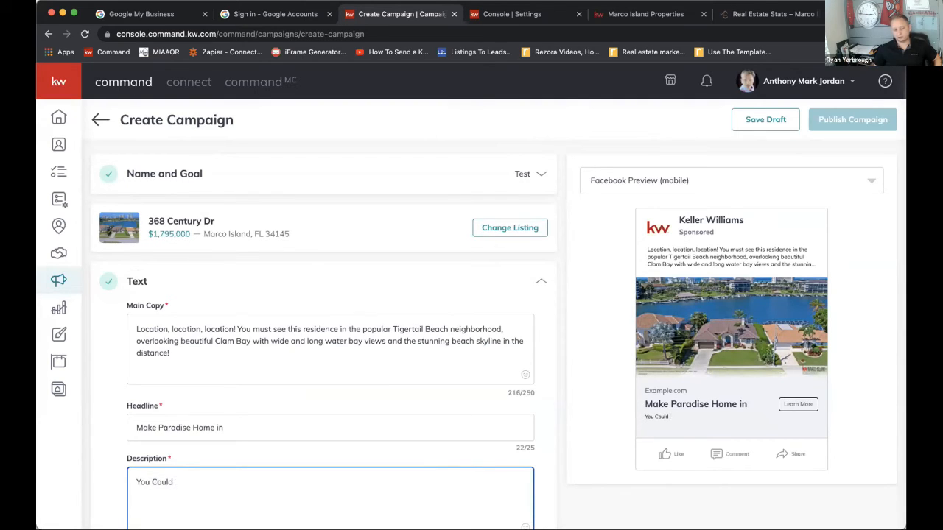
key(BackSpace)
key(BackSpace)
key(BackSpace)
key(BackSpace)
key(BackSpace)
key(BackSpace)
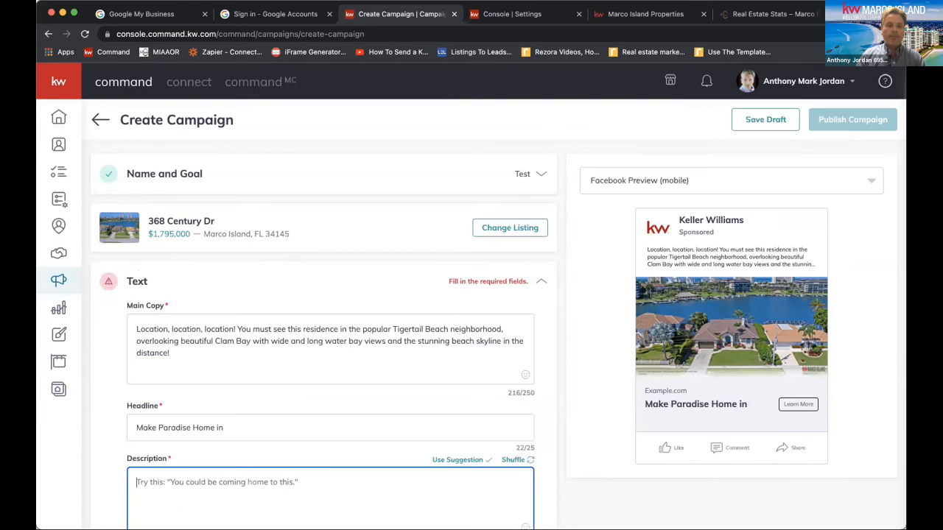
Apply the suggested description "You could be coming home to this." to the ad
scroll(341, 453, down, 3)
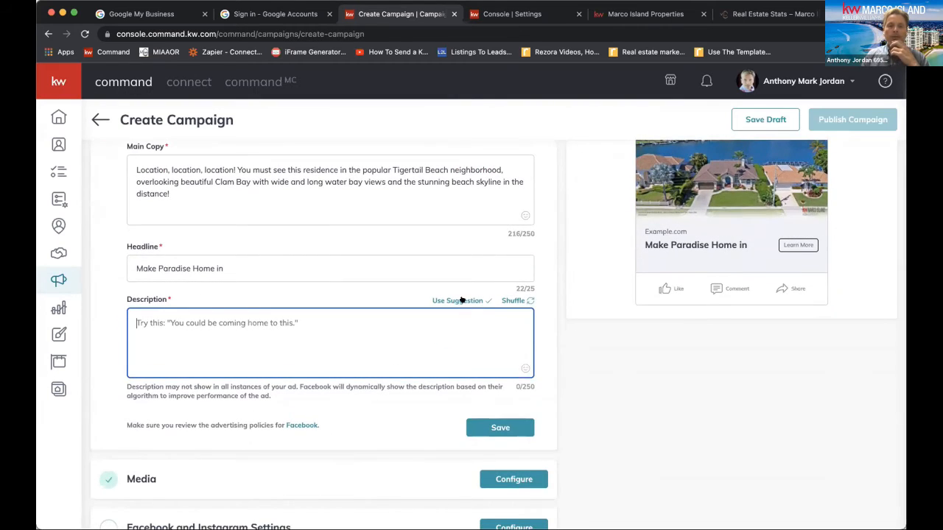
click(462, 302)
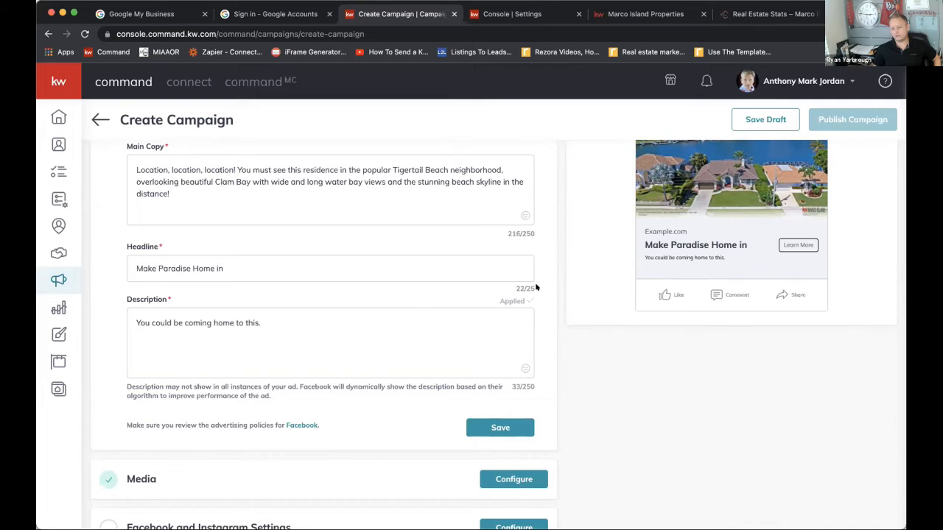
scroll(529, 309, up, 3)
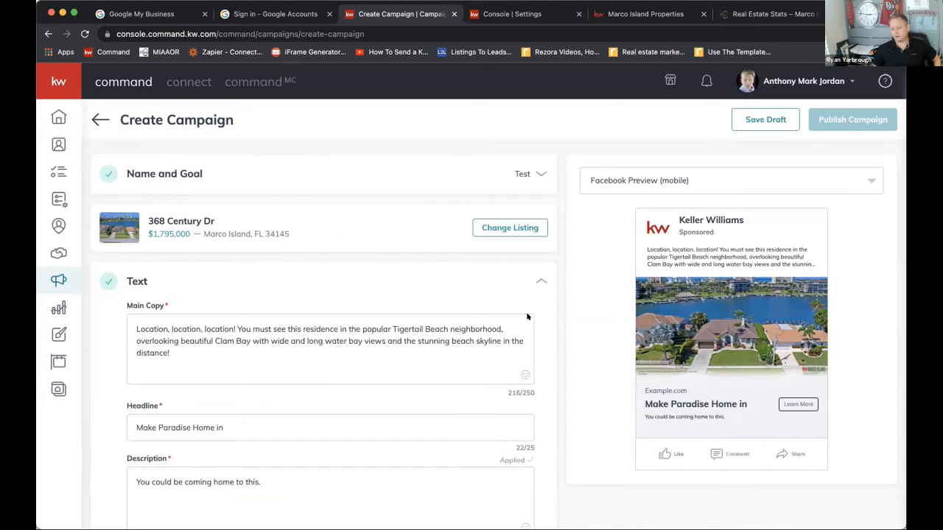
Set the ad's headline to "Make Paradise Home in MI" and save the ad text
click(519, 227)
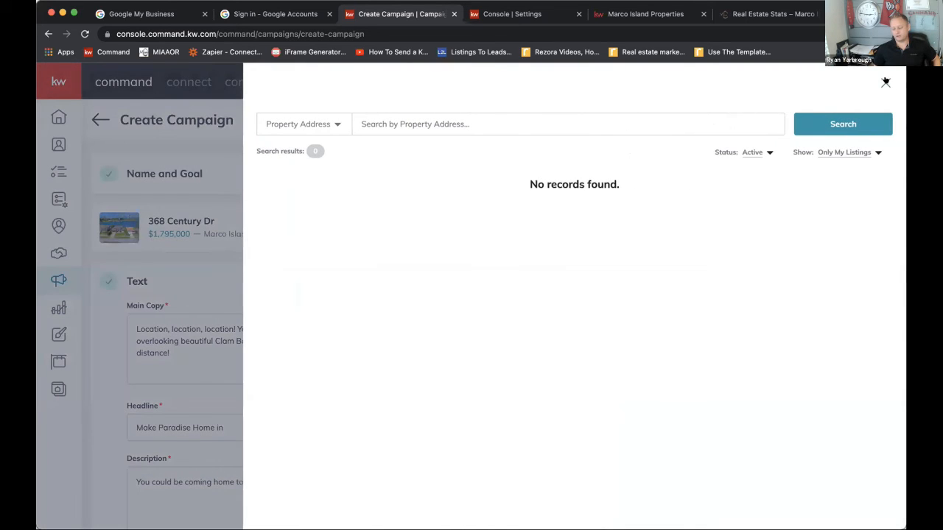
click(886, 83)
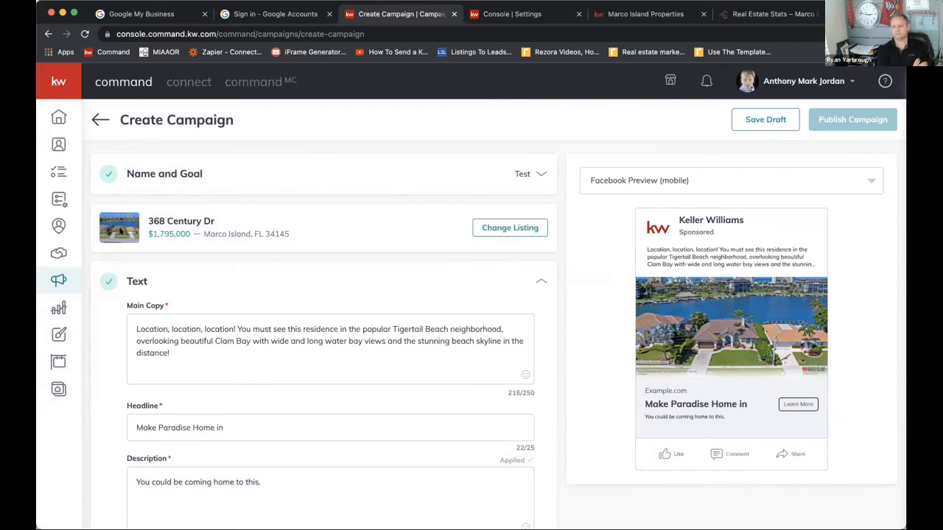
scroll(340, 261, down, 1)
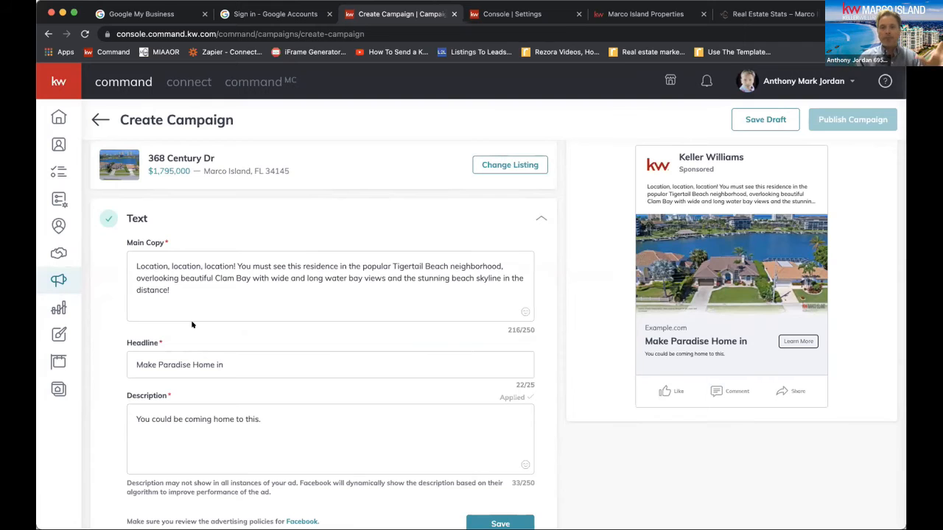
scroll(274, 430, down, 2)
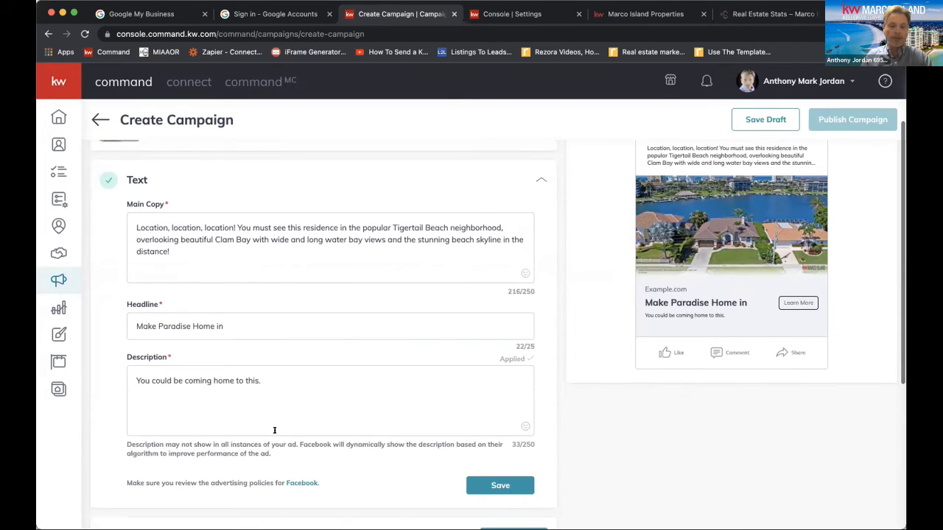
text(MI)
scroll(451, 494, down, 3)
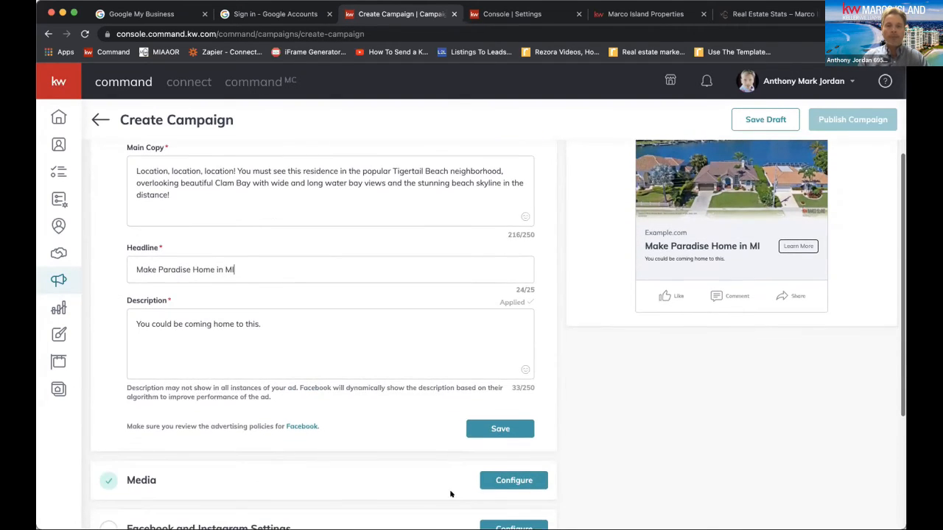
click(481, 432)
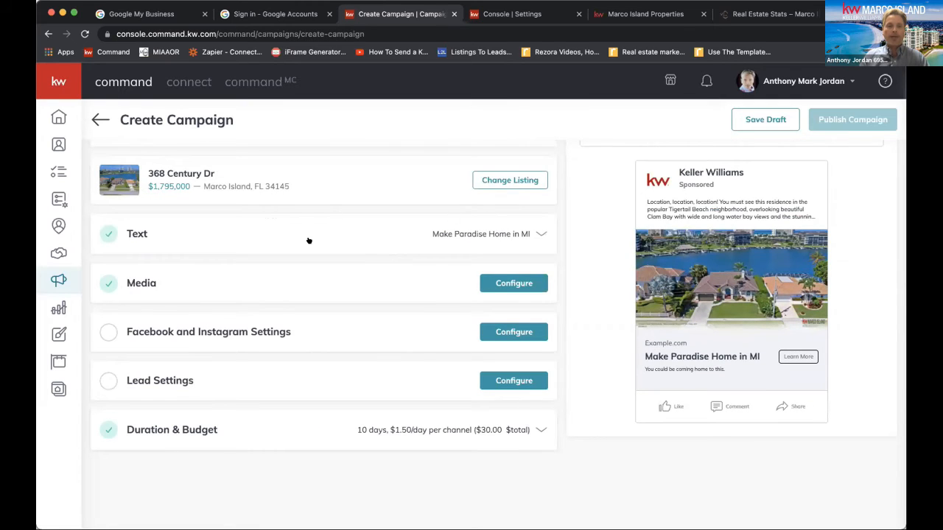
Configure the Facebook and Instagram settings to publish the ad from the Marco Island Properties page
click(515, 332)
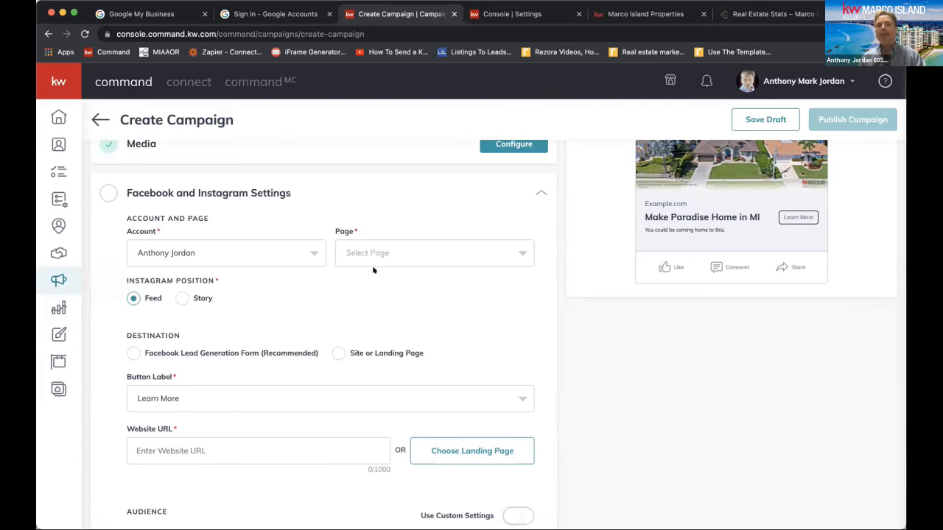
click(474, 257)
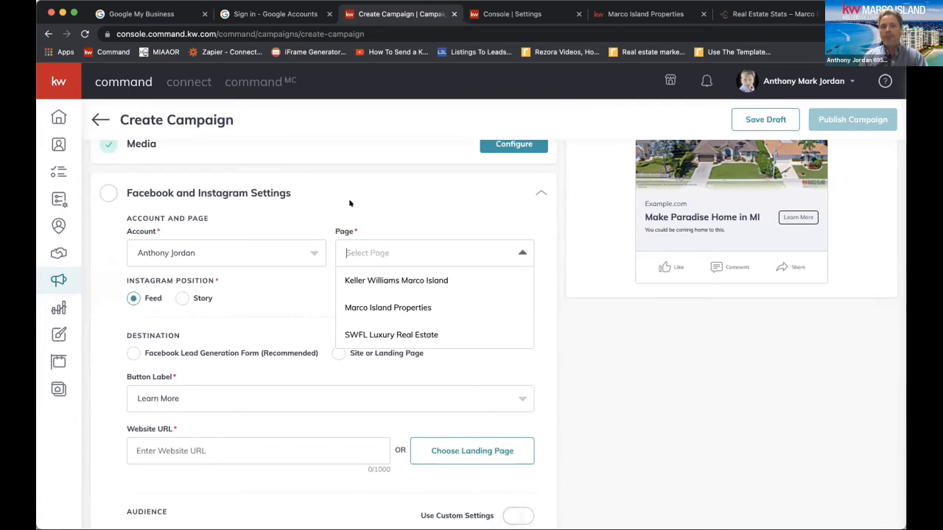
click(404, 307)
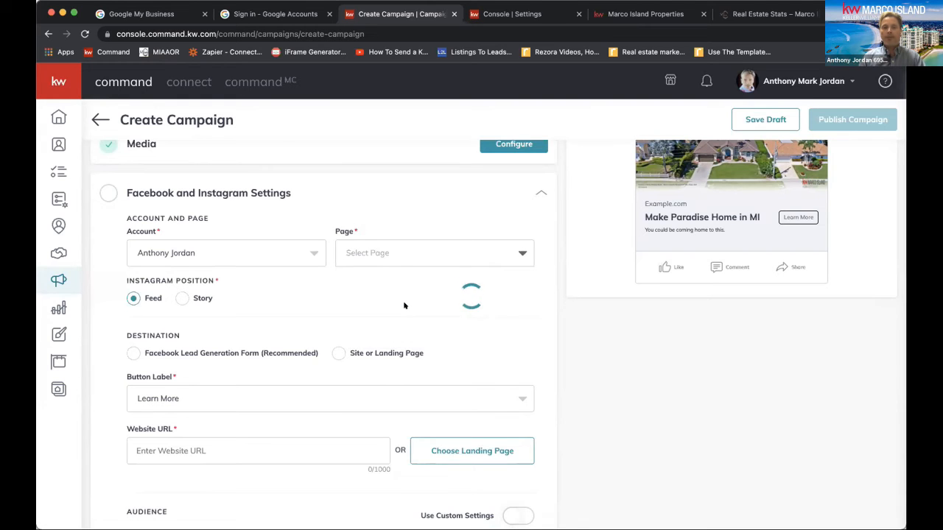
scroll(405, 306, up, 2)
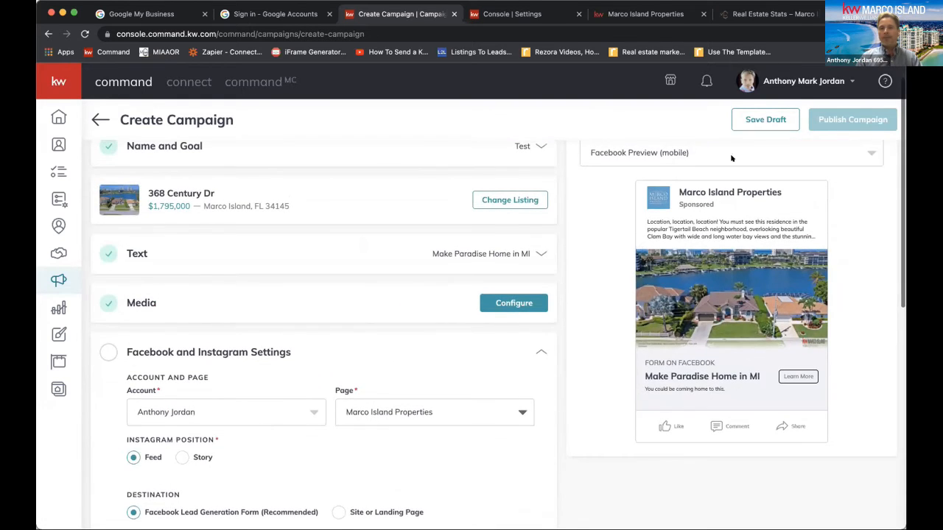
Review the Instagram position, destination and button label options of the ad
scroll(516, 303, down, 2)
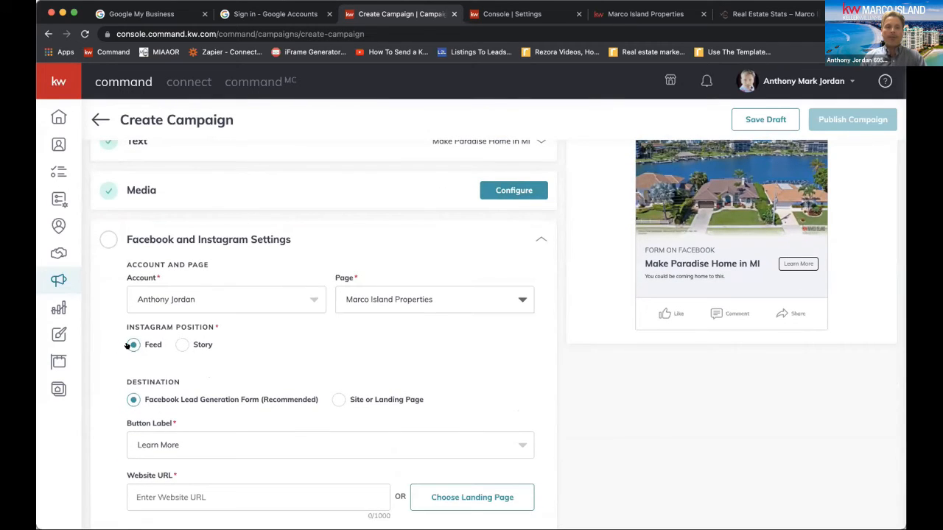
drag(122, 326, 230, 324)
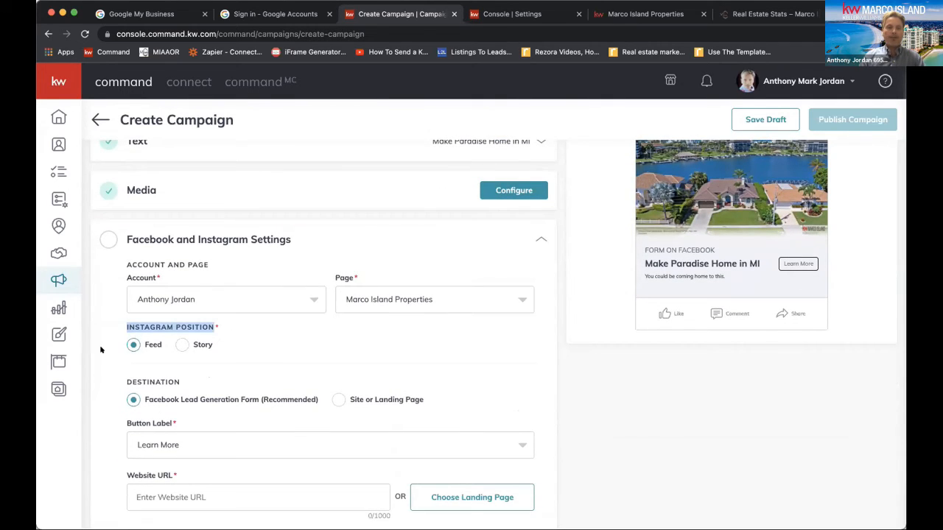
scroll(166, 352, down, 1)
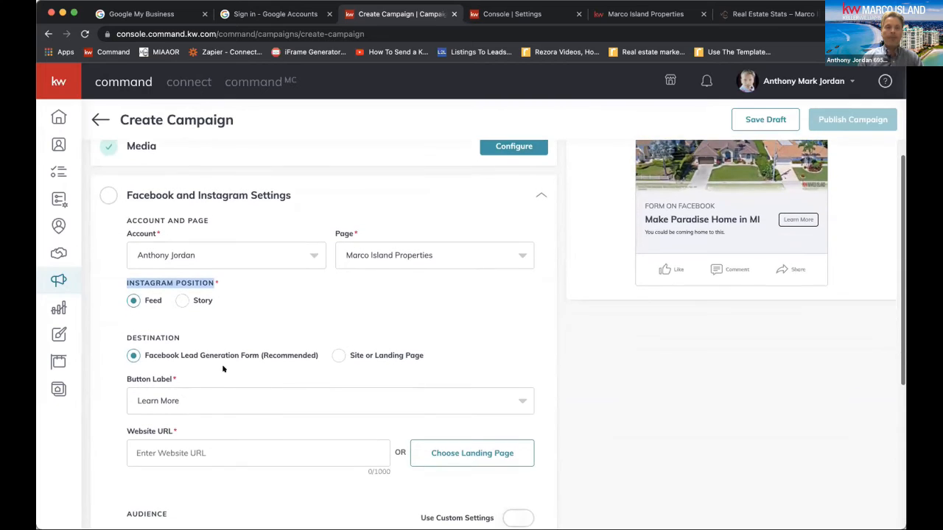
drag(151, 355, 279, 355)
scroll(279, 355, down, 1)
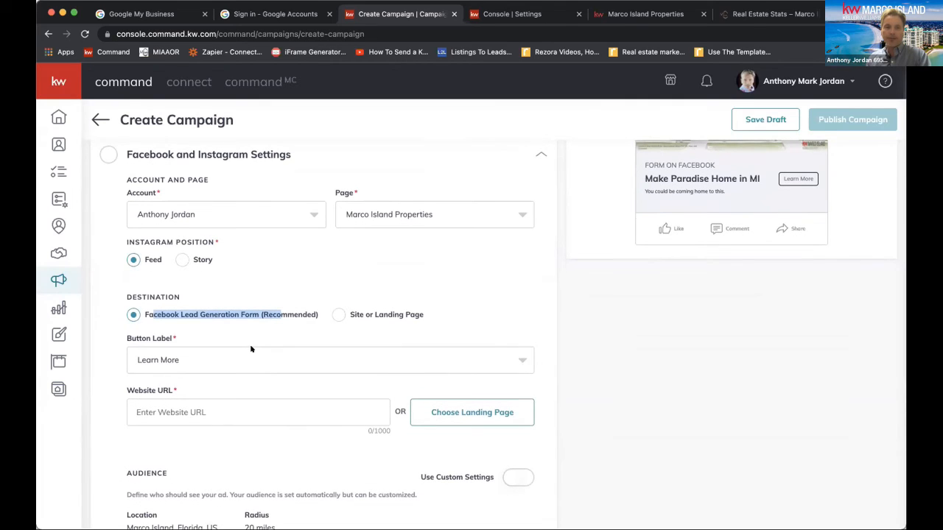
click(168, 359)
click(169, 359)
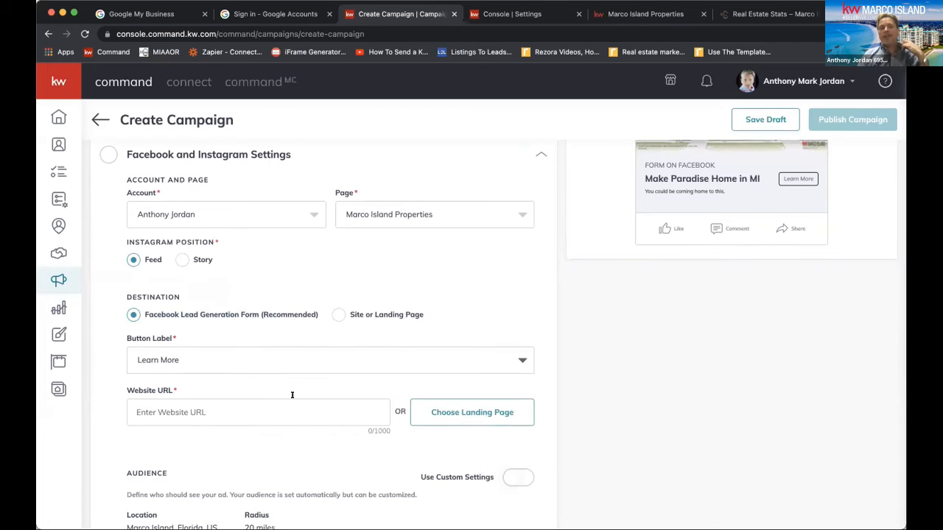
scroll(310, 238, up, 3)
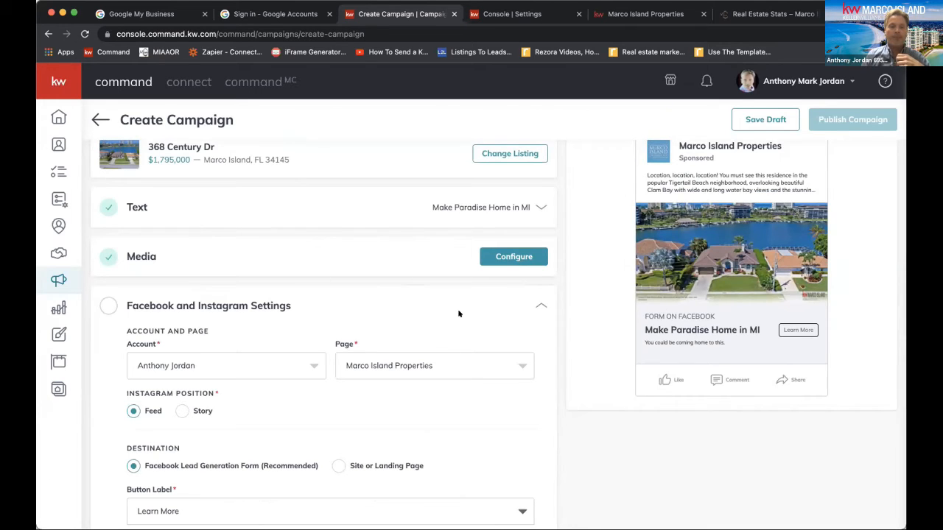
scroll(459, 314, down, 2)
click(200, 436)
click(458, 436)
click(431, 150)
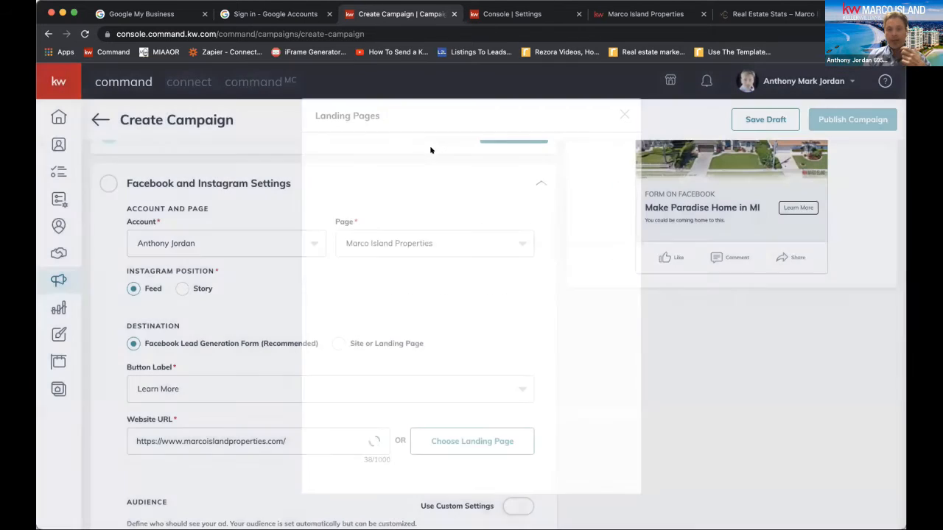
Turn on custom settings for the ad's audience
scroll(377, 367, down, 2)
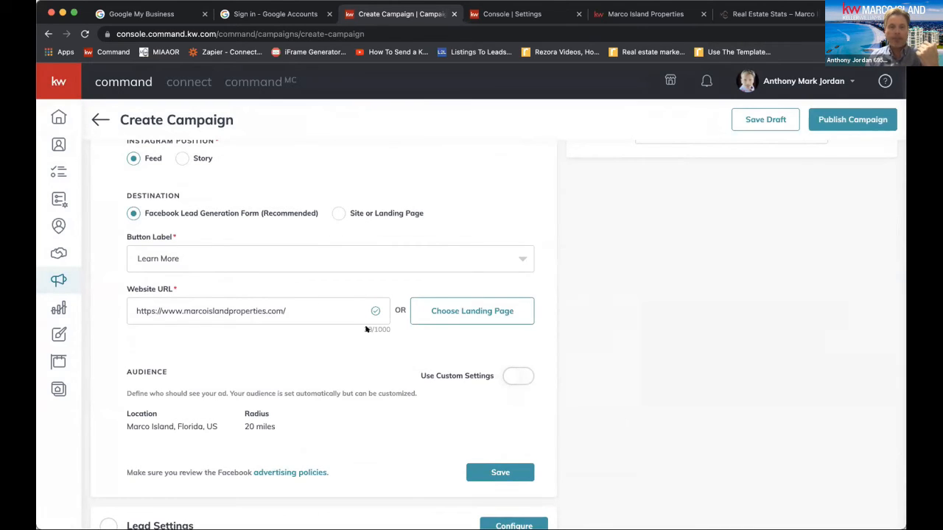
click(518, 372)
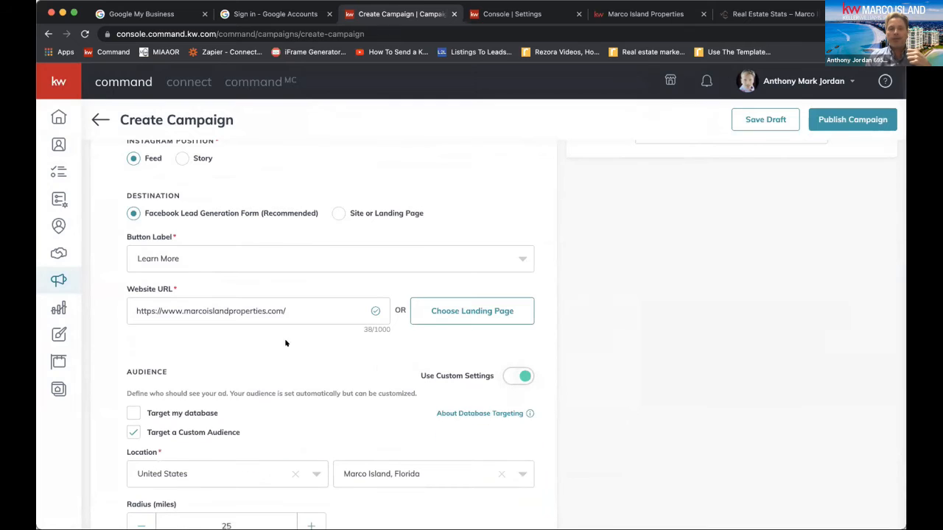
scroll(364, 411, down, 2)
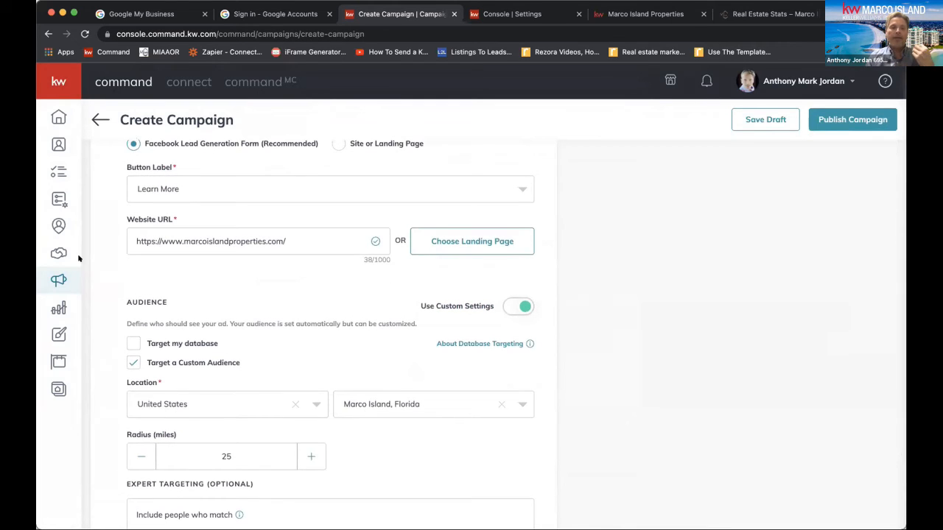
Search for New Jersey locations and set the custom audience's location to Morristown, New Jersey
click(421, 404)
click(501, 403)
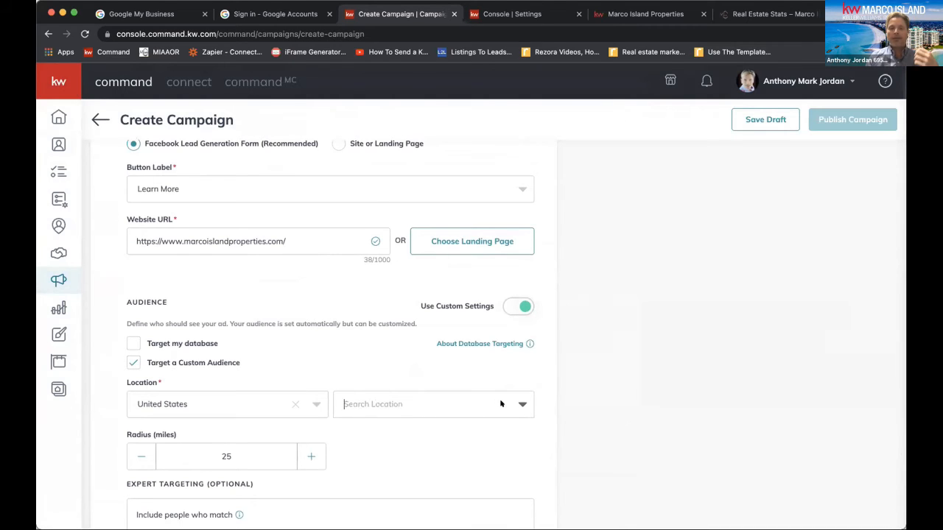
text(New Jersey)
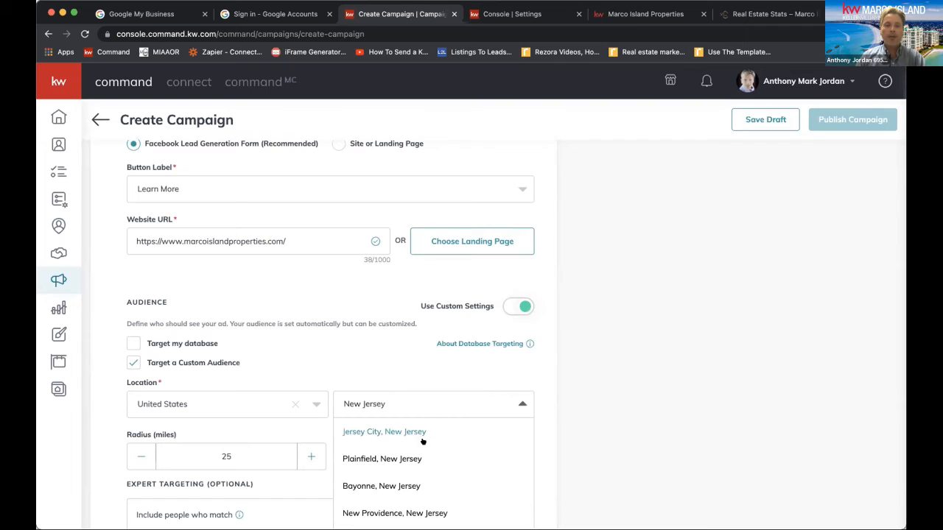
scroll(406, 506, down, 1)
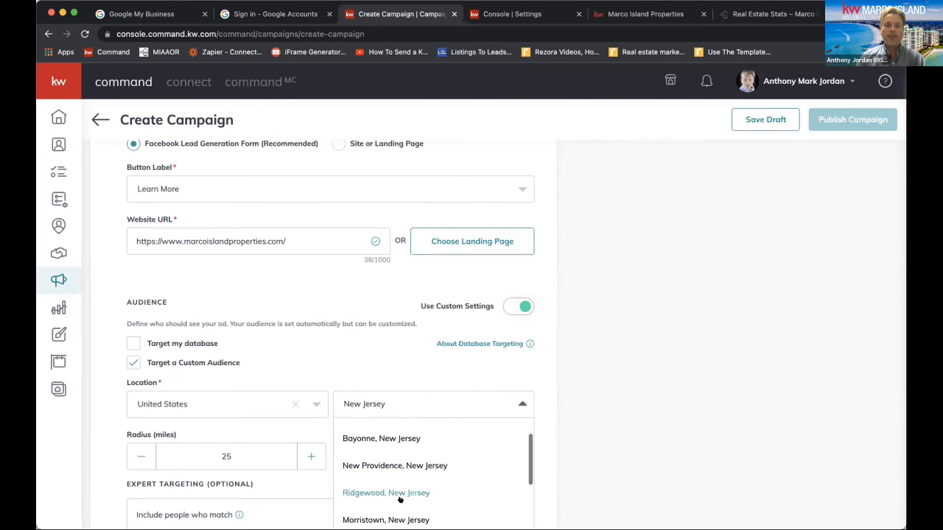
click(398, 515)
scroll(342, 440, down, 2)
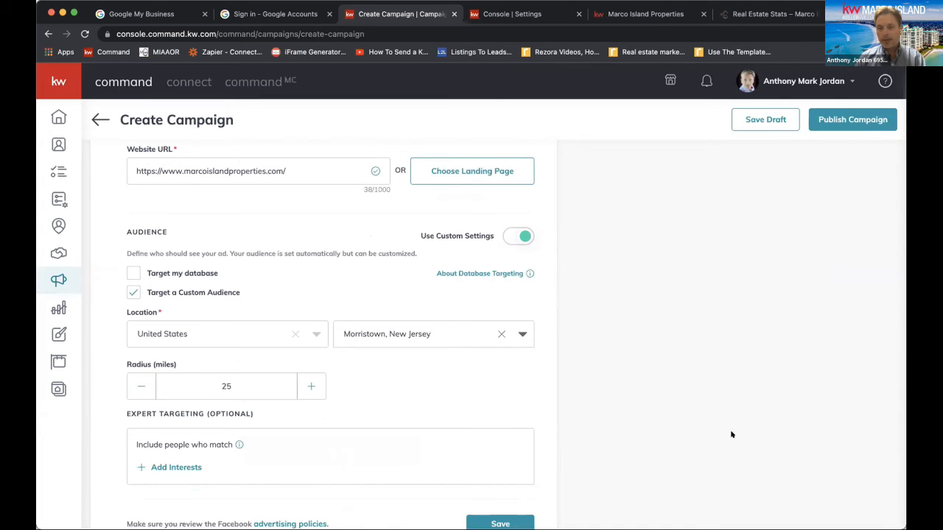
Switch to the Command 2020 presentation in Keynote and play the slide of recommended interests for paid Facebook ads
key(super+Tab)
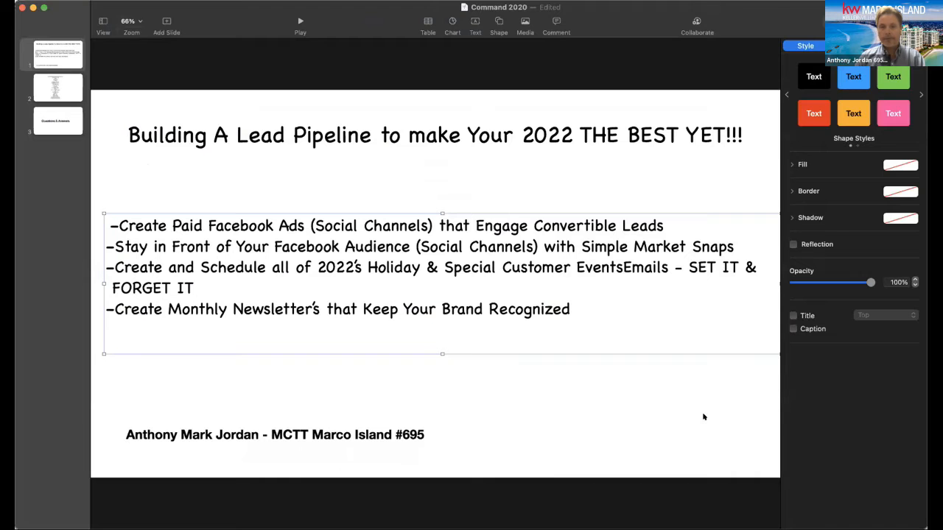
click(67, 83)
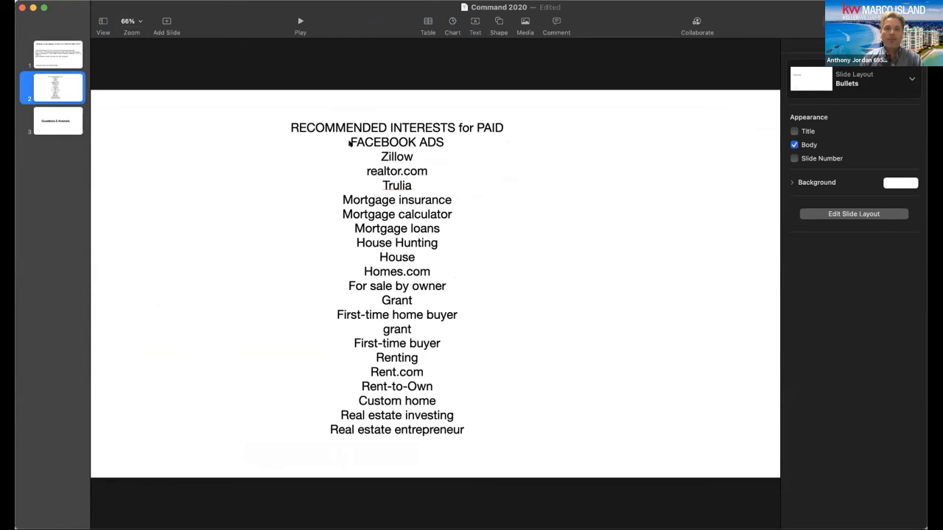
click(300, 22)
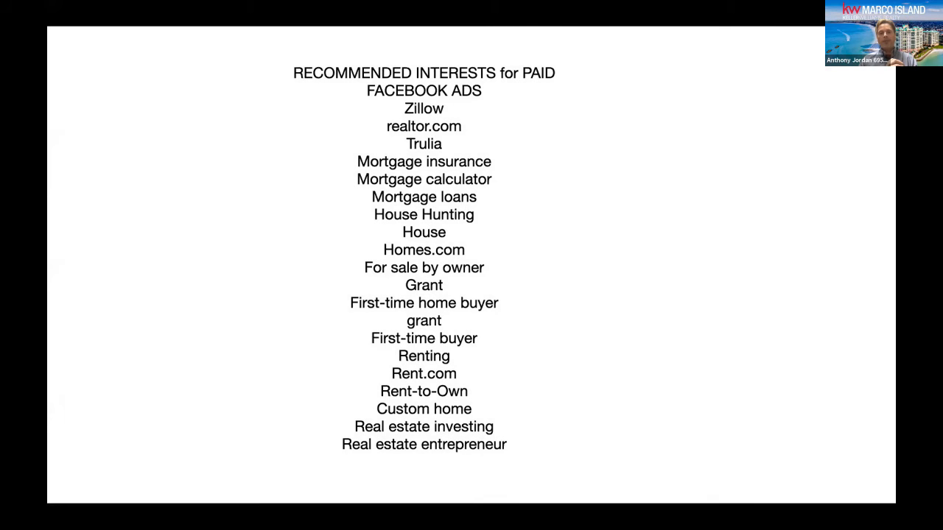
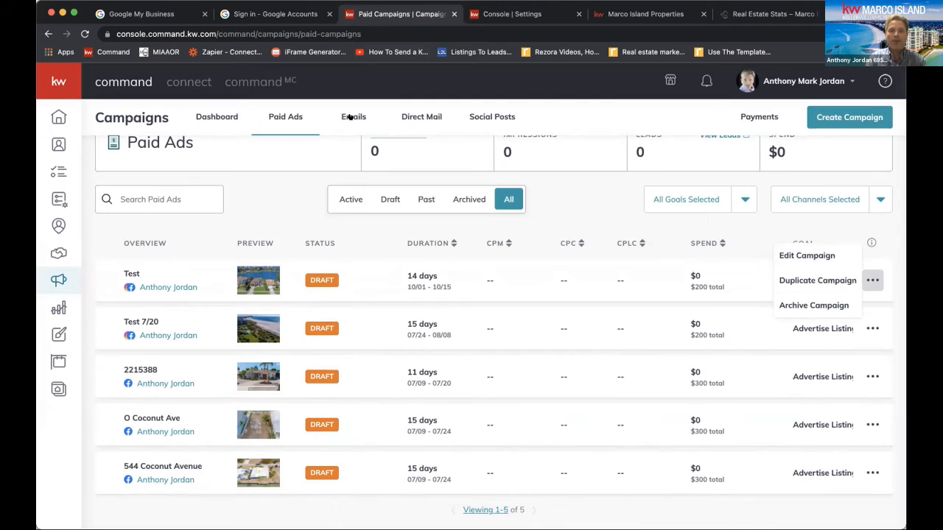
Check the reschedule options of the 4th 2022 email campaign without changing its date, and look over the saved email lists
click(353, 115)
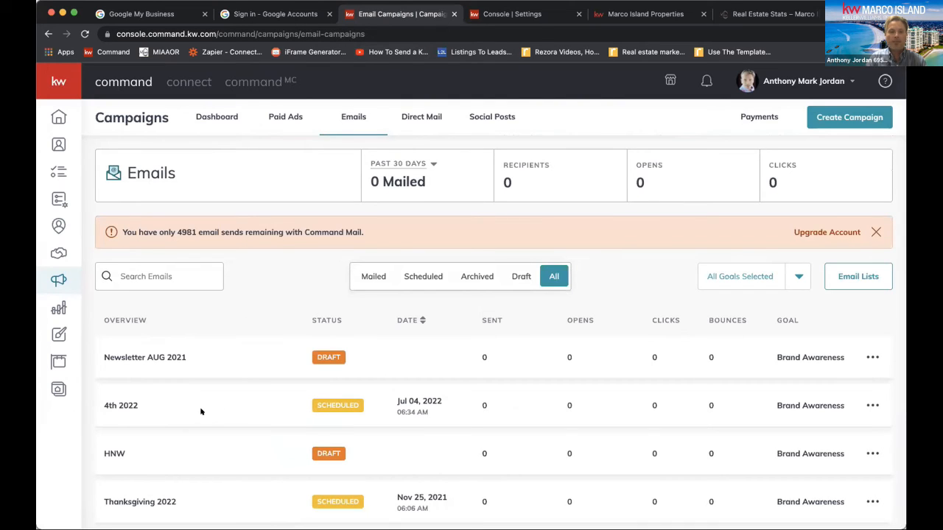
click(873, 405)
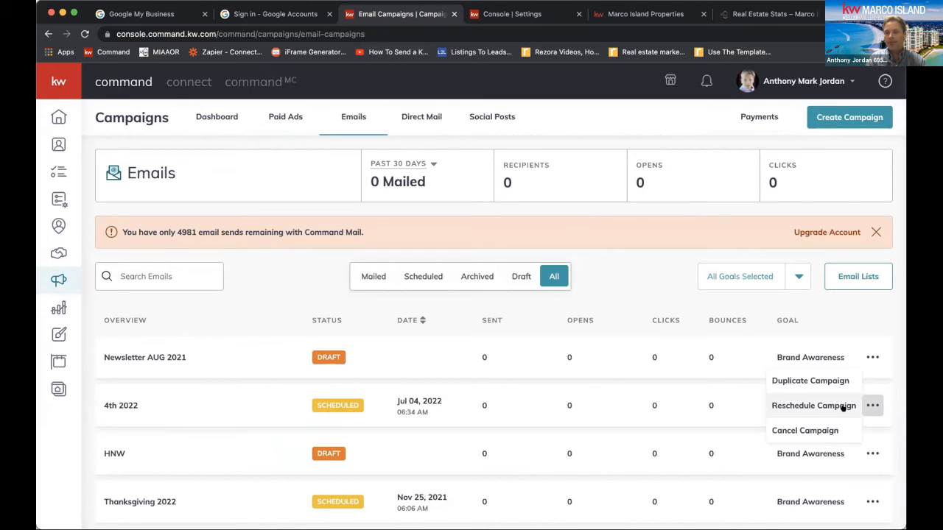
click(842, 406)
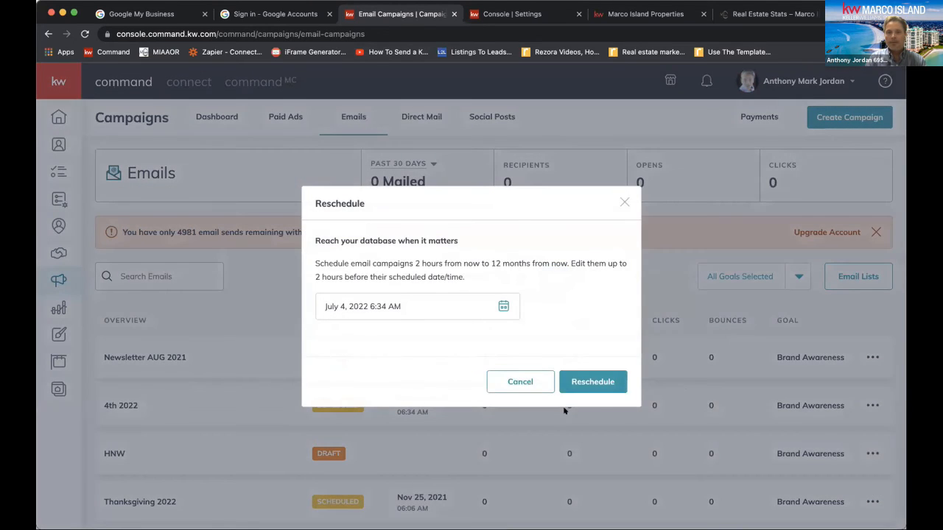
click(532, 382)
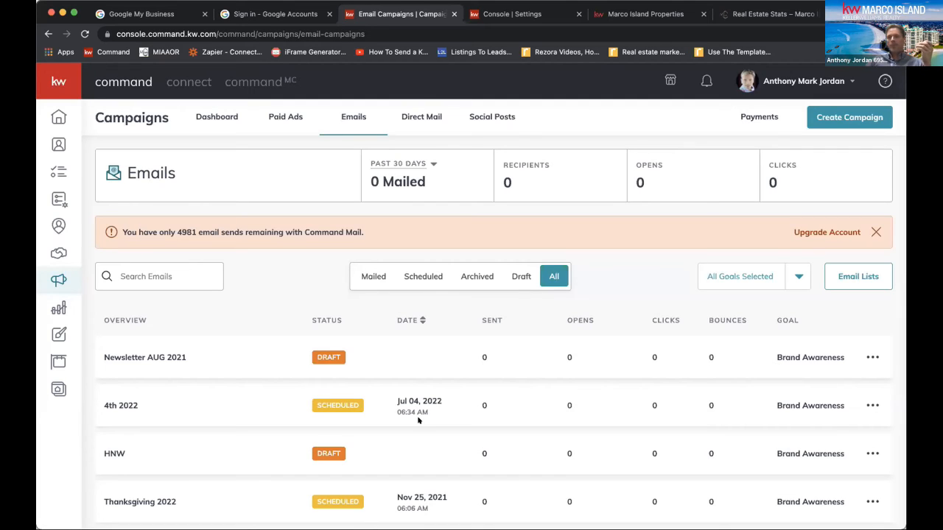
click(859, 277)
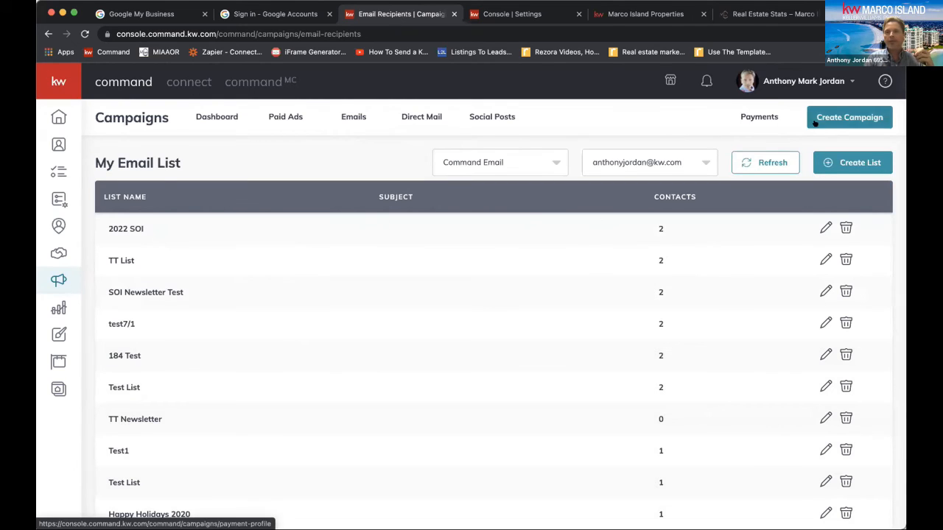
click(49, 34)
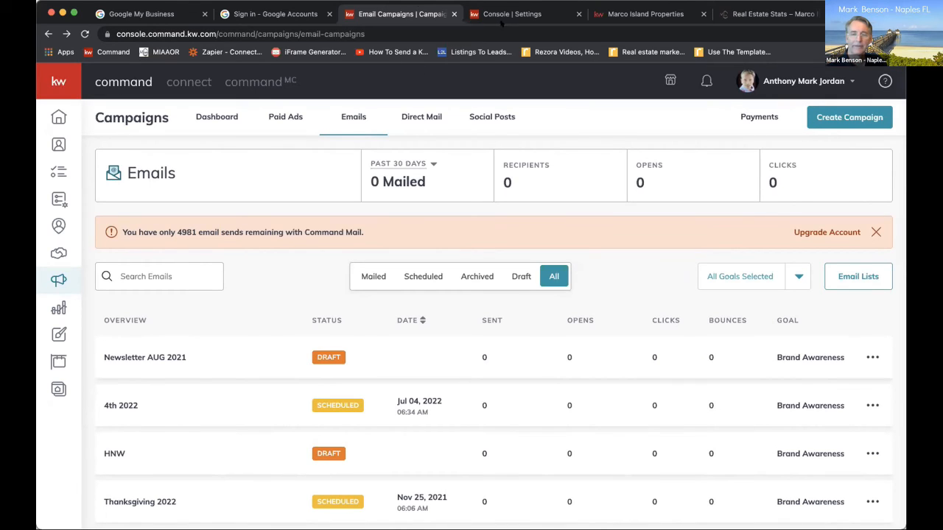
Open the referrals map and search it for Marco Island, FL
click(58, 225)
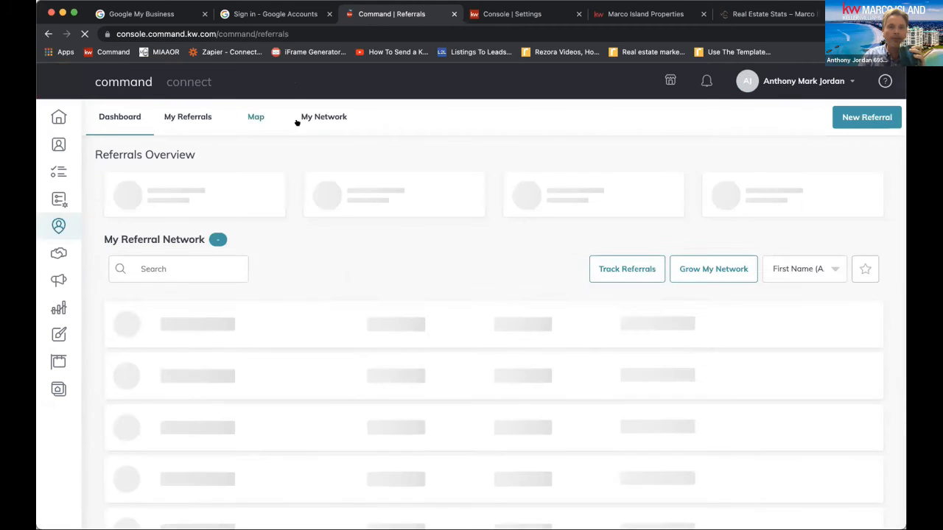
click(253, 118)
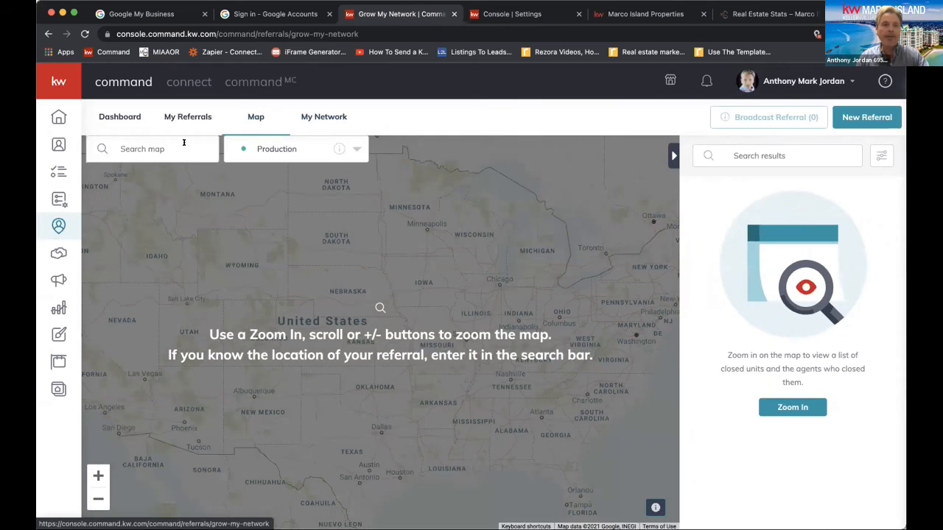
click(183, 145)
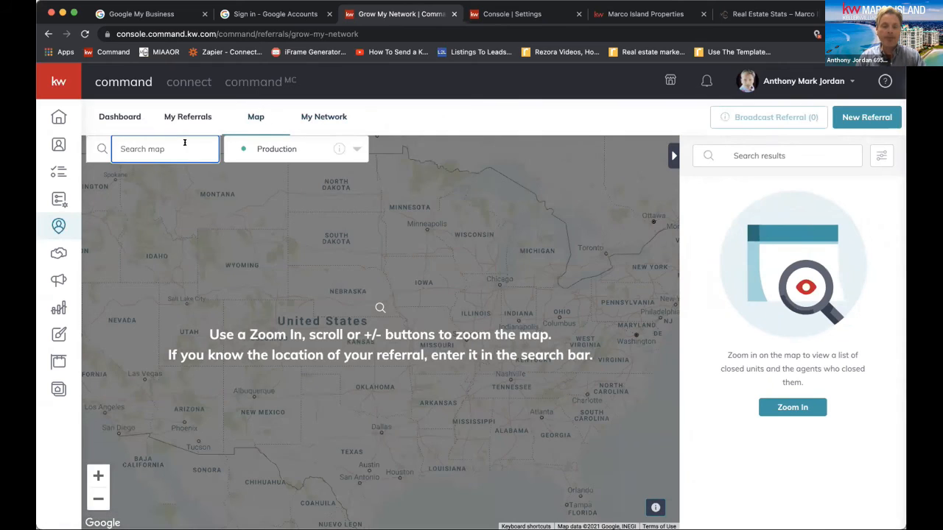
text(marco)
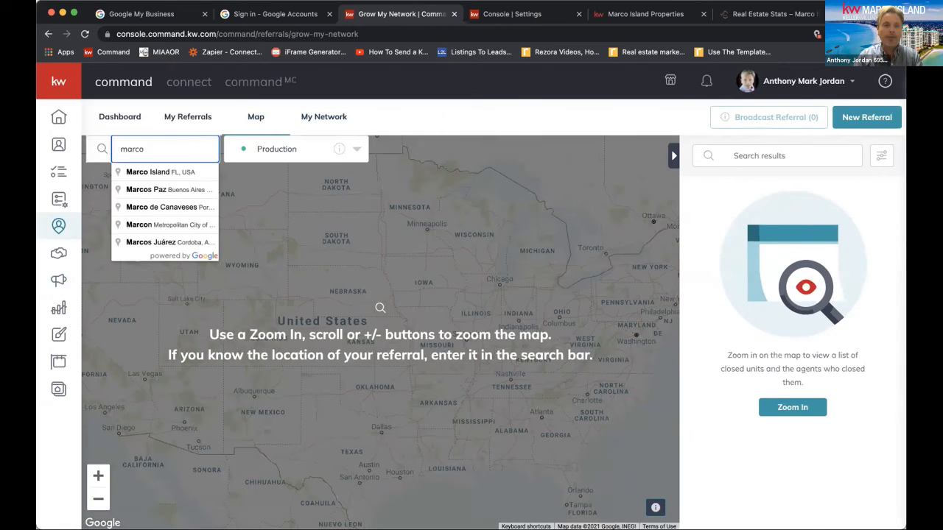
click(187, 171)
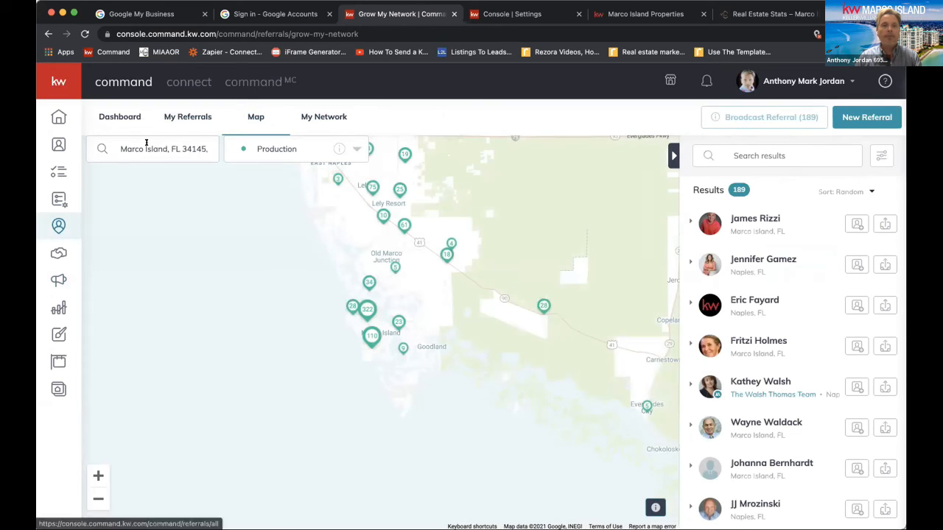
Switch the Marco Island map from Production to Referral Patterns and show the received referrals
click(299, 148)
click(301, 256)
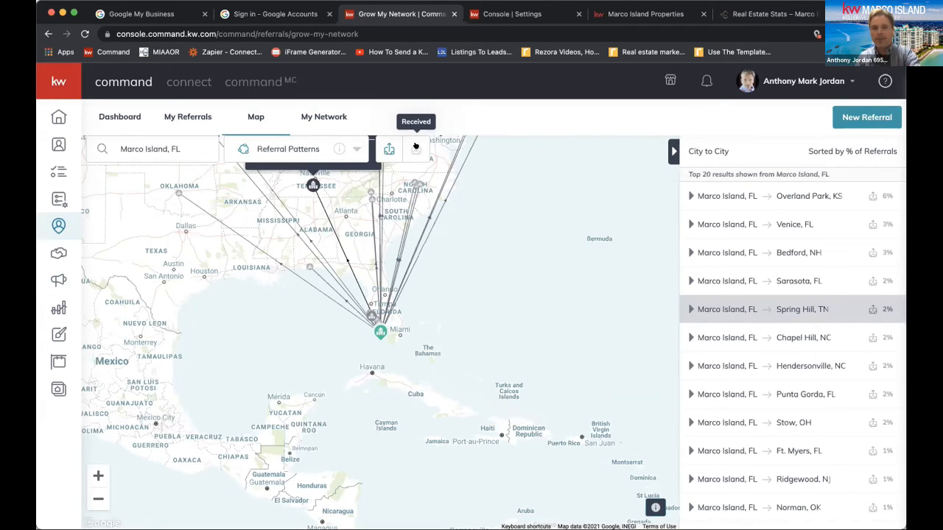
click(416, 149)
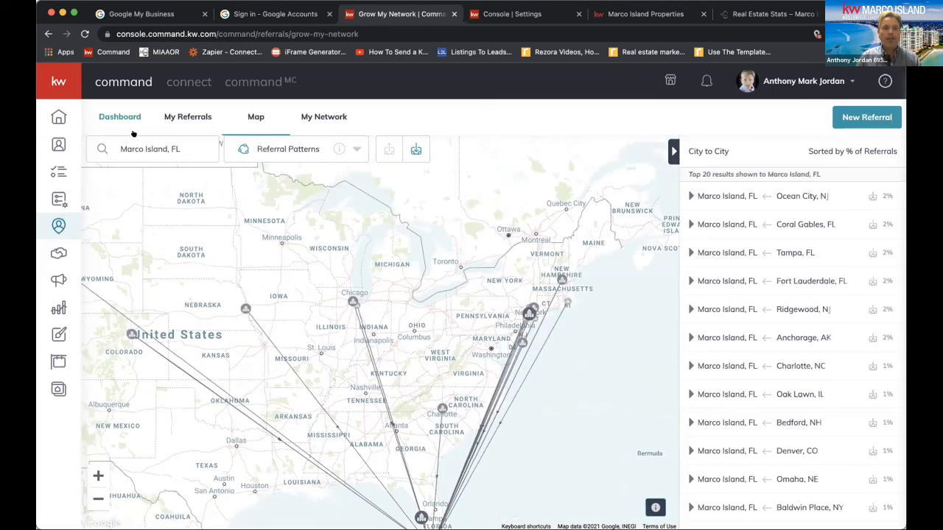
Examine the received referral lines on the map from Marco Island along the East Coast to the New York and New England area
triple_click(140, 150)
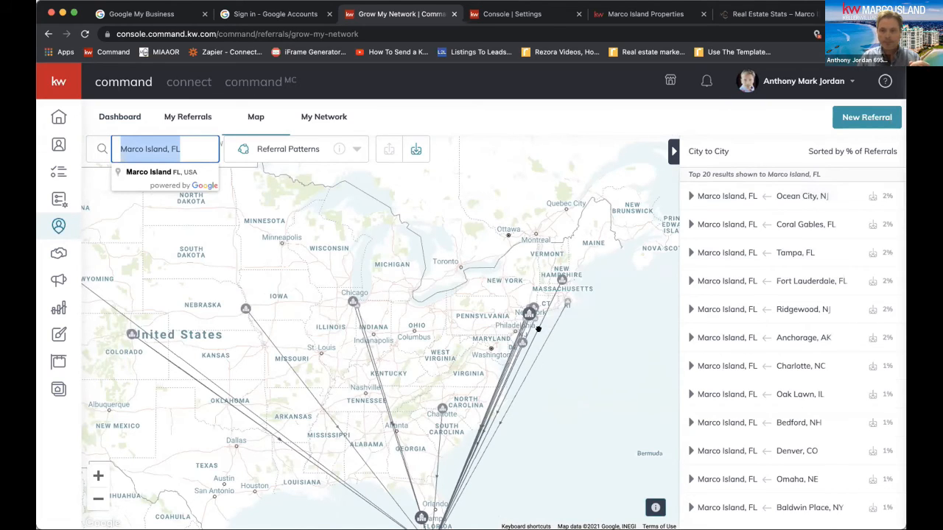
click(560, 325)
drag(560, 324, 464, 267)
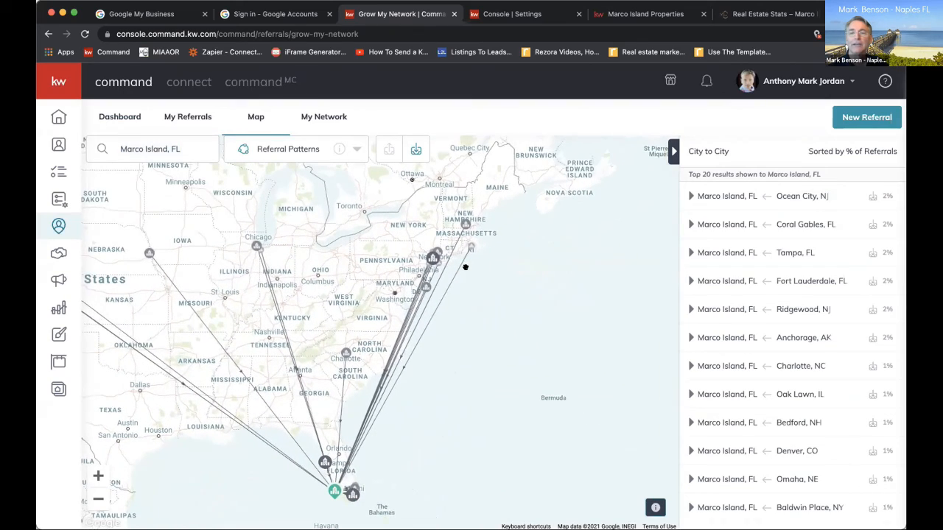
click(97, 473)
click(97, 473)
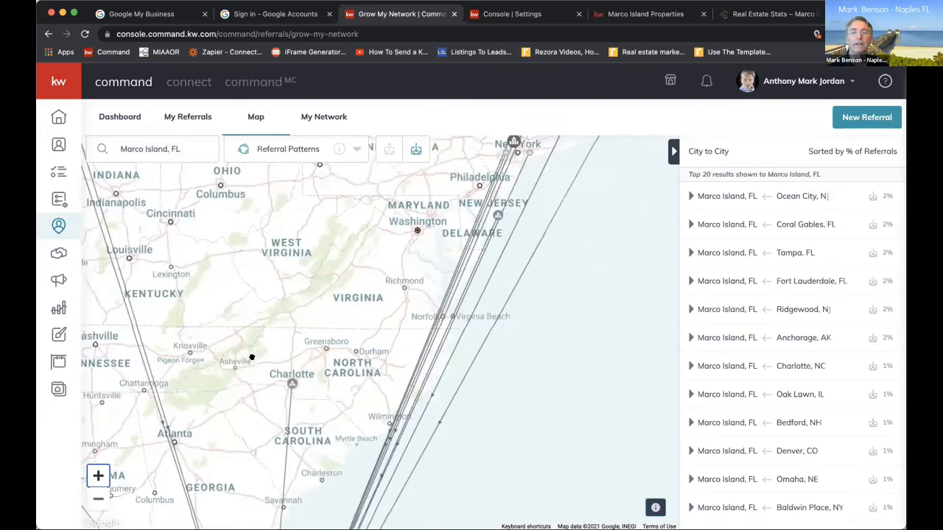
drag(339, 317, 103, 503)
drag(307, 302, 295, 359)
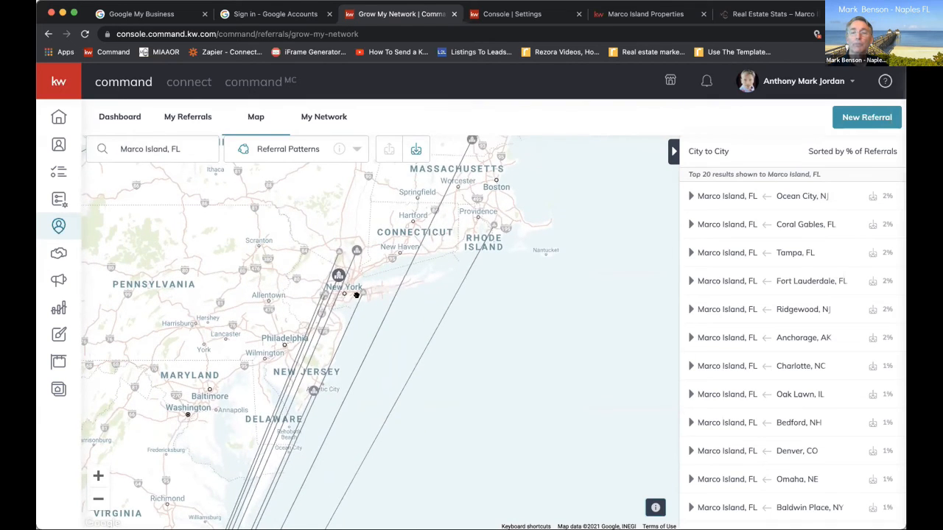
click(717, 279)
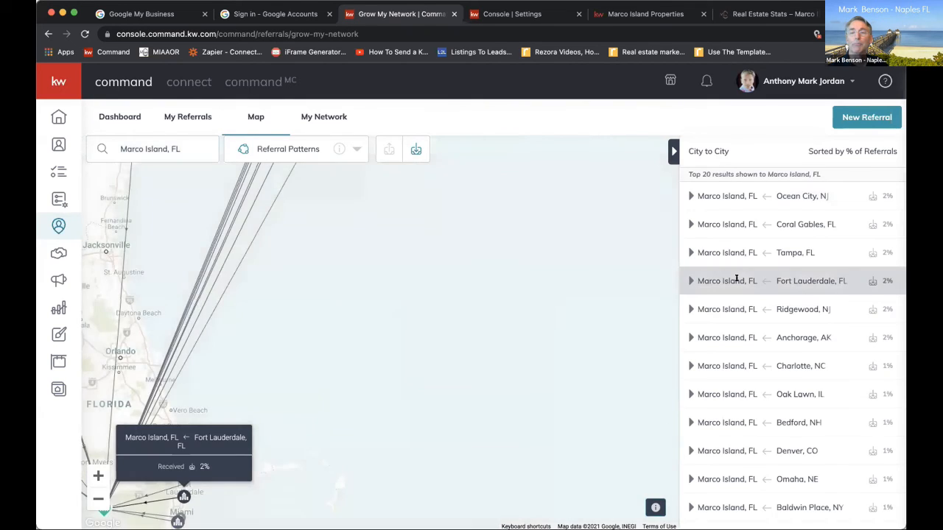
drag(196, 361, 301, 476)
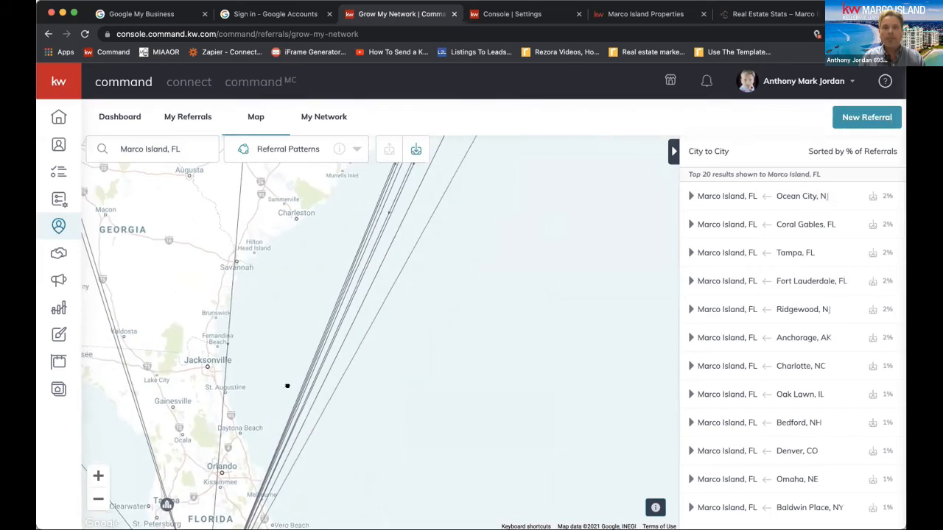
drag(286, 386, 276, 467)
drag(450, 277, 402, 524)
drag(485, 297, 497, 378)
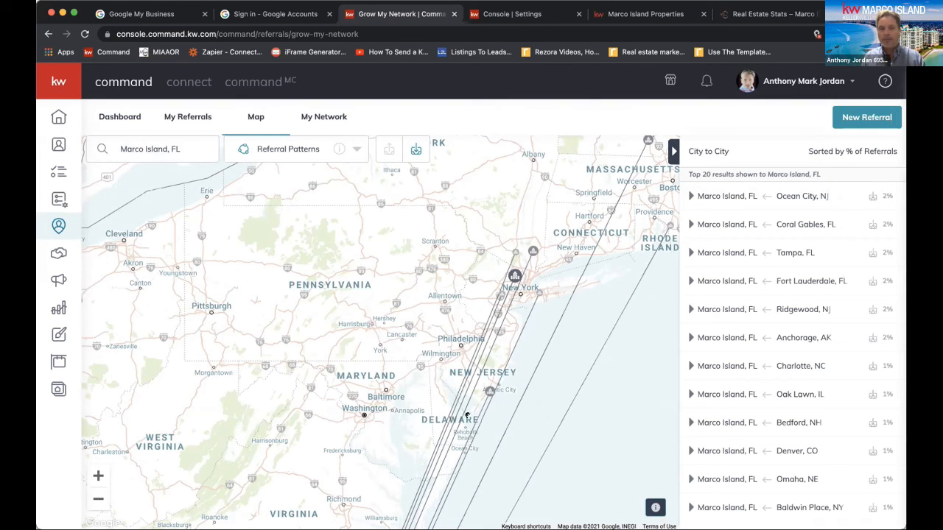
drag(575, 293, 568, 314)
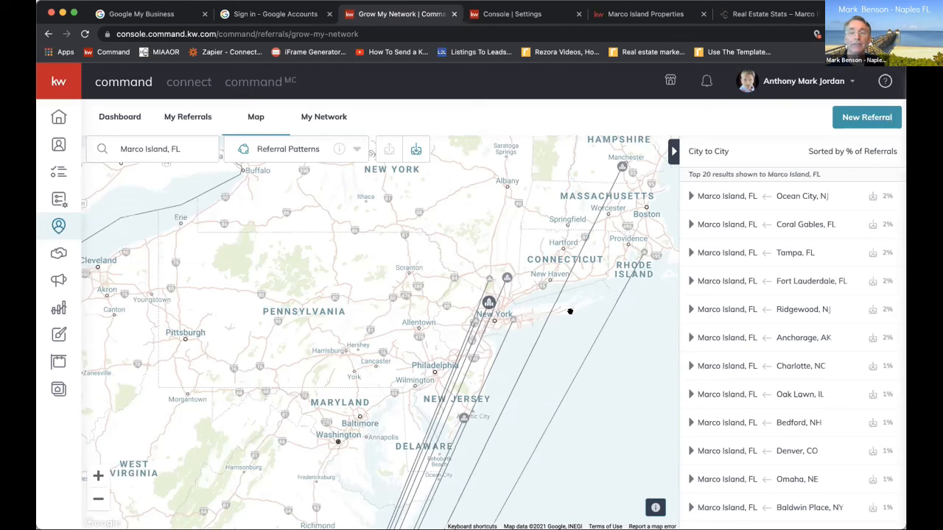
Review the city-to-city list of places sending referrals to Marco Island and examine the Northeast and Chicago origins on the map
mouse_move(791, 309)
scroll(799, 280, down, 3)
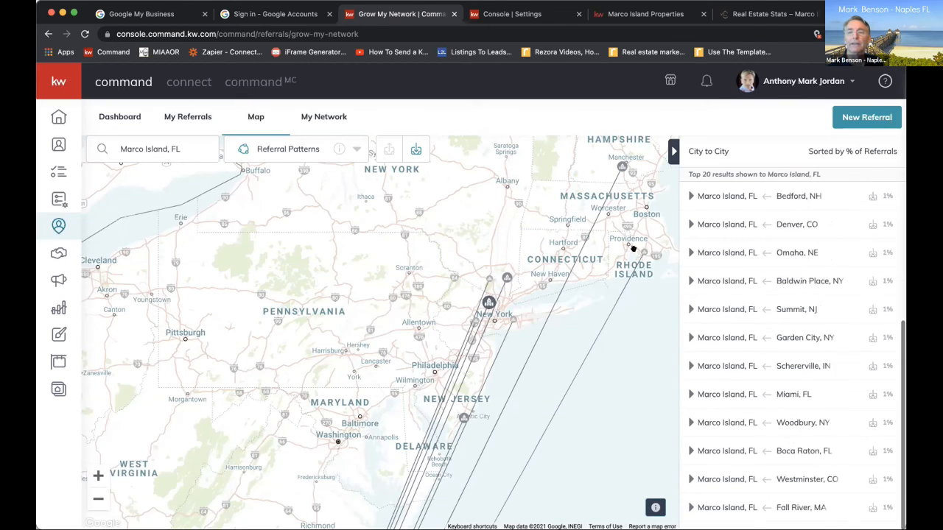
scroll(803, 270, up, 3)
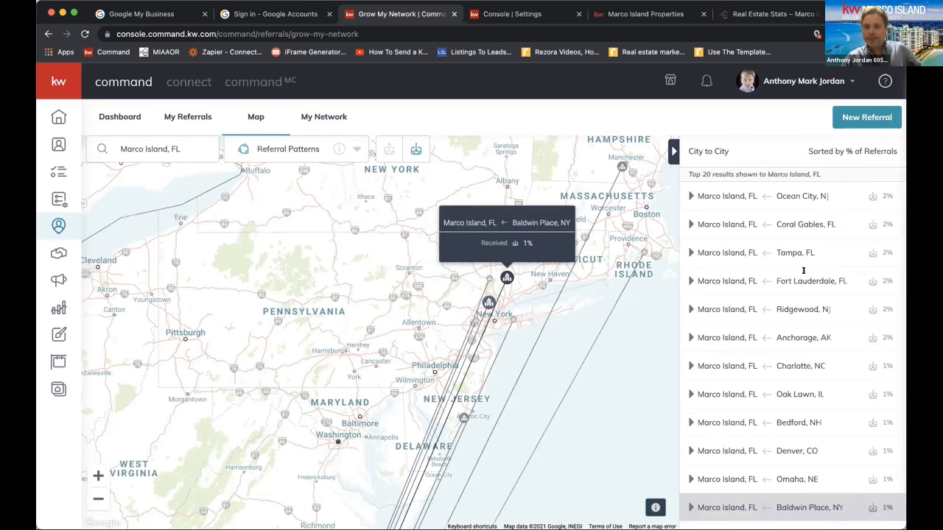
mouse_move(810, 274)
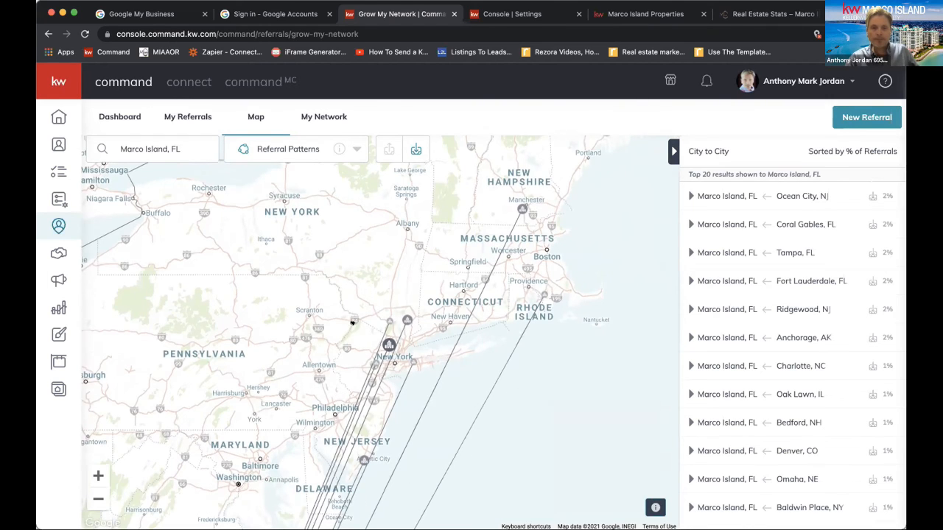
drag(359, 340, 335, 288)
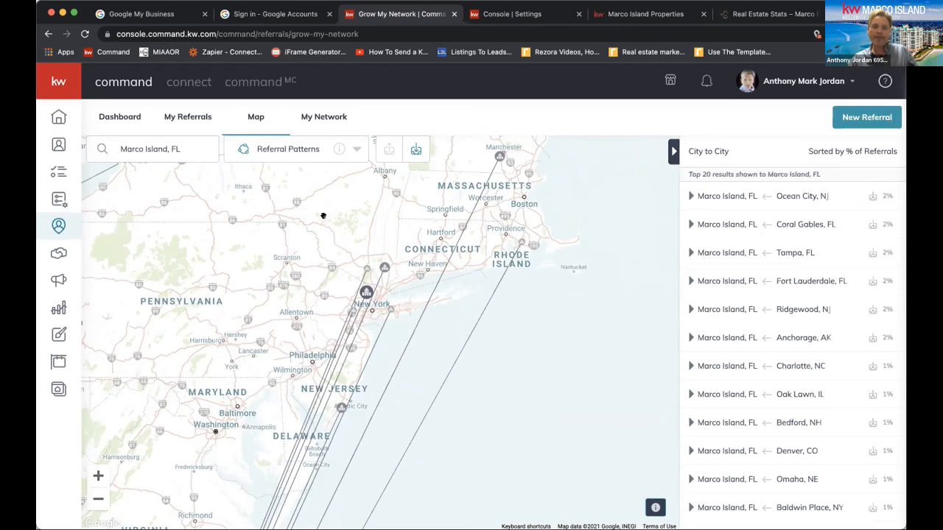
mouse_move(341, 407)
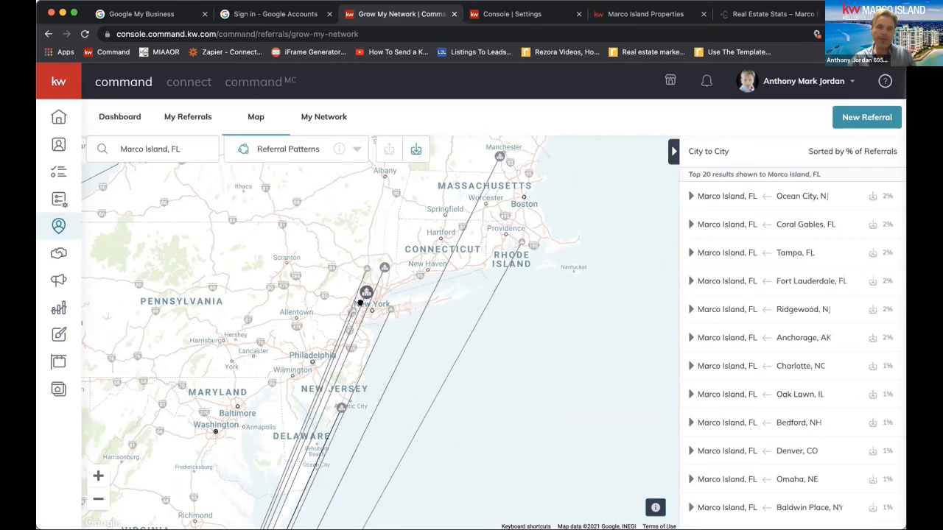
mouse_move(731, 415)
scroll(731, 414, down, 1)
scroll(731, 415, down, 5)
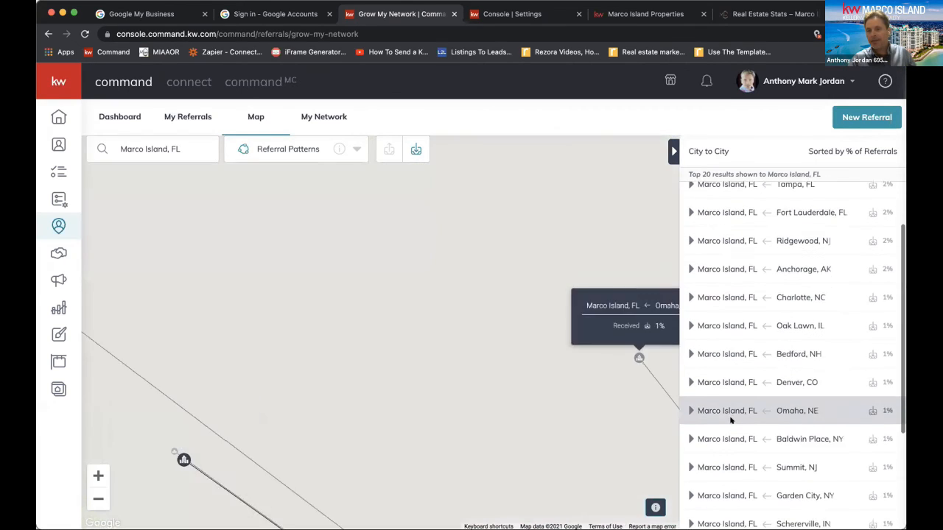
scroll(731, 414, down, 2)
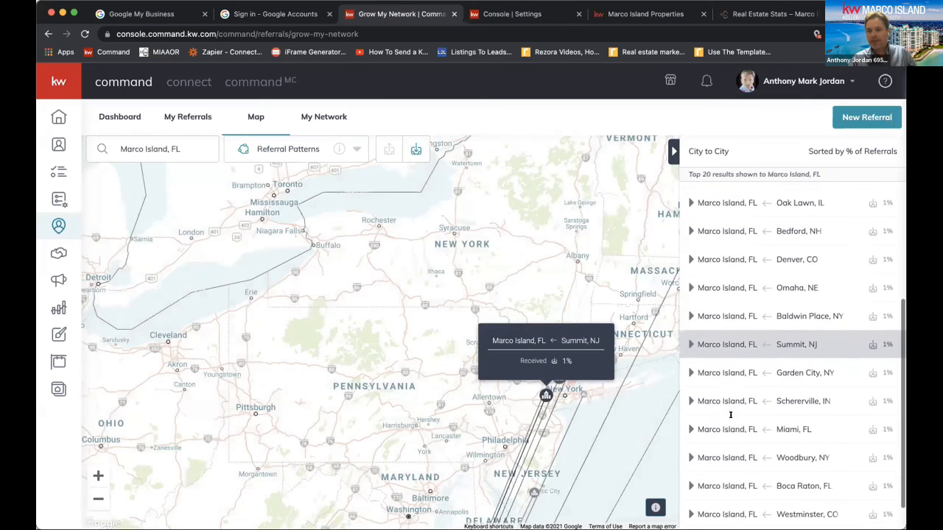
scroll(731, 415, up, 1)
scroll(730, 415, down, 3)
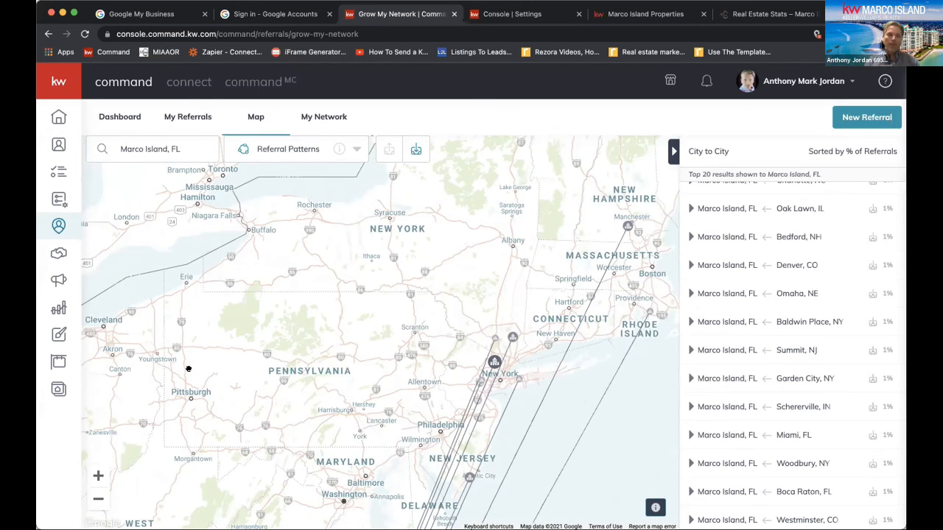
drag(95, 344, 592, 305)
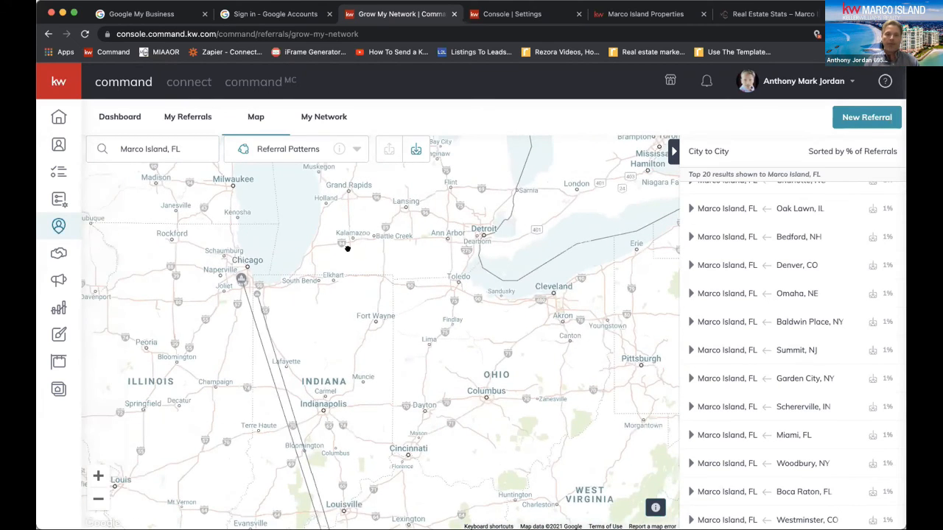
mouse_move(241, 279)
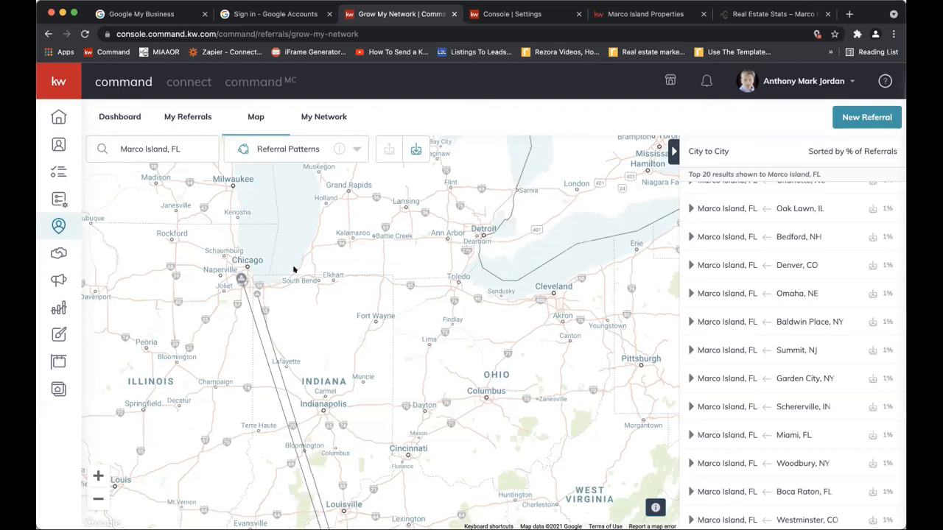
Search the referral patterns map for Boca Raton, FL in place of Marco Island
click(177, 149)
triple_click(178, 147)
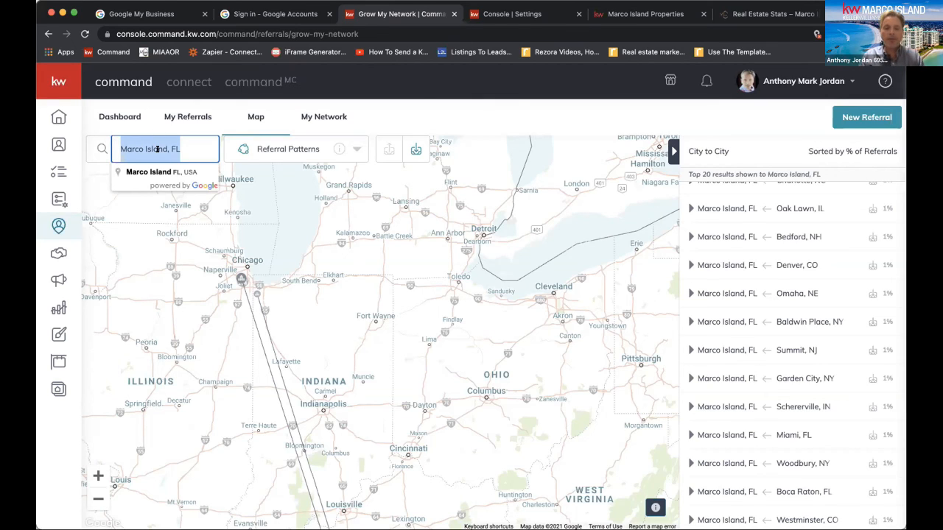
text(Bo)
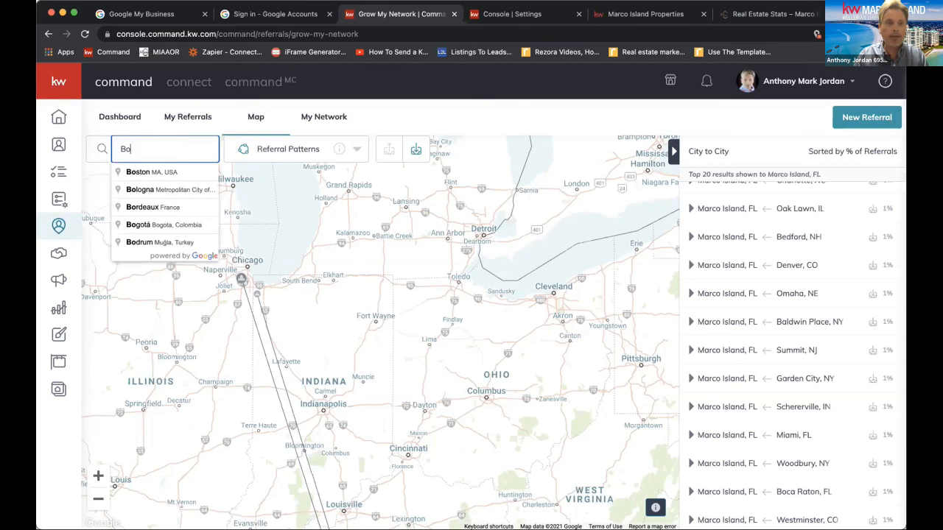
text(ca)
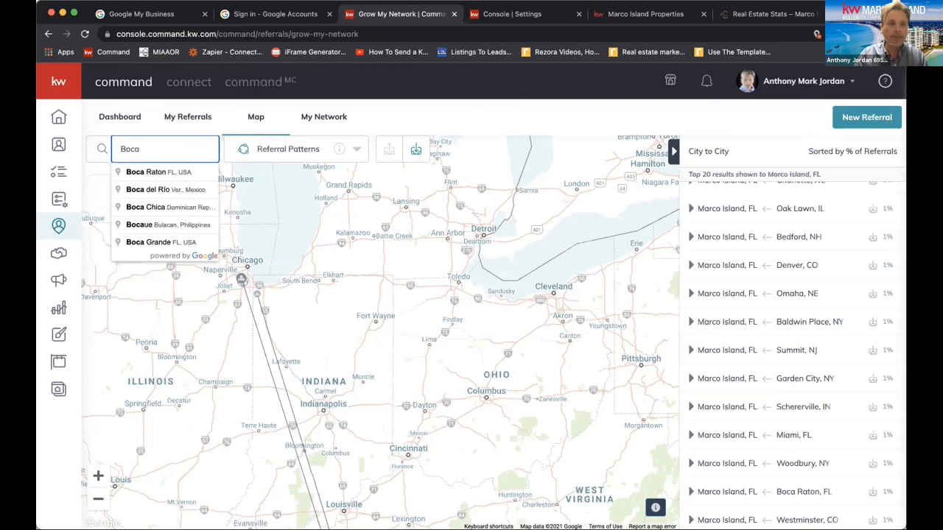
click(155, 171)
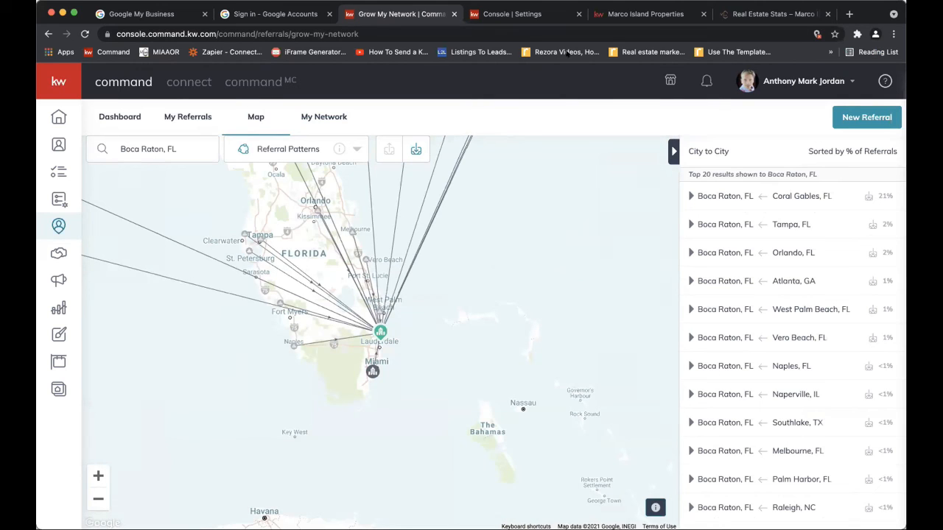
Examine the received referral lines on the map from Boca Raton up the East Coast through Raleigh to New York and New England
click(416, 149)
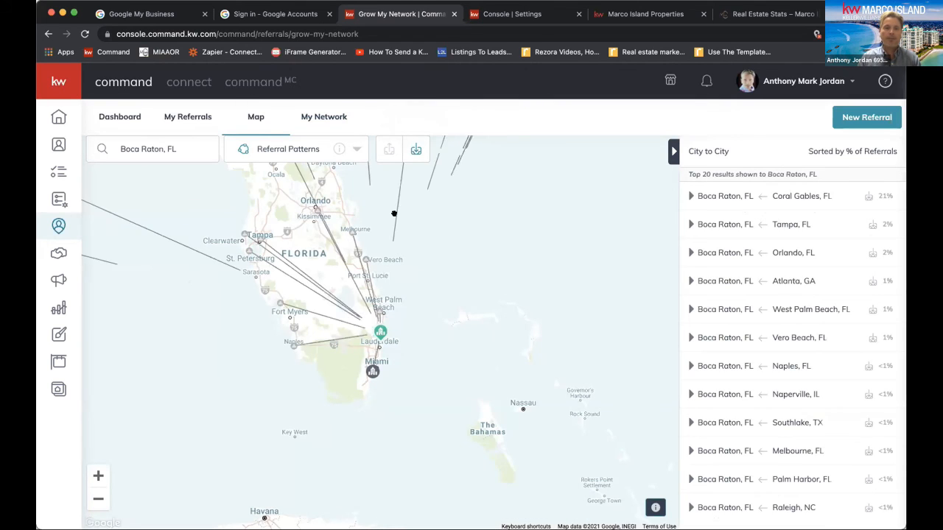
drag(377, 257, 405, 420)
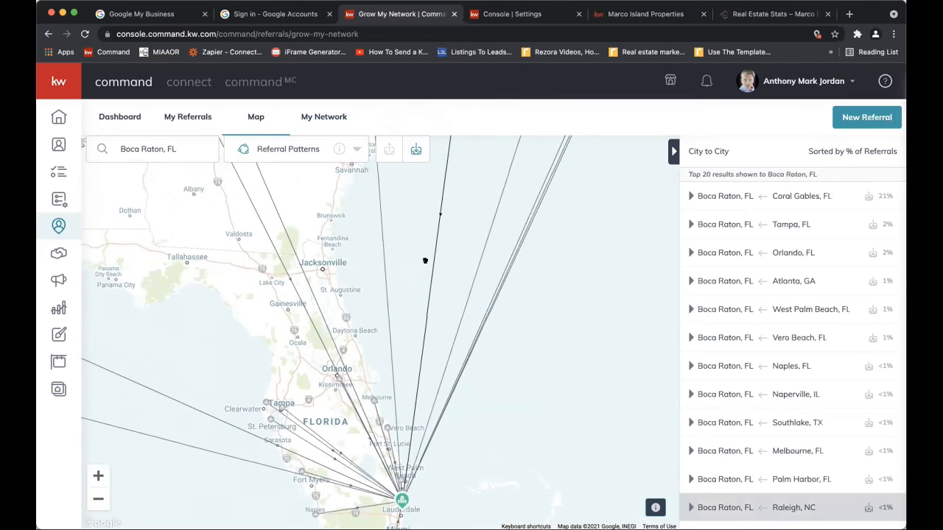
drag(423, 259, 488, 360)
drag(336, 251, 385, 364)
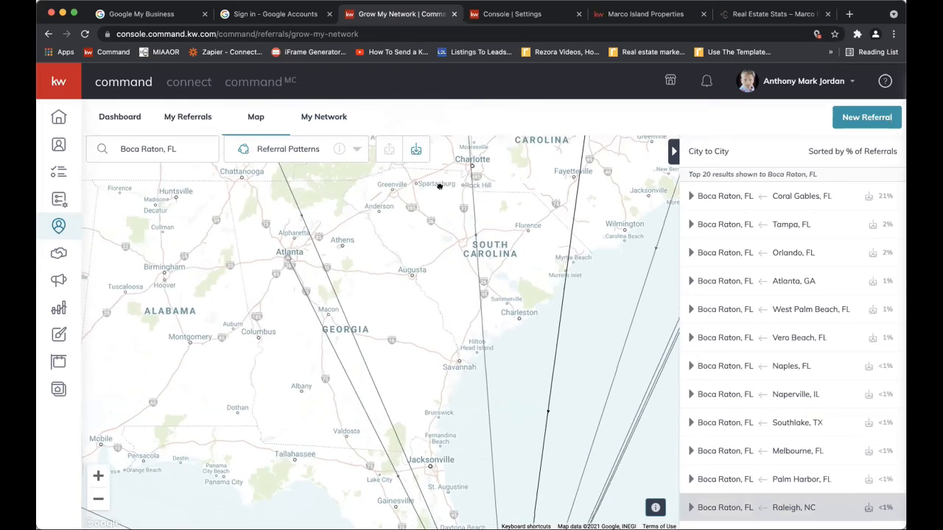
drag(451, 241, 507, 385)
drag(322, 253, 221, 265)
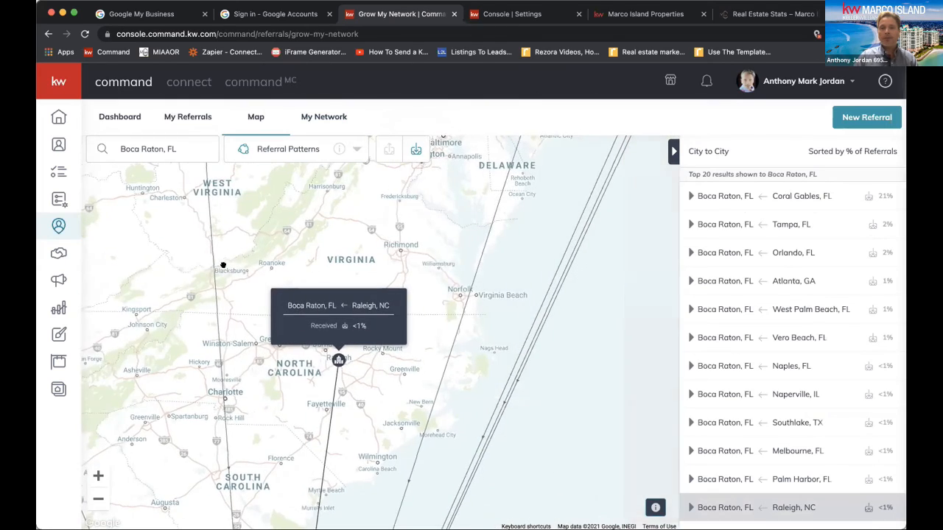
drag(423, 257, 274, 443)
drag(446, 265, 497, 371)
drag(330, 268, 512, 145)
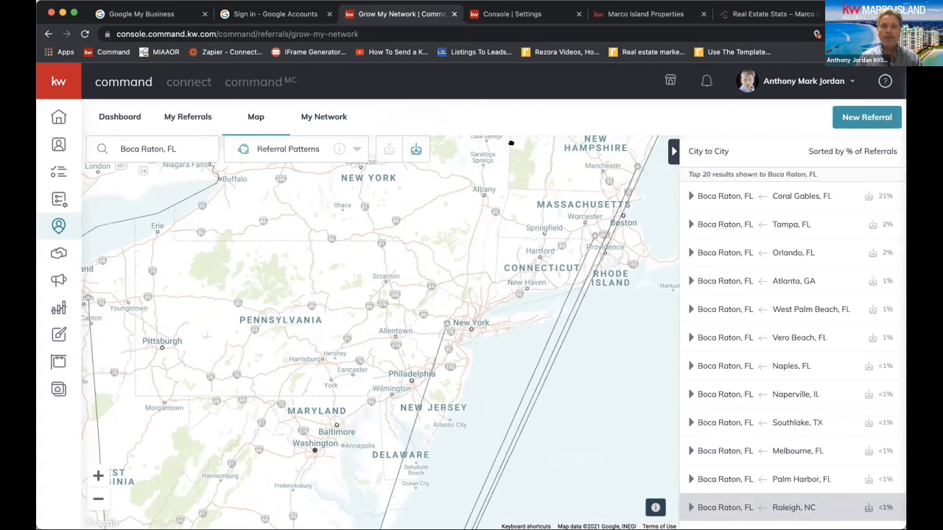
drag(439, 286, 459, 131)
drag(425, 332, 421, 229)
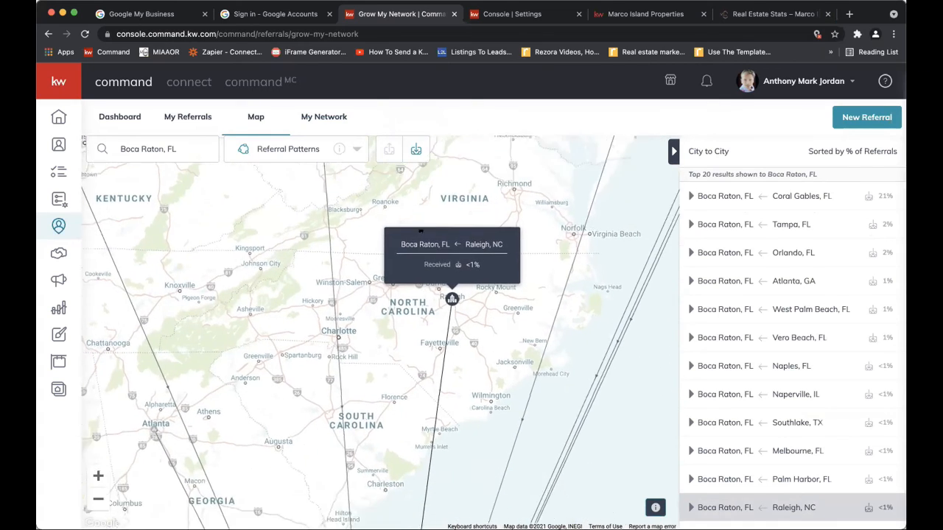
drag(403, 330, 395, 153)
drag(379, 288, 396, 133)
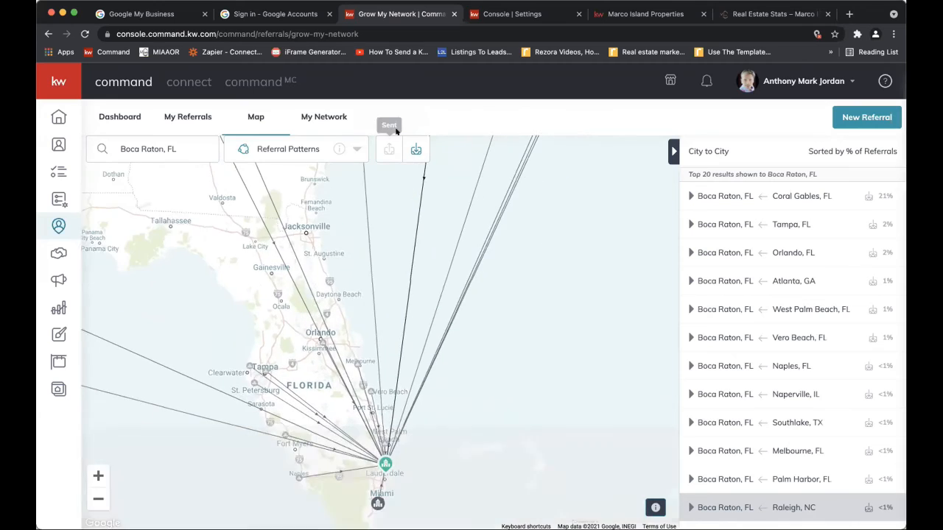
Search the referral patterns map for Naples, FL in place of Boca Raton
click(141, 134)
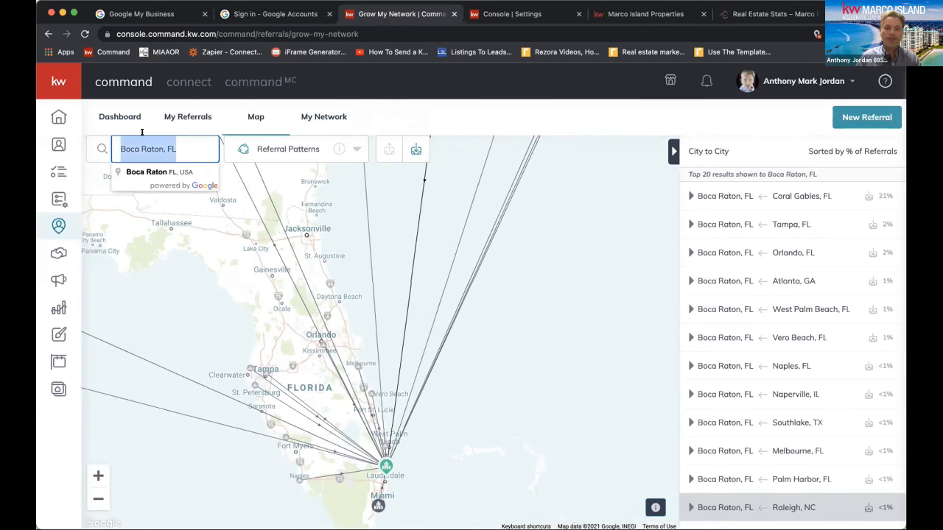
text(naples)
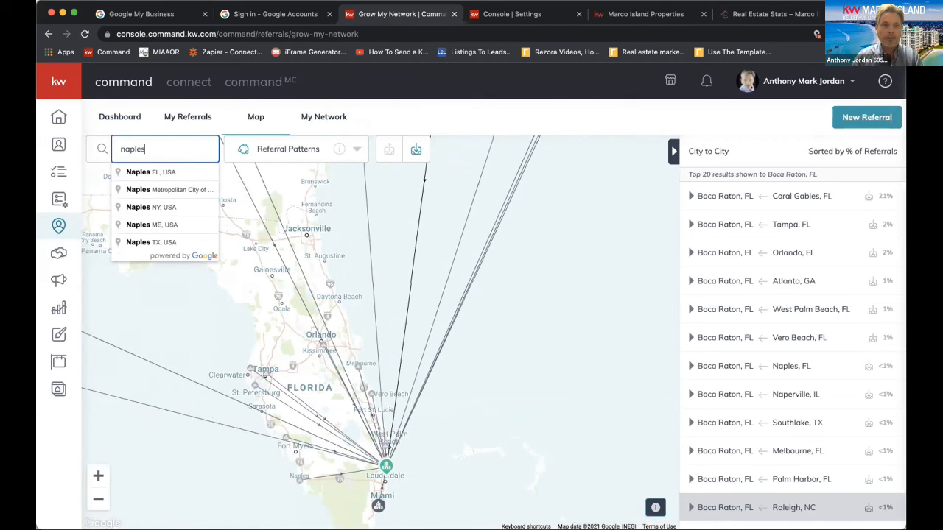
click(150, 172)
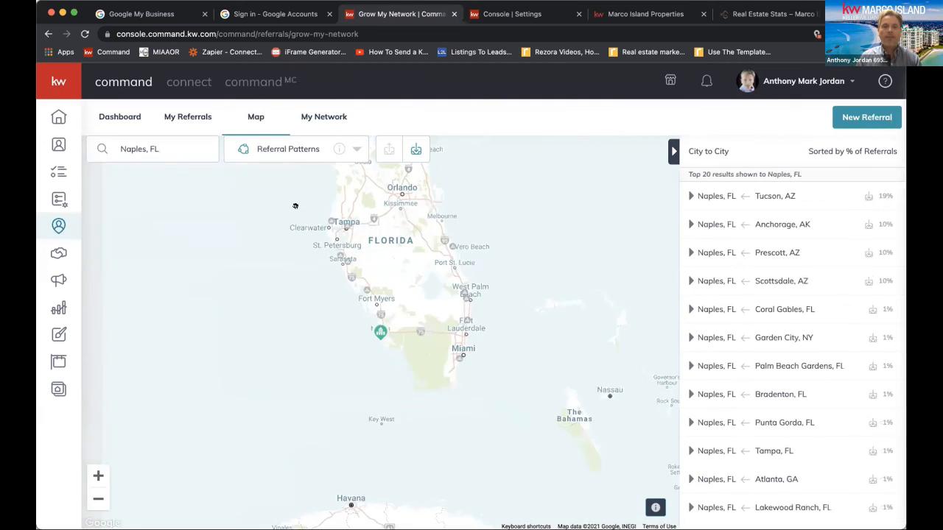
Examine the received referral lines to Naples on the map, covering the East Coast, Arizona and the wider United States
drag(439, 193, 395, 466)
drag(522, 261, 386, 516)
drag(320, 347, 371, 387)
drag(422, 334, 421, 339)
click(100, 504)
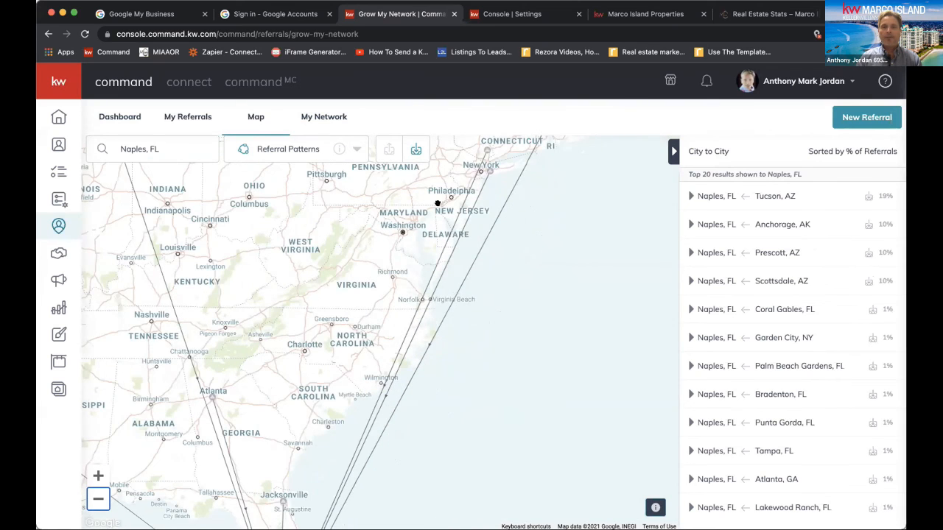
drag(305, 303, 544, 195)
drag(362, 307, 619, 254)
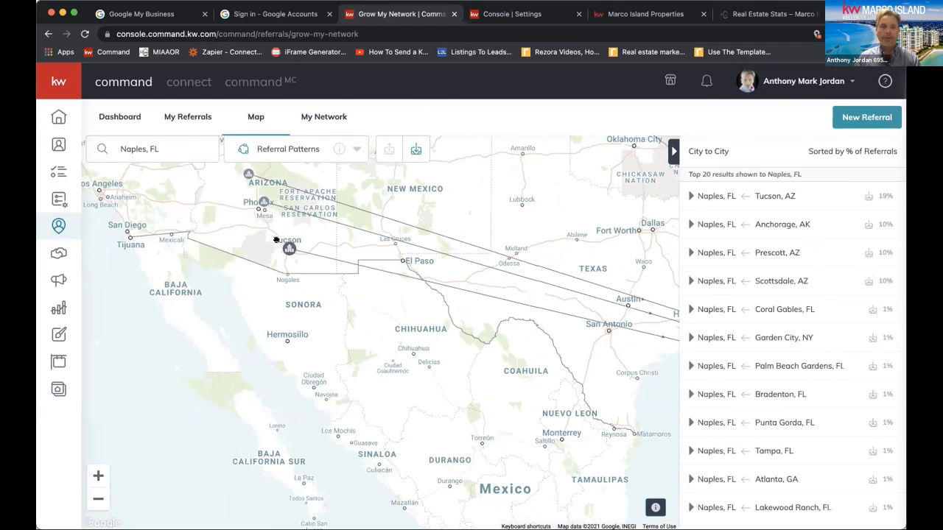
click(97, 499)
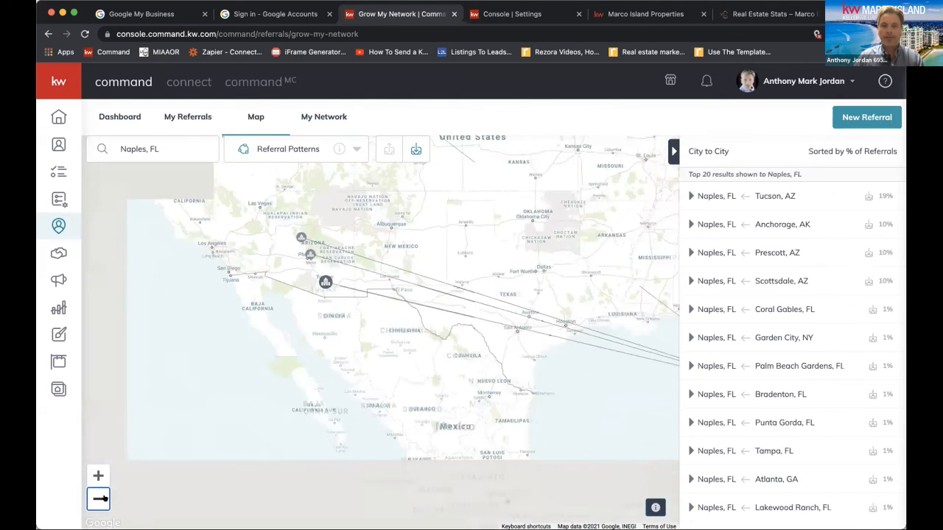
drag(487, 317, 305, 410)
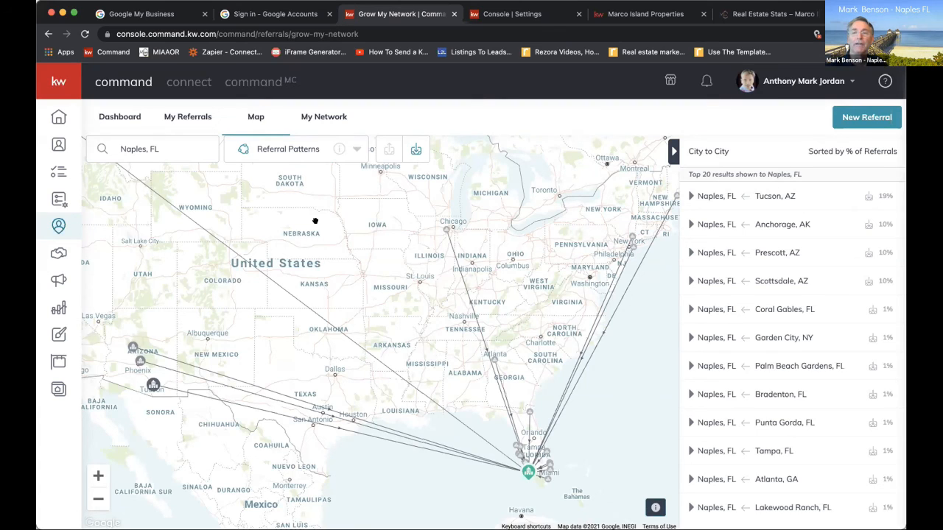
Switch the Naples map to sent referrals and examine their destinations across the Southeast and the rest of the country
click(389, 150)
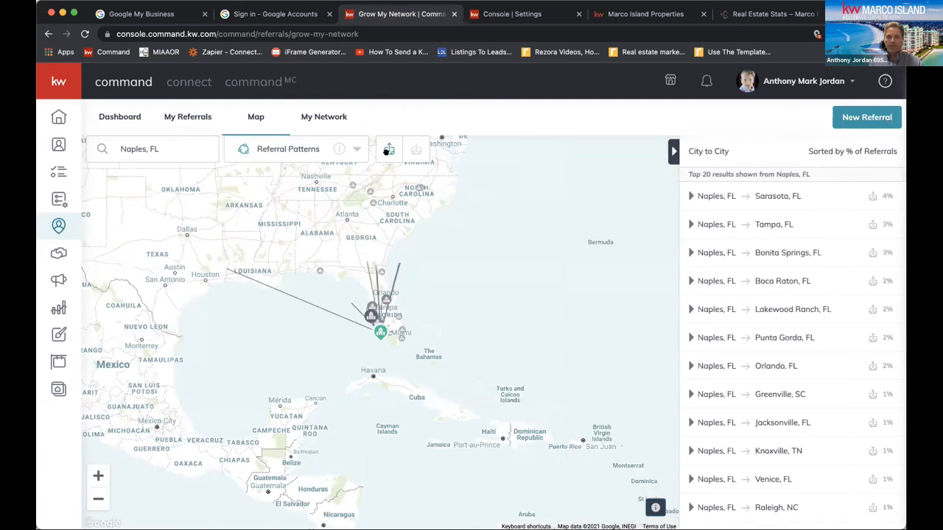
drag(489, 231, 372, 223)
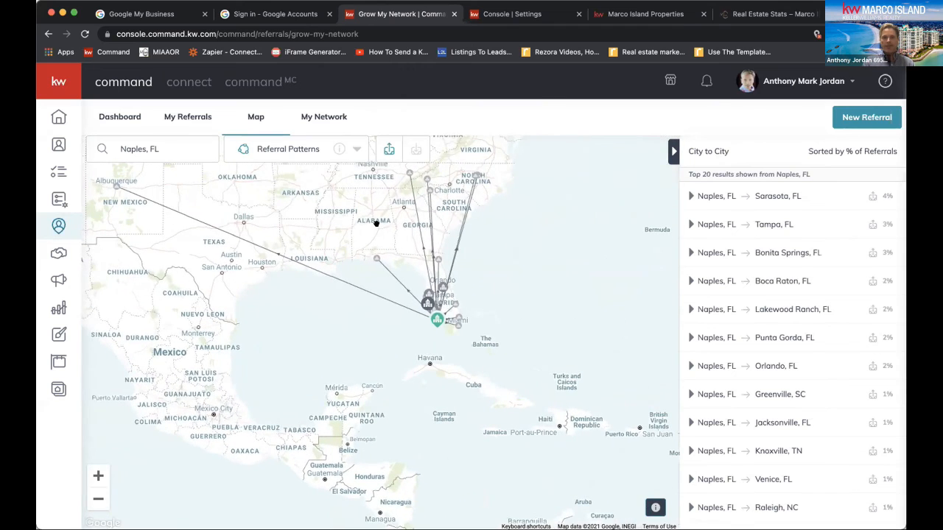
drag(528, 214, 525, 396)
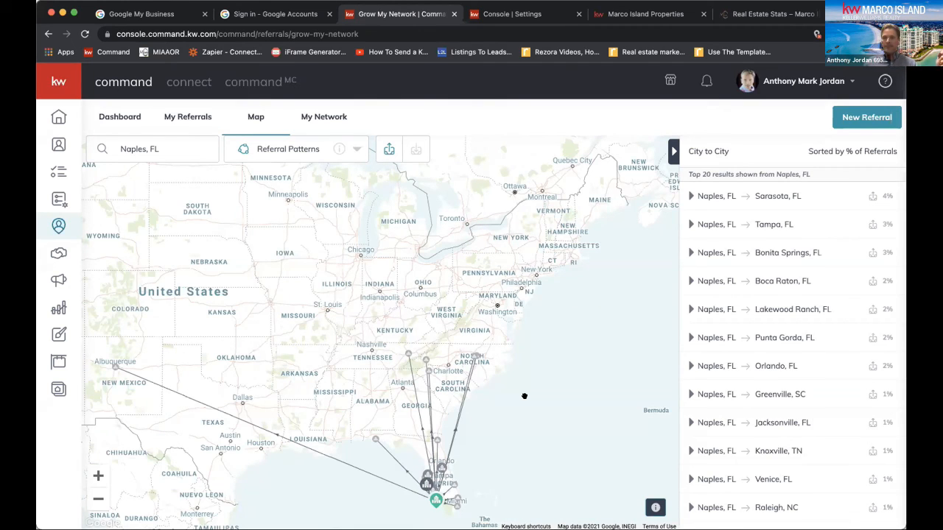
Search the referral patterns map for Marco Island, FL in place of Naples
drag(179, 149, 106, 141)
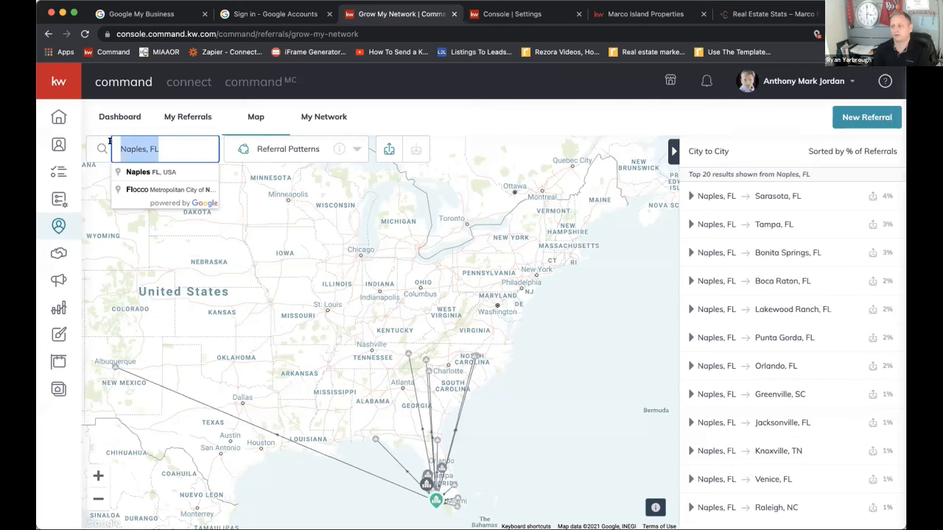
text(Marco Island)
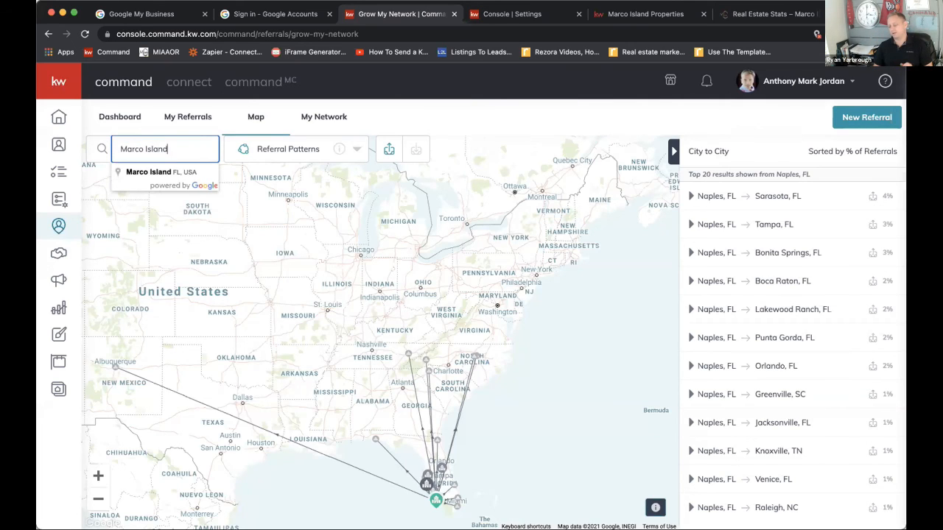
click(140, 172)
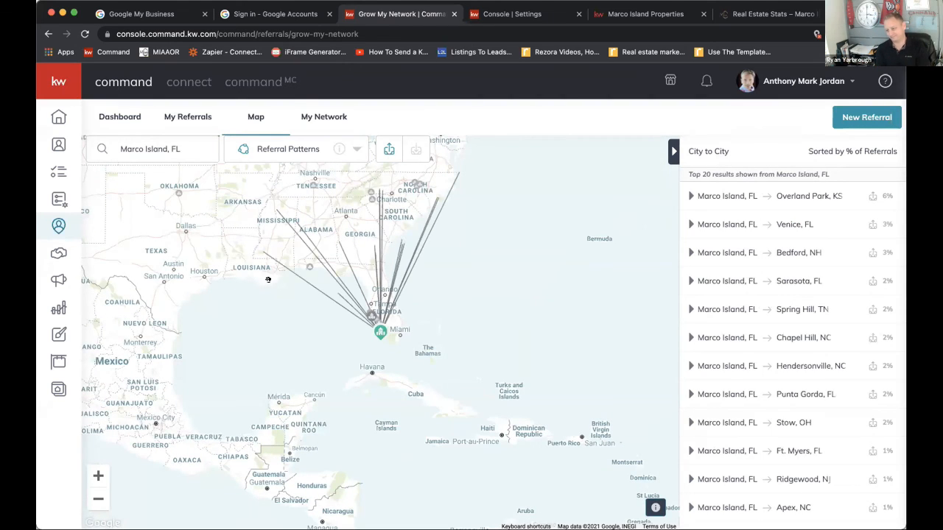
Examine the sent referral lines from Marco Island on the map, covering the Northeast, the Midwest and the western states
drag(268, 280, 288, 315)
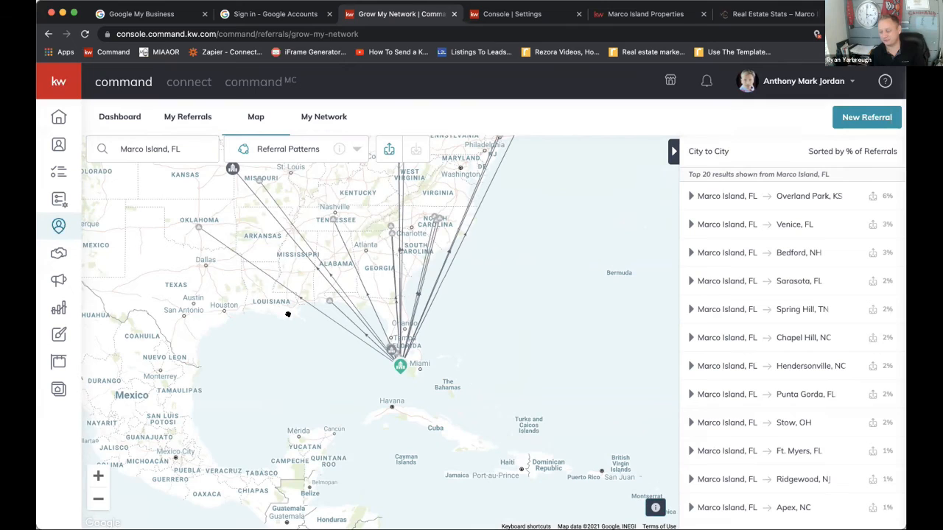
drag(455, 316, 451, 415)
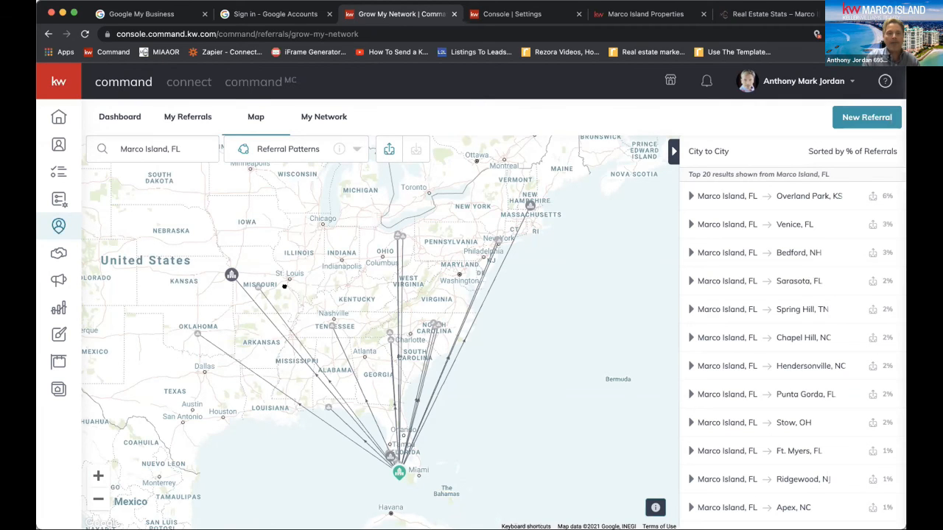
drag(284, 287, 484, 325)
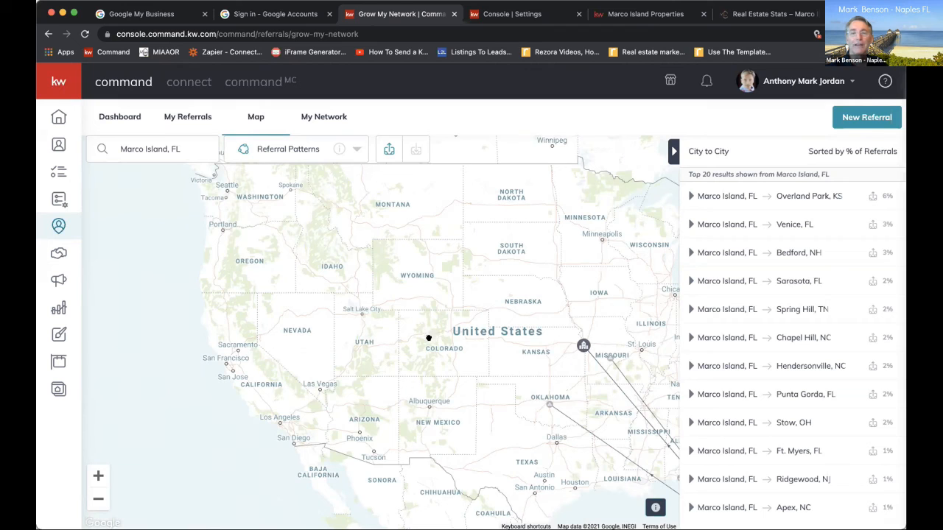
drag(501, 362, 320, 268)
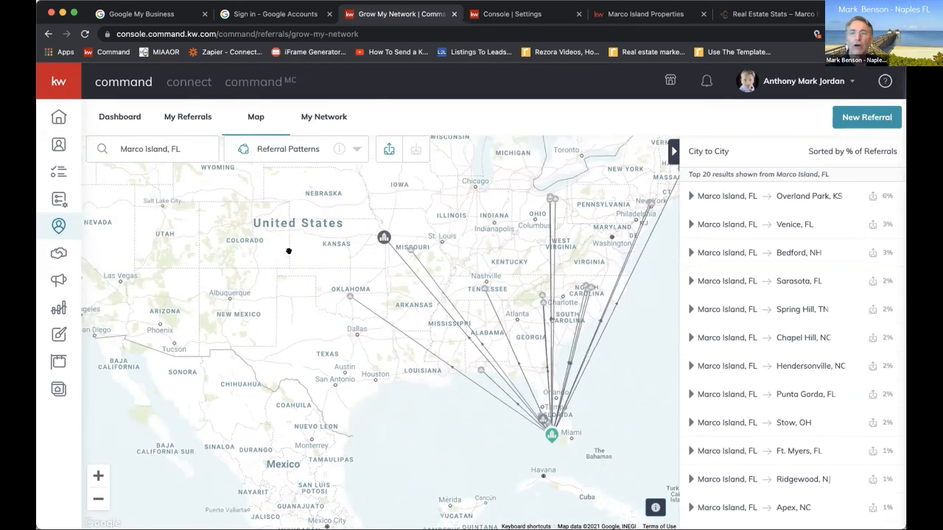